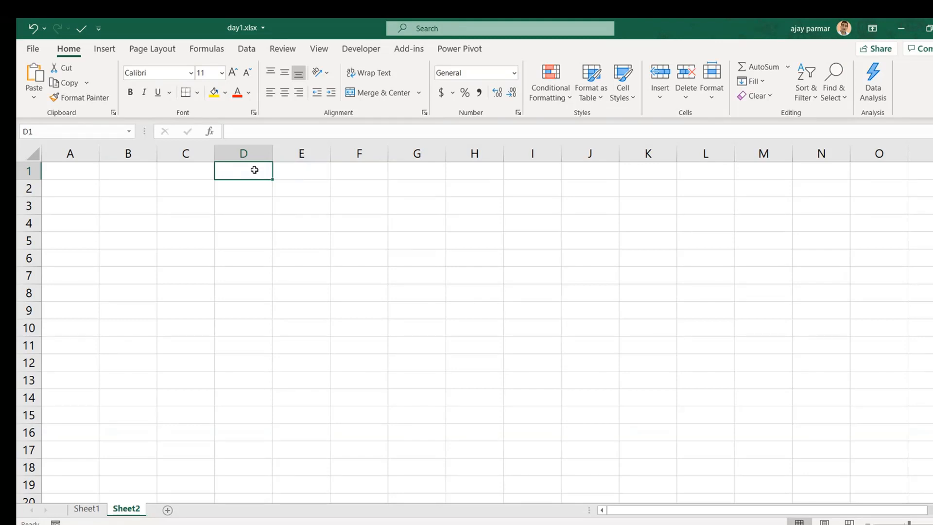
left_click(151, 176)
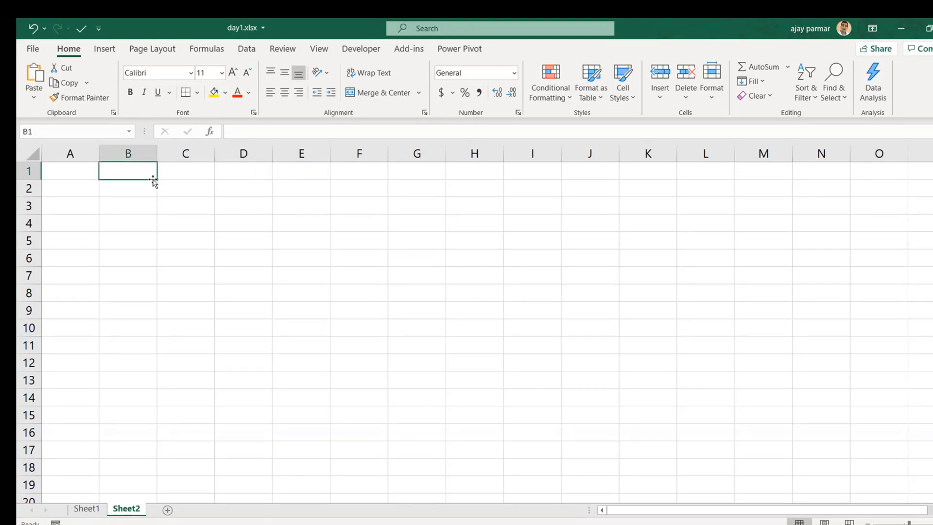
left_click(138, 189)
left_click(188, 200)
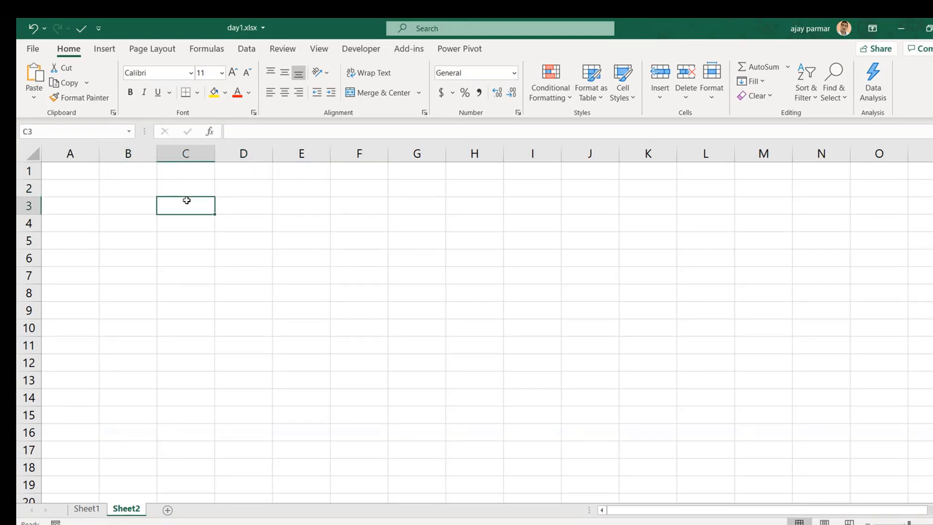
left_click(118, 182)
key("Down")
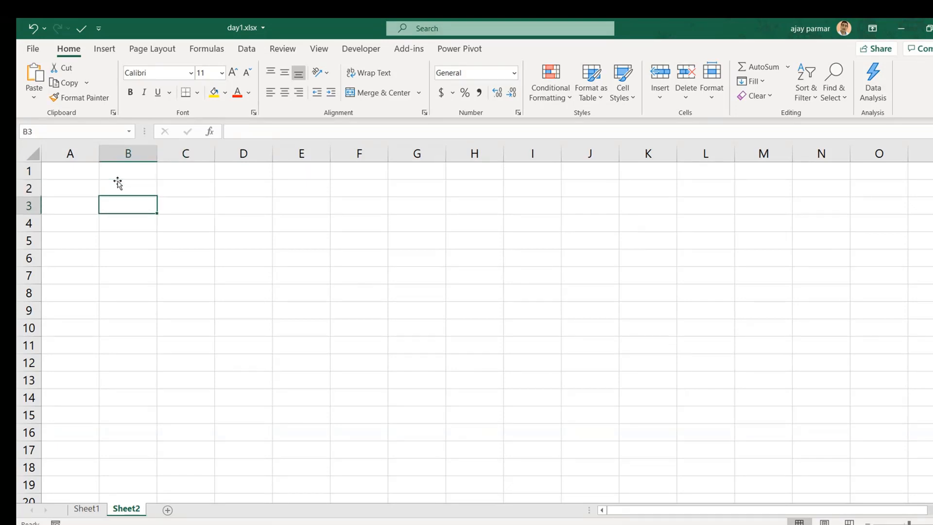
key("Up")
key("Left")
Enter the note "use of $ sign - to lock the rows and columns" in cell B2
key("Right")
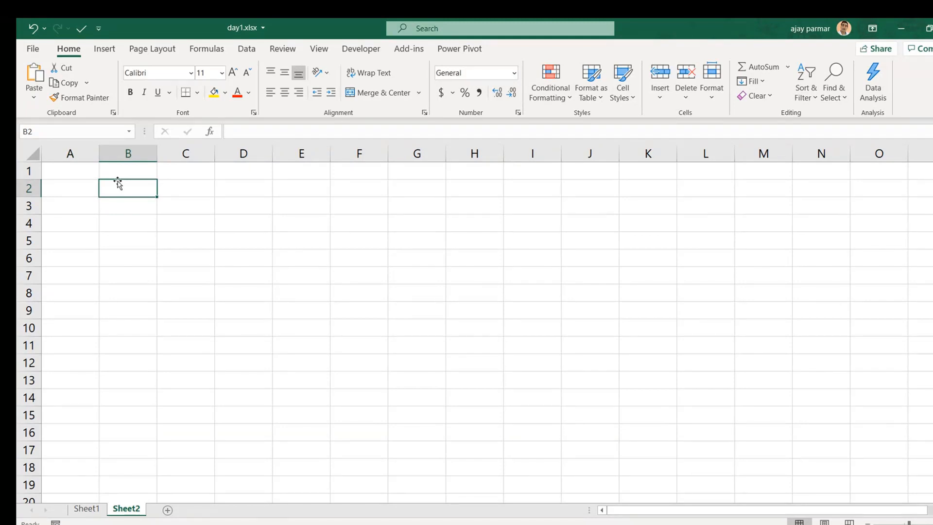
type("use of ")
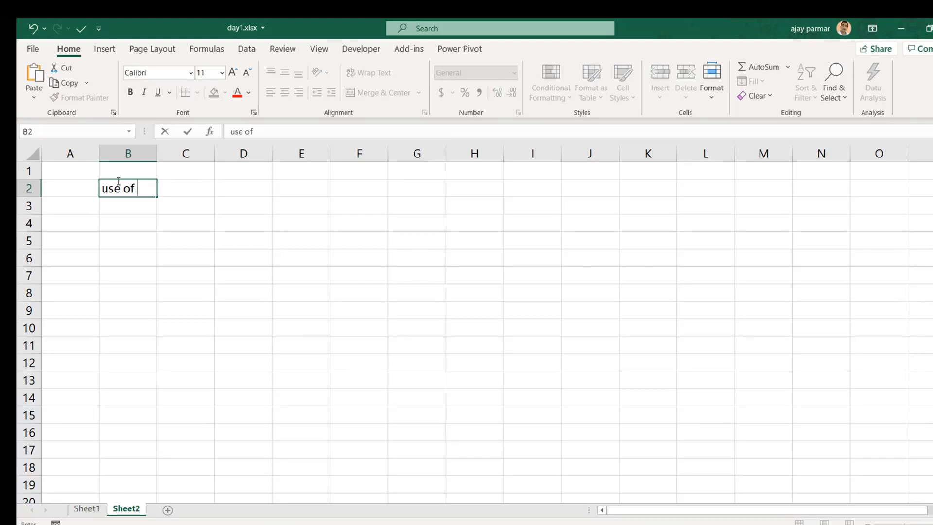
type("$")
type("sing")
key("BackSpace")
key("BackSpace")
type("gn - to c")
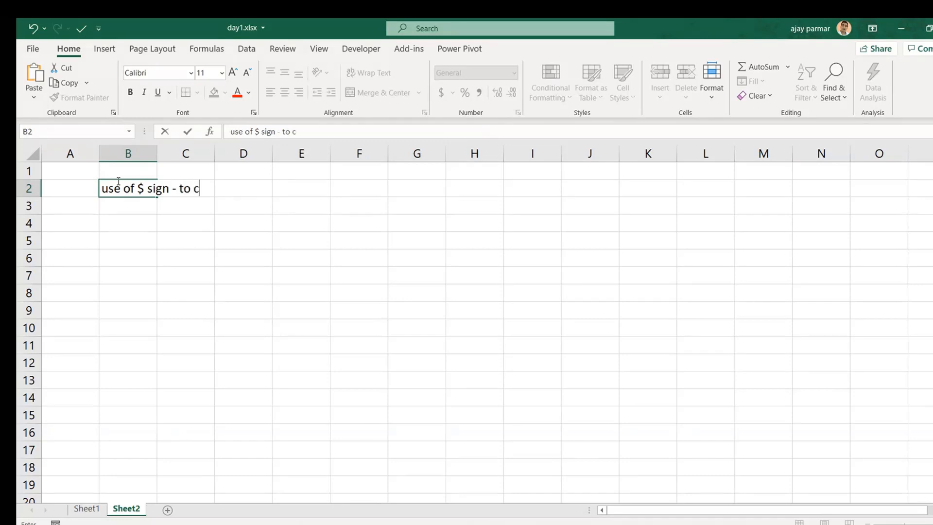
key("BackSpace")
type("lock the row")
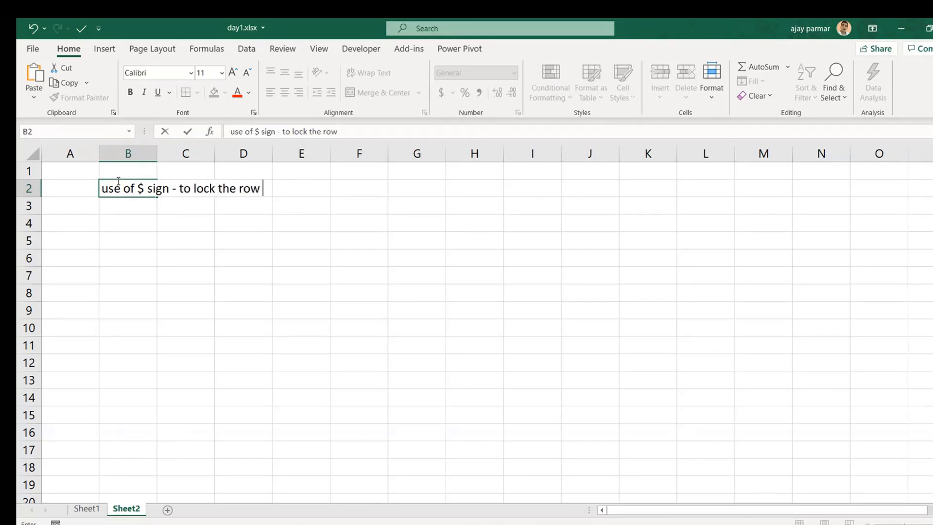
key("BackSpace")
type("s and columns")
key("Return")
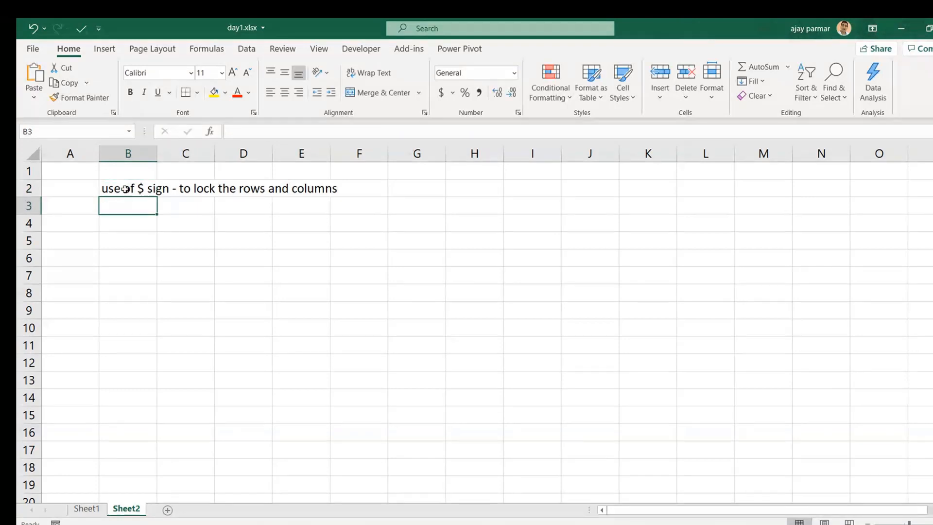
left_click(125, 188)
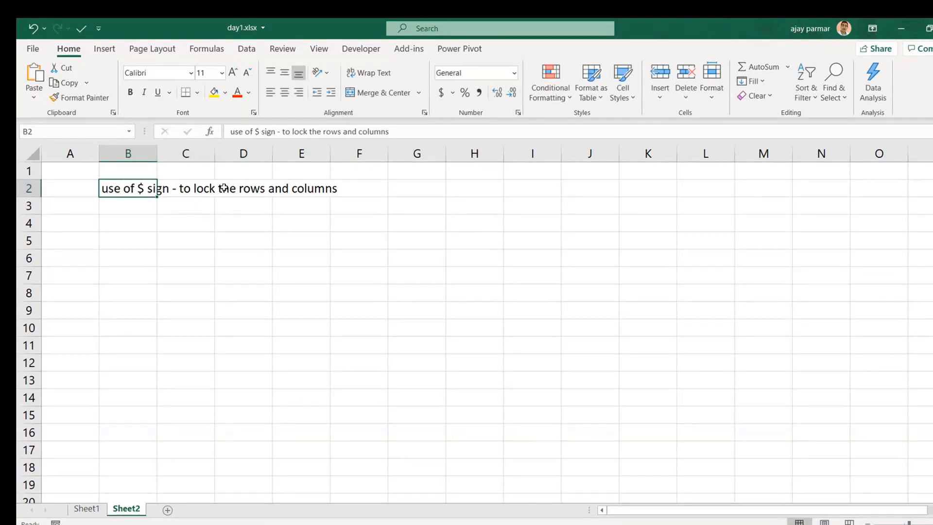
left_click(164, 200)
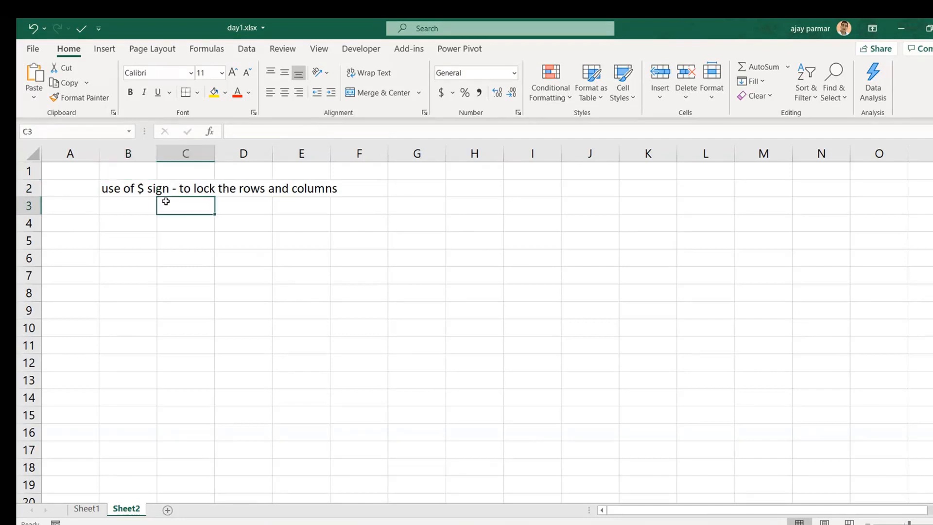
left_click(119, 203)
left_click(126, 190)
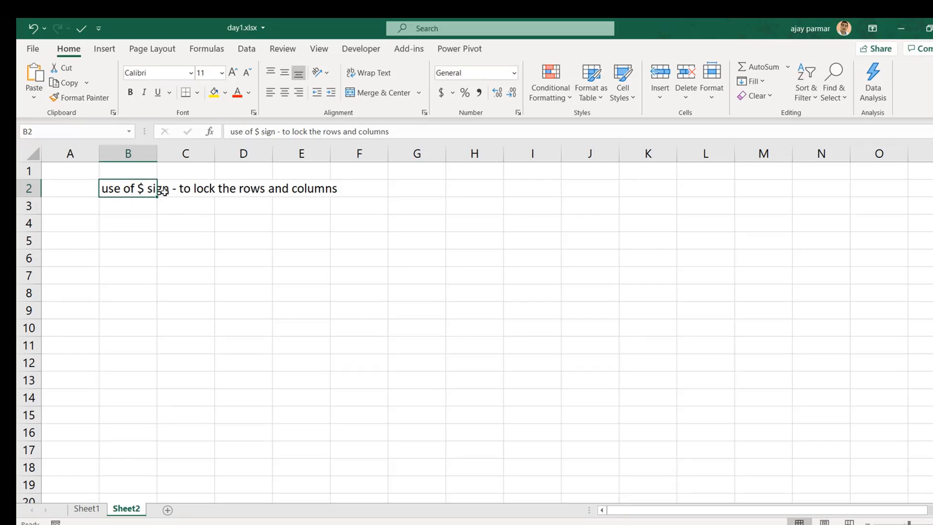
left_click(146, 218)
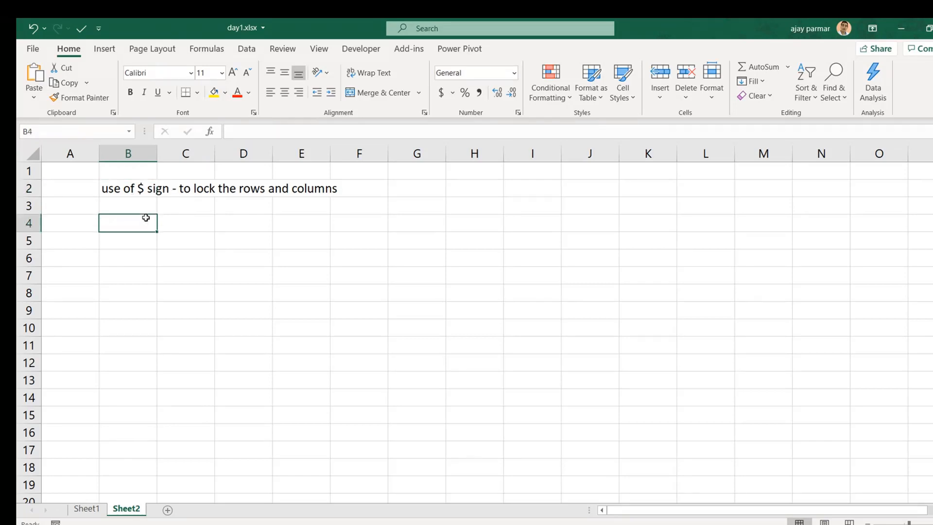
left_click(141, 189)
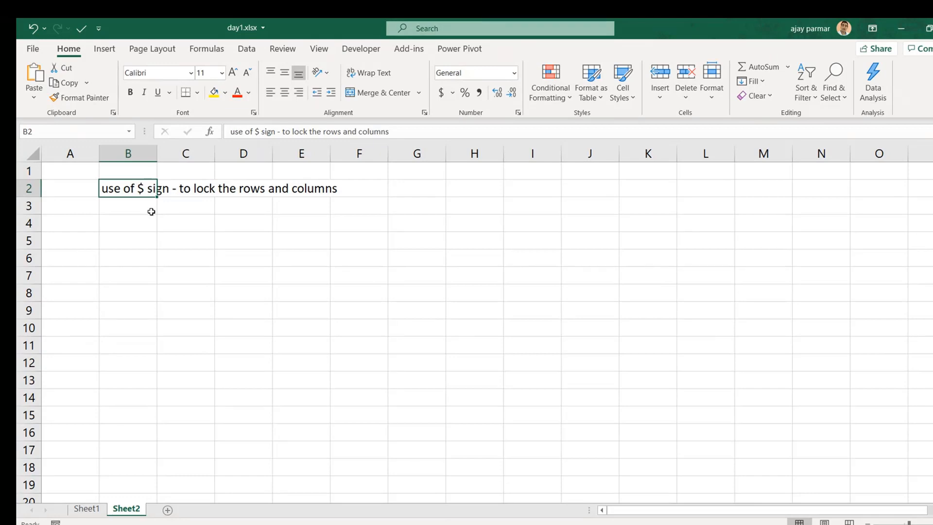
left_click(134, 218)
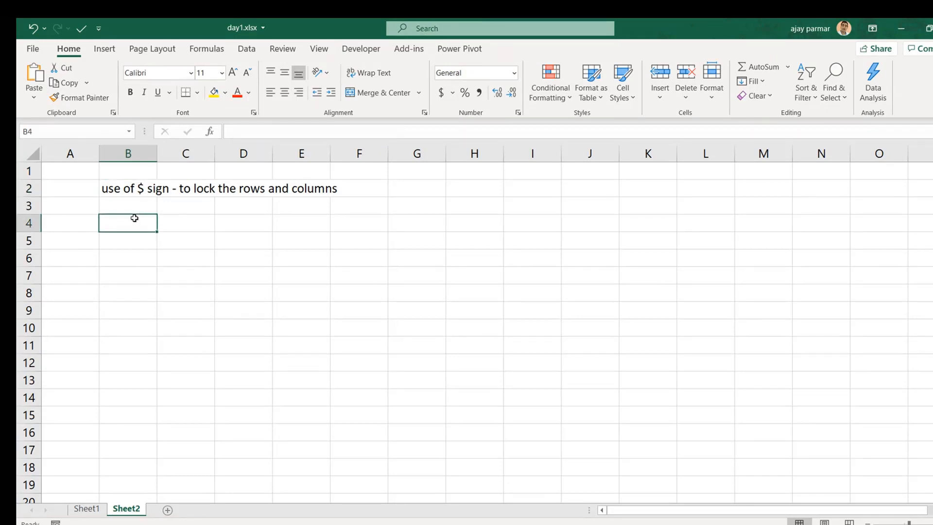
List the function names VLOOKUP, MATCH and TRIM in cells H1 to H3
left_click(480, 170)
type("VL")
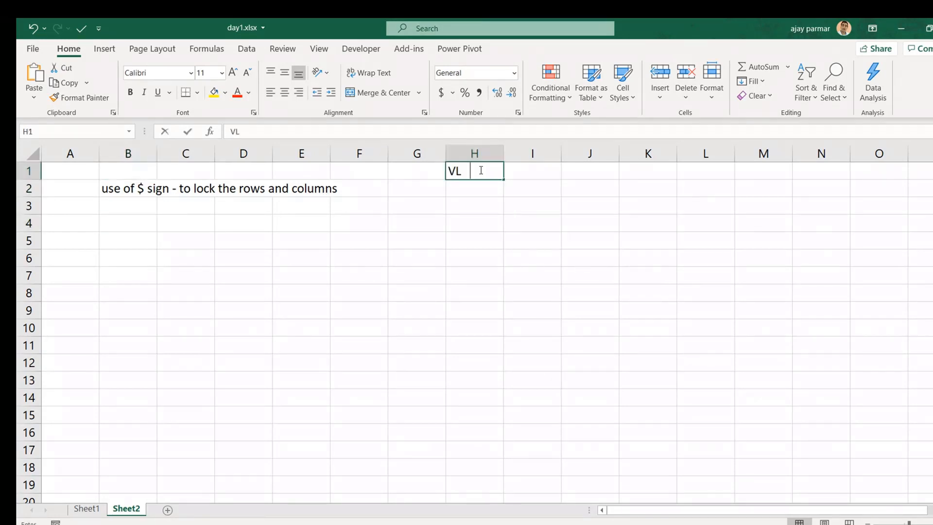
type("OOKUP")
key("Return")
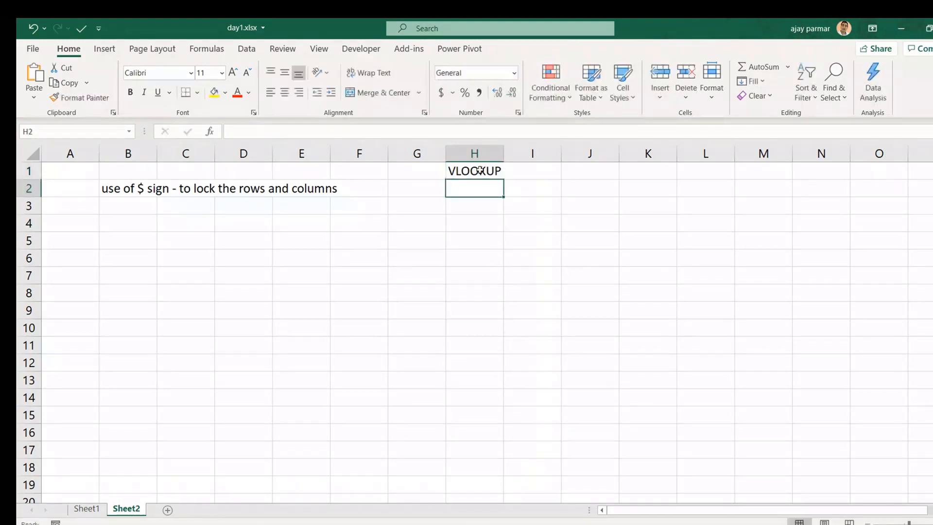
type("MATCH")
key("Return")
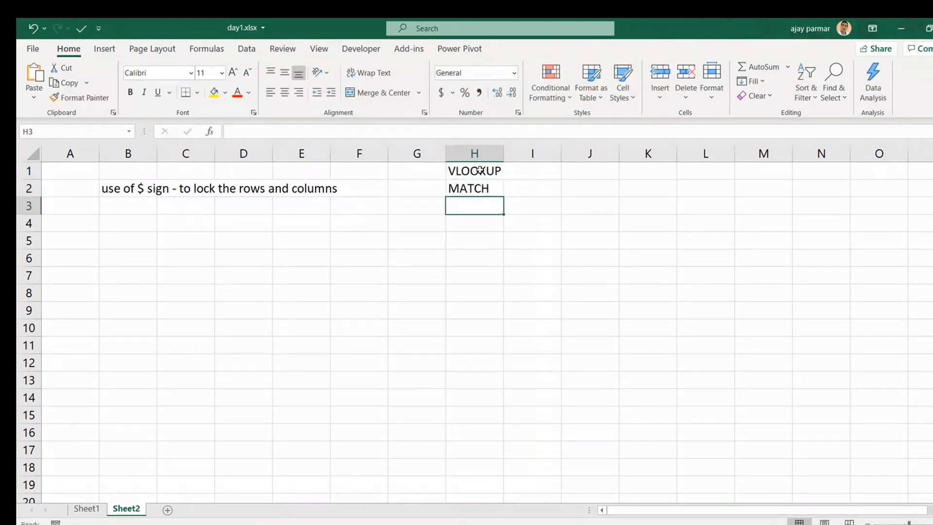
type("TRIM")
key("Return")
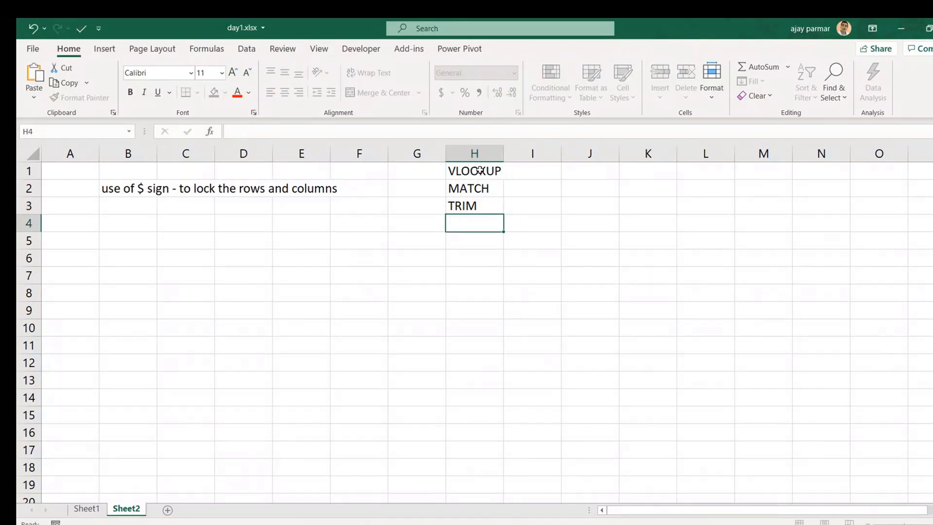
key("Up")
key("Up")
key("Up")
key("shift+Down")
key("shift+Down")
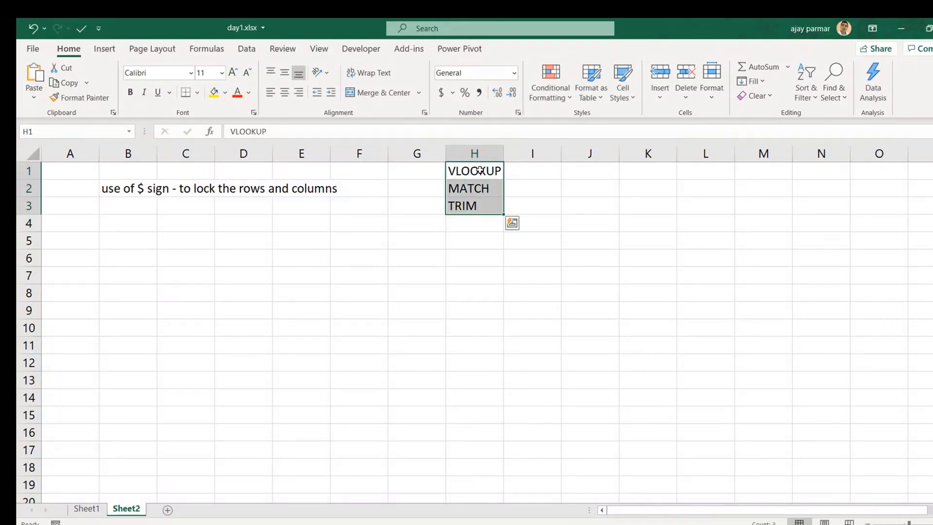
key("shift+Up")
key("shift+Up")
key("Down")
key("Down")
Add IF in cell H4 below TRIM in the list of function names
key("Down")
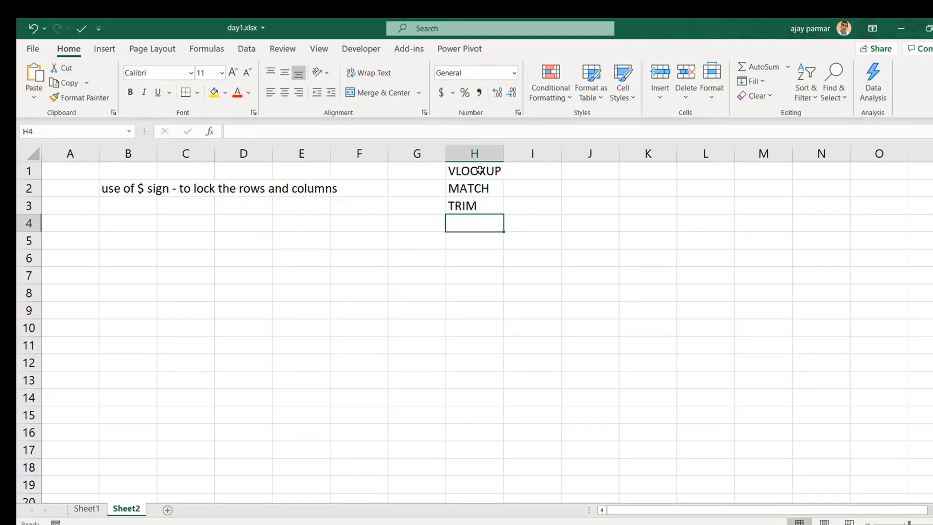
type("IF")
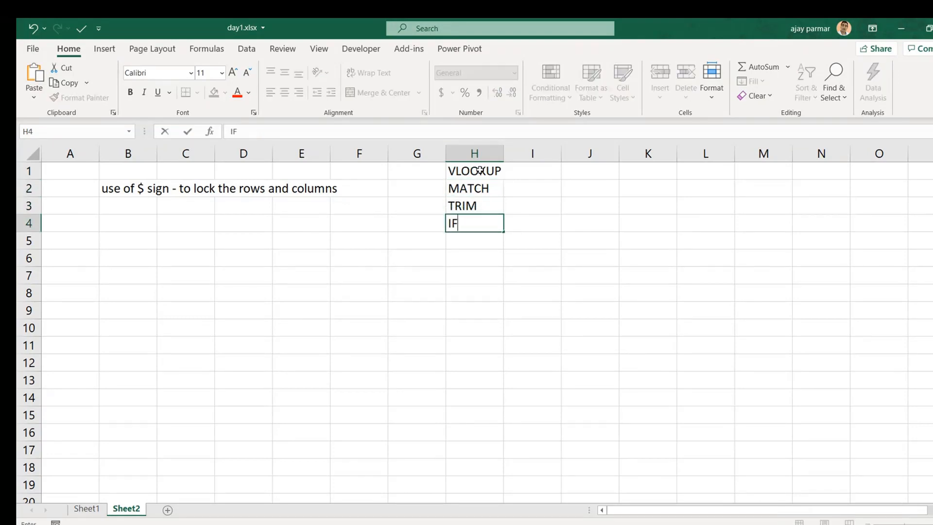
key("Return")
key("Up")
key("Up")
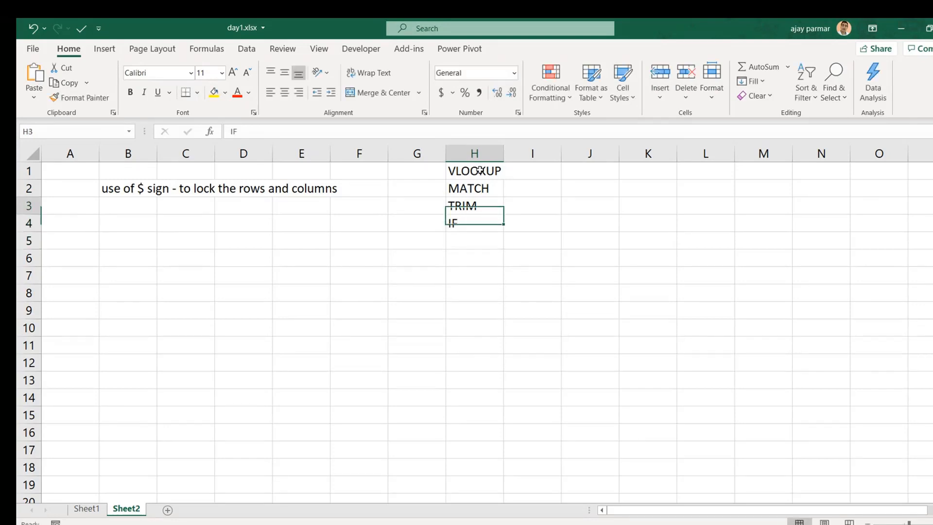
key("Up")
key("Up")
key("shift+Down")
key("shift+Down")
key("shift+Down")
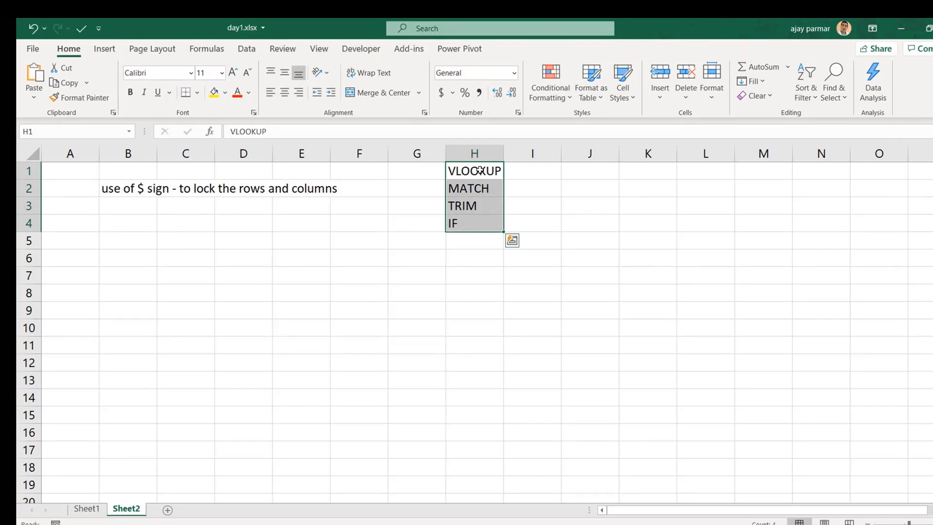
left_click(88, 289)
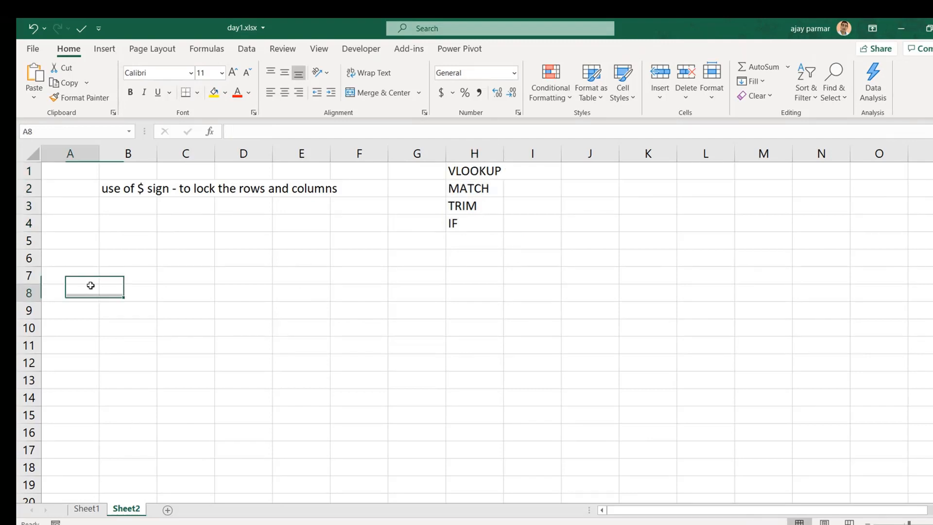
left_click(84, 243)
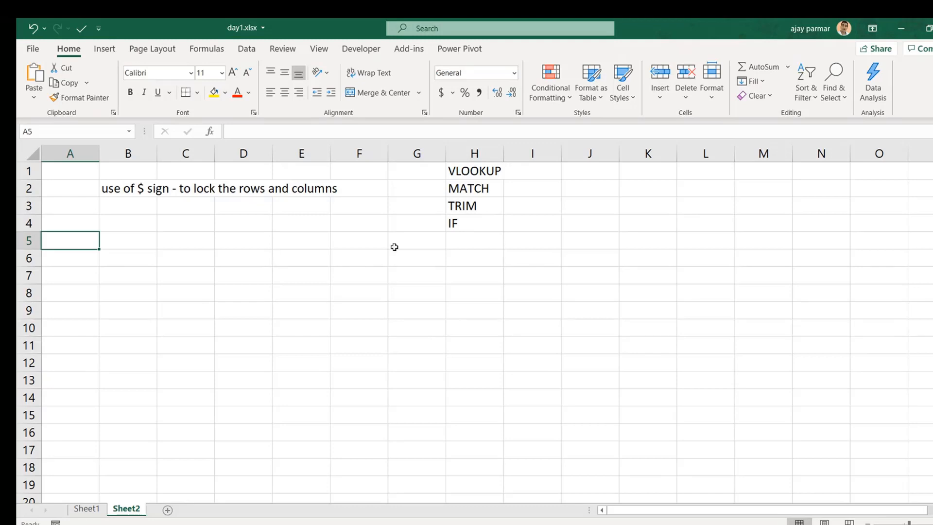
left_click(137, 241)
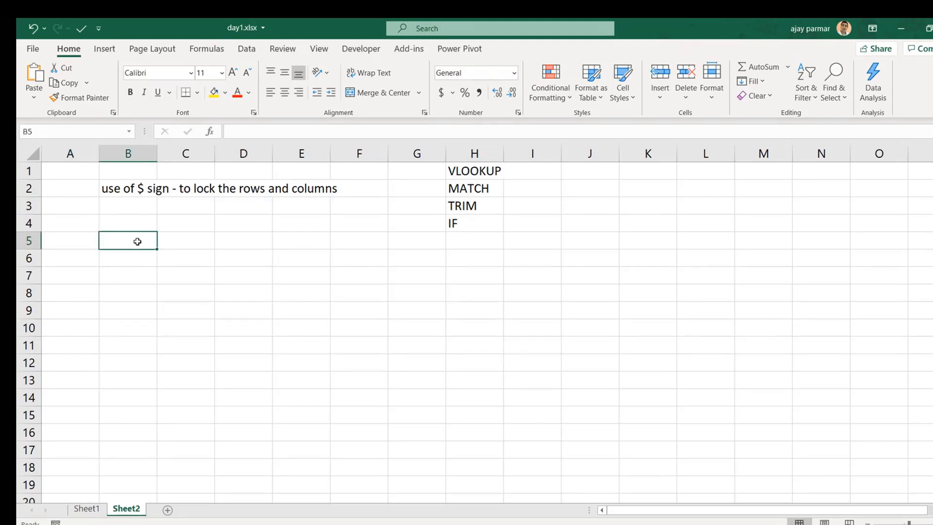
Enter the heading "VERTICAL LOOKUP" in cell A5
left_click(68, 238)
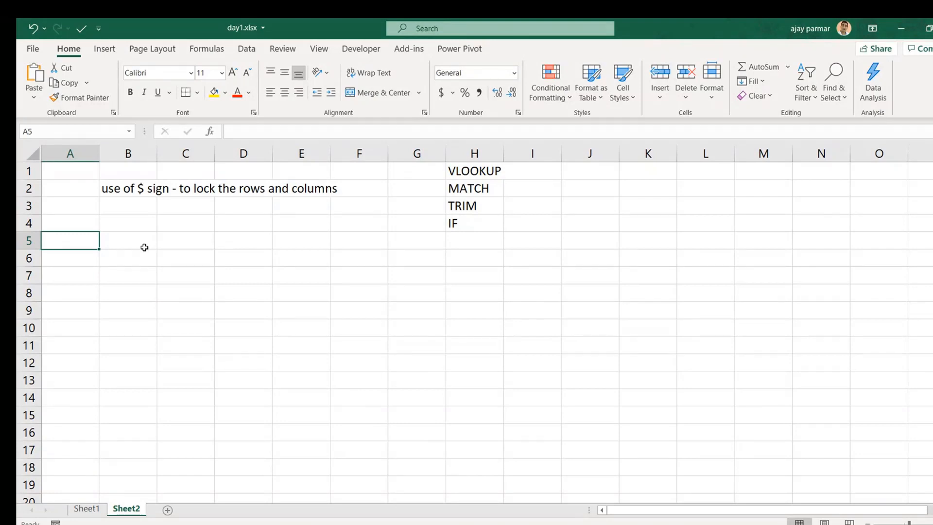
type("VERTICAL")
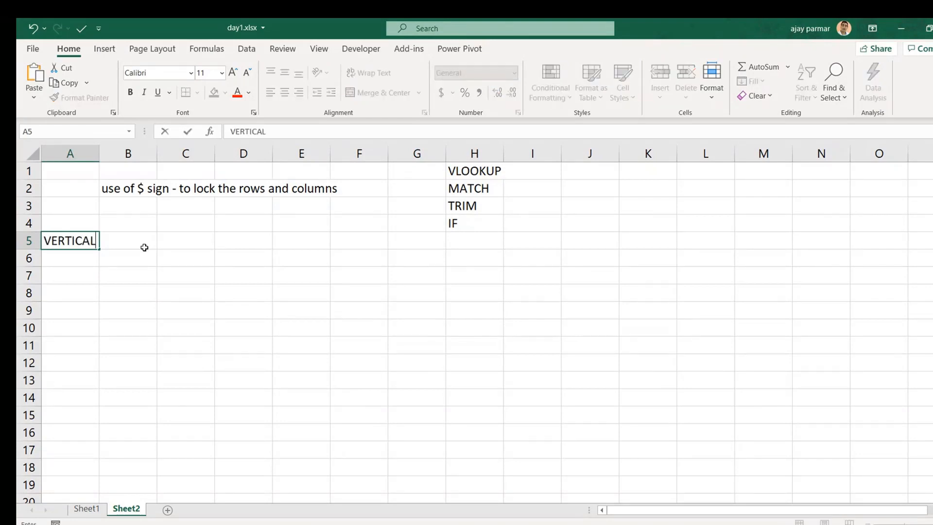
type(" LOOKUP")
key("Return")
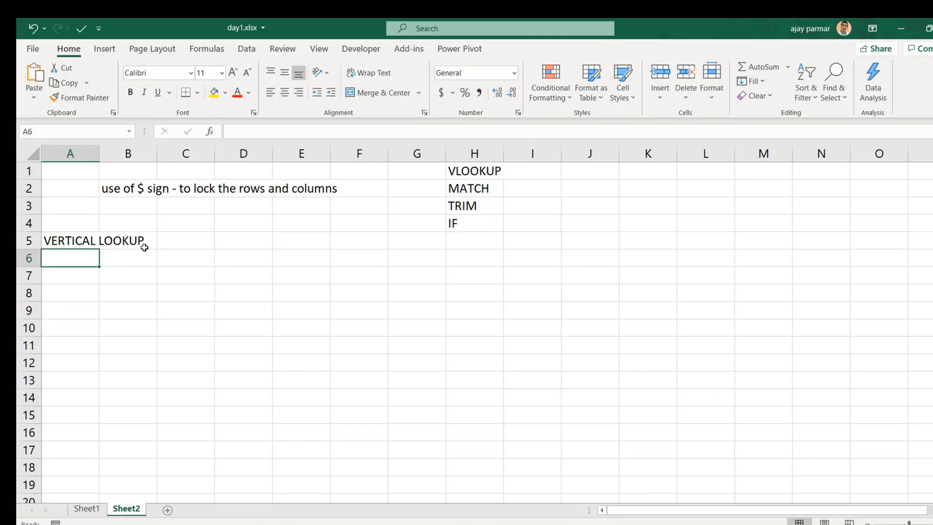
Enter "LOOKUP FUNCTION - TO LOOKUP THE INFORMATION FROM ONE TABLE TO ANTOTHER" in cell A6
type("LOOKUP FUNCTION - TO ")
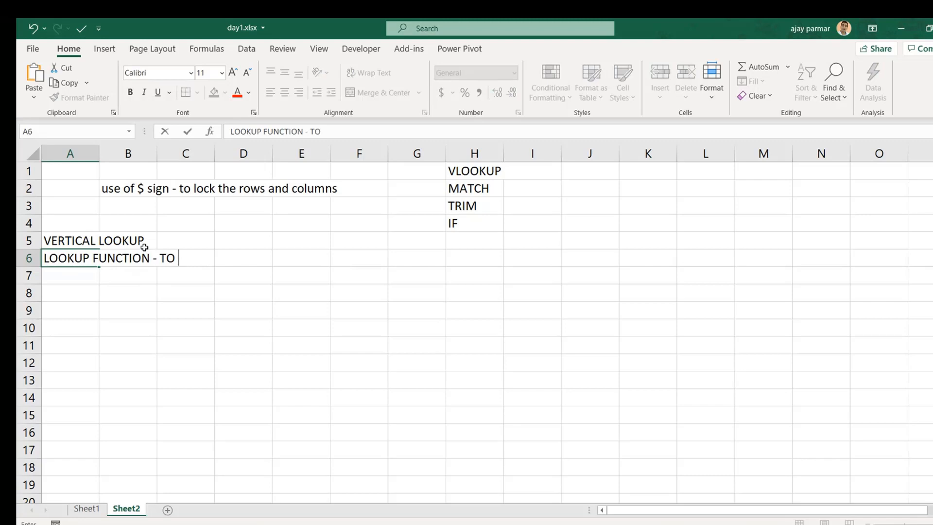
type("LOOKUP")
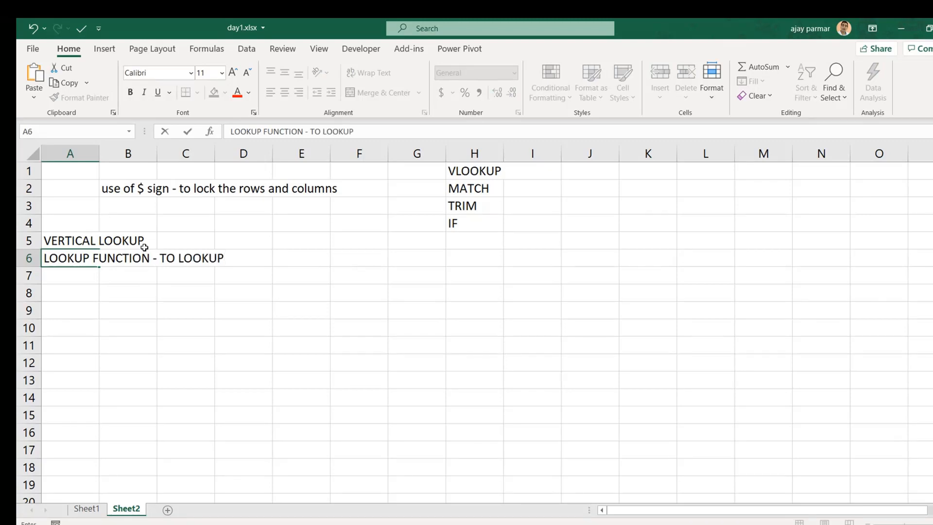
type("THE INFORMATION ")
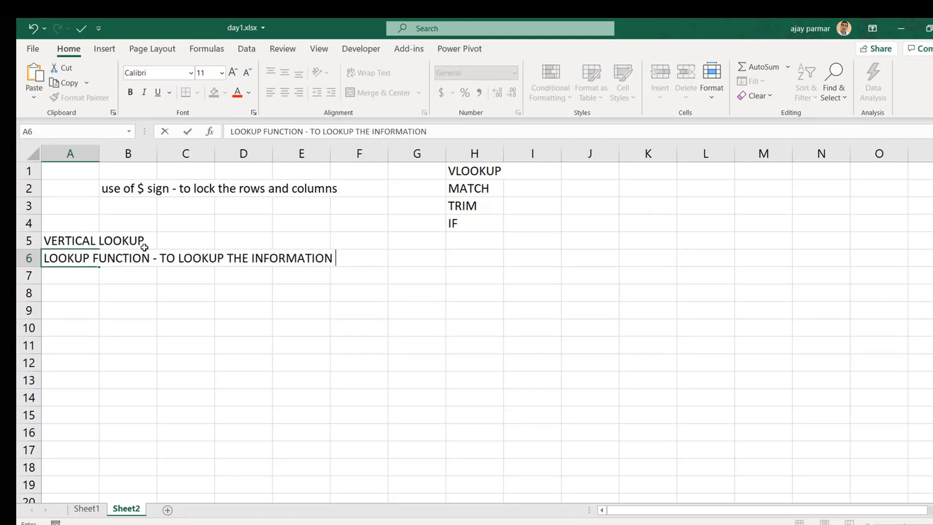
type("FROM ONE TABLE TO ANTOH")
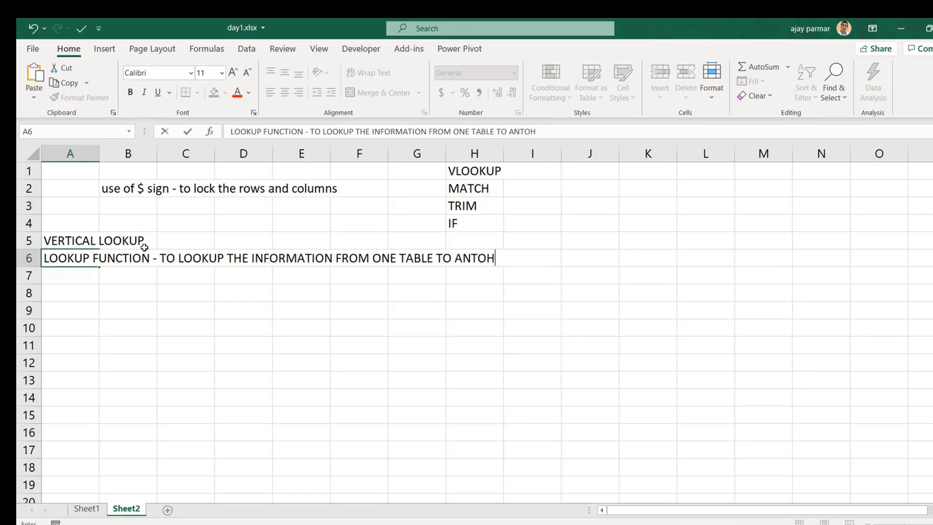
key("BackSpace")
type("THER")
key("Return")
Correct the misspelled last word in cell A6 to "ANOTHER"
key("Up")
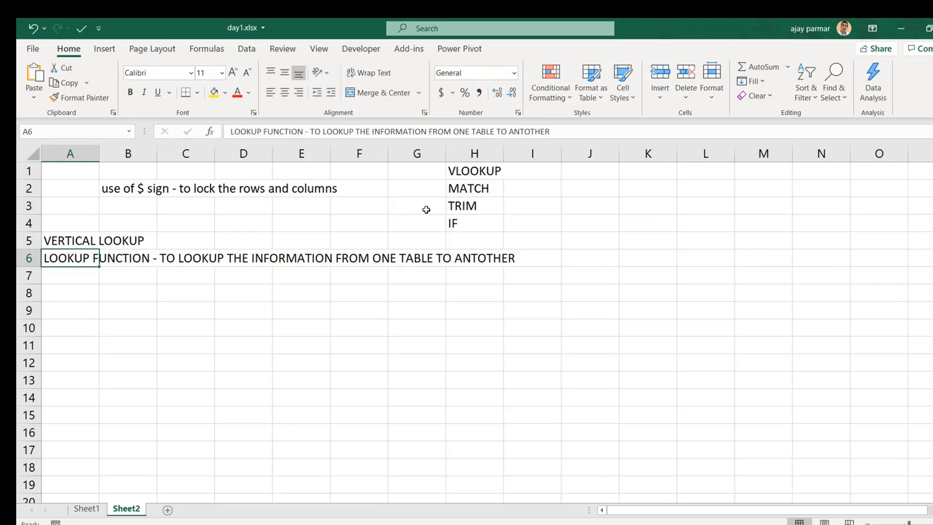
left_click(532, 132)
key("BackSpace")
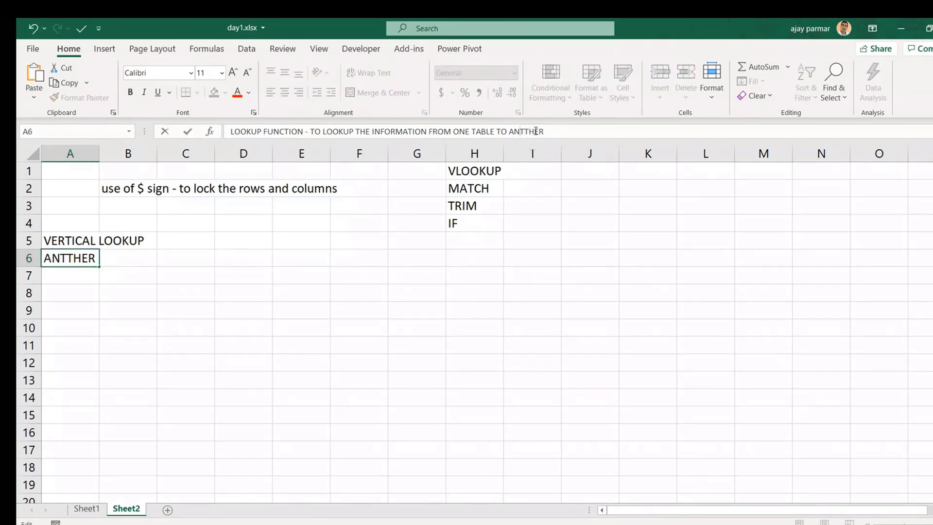
type("O")
key("Right")
key("Right")
key("Right")
key("Delete")
key("Delete")
key("BackSpace")
key("BackSpace")
type("HER")
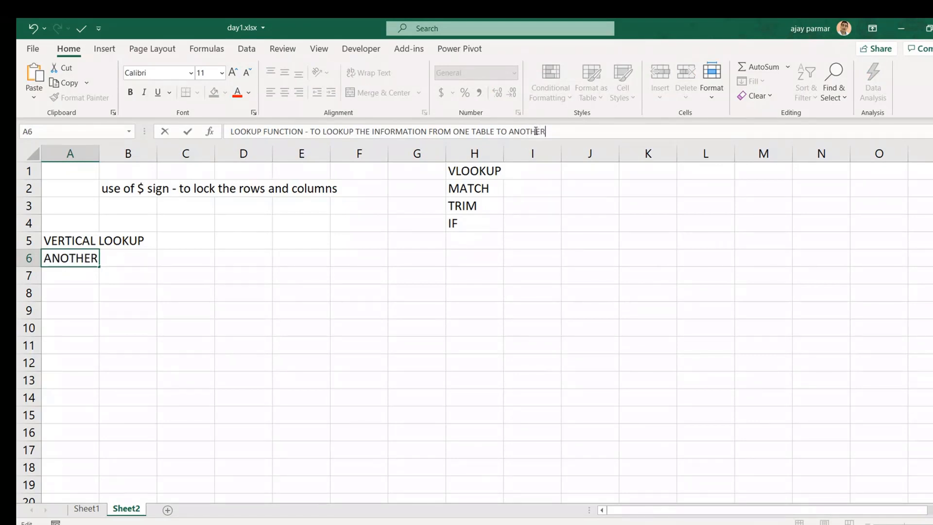
key("Return")
key("Up")
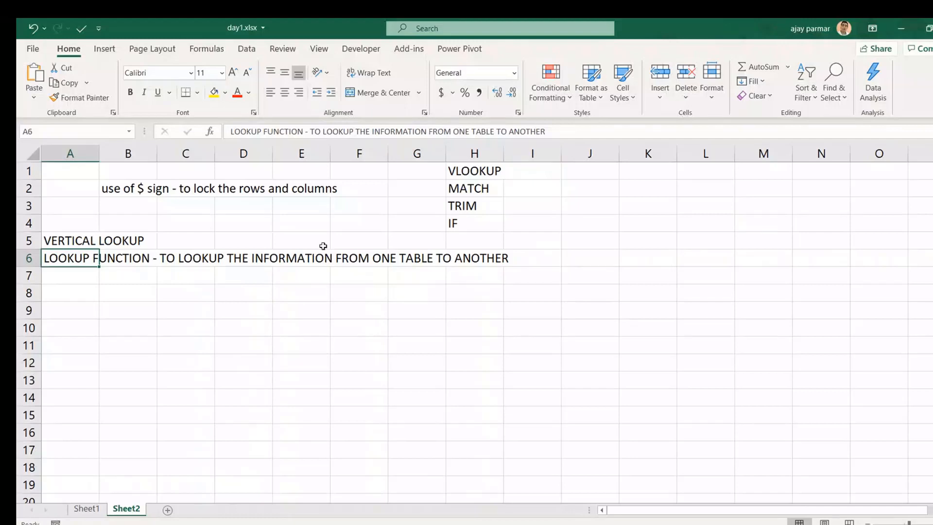
Enter the column heading "EMPID" in cell A8, leaving row 7 blank below the lookup note
left_click(91, 287)
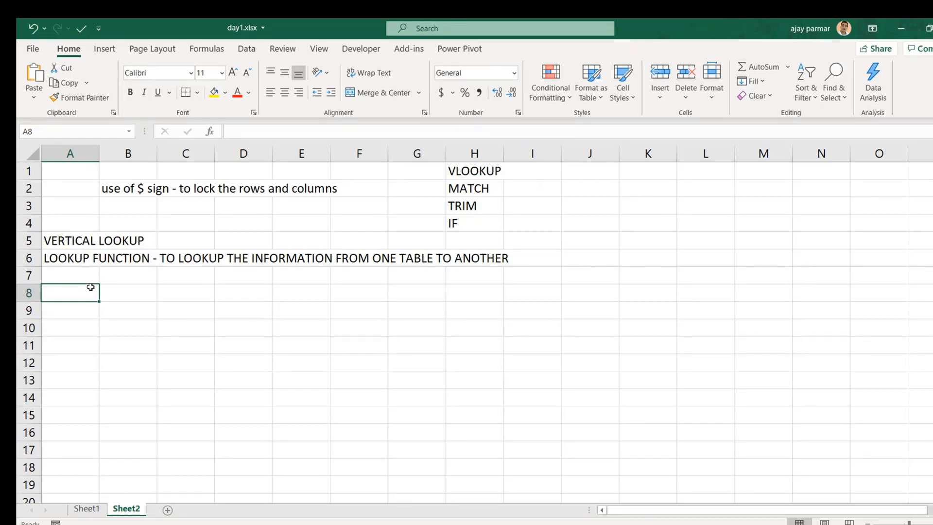
left_click(119, 293)
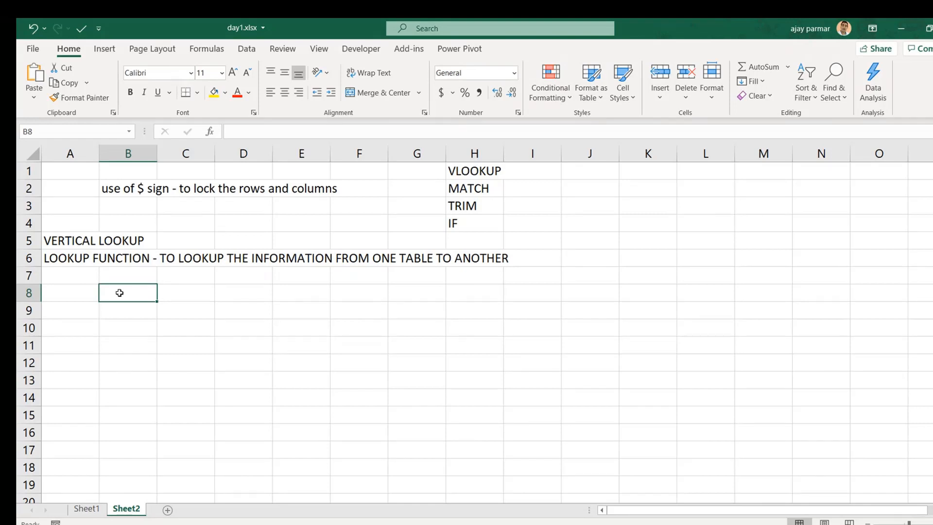
left_click(73, 291)
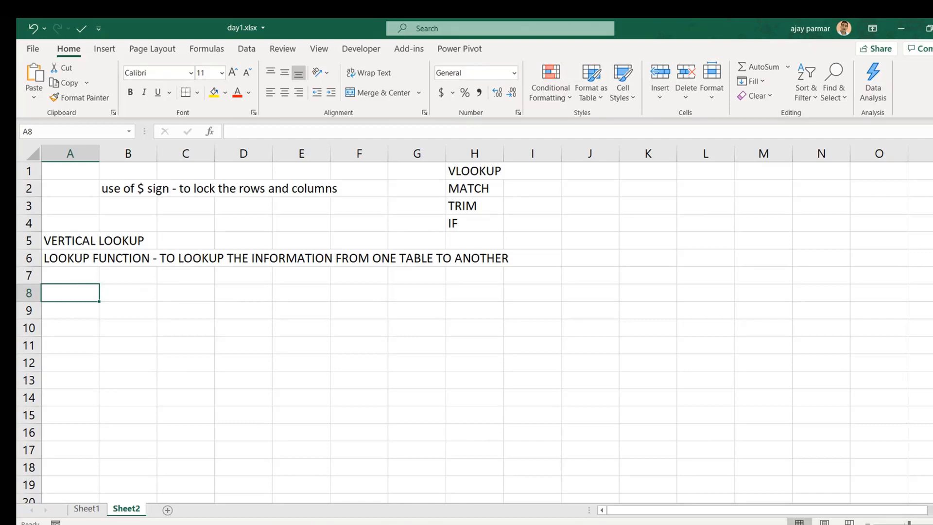
type("EMPID")
key("Return")
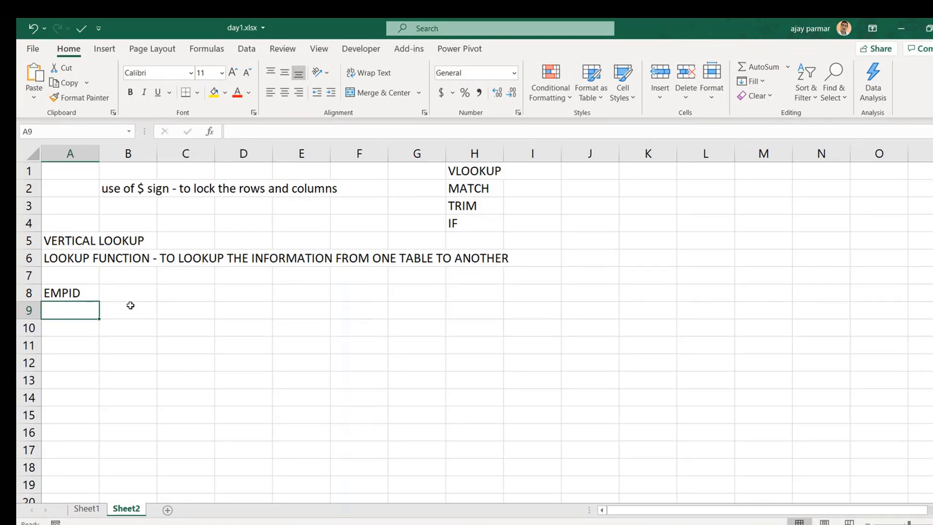
Fill cells A9 to A18 under EMPID with 23, 45, 66, 78, 33, 77, 22, 78, 899 and 478
type("23")
key("Return")
type("45")
key("Return")
type("66")
key("Return")
type("78")
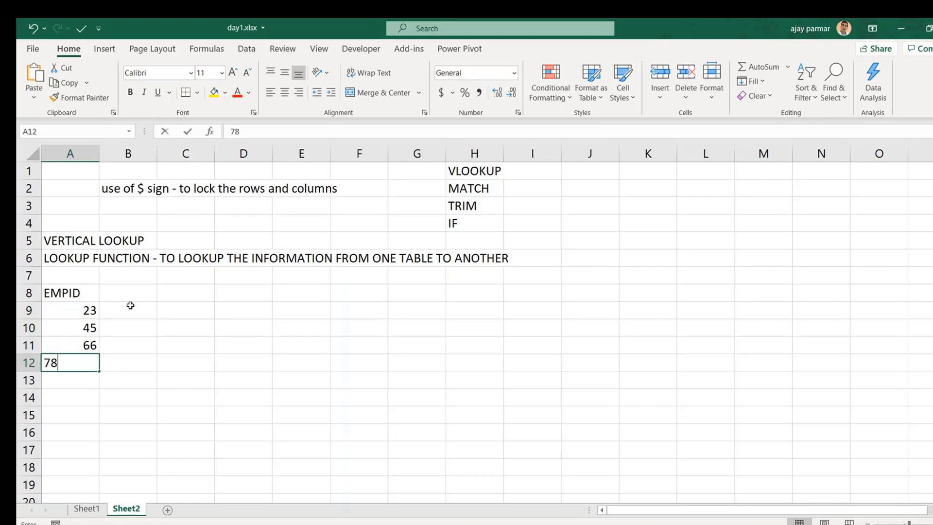
key("Return")
type("33")
key("Return")
type("77")
key("Return")
type("22")
key("Return")
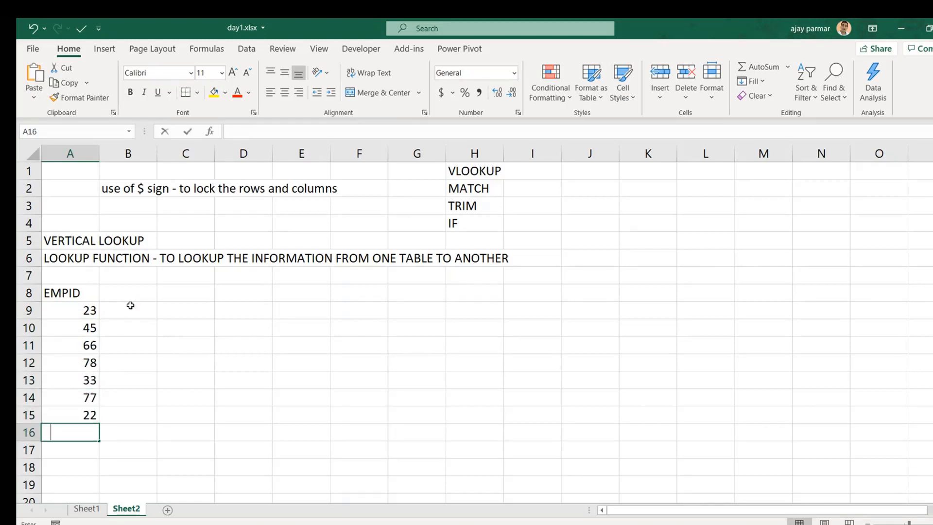
type("78")
key("Return")
type("899")
key("Return")
type("47")
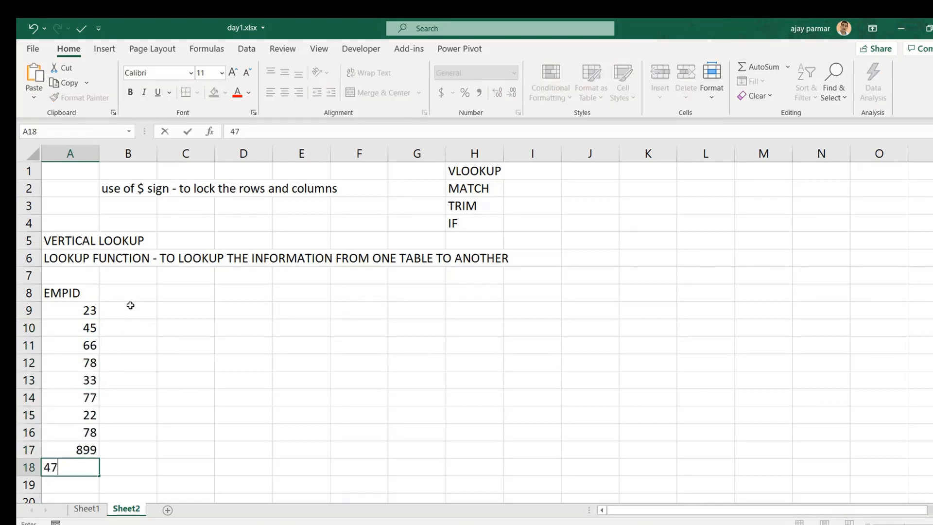
type("8")
key("Up")
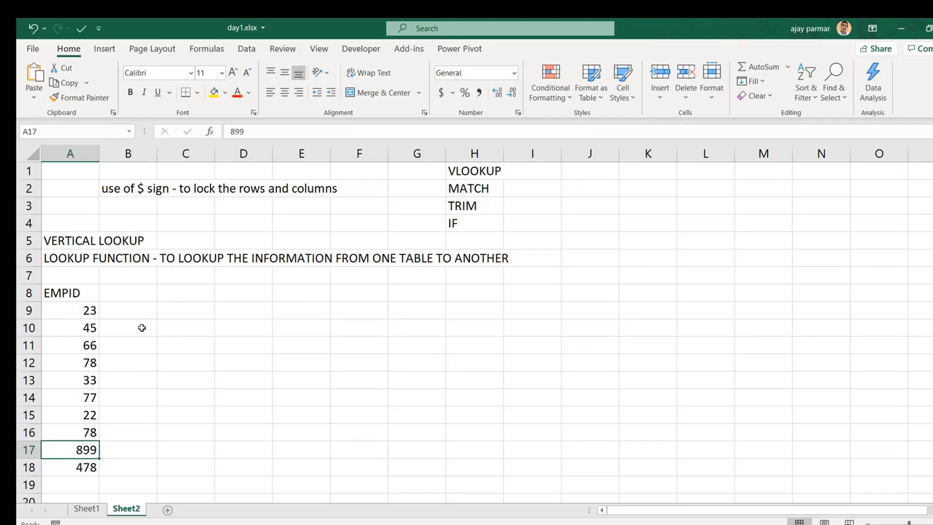
Enter the heading "NAME" in cell B8 and fill B9 to B18 with the series TEST1 to TEST10
left_click(131, 301)
type("NAME")
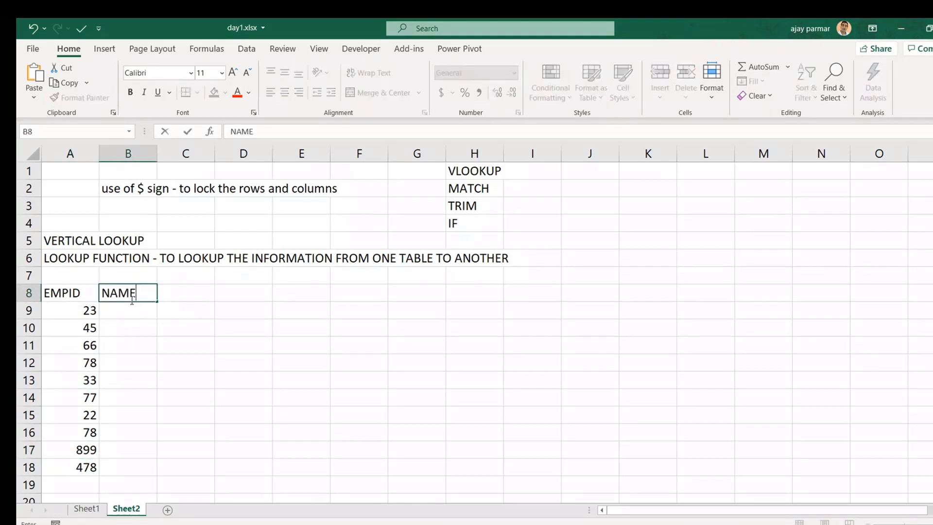
key("Return")
type("TEST1")
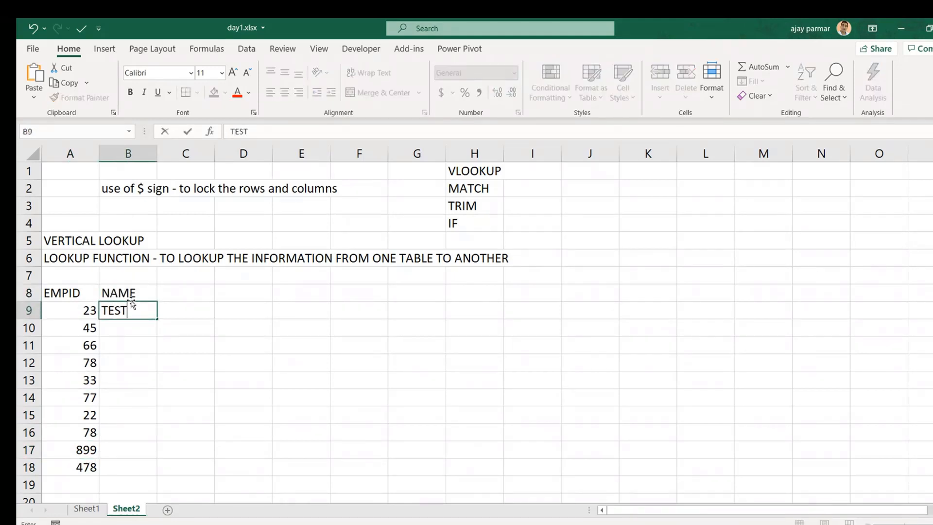
key("Return")
left_click(132, 310)
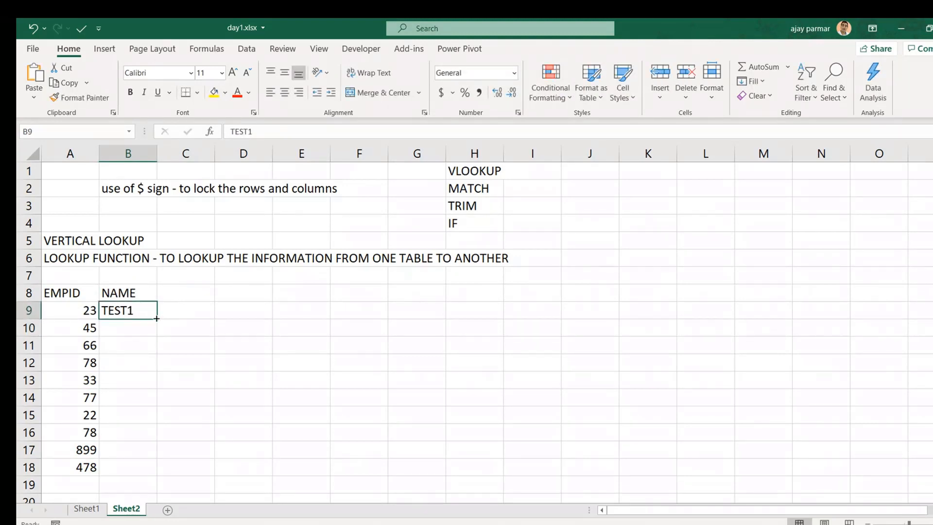
left_click_drag(156, 320, 141, 472)
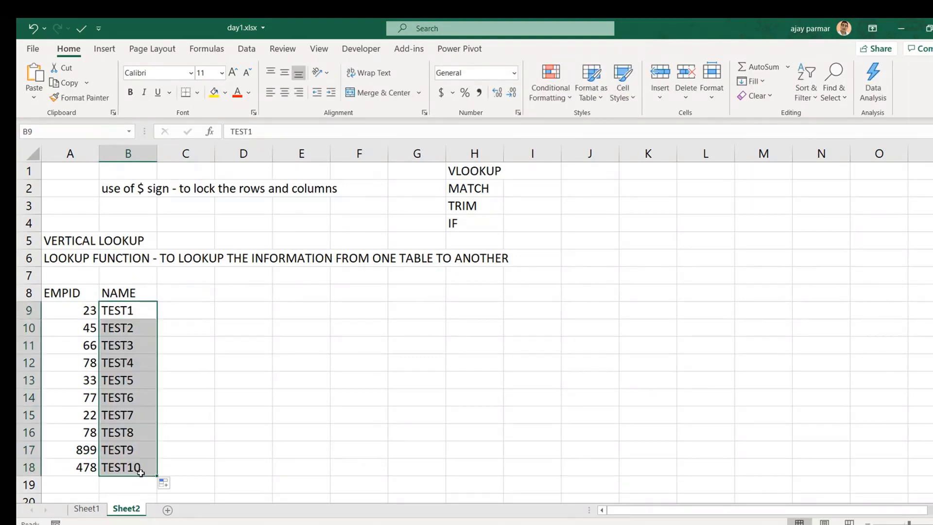
Add the column headings "IJP" in cell C8 and "PRODUCT" in cell D8
double_click(190, 294)
type("IJP")
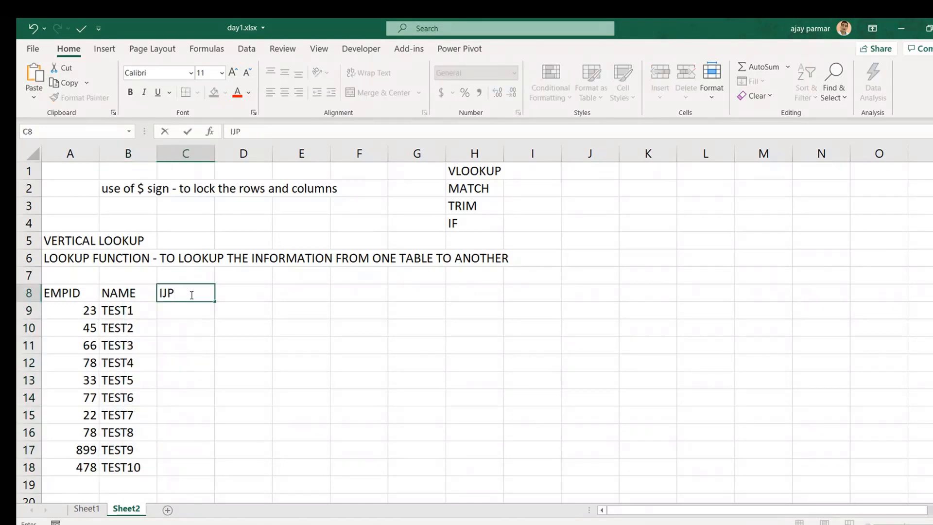
key("Tab")
type("QUAL")
key("BackSpace")
key("BackSpace")
key("BackSpace")
key("BackSpace")
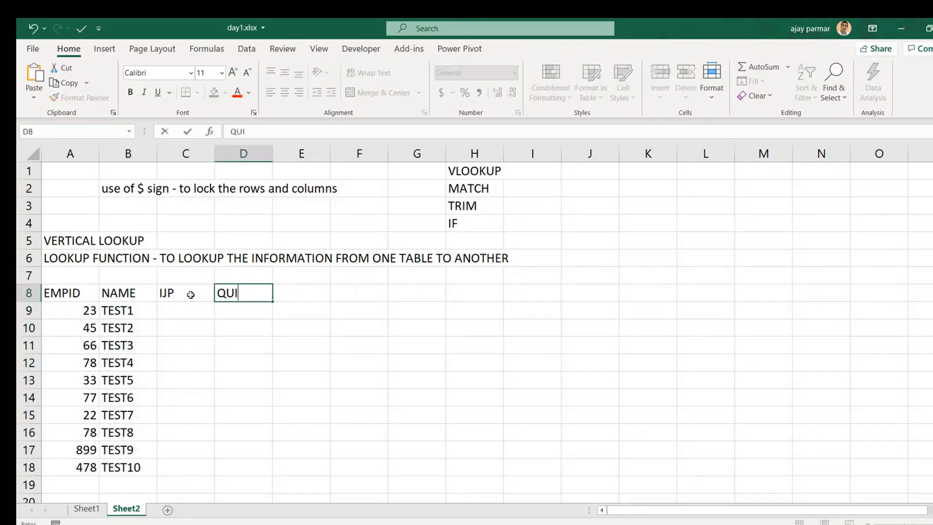
type("PRODUCT")
key("Return")
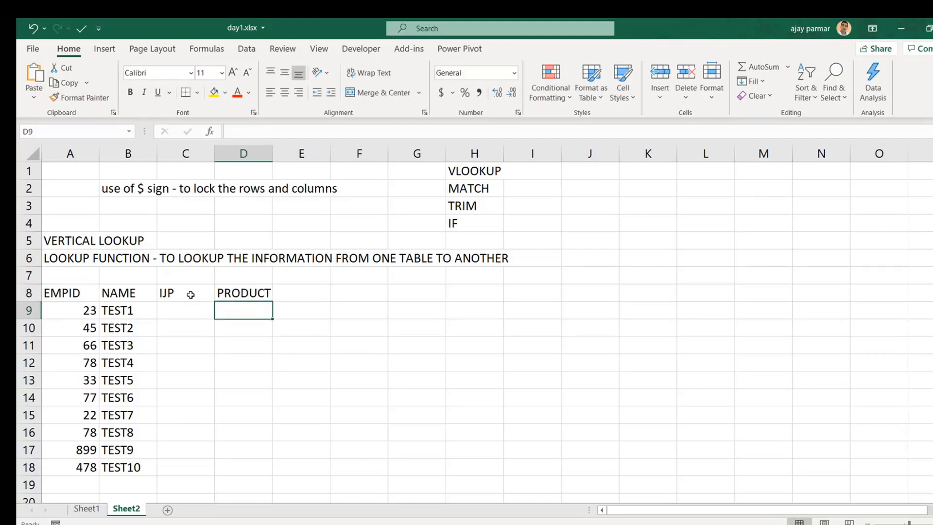
key("Left")
key("shift+Right")
key("shift+Down")
key("shift+Down")
key("shift+Down")
key("shift+Down")
key("shift+Down")
key("shift+Down")
key("shift+Down")
key("shift+Down")
key("shift+Down")
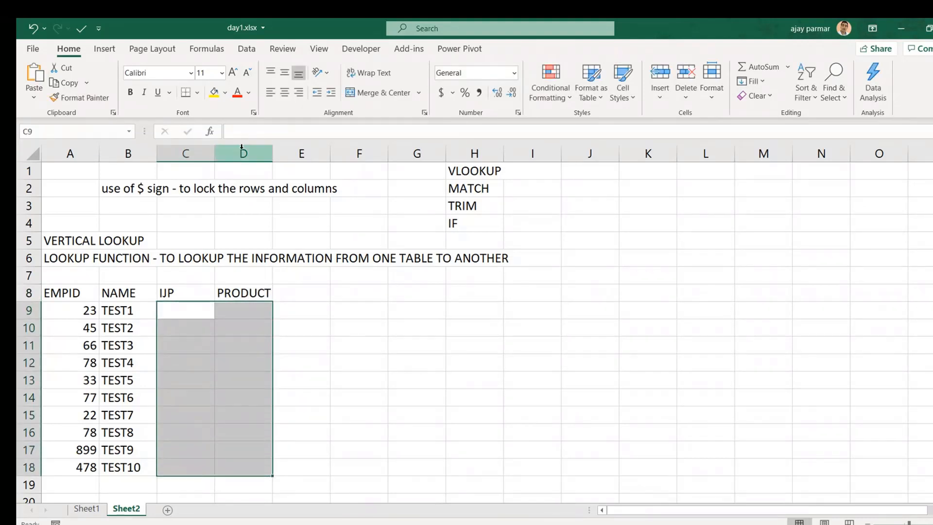
left_click(241, 130)
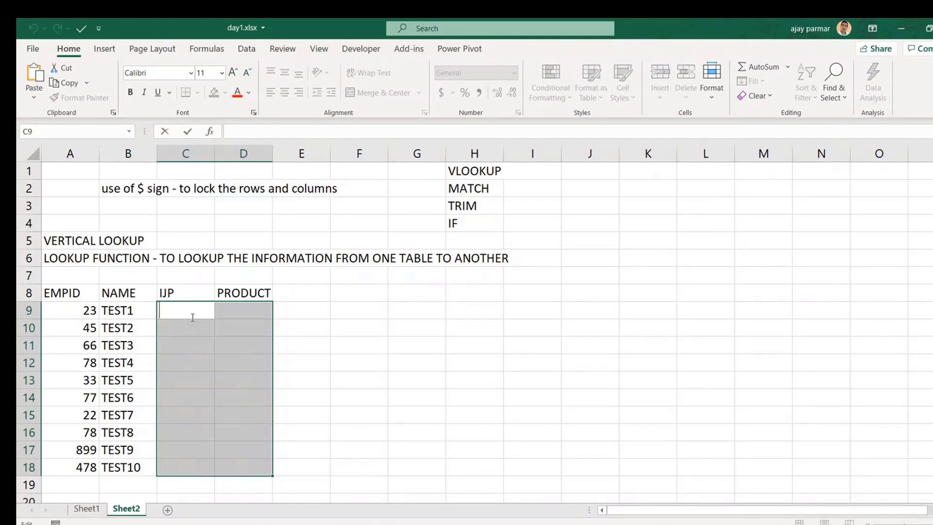
left_click(172, 359)
left_click_drag(182, 305, 248, 465)
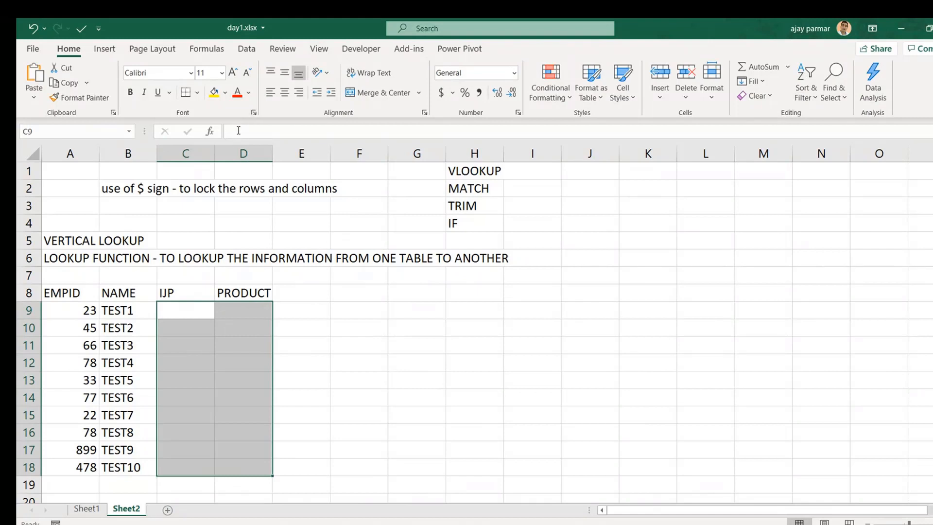
left_click(178, 314)
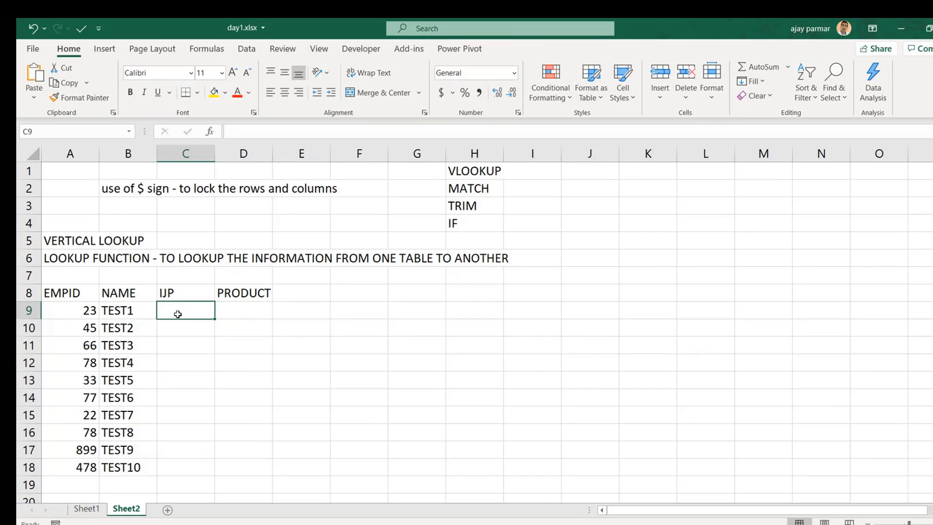
Fill the whole range C9:D18 with the formula =RANDBETWEEN(10,90) in a single entry
left_click_drag(177, 315, 247, 468)
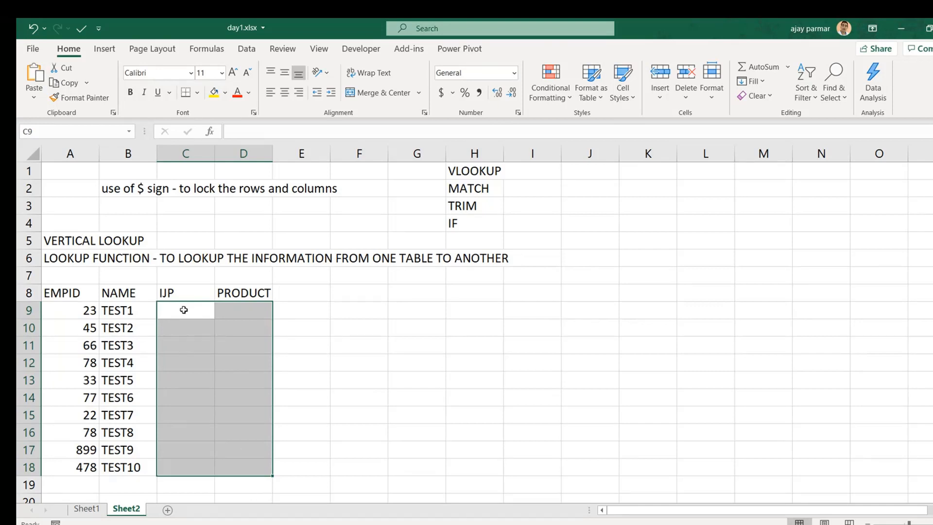
left_click(246, 132)
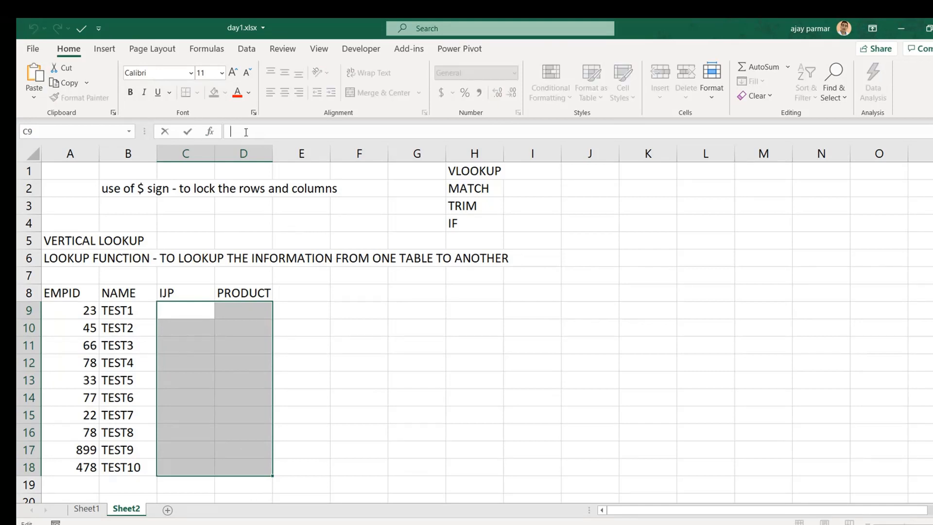
type("=RAND")
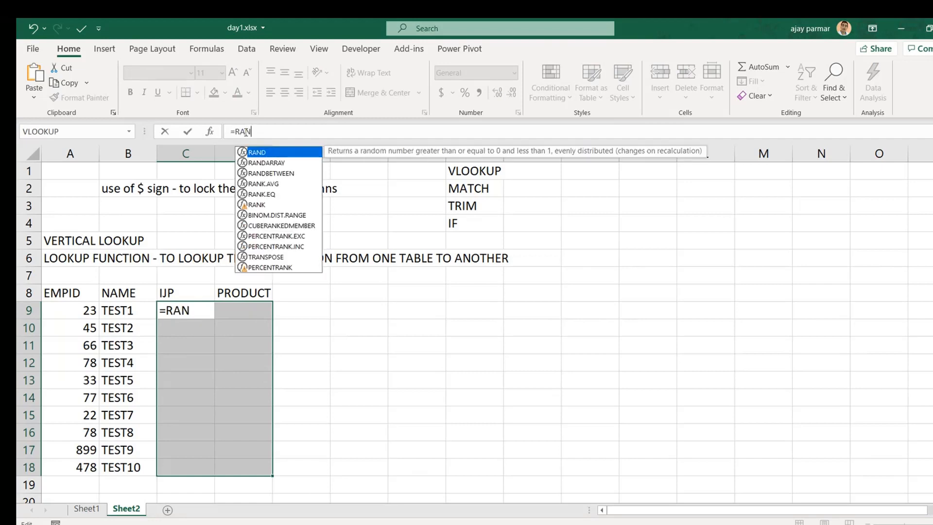
key("Down")
key("Down")
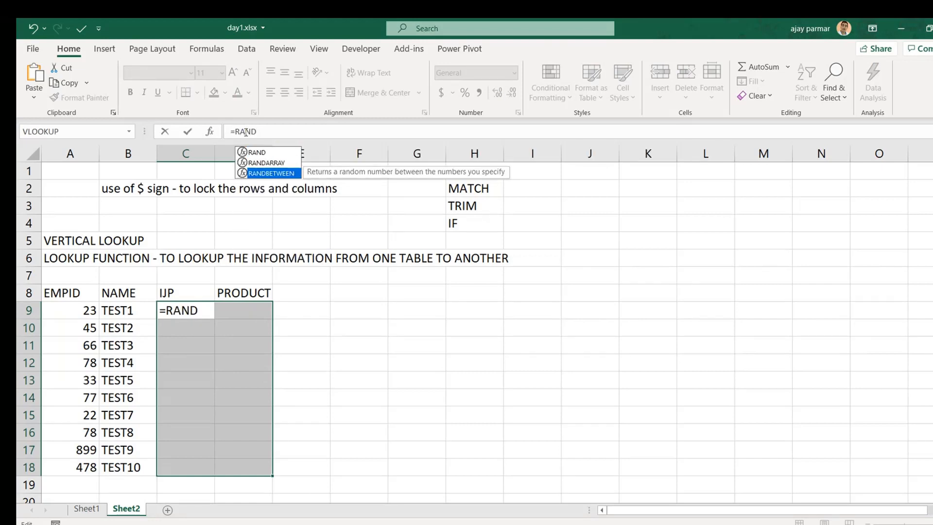
key("Tab")
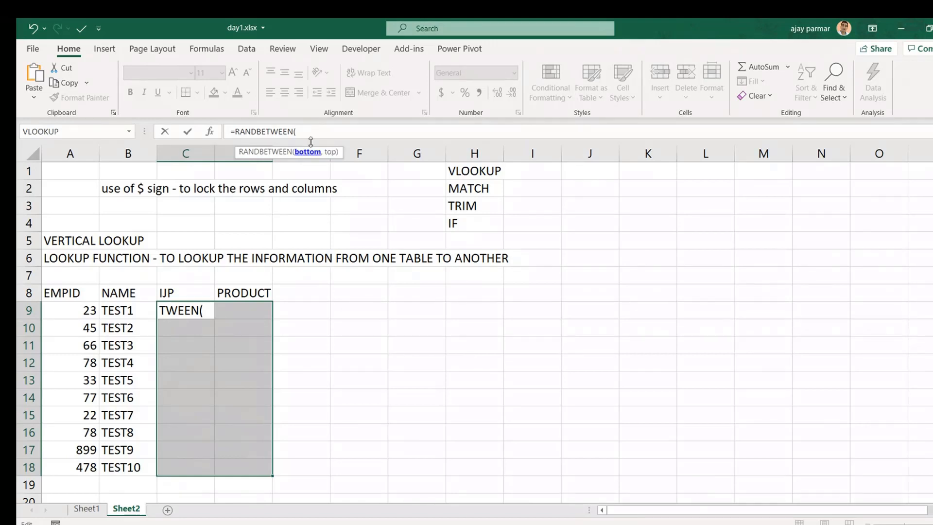
type("10,")
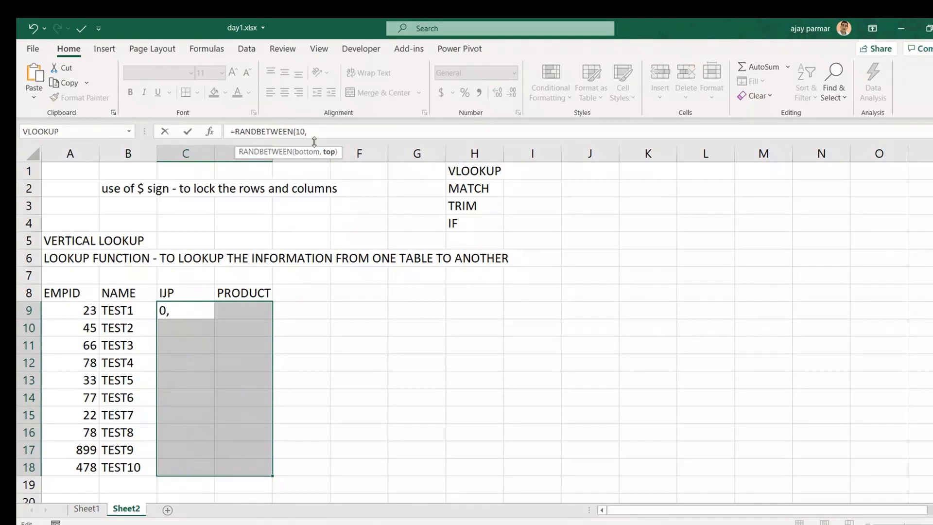
type("90")
type(")")
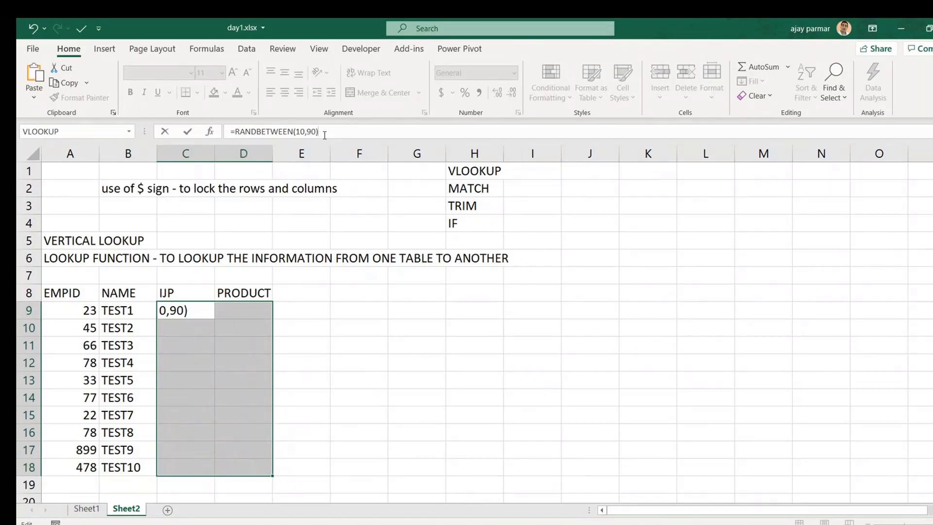
key("ctrl+Return")
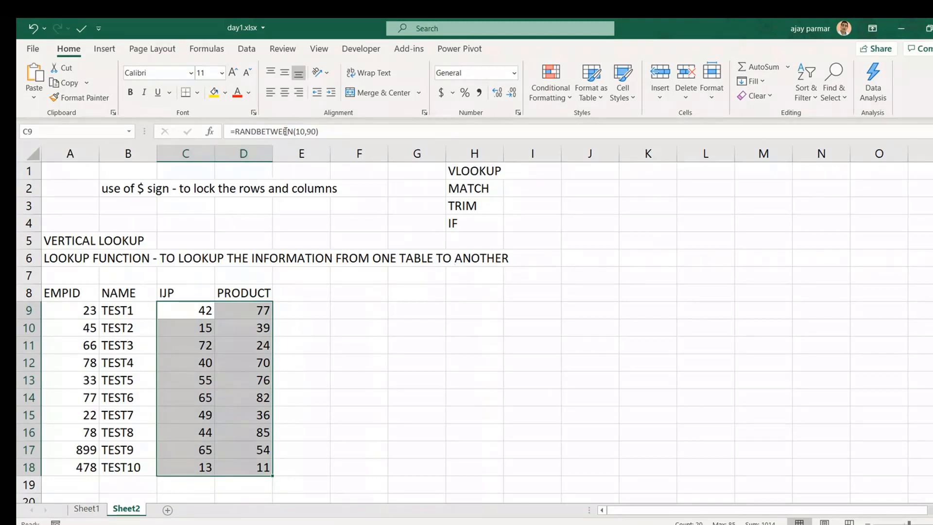
Add the note "RANDBETWEEN - generate random numbers" in cell K1
left_click(662, 169)
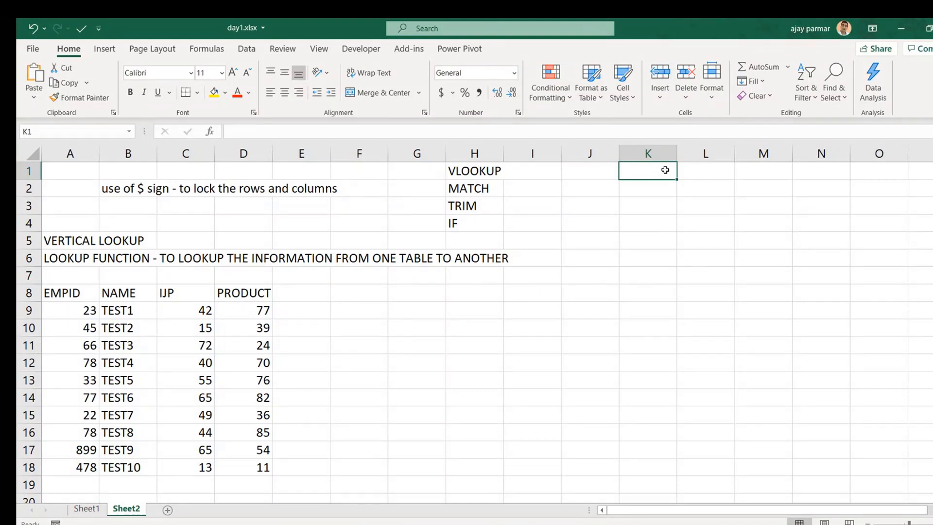
type("RANDBE")
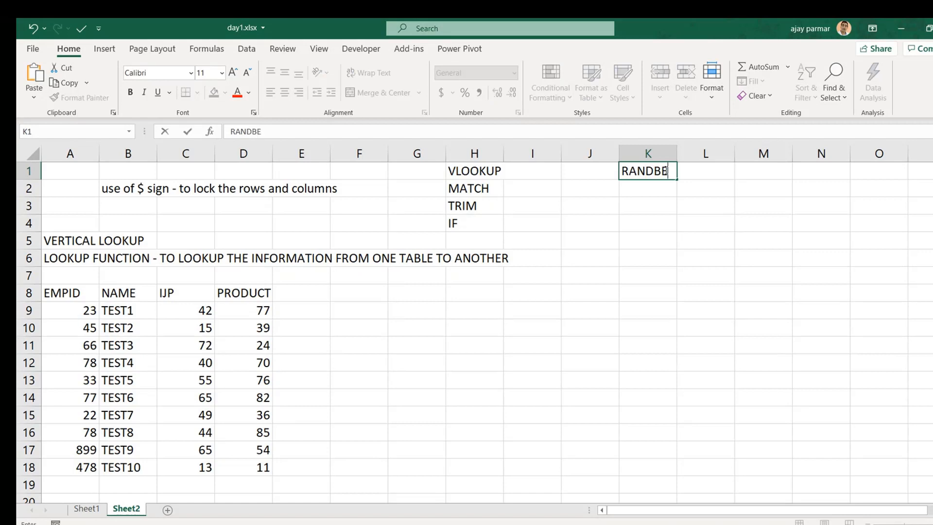
type("TWEEN - g")
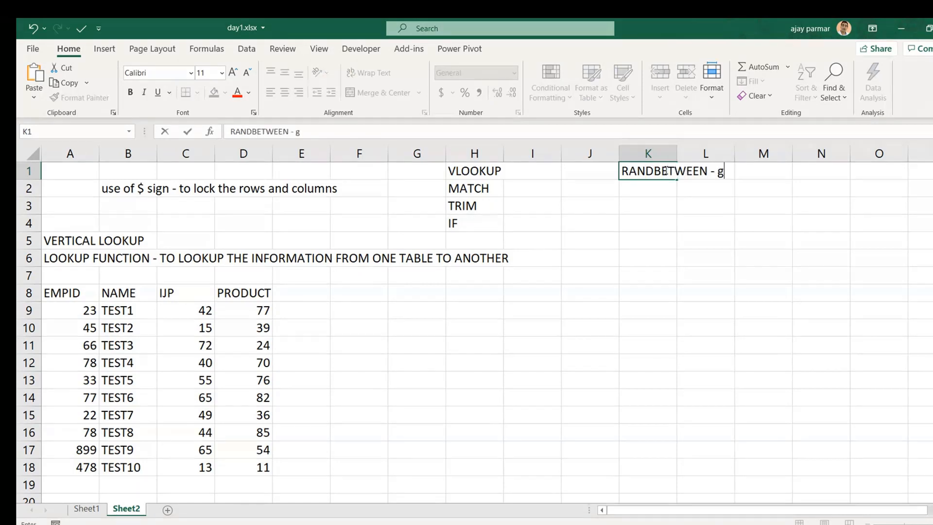
type("enerate")
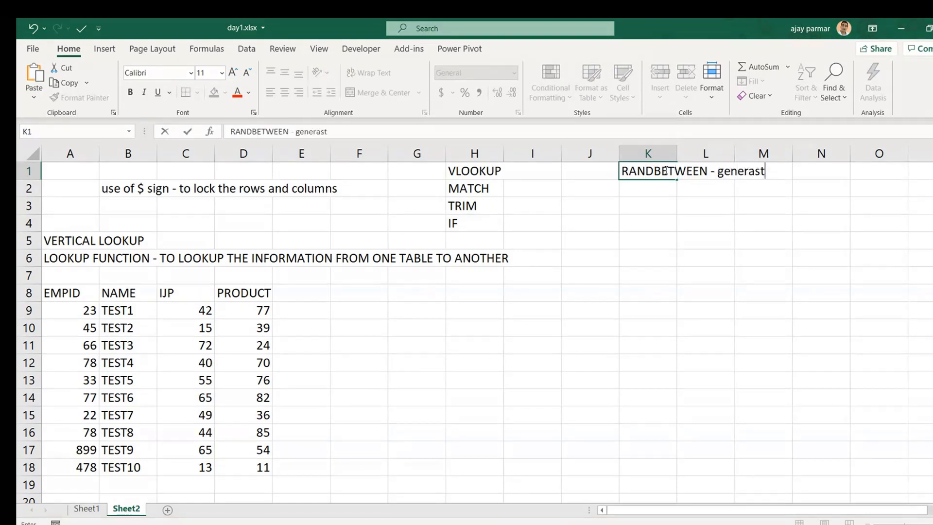
type(" random ")
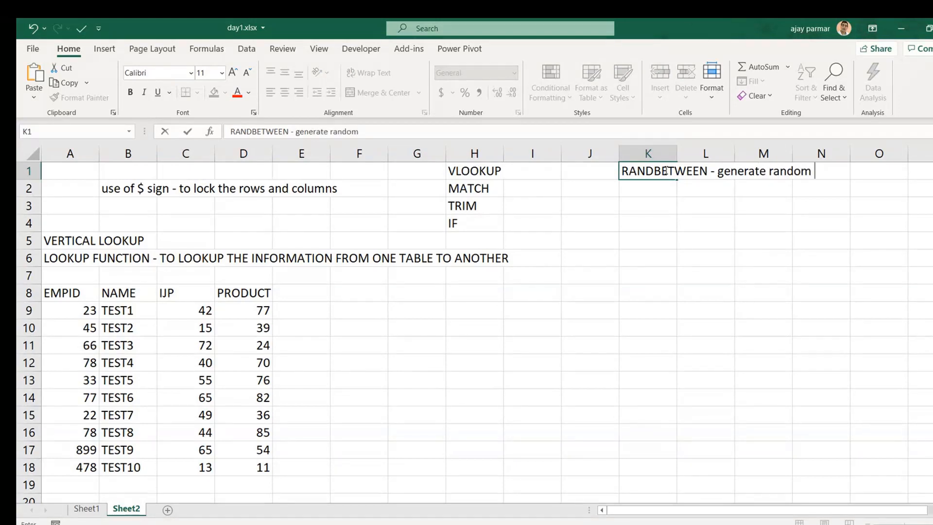
type("number")
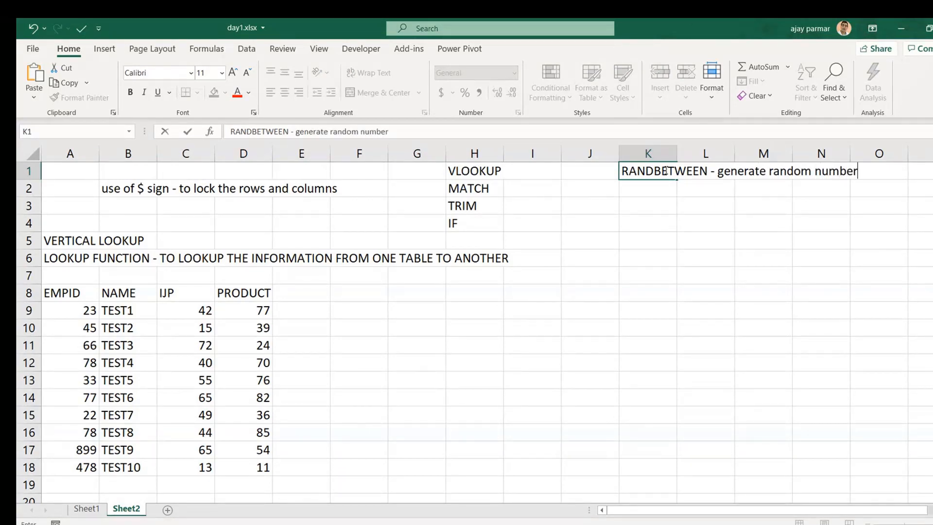
type("s")
key("Return")
Enter the notes "select the range- go to formula bar - type in the funciton" in K2 and "ctrl+enter" in K3
type("s")
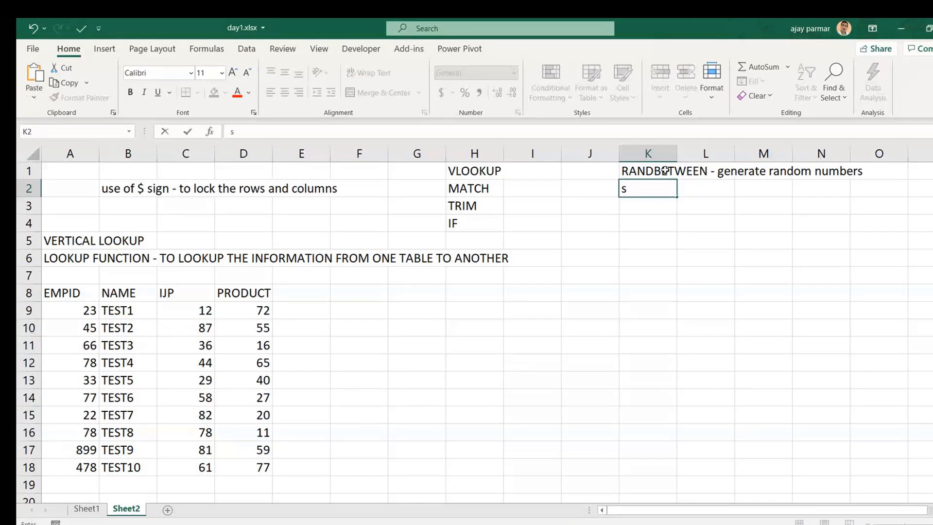
type("elect the range")
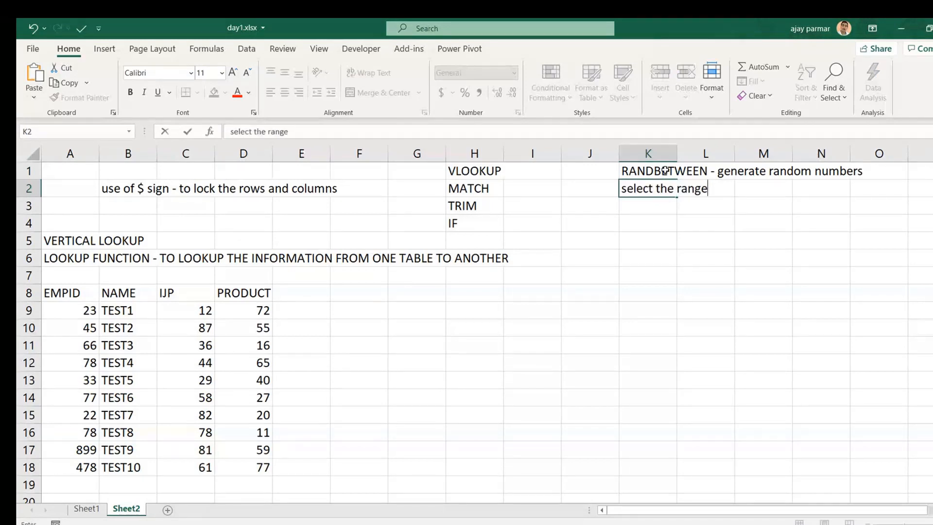
type("- go to formula b")
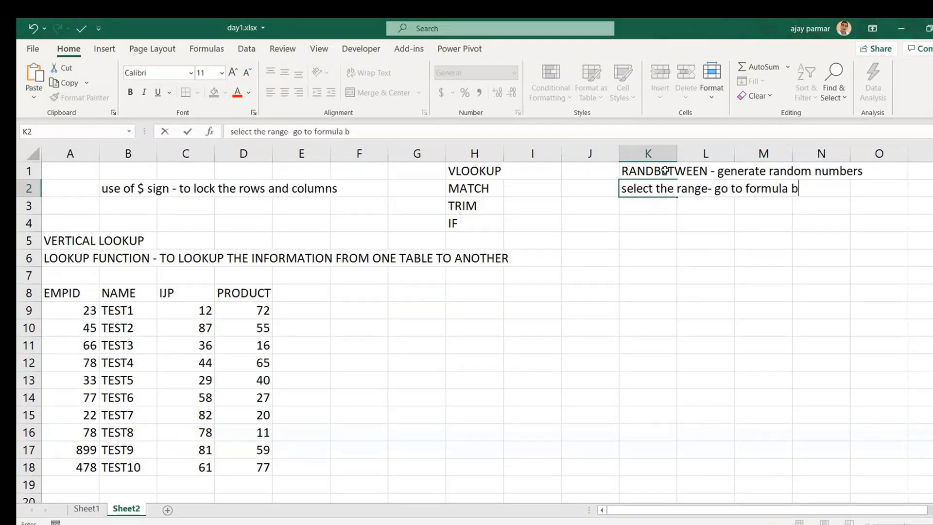
type("ar  - type in ")
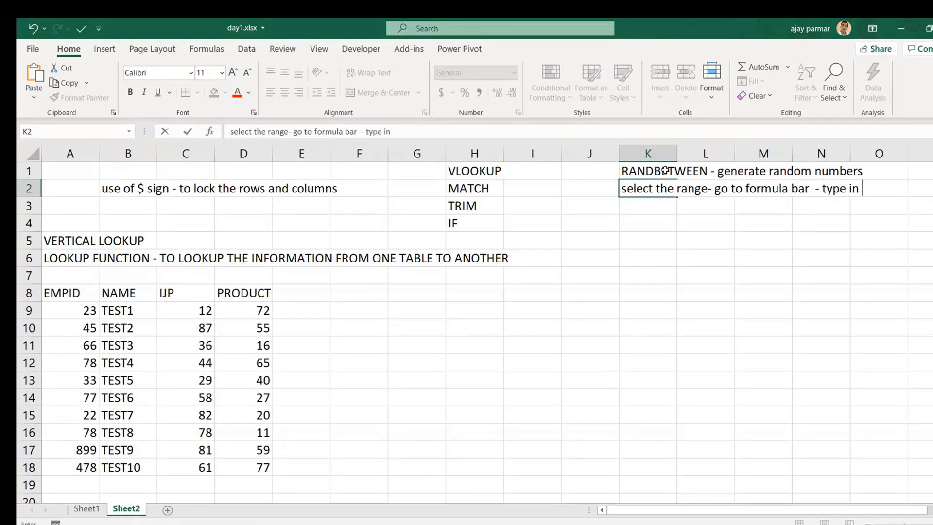
type("the funciton")
key("Return")
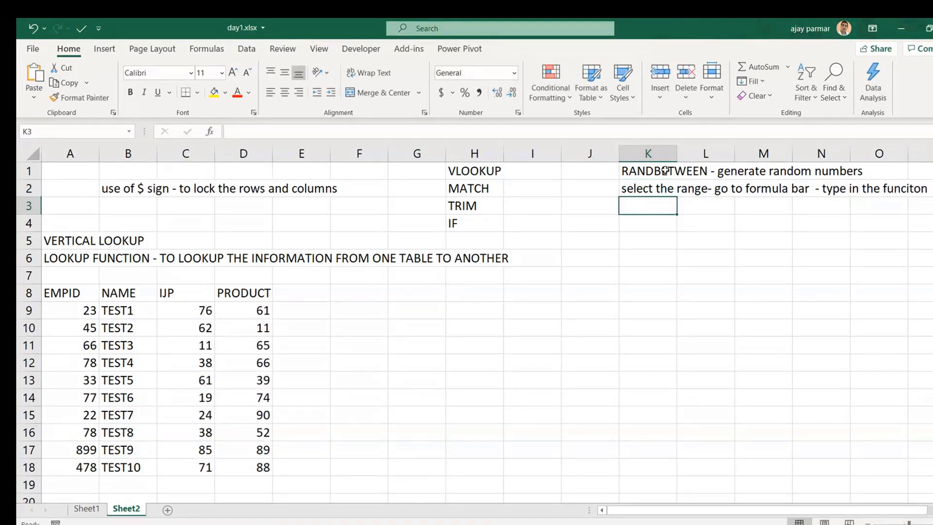
type("ctrl")
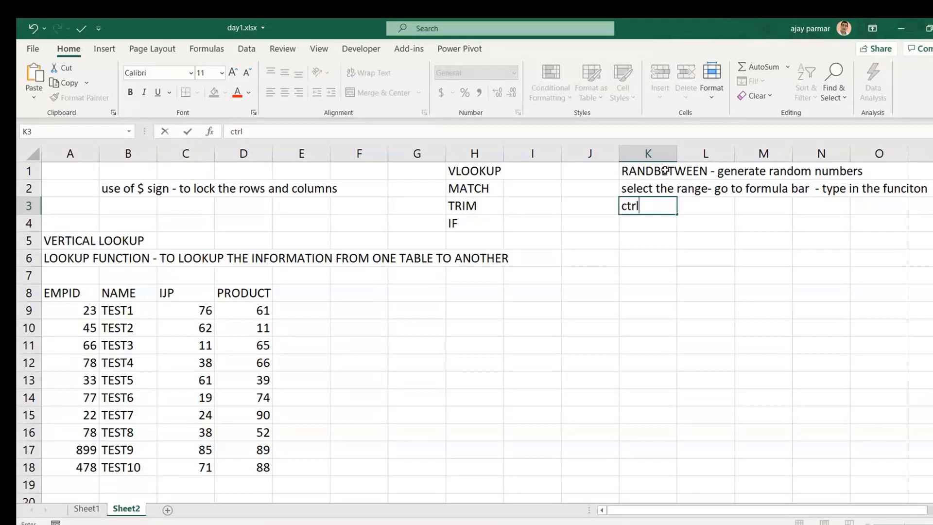
type("+enter")
key("Return")
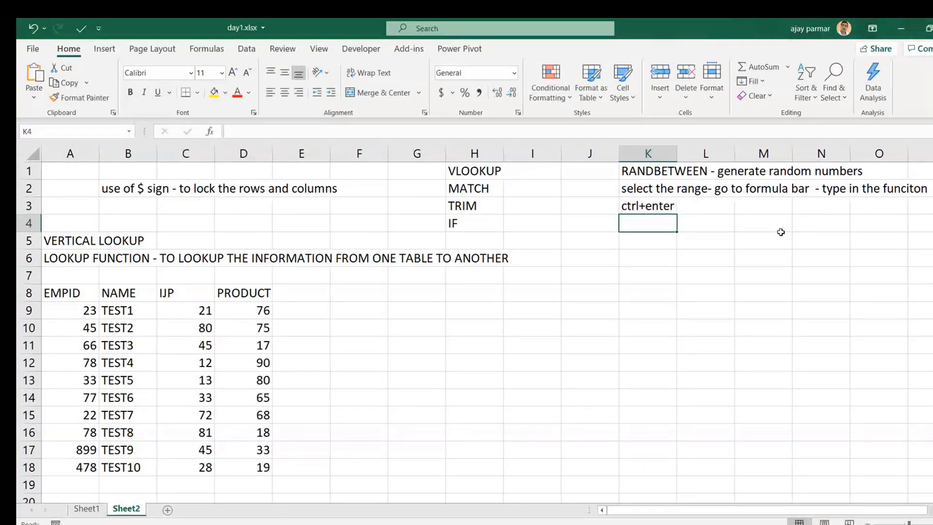
Add the note "Volatile function" in cell K4
type("Volatitel")
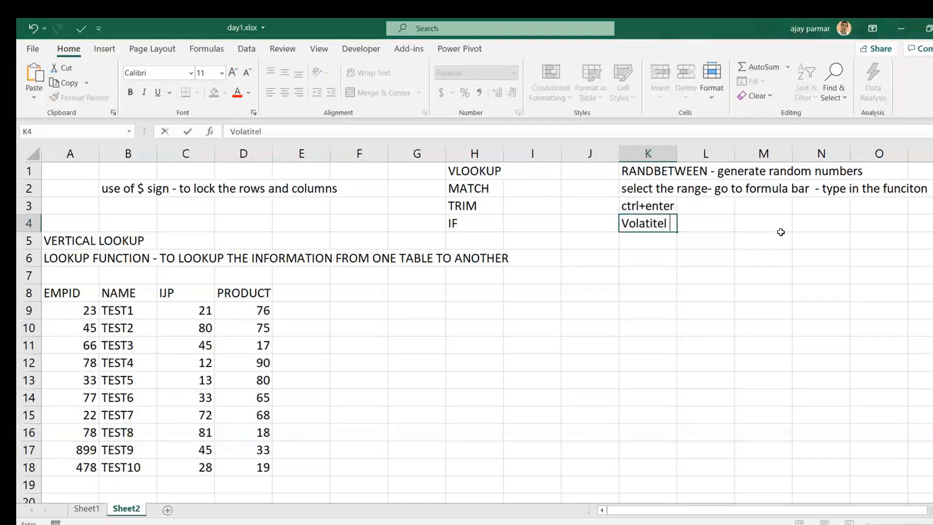
key("BackSpace")
key("BackSpace")
type("le fuction")
key("BackSpace")
key("BackSpace")
key("BackSpace")
key("BackSpace")
type("nction")
key("Return")
key("Return")
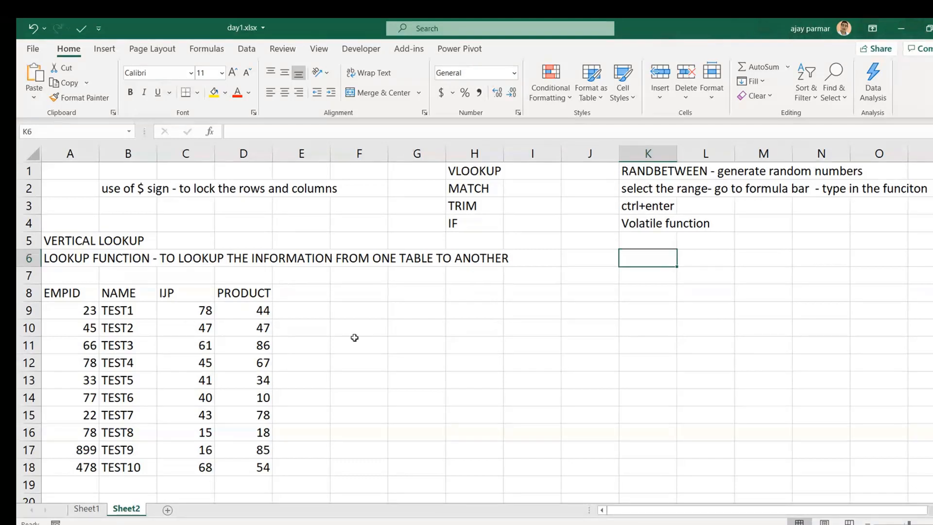
Enter the formula =2+2 in cell K7 to make the random numbers recalculate
left_click(647, 225)
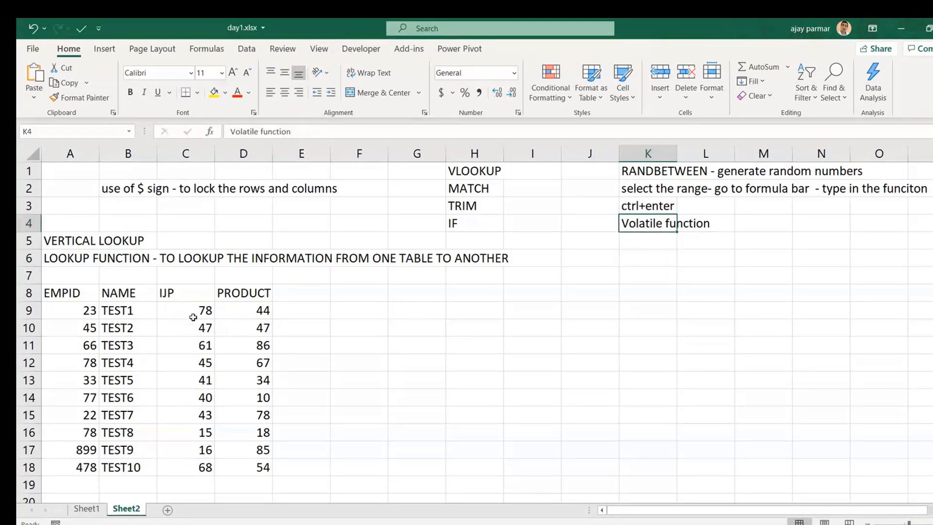
left_click(632, 259)
key("Down")
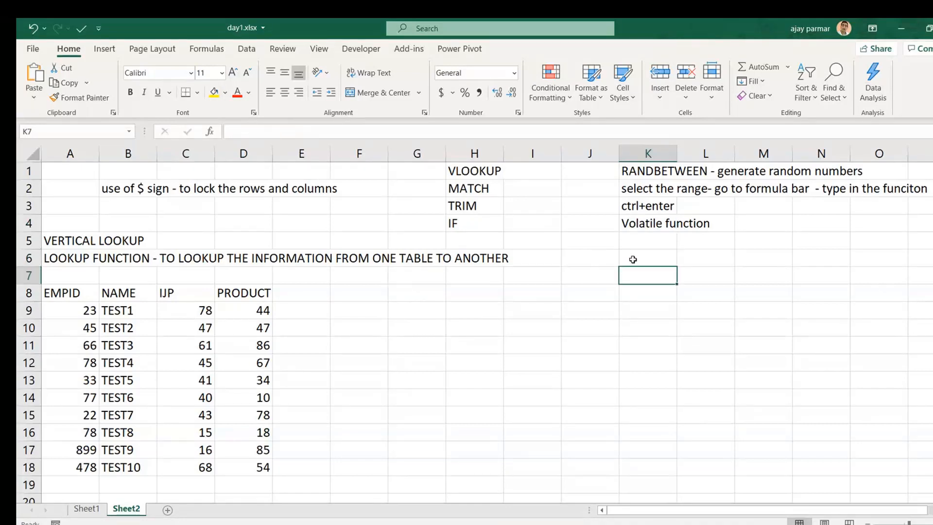
type("=2+2")
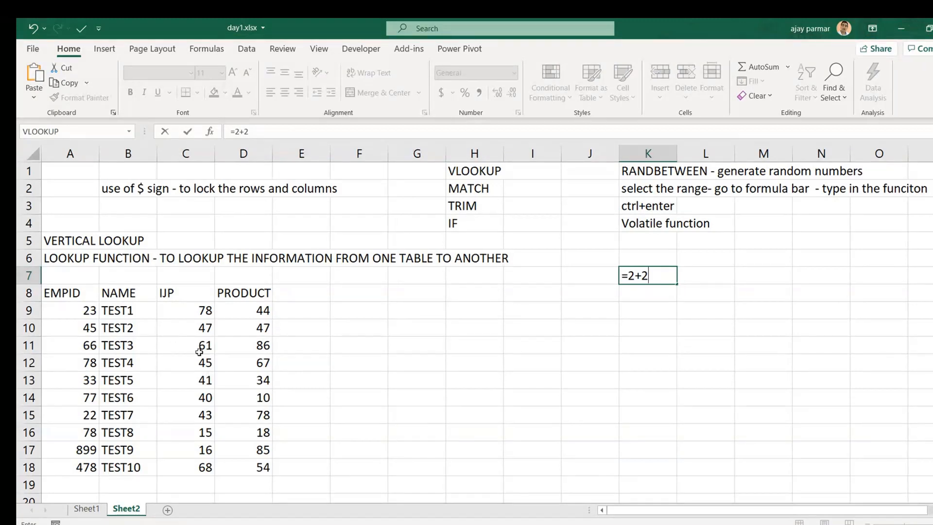
key("Return")
Replace the RANDBETWEEN formulas in C9:D18 with their static values using Paste Special Values
left_click(198, 312)
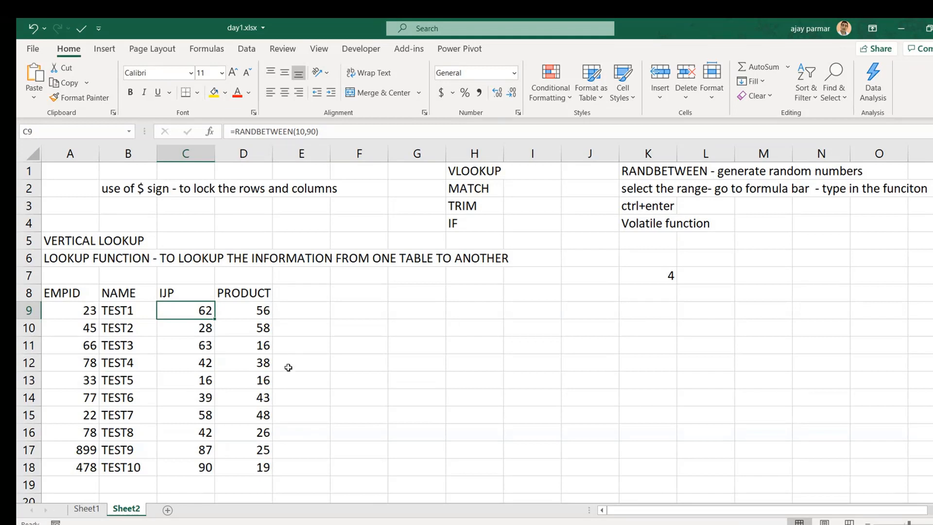
left_click(254, 467, "shift")
key("ctrl+c")
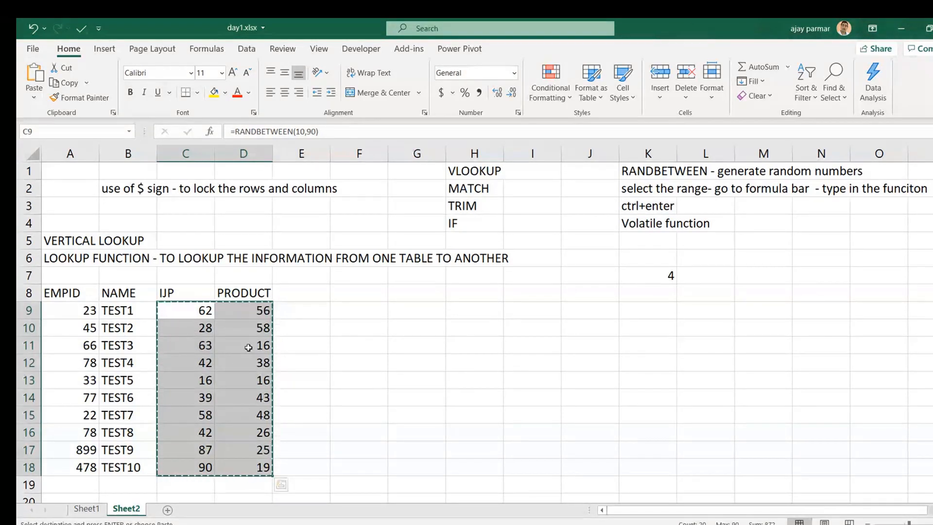
key("ctrl+alt+v")
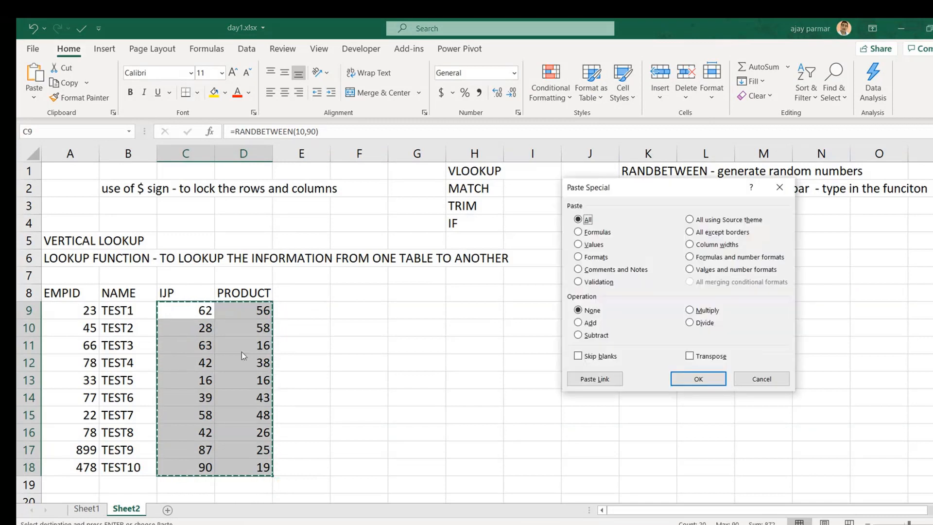
left_click(594, 245)
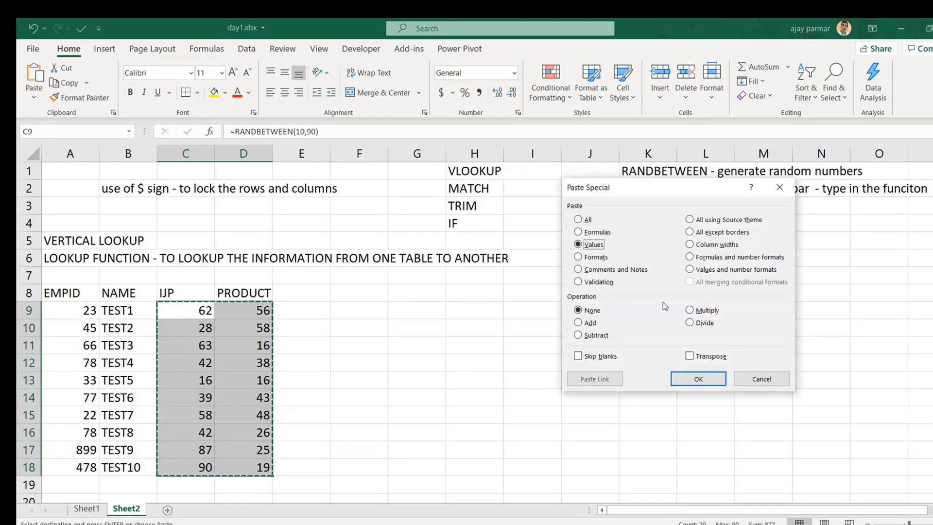
left_click(695, 383)
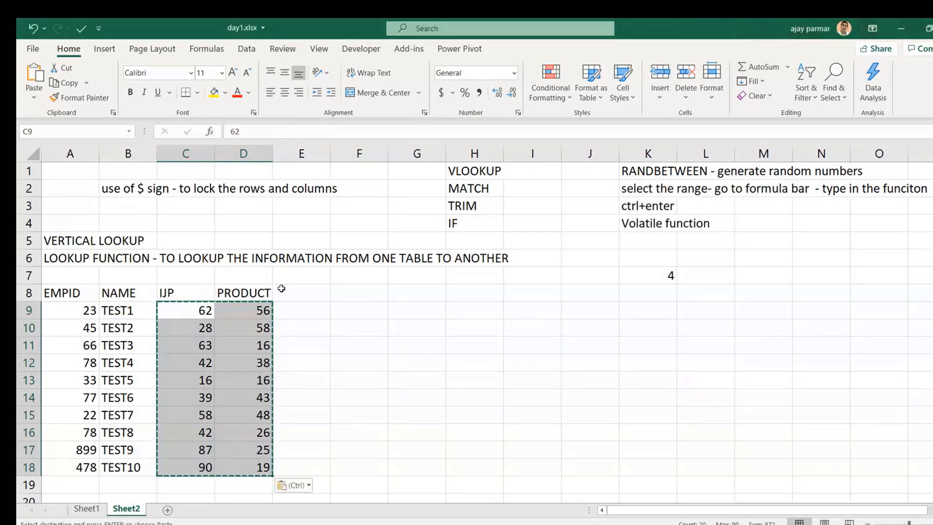
left_click(192, 311)
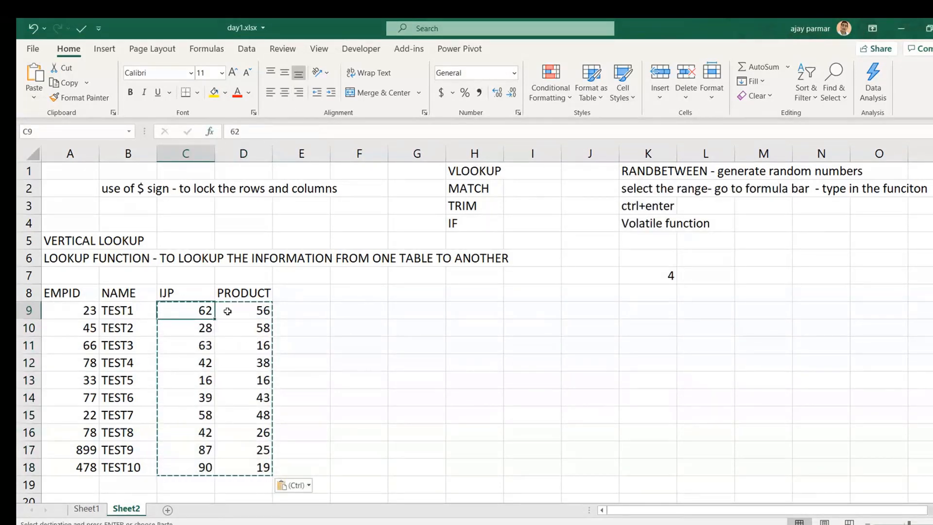
Add the column heading "DEPT" in cell E8
left_click(63, 293)
key("Right")
key("Right")
key("Right")
key("Right")
key("Right")
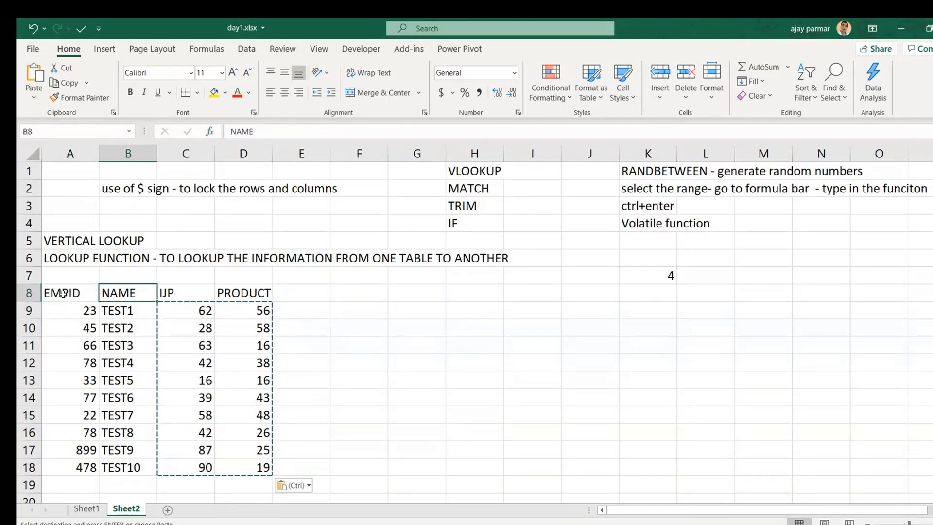
key("Left")
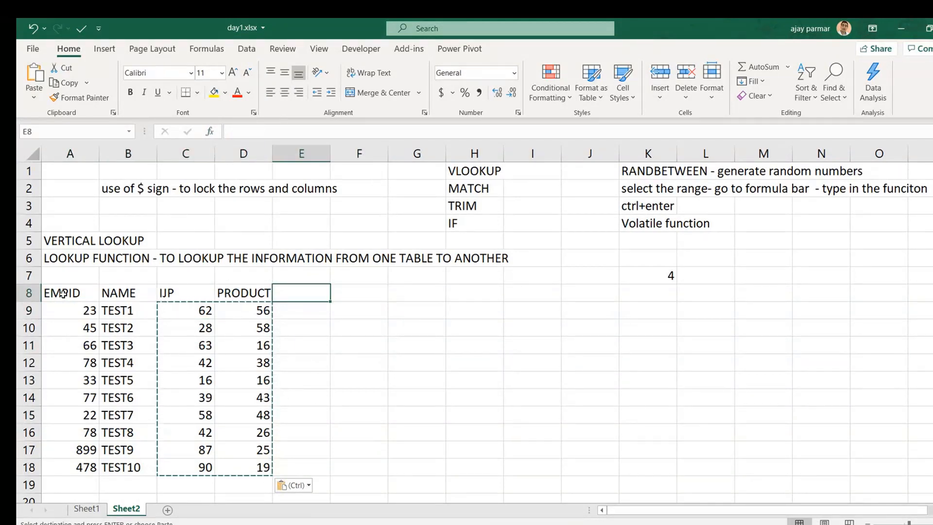
type("de")
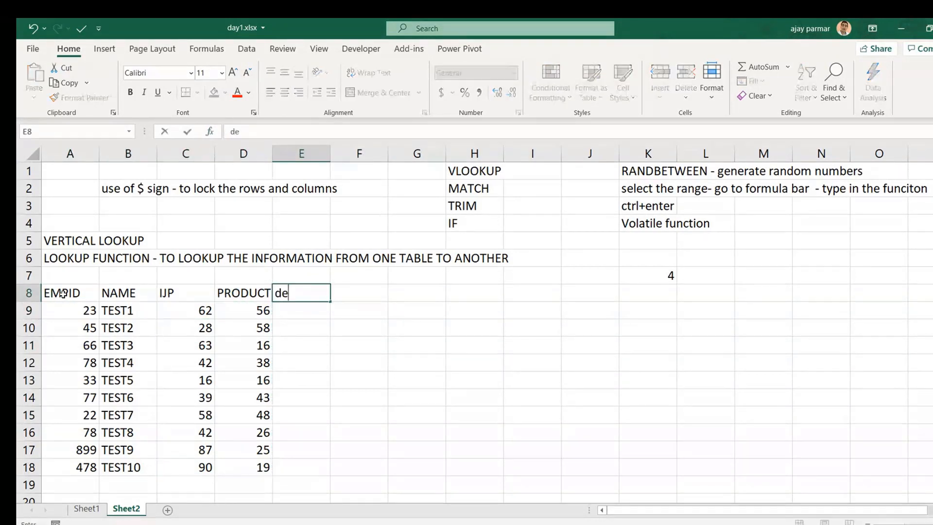
key("BackSpace")
key("BackSpace")
key("BackSpace")
type("EPT")
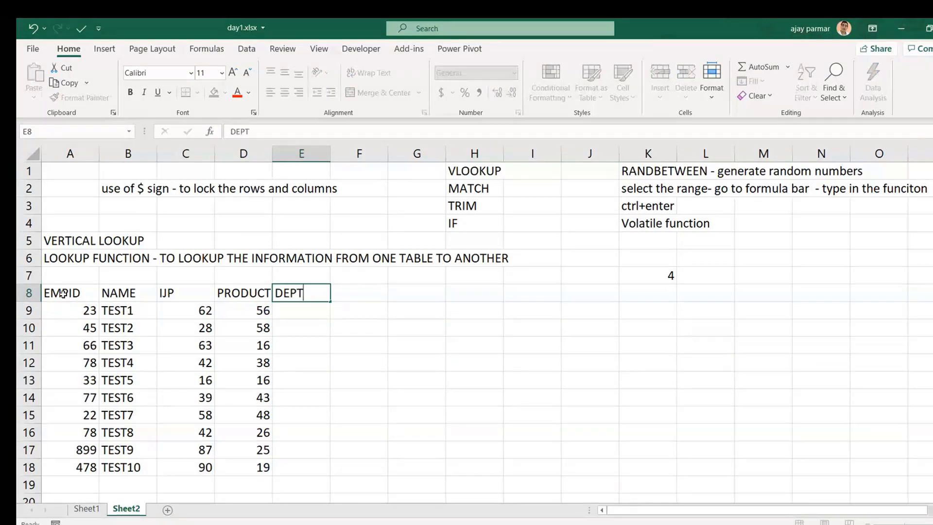
key("ctrl+Return")
key("Right")
key("Left")
Enter the departments MIS, OPS, HR and FINANCE in cells E9 to E12
key("Down")
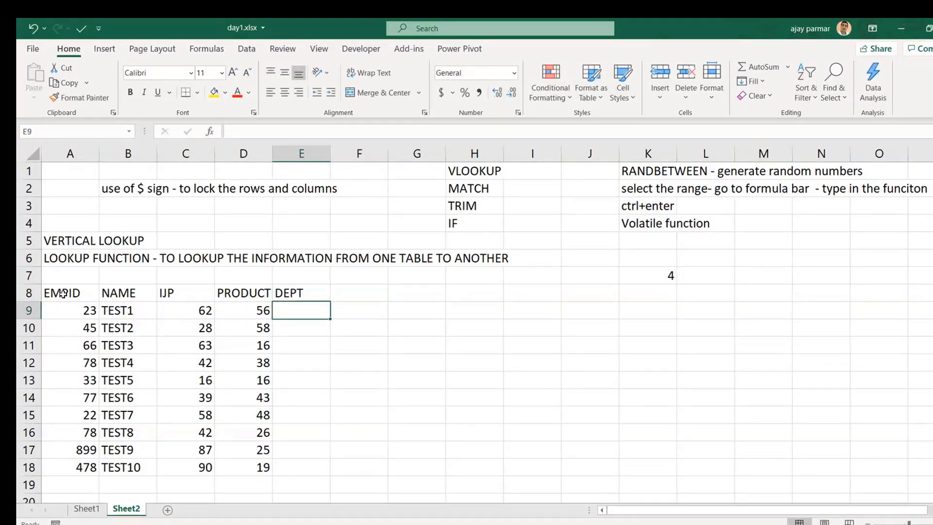
type("MIOS")
key("Return")
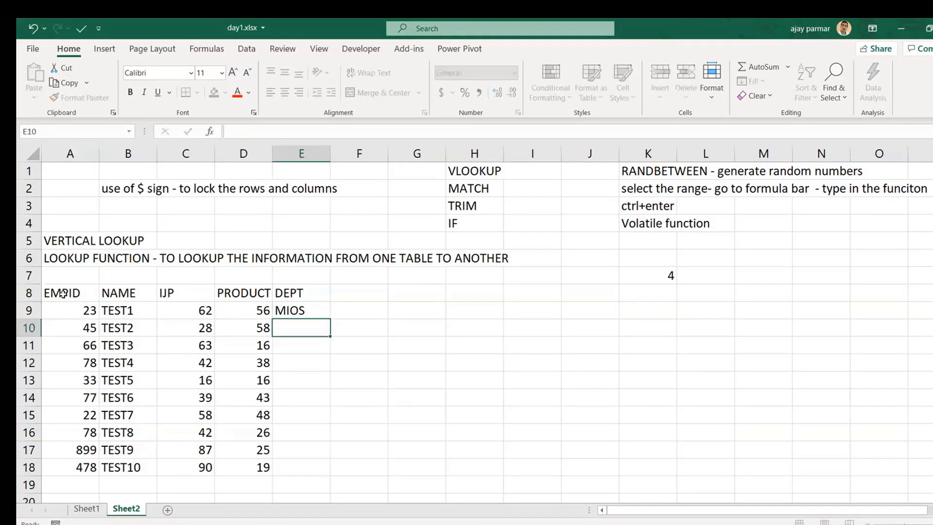
type("OPS")
key("Return")
type("HR")
key("Return")
type("FIN")
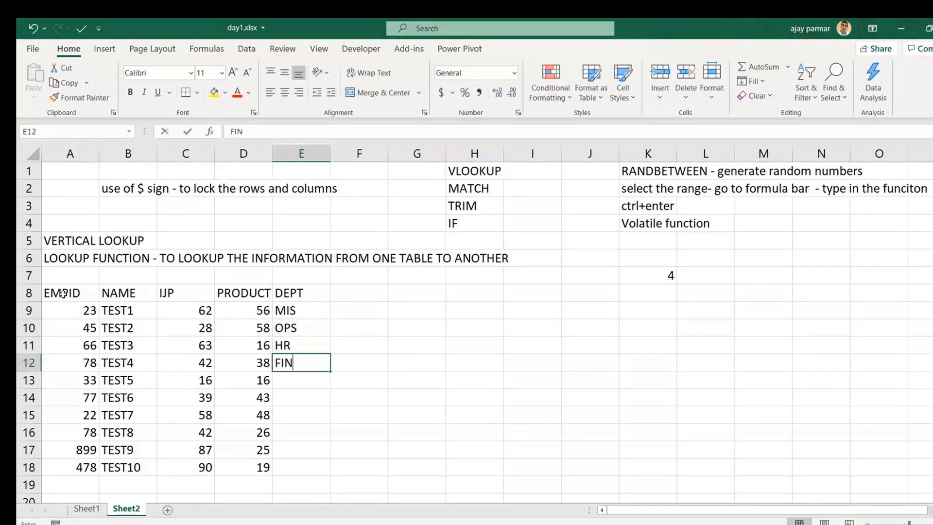
type("ANCE")
Copy the four departments in E9:E12 and paste them starting at E13, and again starting at E14
key("Up")
key("Up")
key("Up")
key("shift+Down")
key("shift+Down")
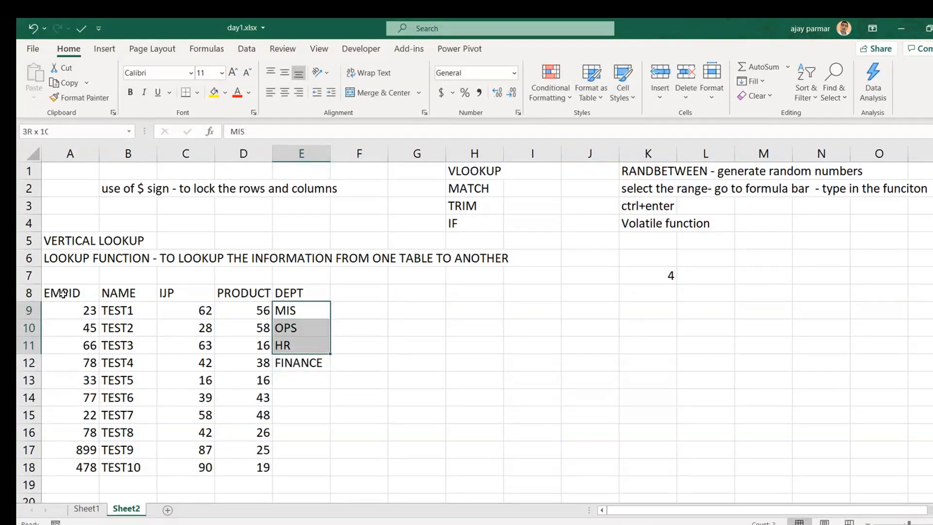
key("shift+Down")
key("ctrl+c")
key("Down")
key("Down")
key("Down")
key("Down")
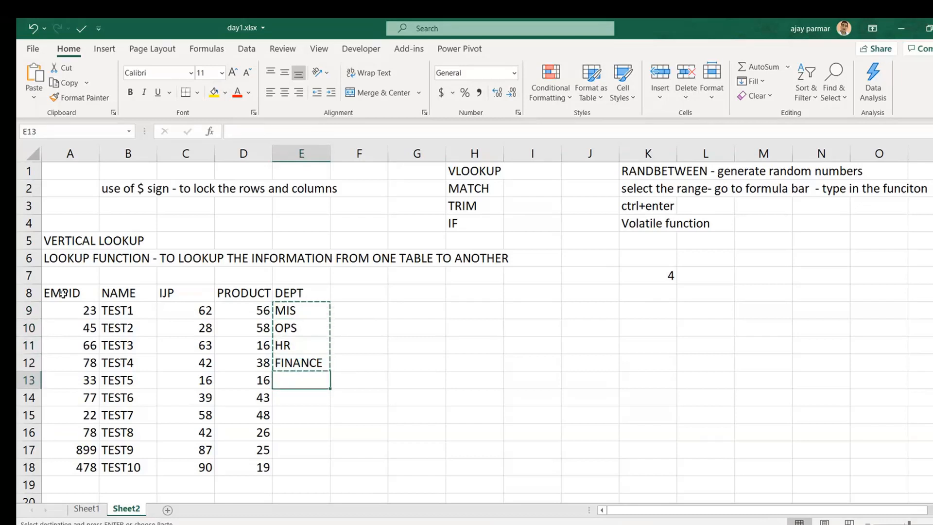
key("ctrl+v")
key("Down")
key("ctrl+v")
Copy the department HR from E16 into the last row's DEPT cell, E18
key("Down")
key("Down")
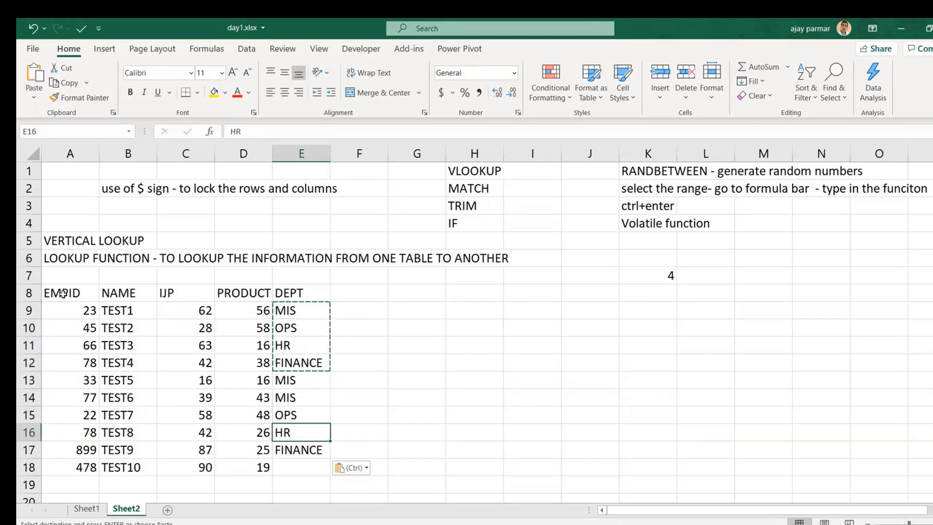
key("ctrl+c")
key("Down")
key("Down")
key("ctrl+v")
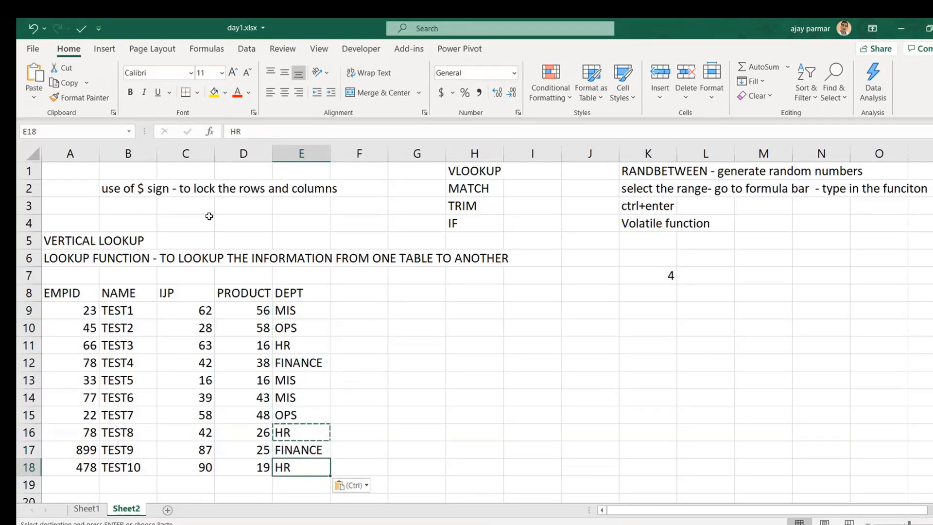
Add the column heading "PROFILE" in cell F8, beside DEPT
left_click(356, 295)
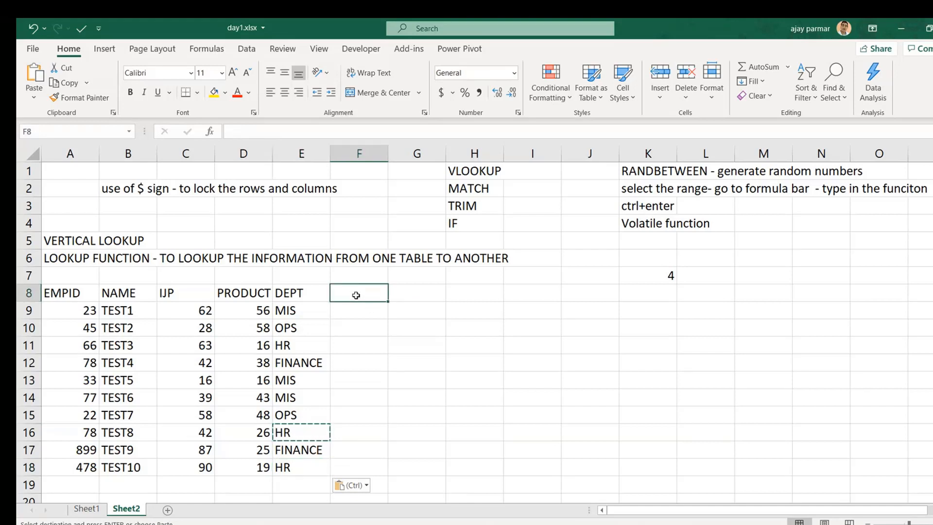
type("DW")
key("BackSpace")
type("E")
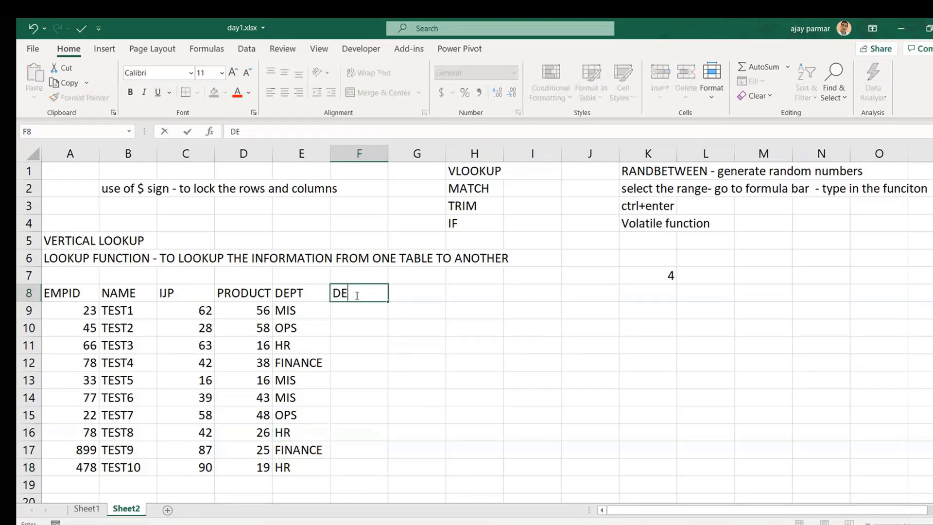
type("SIGNATIO")
key("BackSpace")
key("BackSpace")
key("BackSpace")
key("BackSpace")
key("BackSpace")
key("BackSpace")
key("BackSpace")
key("BackSpace")
key("BackSpace")
key("BackSpace")
type("PROFILE")
key("Return")
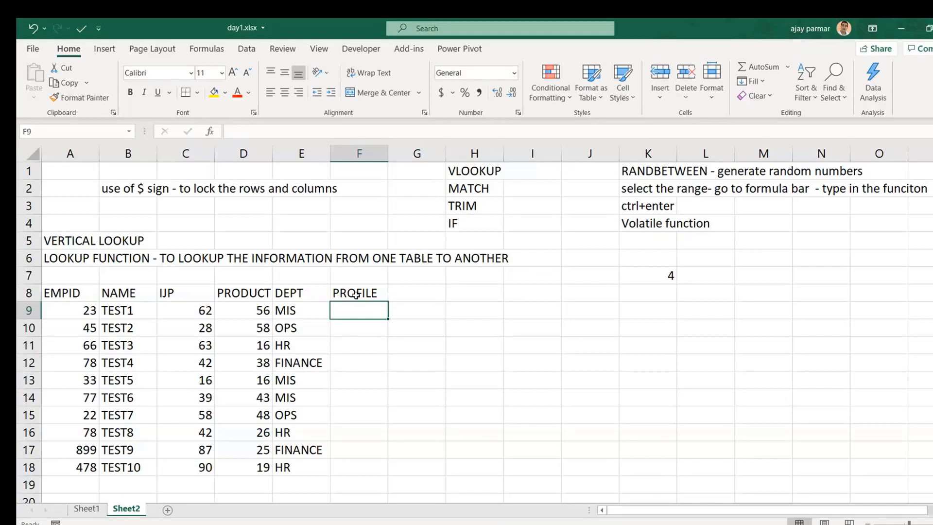
Enter the profile Exec in cell F9 and Sr Exec in cells F10 to F12
type("Exec")
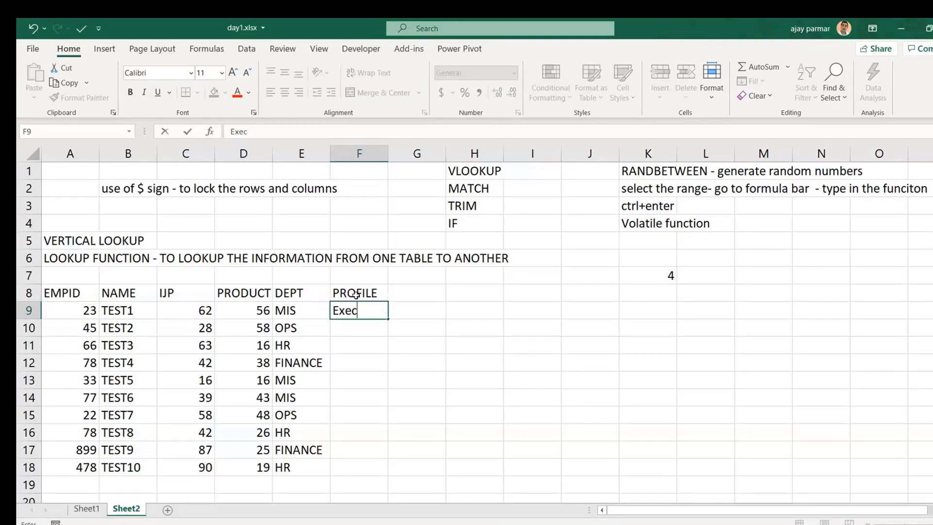
key("Return")
type("Sr Exce")
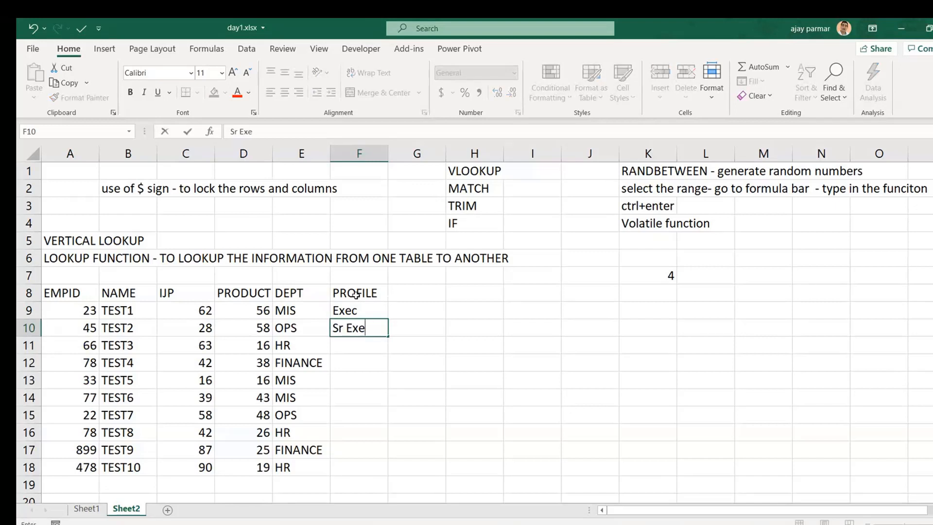
type("c")
key("Return")
type("Sr Exec")
key("Return")
key("ctrl+d")
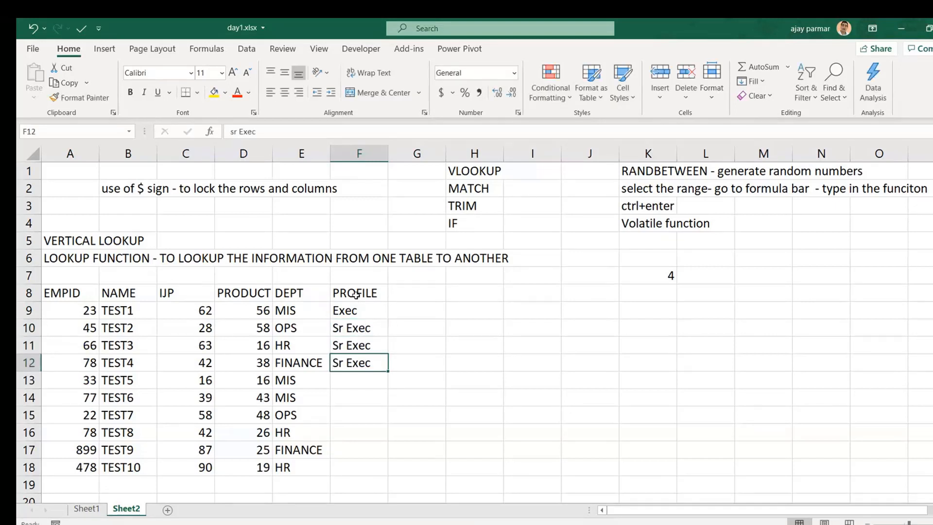
key("Return")
Enter the profiles Manager in cell F13 and Sr Manager in cell F14
type("Mna")
key("BackSpace")
key("BackSpace")
type("an")
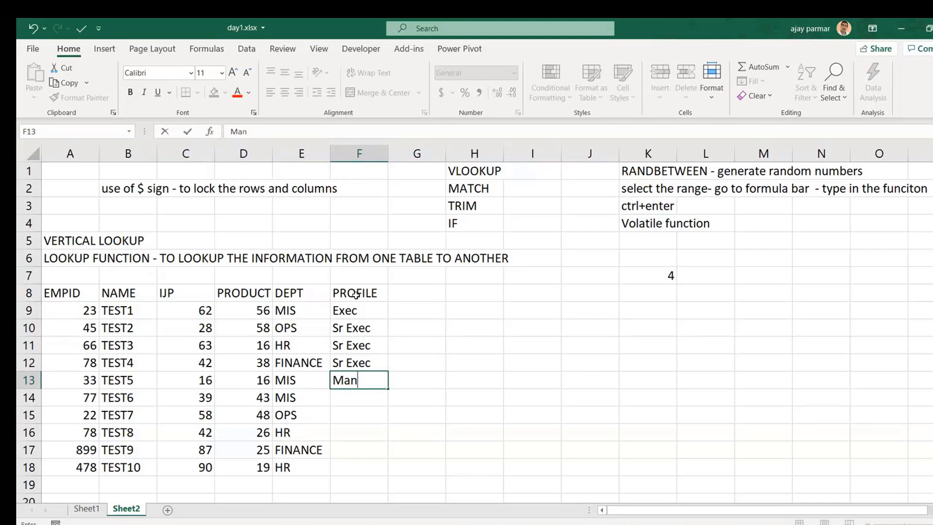
type("ager")
key("Return")
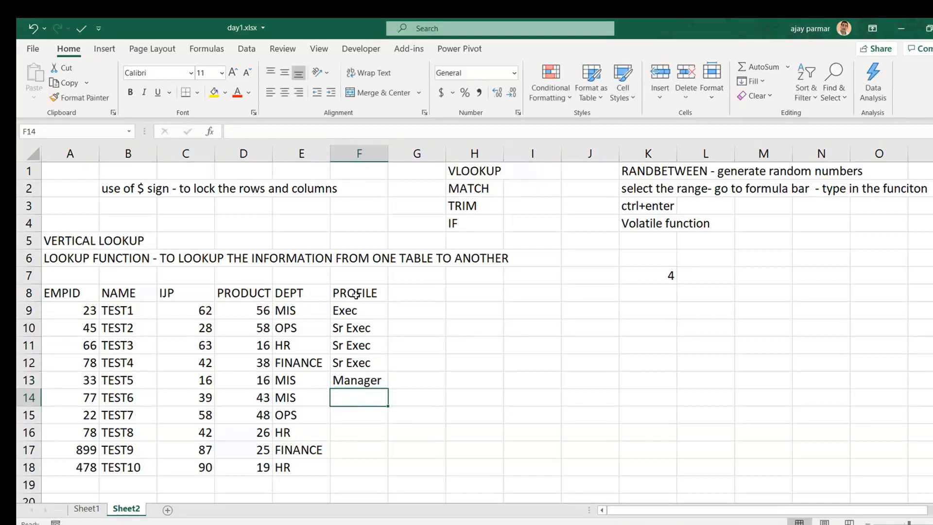
type("Sr m")
key("BackSpace")
type("mAN")
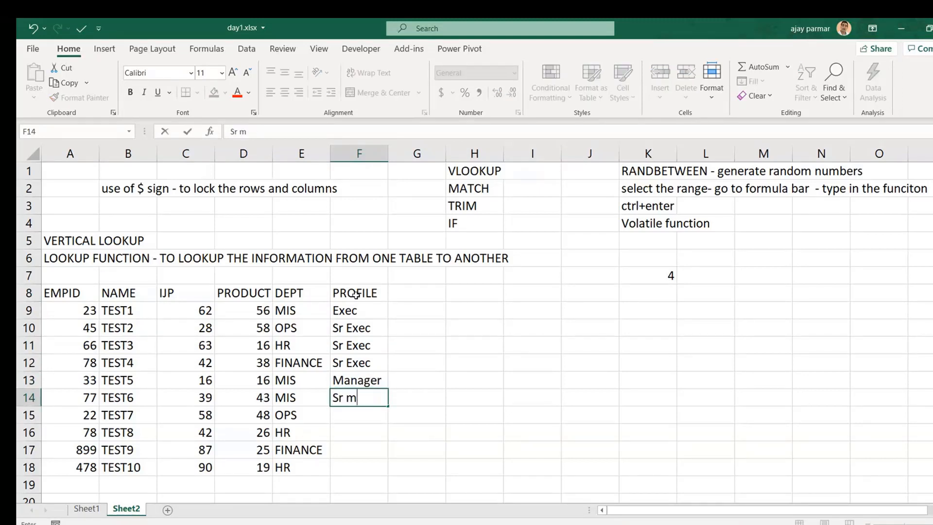
key("BackSpace")
key("BackSpace")
key("BackSpace")
type("Manager")
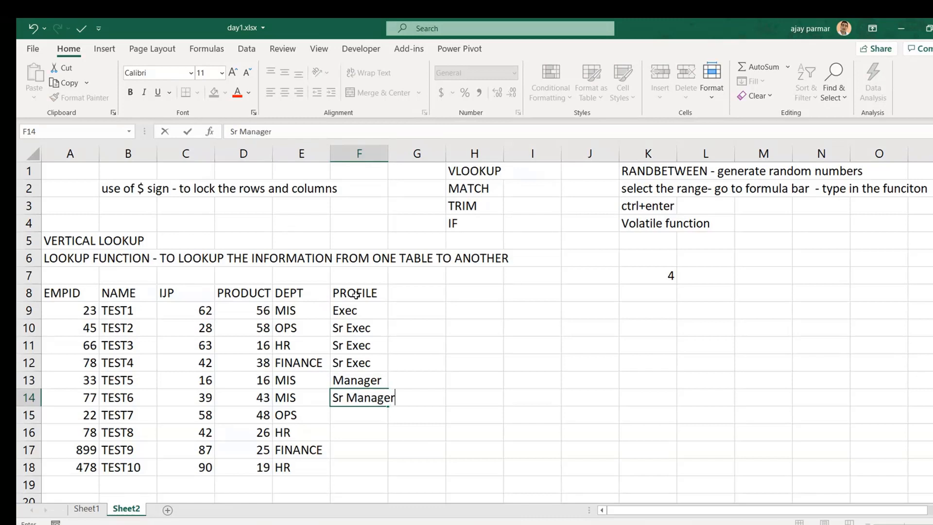
key("Return")
Complete the PROFILE column with Exec in cells F15 to F17 and Sr Exec in F18
type("e")
key("Return")
type("e")
key("Return")
type("e")
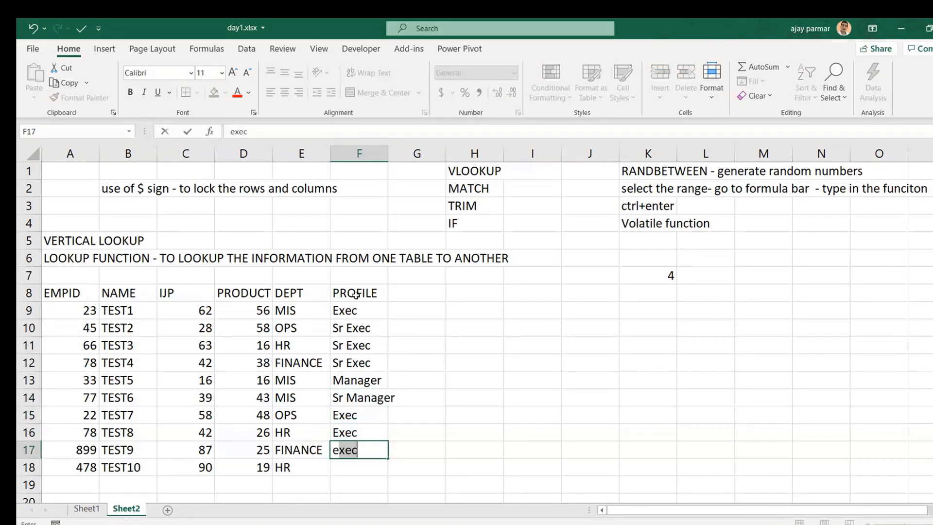
key("Return")
type("sr")
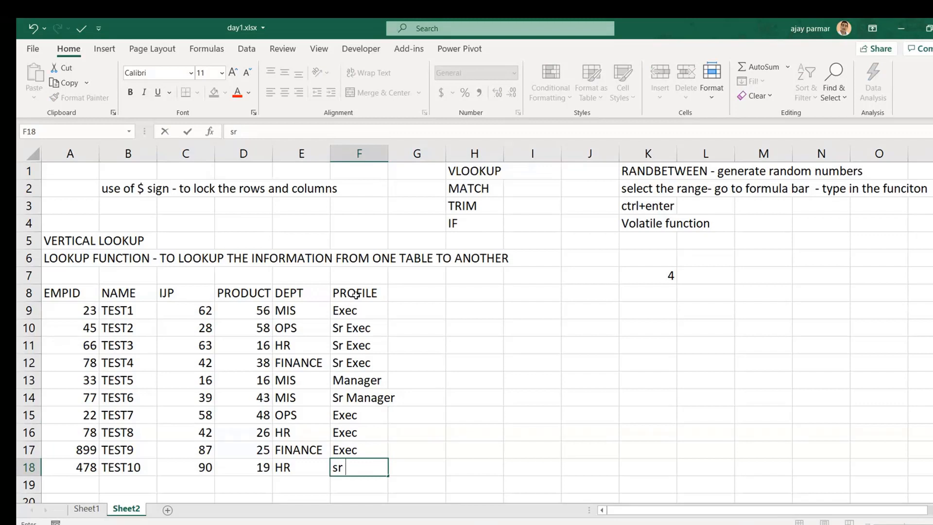
type(" e")
key("Return")
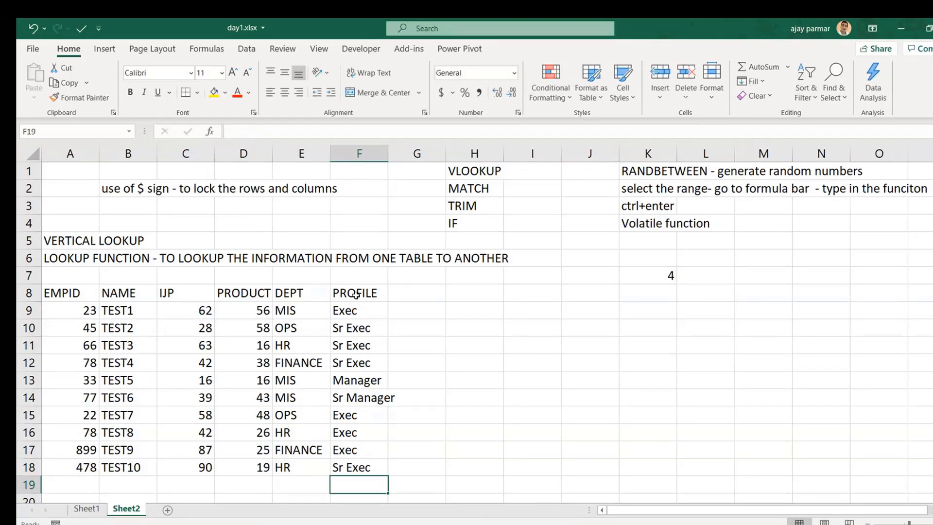
Apply all borders to the employee table A8:F18 and centre its contents horizontally and vertically
scroll(345, 294, "down", 1)
left_click(64, 274)
key("ctrl+a")
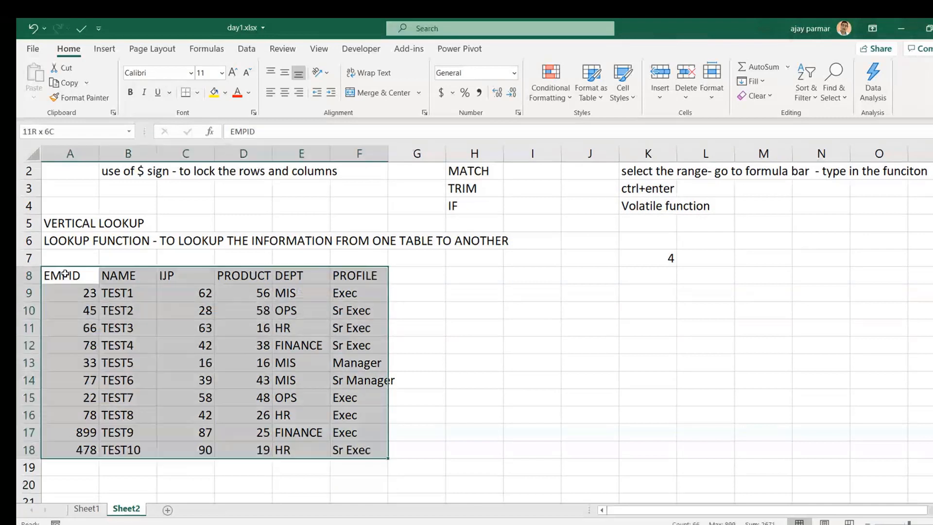
left_click(198, 93)
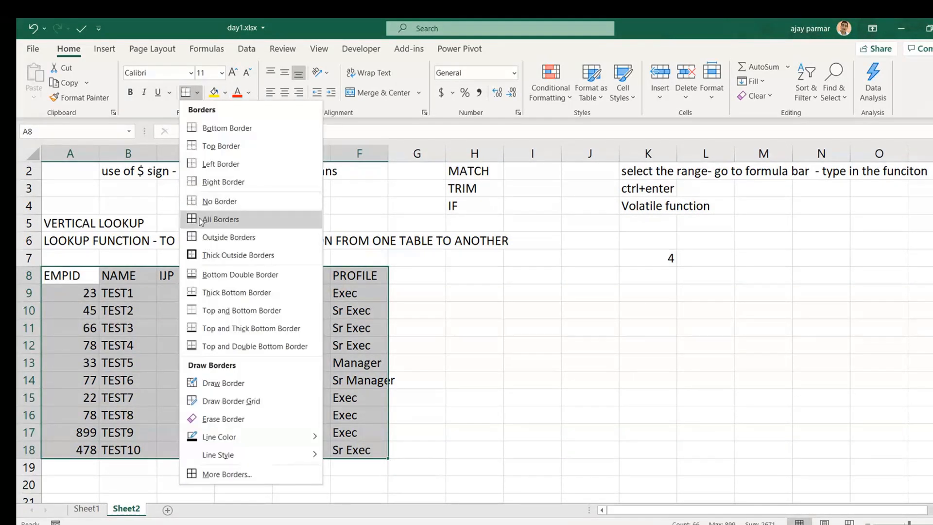
left_click(196, 223)
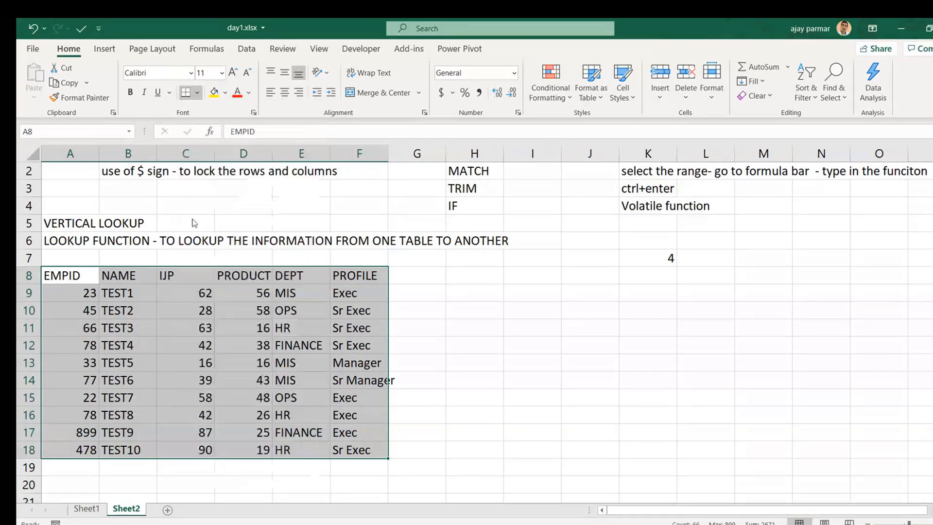
left_click(281, 79)
Make the header row A8:F8 bold and widen the PROFILE column so Sr Manager fits
left_click(60, 275)
key("ctrl+shift+Right")
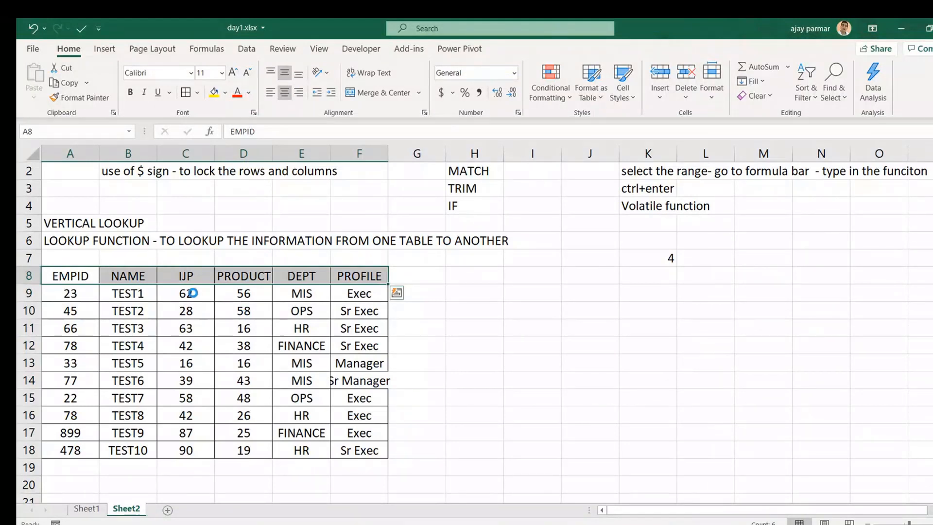
key("ctrl+b")
left_click(464, 299)
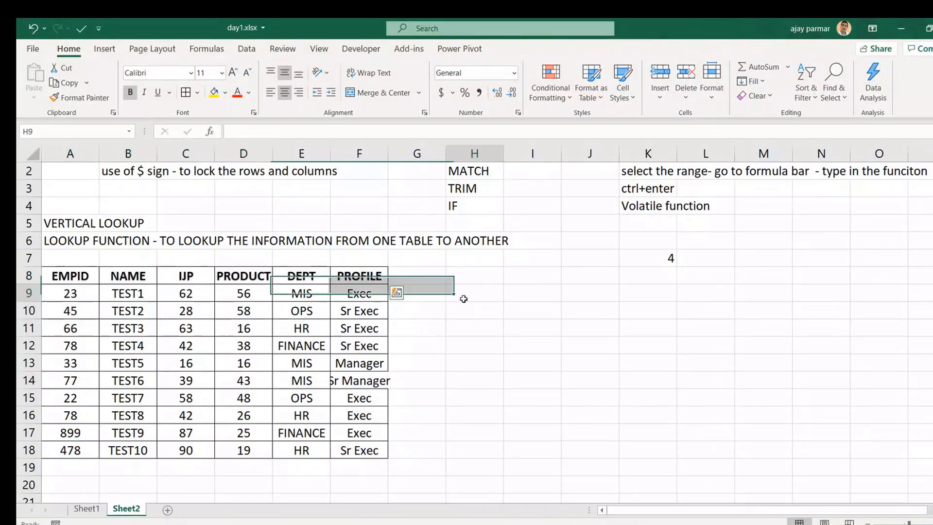
left_click(449, 271)
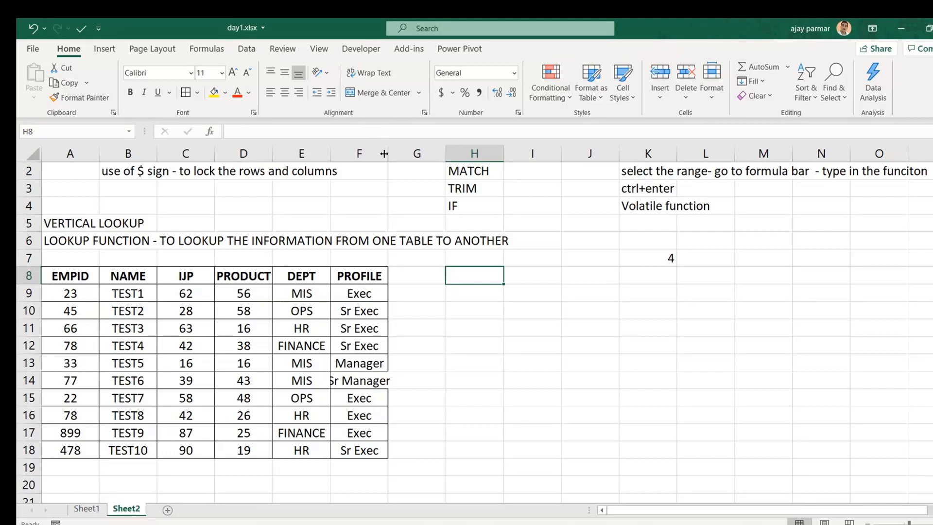
left_click_drag(388, 155, 420, 157)
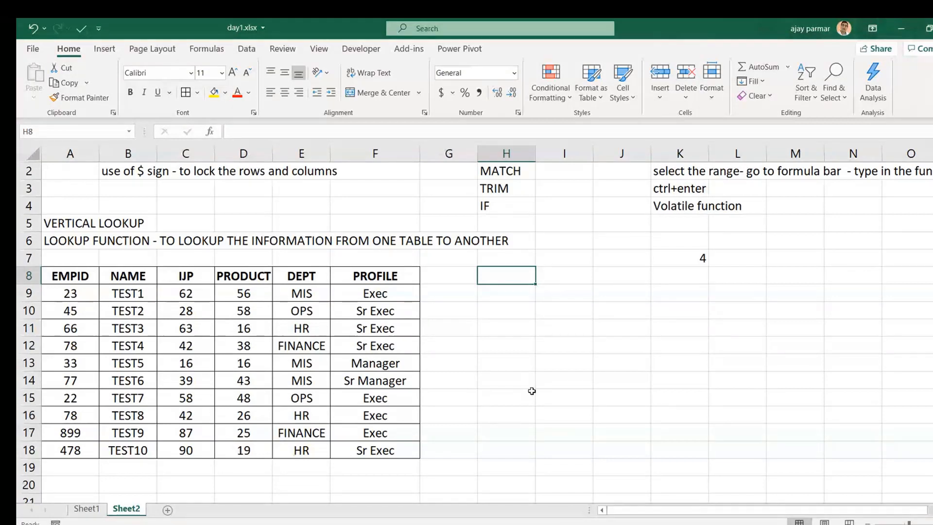
left_click(84, 298)
key("ctrl+Down")
key("Down")
key("Down")
key("Down")
key("Down")
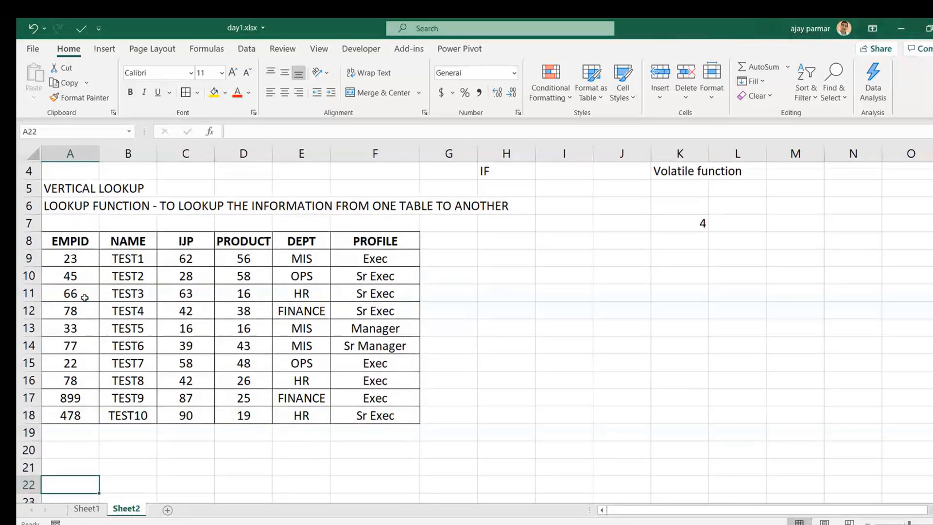
key("ctrl+Up")
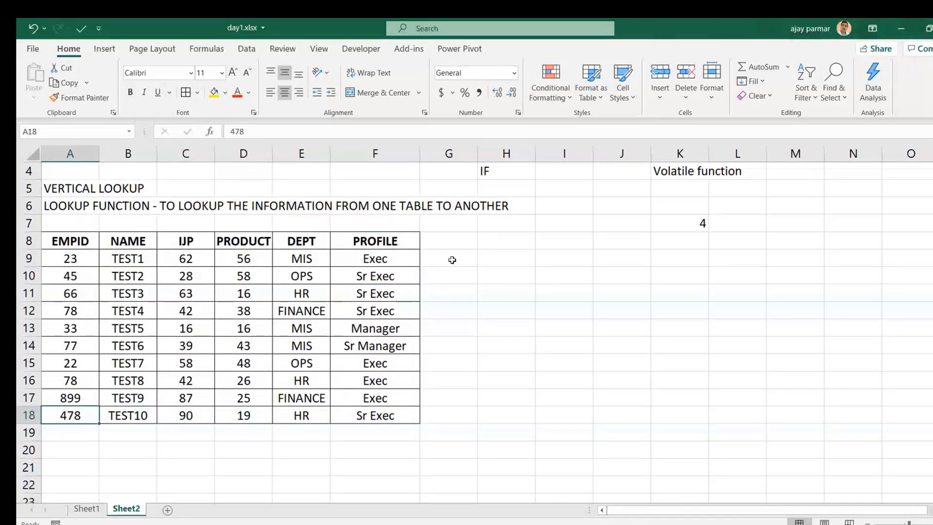
Start a second table away from the employee data with the heading "EMPID" in cell J10
left_click(583, 275)
left_click(648, 280)
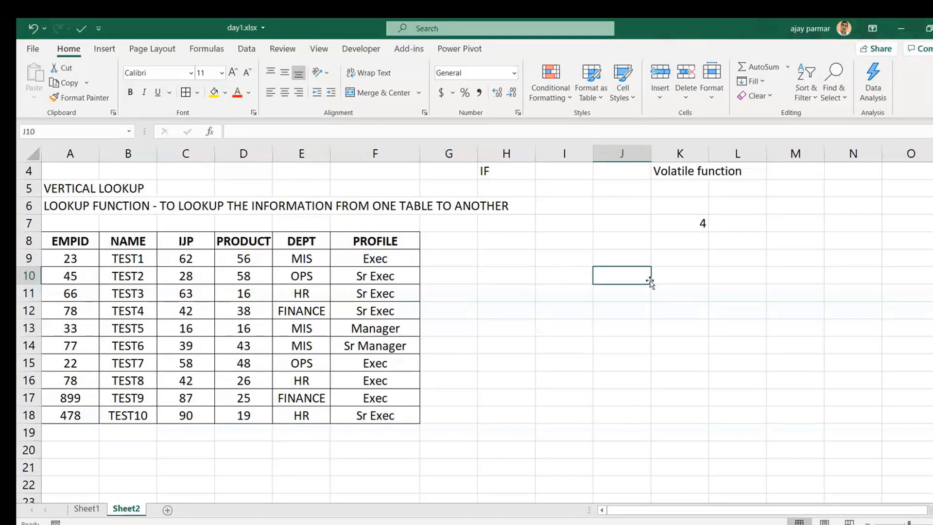
type("mep")
key("BackSpace")
key("BackSpace")
key("BackSpace")
type("MP")
key("BackSpace")
key("BackSpace")
type("E")
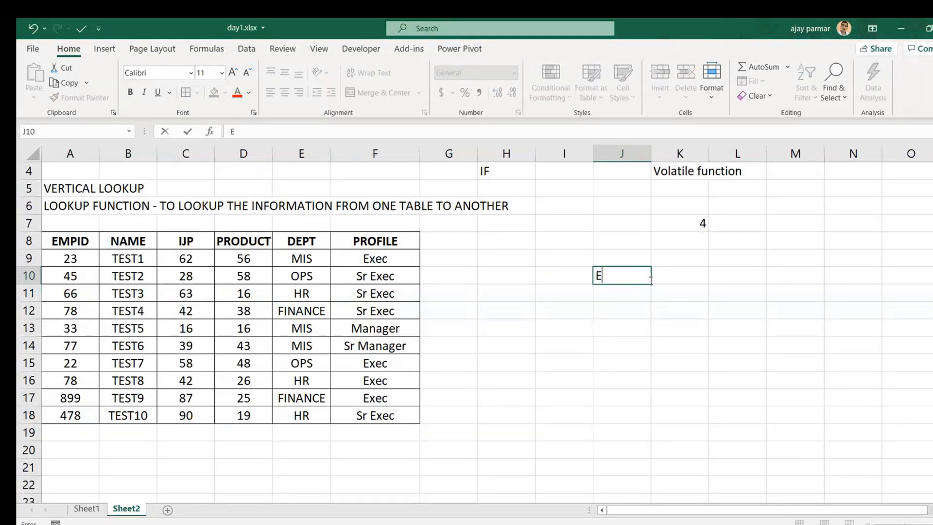
type("MPID")
key("Return")
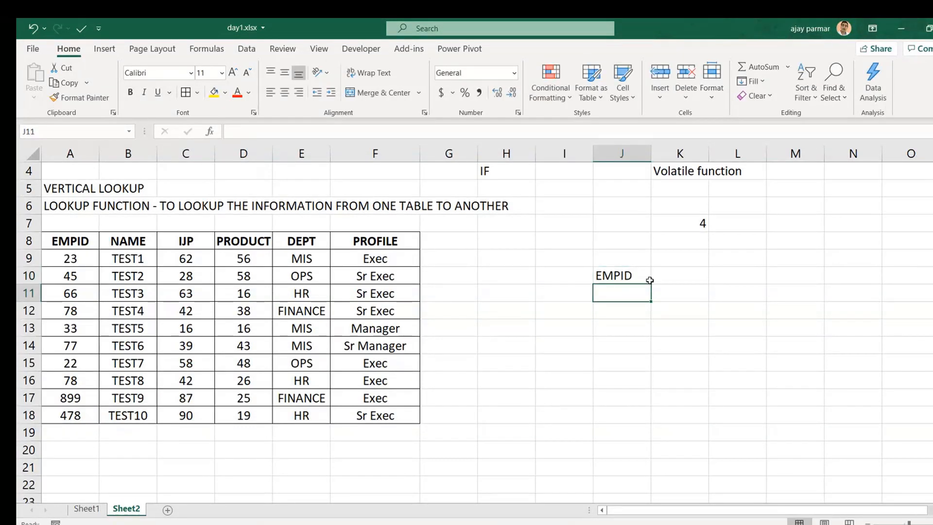
Enter the lookup values 77, 22, 78, 899 and 300 in cells J11 to J15 under EMPID
type("77")
key("Return")
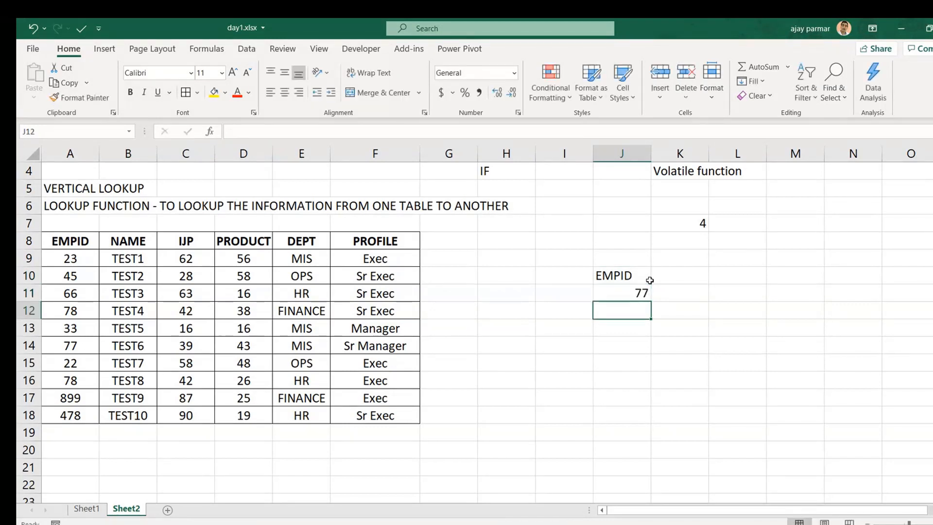
type("22")
key("Return")
type("78")
key("Return")
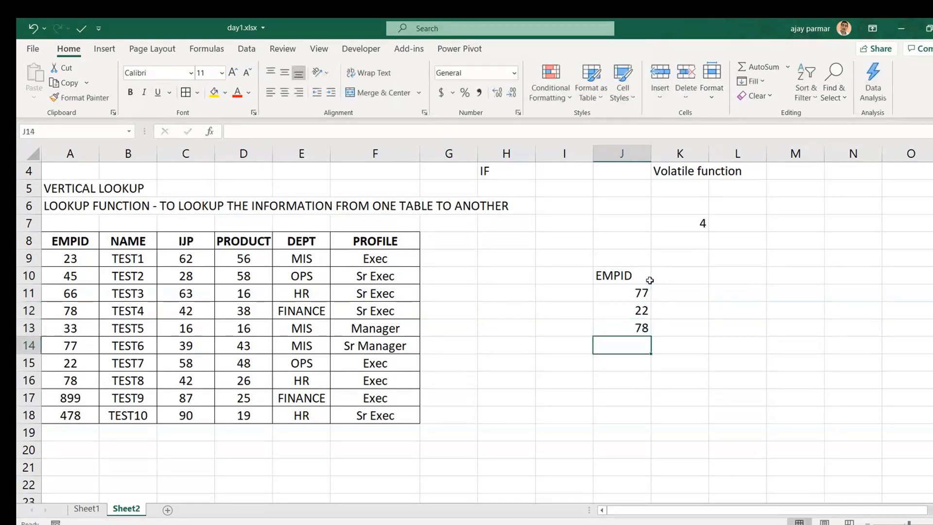
type("899")
key("Return")
key("Up")
key("Up")
key("Up")
key("Up")
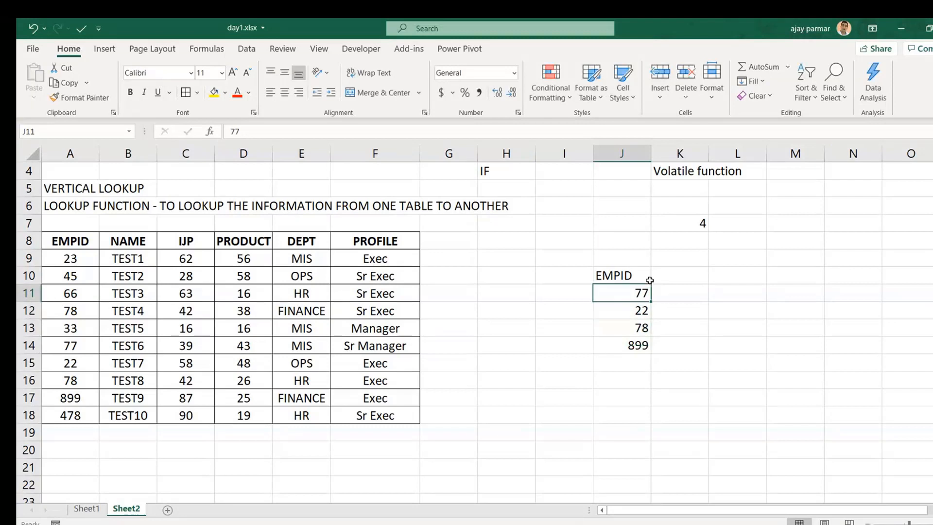
left_click(609, 365)
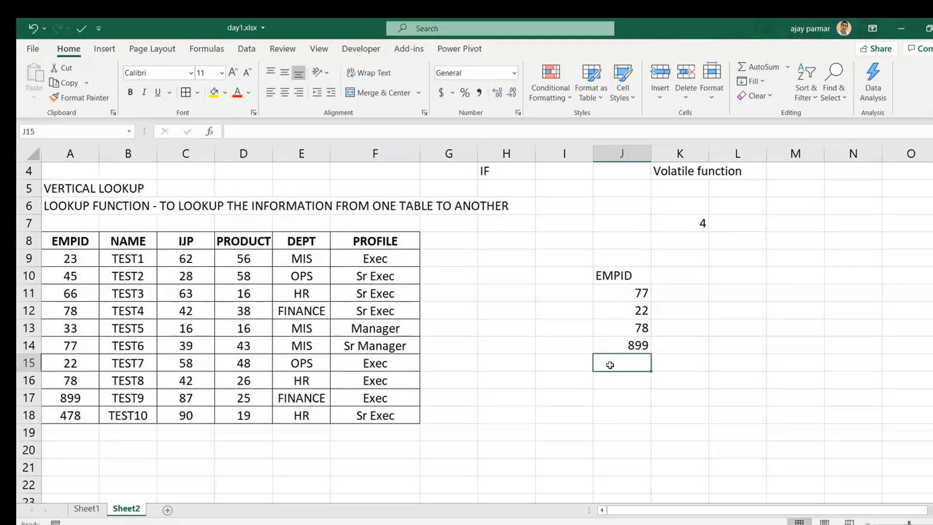
type("300")
key("Return")
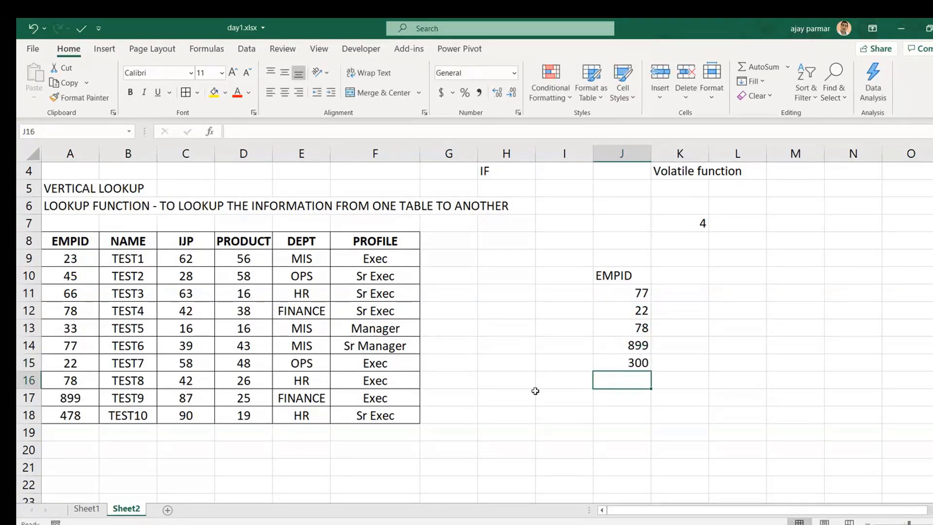
Title the second table "MY TABLE" in cell J9, above its EMPID heading
left_click(189, 269)
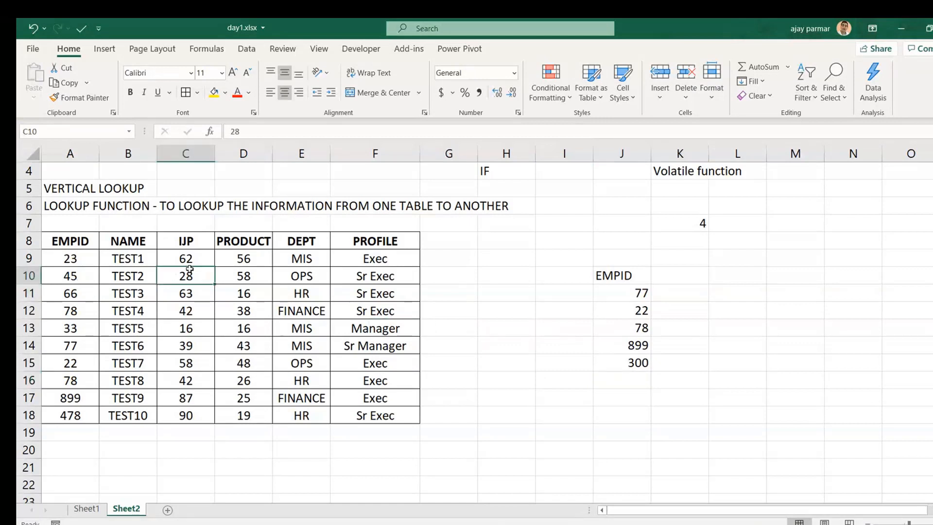
left_click(641, 278)
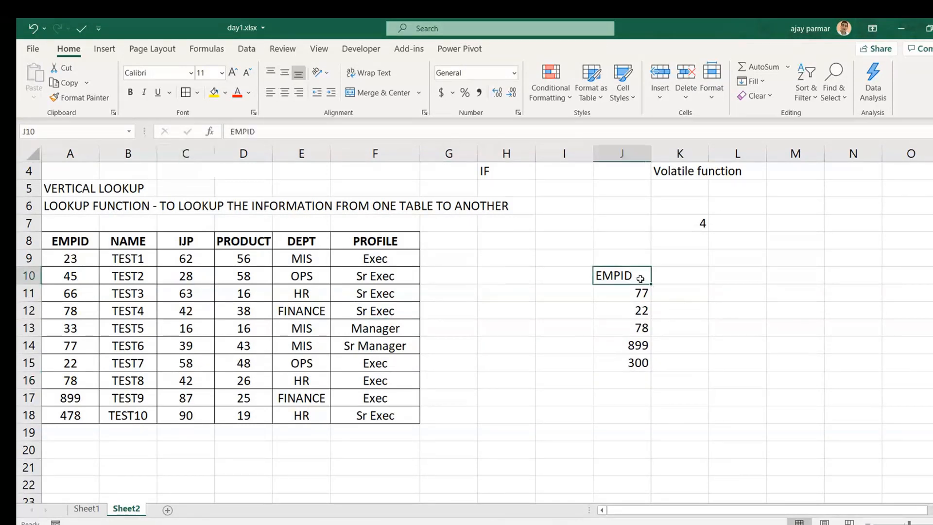
key("Right")
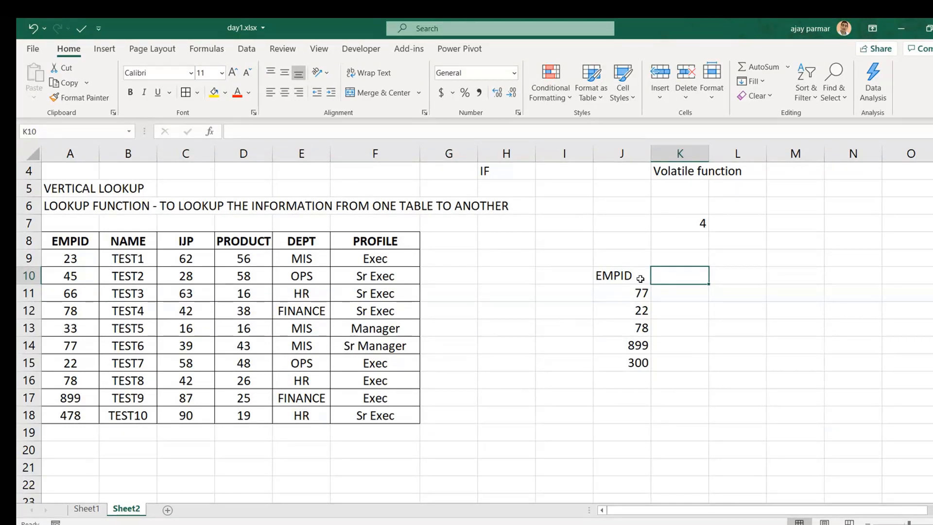
key("Up")
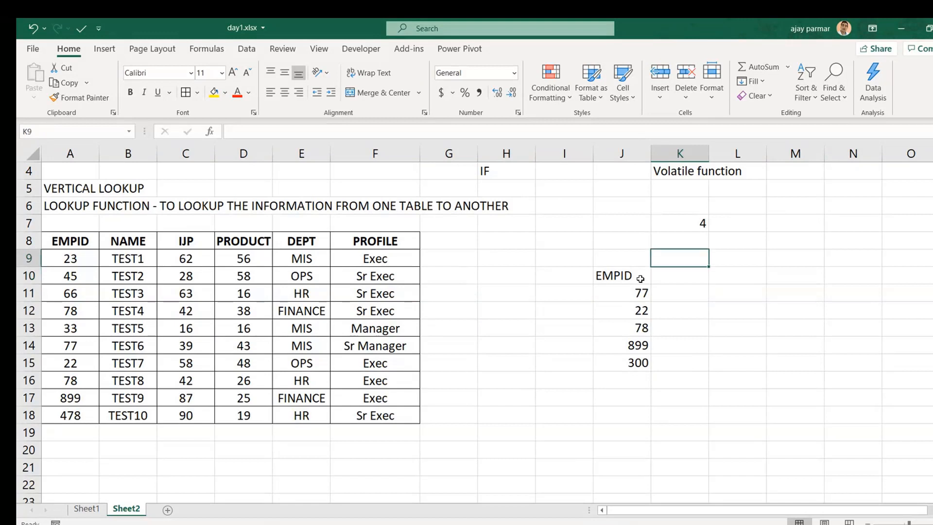
key("Left")
type("MY TABLE")
key("Return")
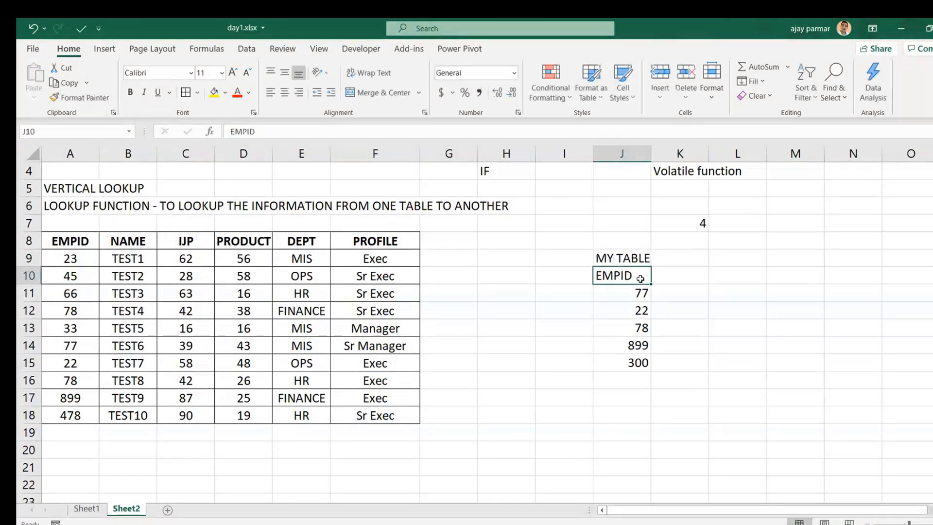
Title the employee table "MAIN DATABASE" in cell A7 in bold italics and make row 7 taller
left_click(69, 223)
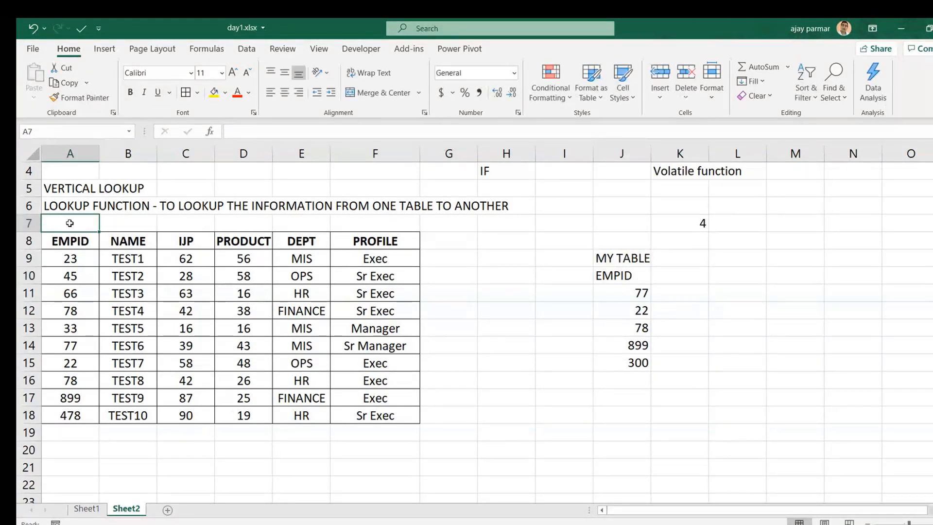
type("MAIN DATABASE")
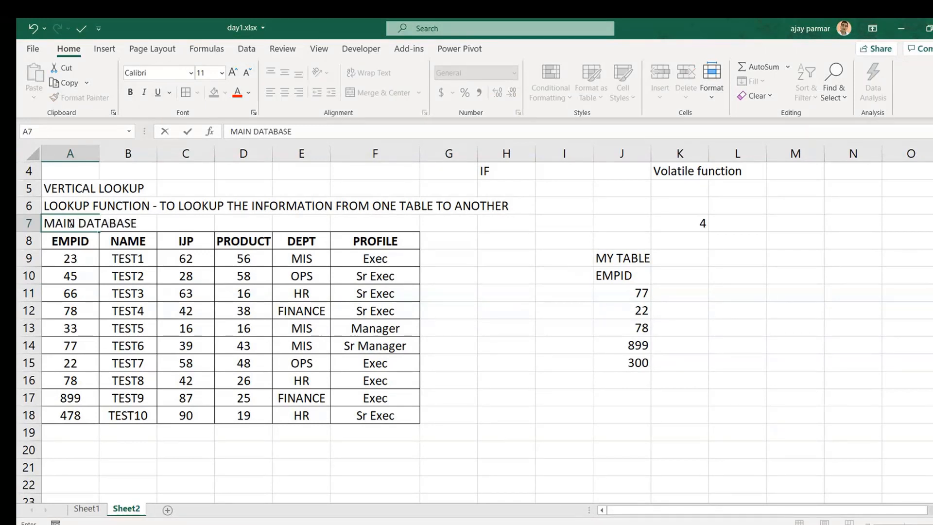
key("ctrl+Return")
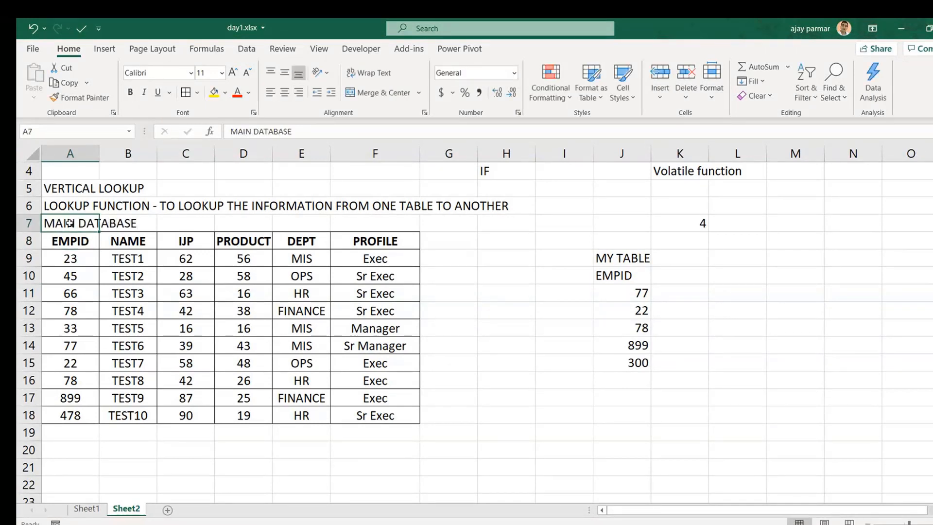
key("ctrl+i")
key("ctrl+n")
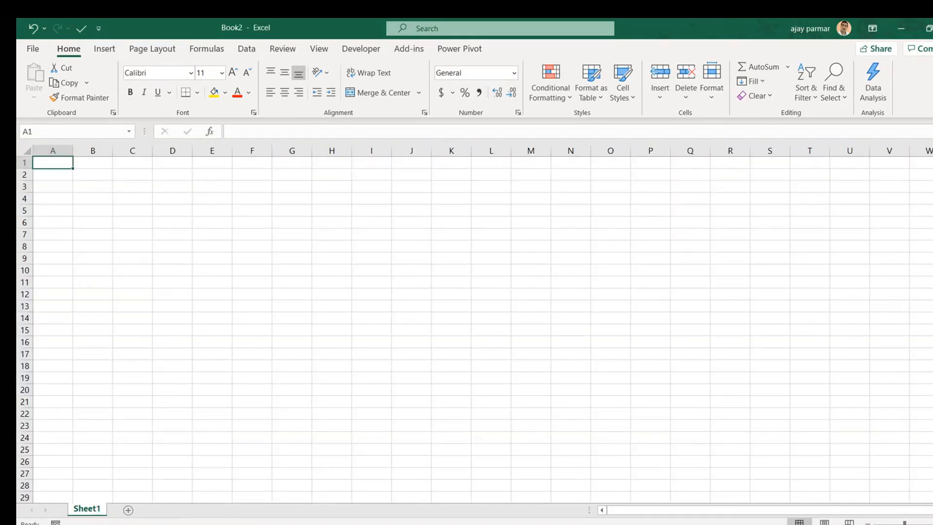
key("alt+Tab")
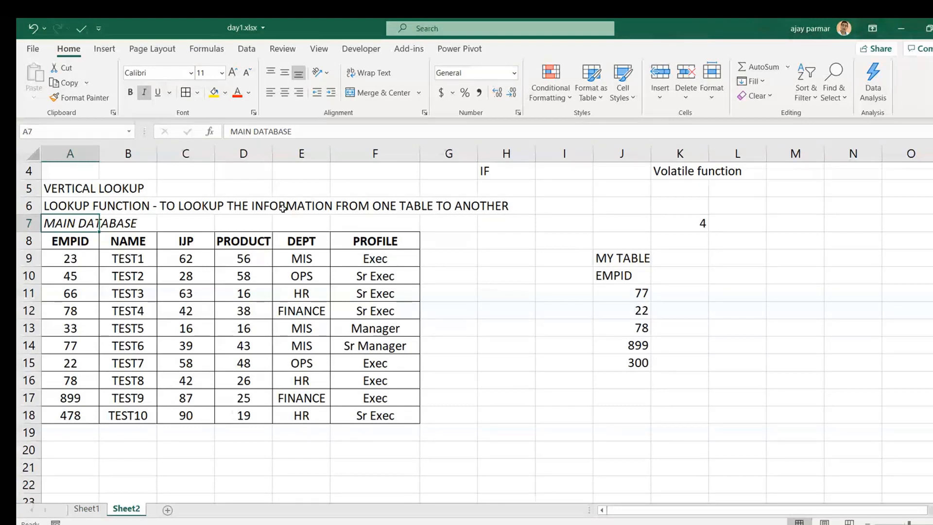
left_click(220, 273)
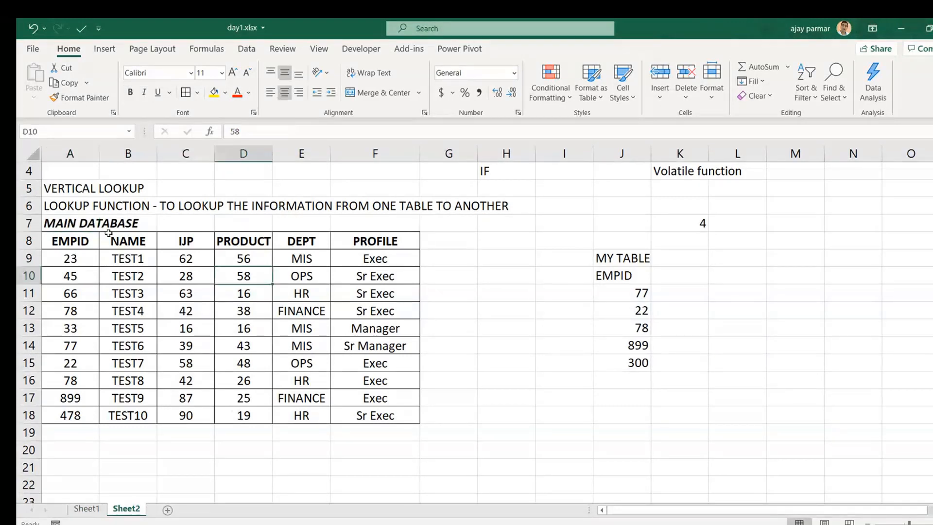
left_click_drag(33, 229, 34, 238)
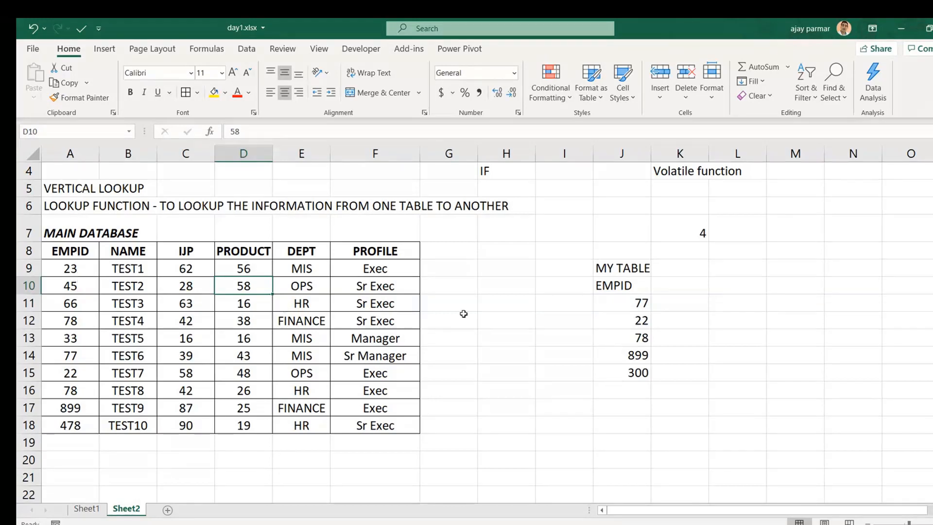
Add the heading "DEPT" in cell K10, next to EMPID in MY TABLE
left_click(629, 290)
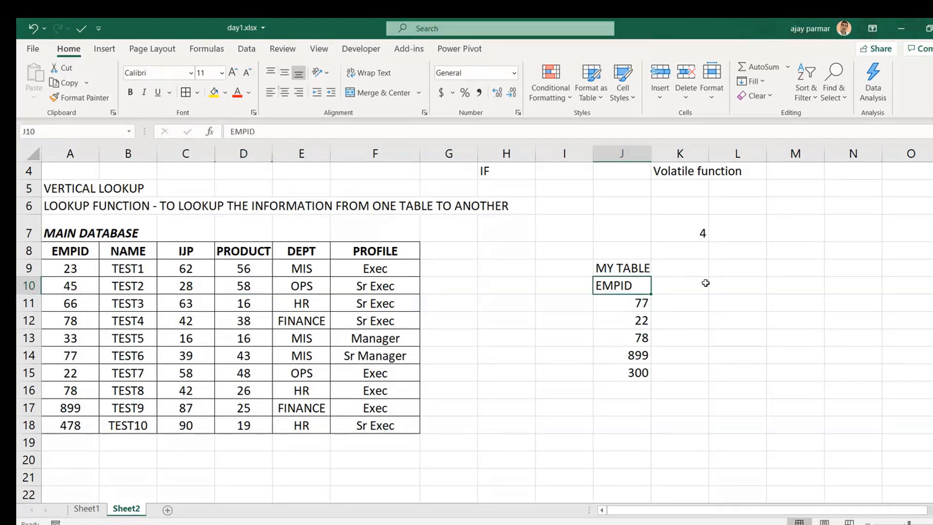
left_click(705, 283)
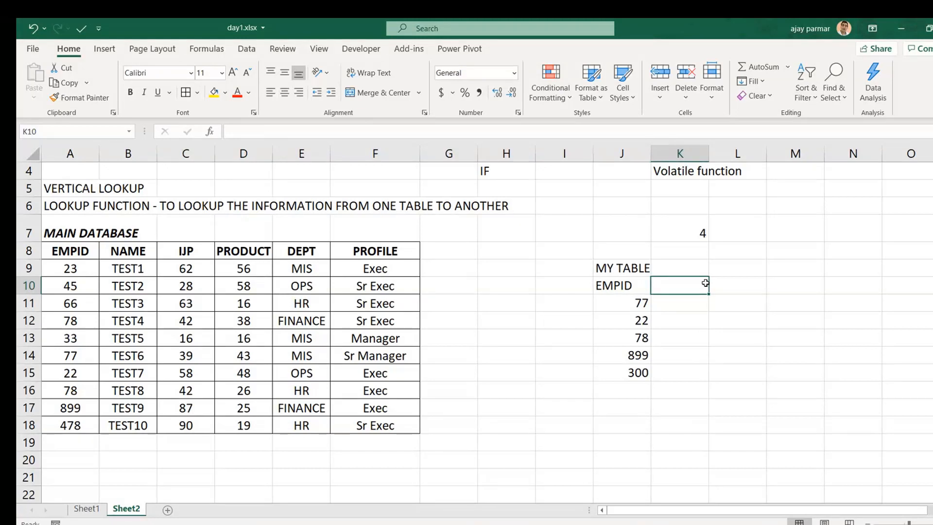
type("DEPT")
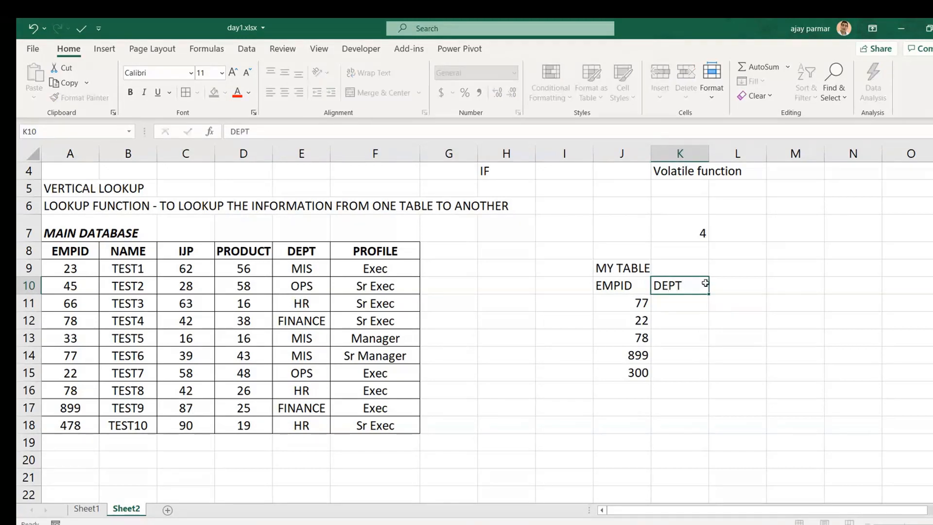
key("Return")
left_click(705, 283)
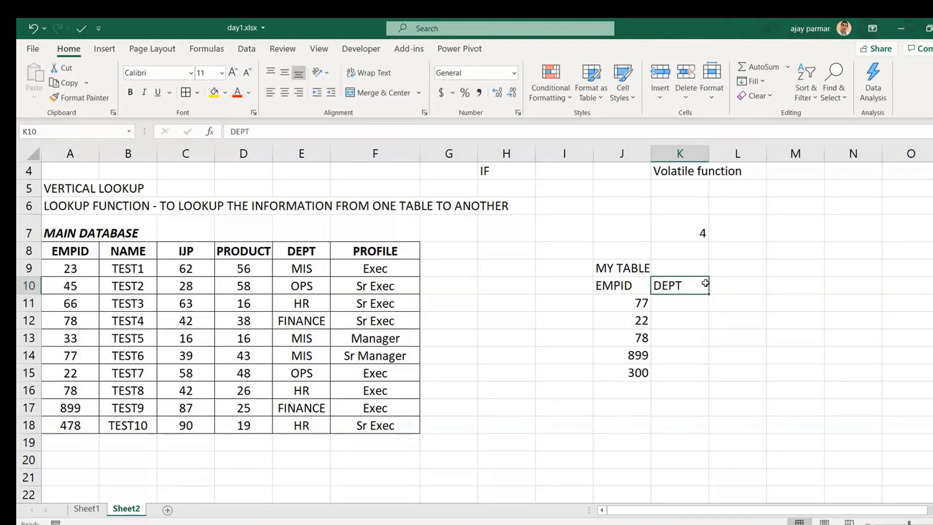
Centre the contents of MY TABLE horizontally across J10:K15
key("Left")
key("shift+Right")
key("shift+Down")
key("shift+Down")
key("shift+Down")
key("shift+Down")
key("shift+Down")
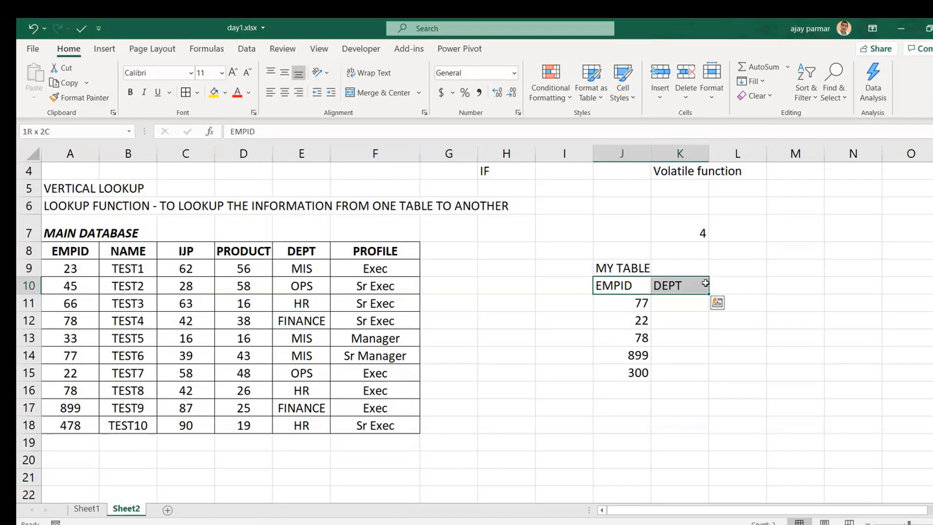
key("alt+h")
key("a")
key("c")
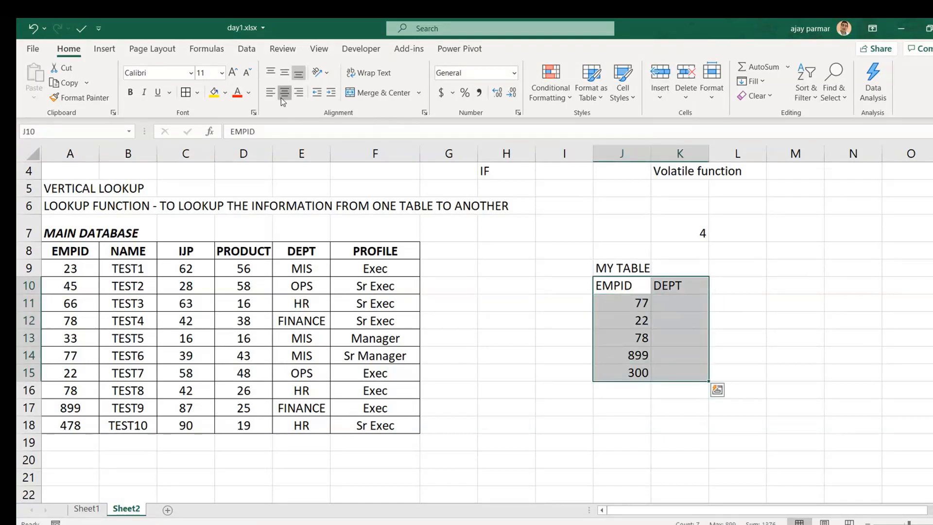
left_click(674, 300)
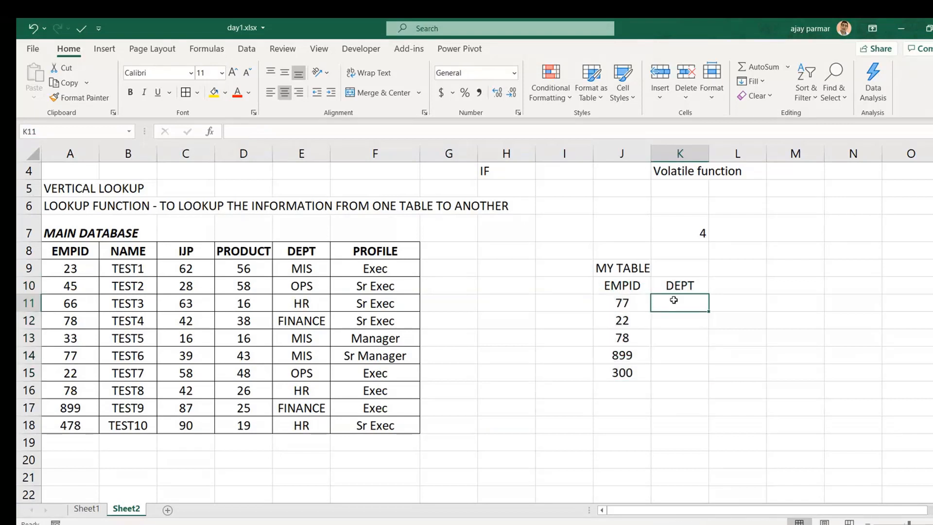
type("=VLOOKUP(")
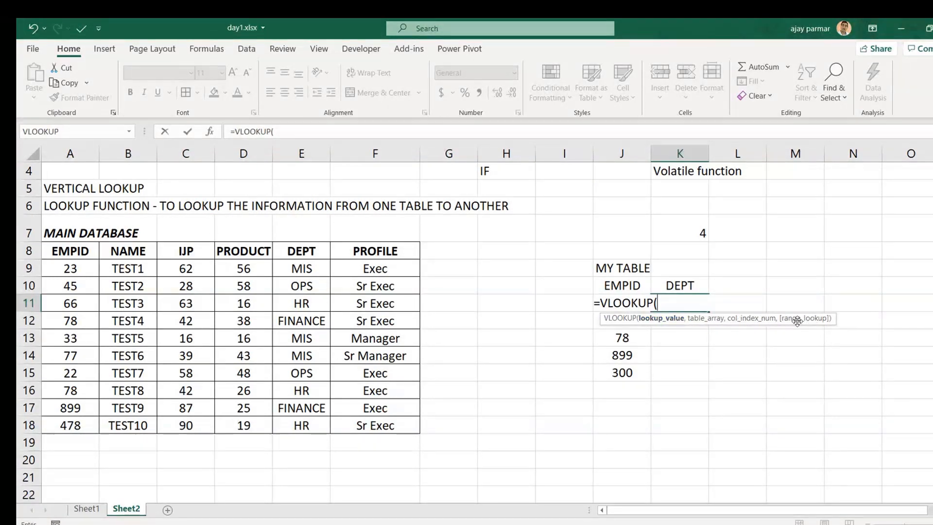
left_click(600, 304)
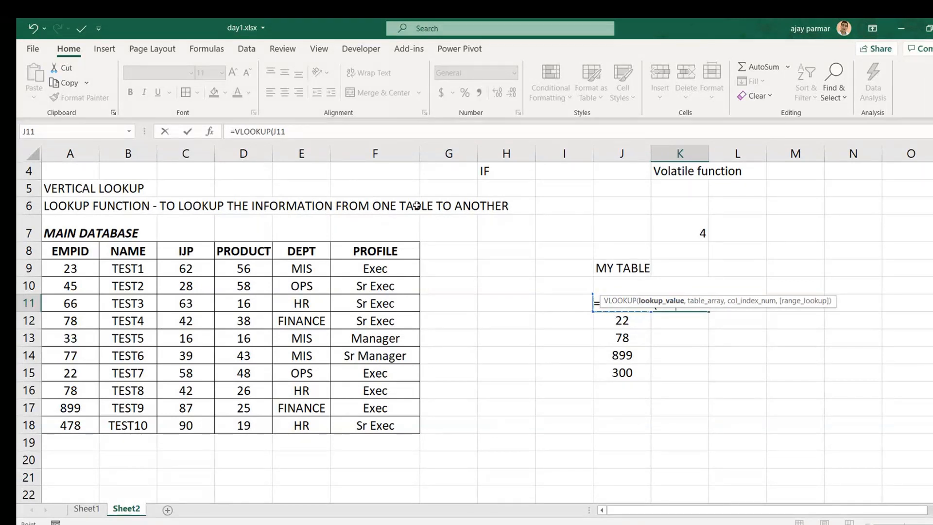
type(",")
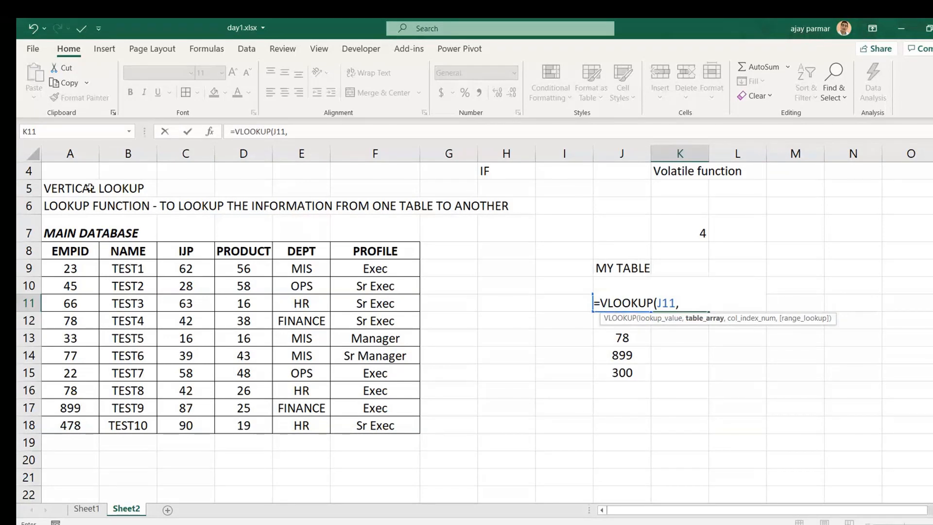
left_click(72, 251)
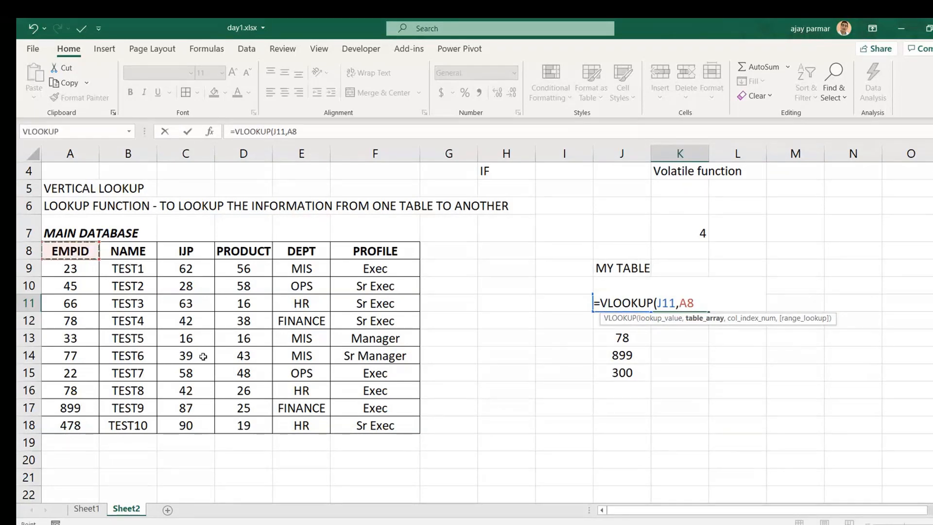
left_click_drag(404, 429, 404, 428)
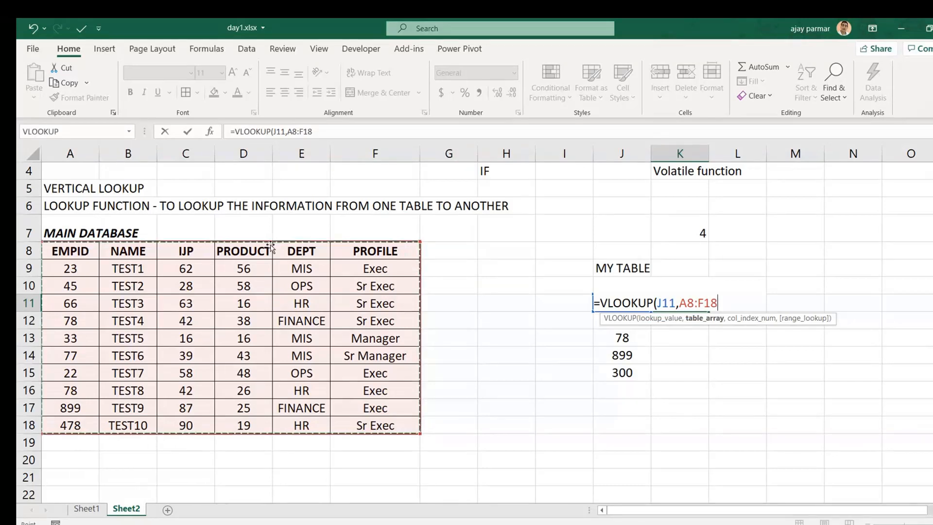
left_click(252, 425, "shift")
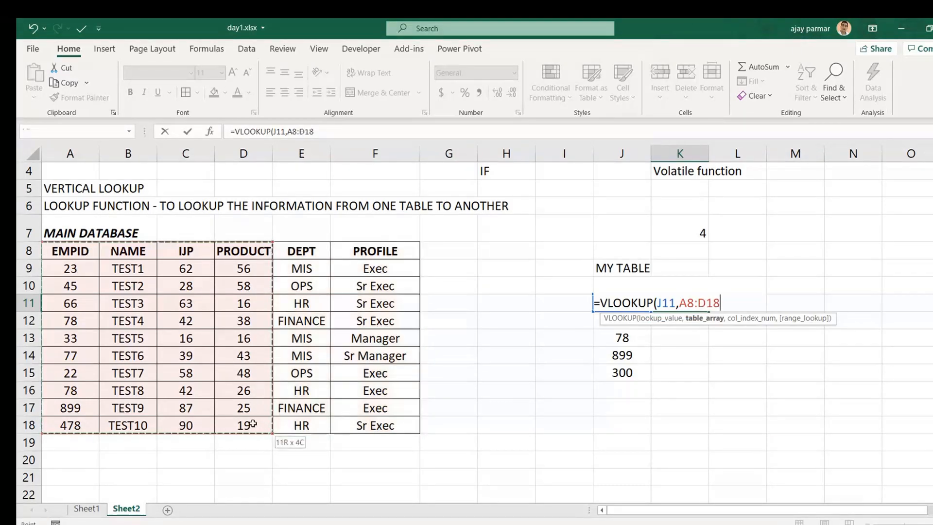
left_click_drag(252, 424, 389, 425)
left_click_drag(389, 425, 389, 425)
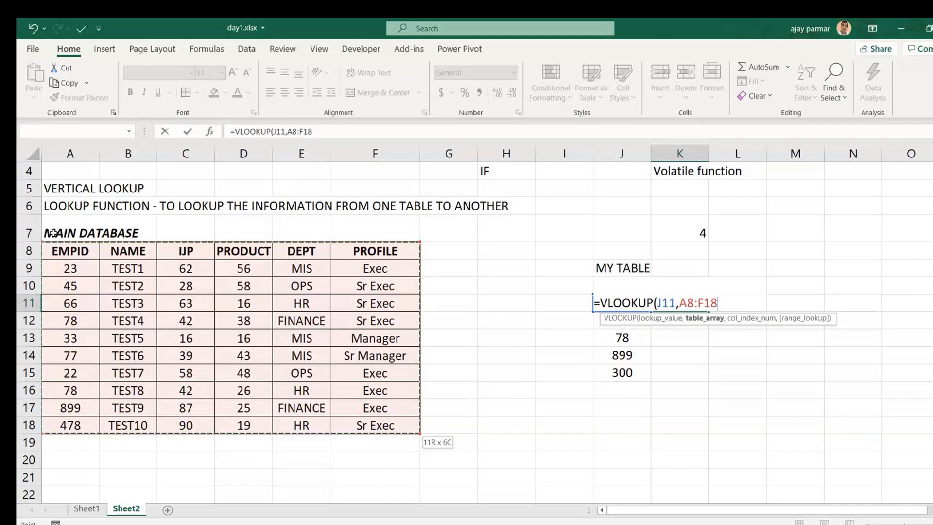
type(",")
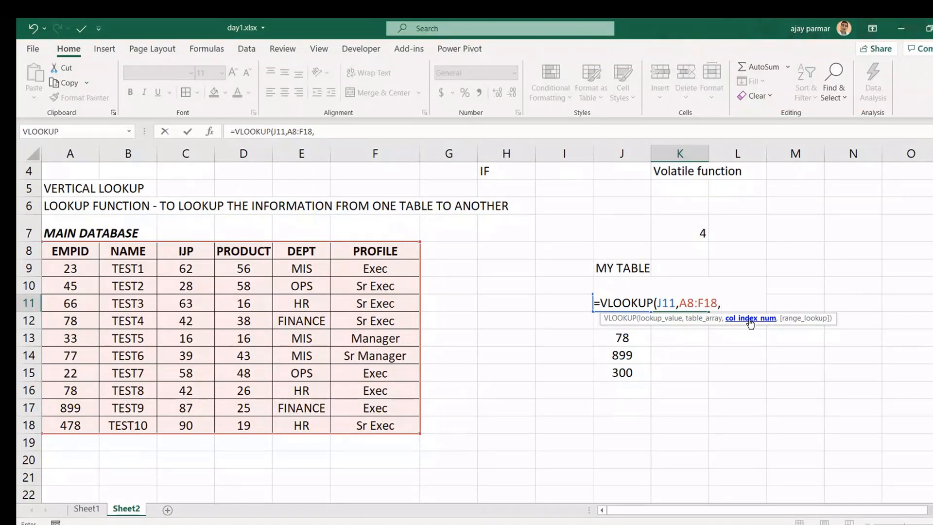
key("Escape")
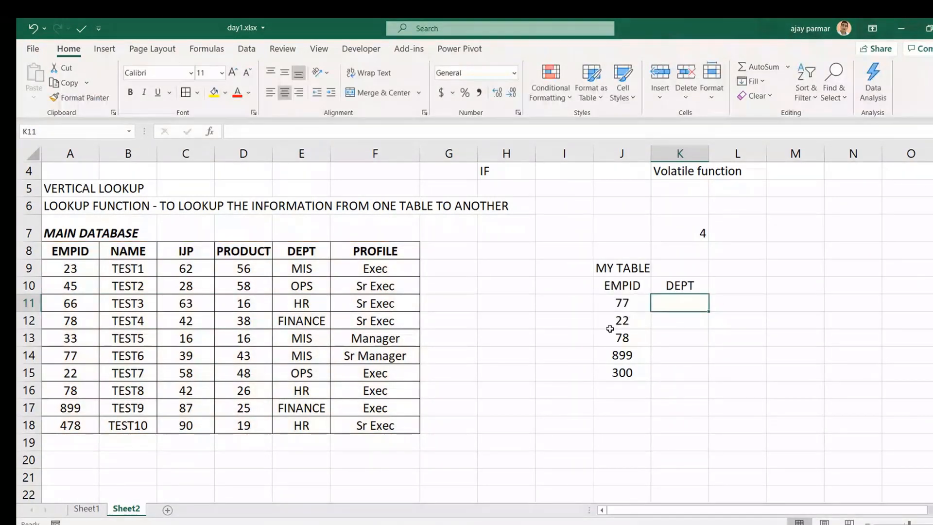
Check the EMPID, NAME and IJP columns of the main database for the lookup value in J11
left_click(618, 306)
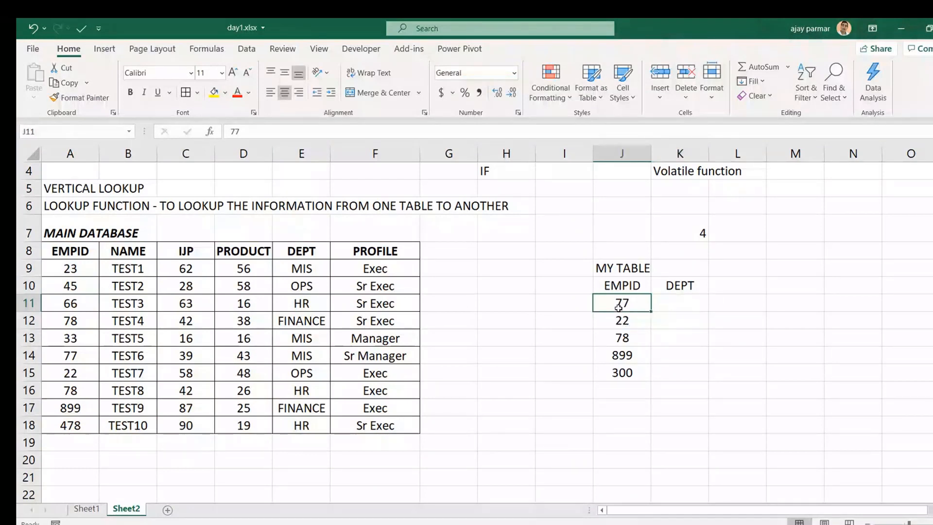
left_click(70, 250)
key("Down")
key("Down")
key("Down")
key("Down")
key("Down")
key("Down")
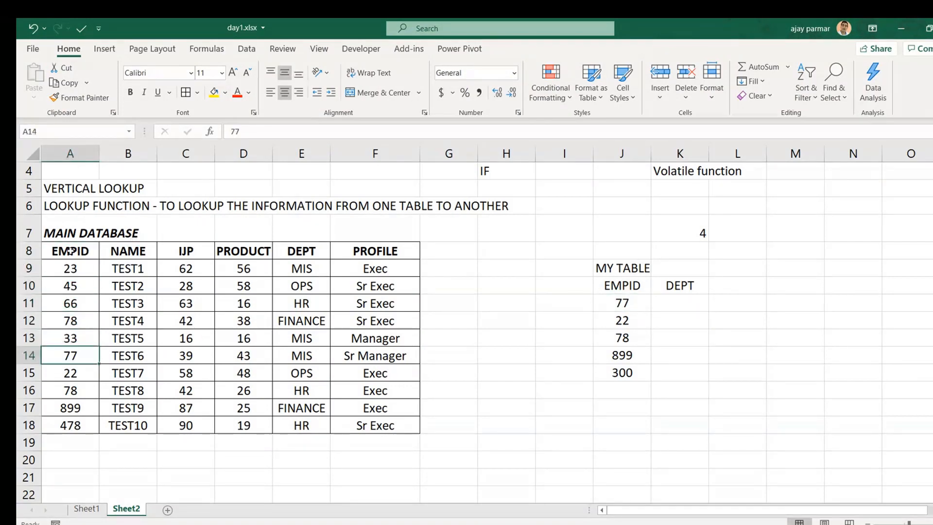
left_click(151, 244)
key("Down")
key("Down")
key("Down")
key("Down")
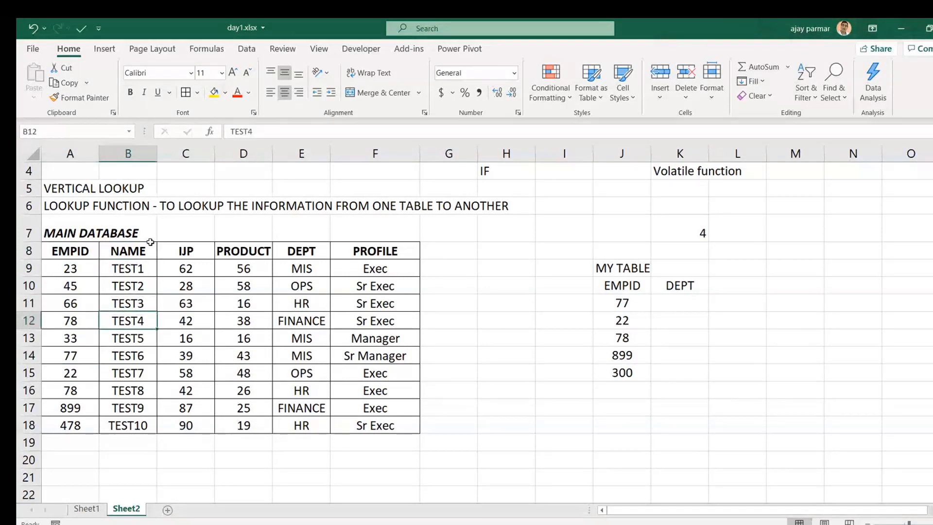
left_click(192, 248)
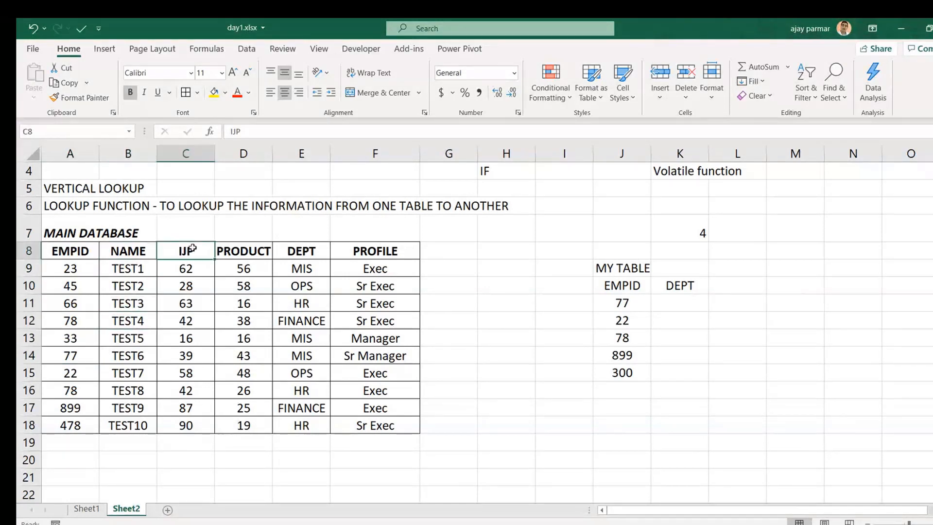
left_click(194, 304)
Trace the EMPID from J11 down the first column of the main database, and examine the full lookup range A8:F18
left_click(635, 300)
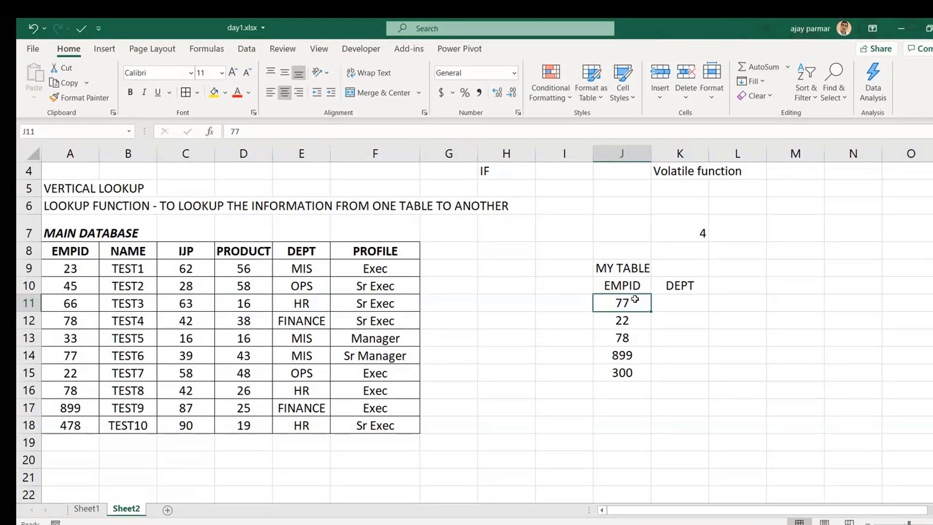
left_click(62, 256)
key("Down")
key("Down")
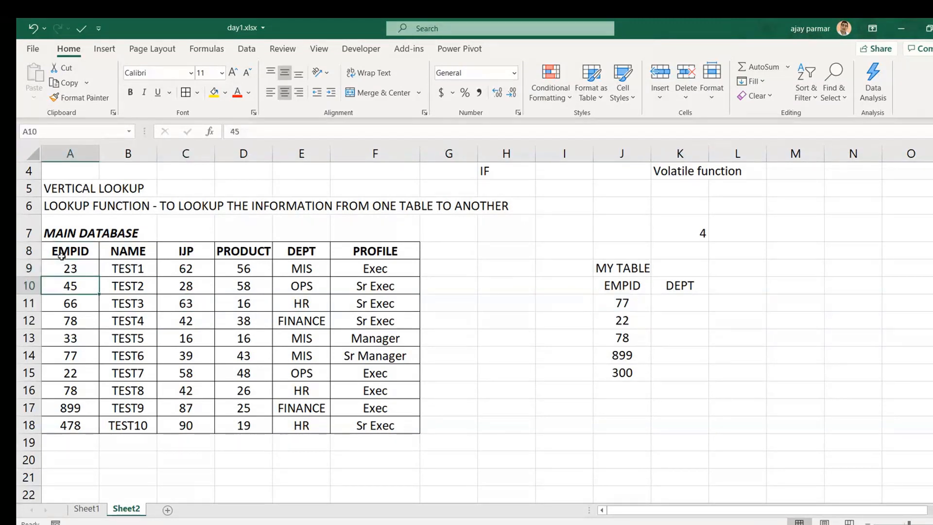
key("Down")
key("Down")
key("Down")
key("Down")
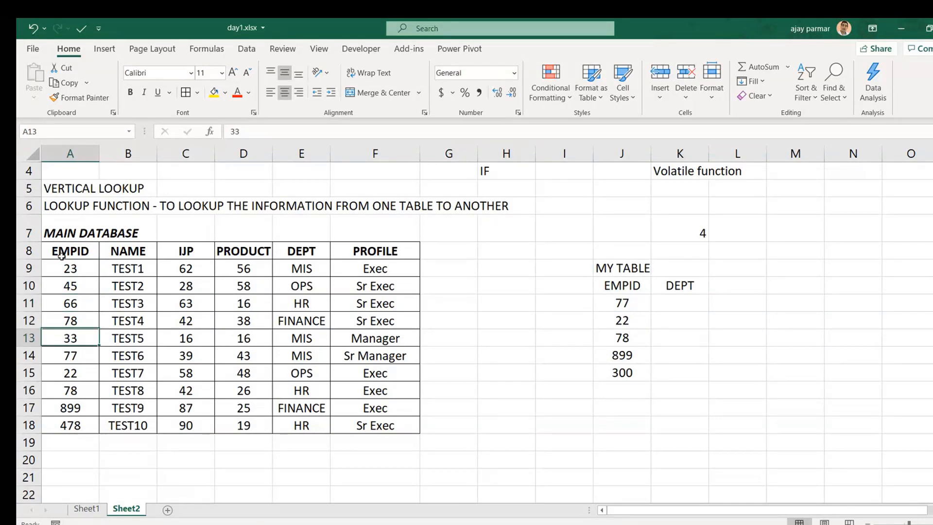
left_click(73, 246)
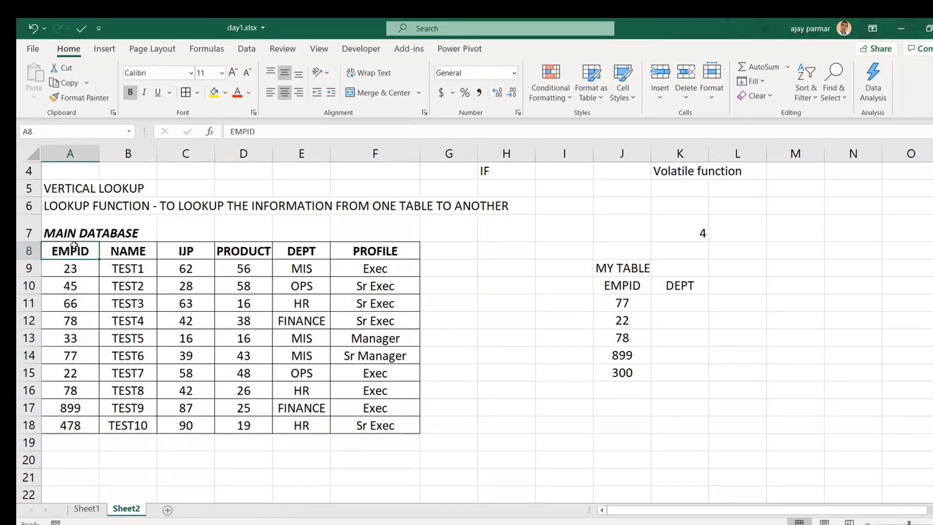
left_click(605, 298)
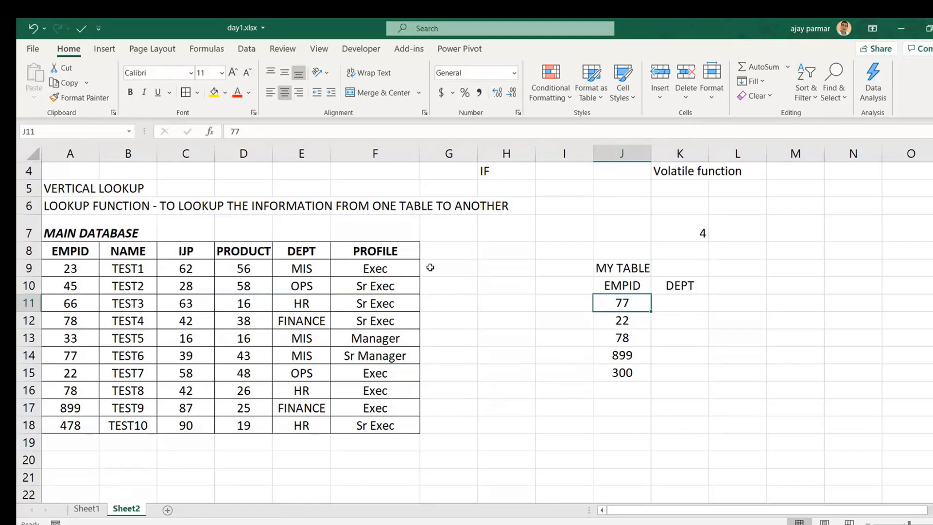
left_click(81, 245)
key("ctrl+shift+Right")
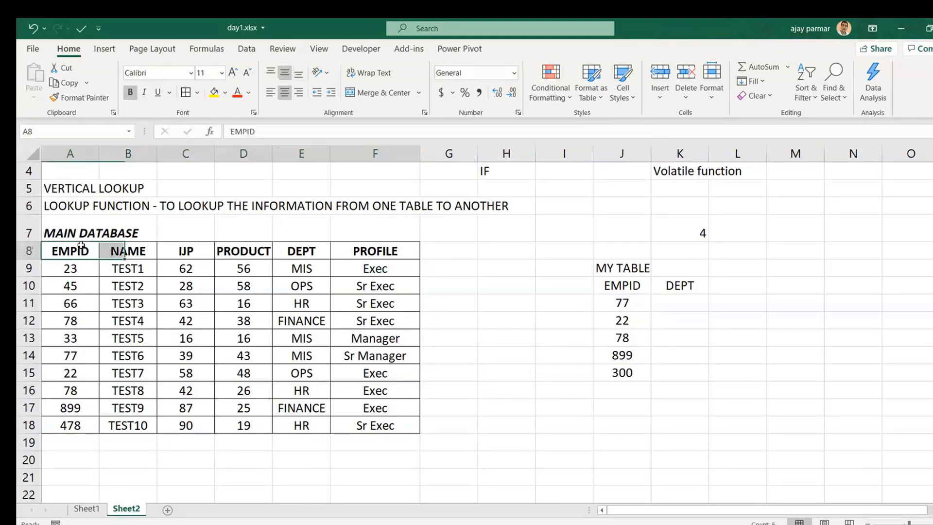
key("ctrl+shift+Down")
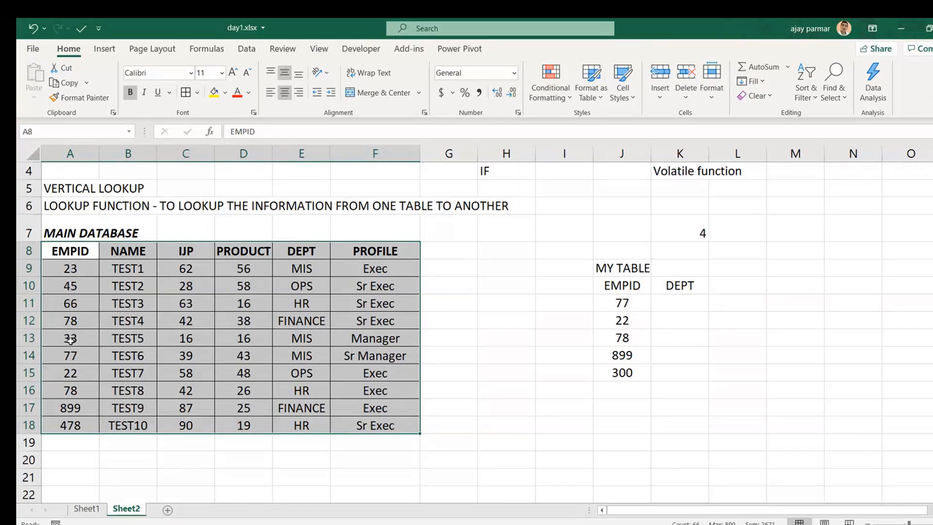
left_click(74, 358)
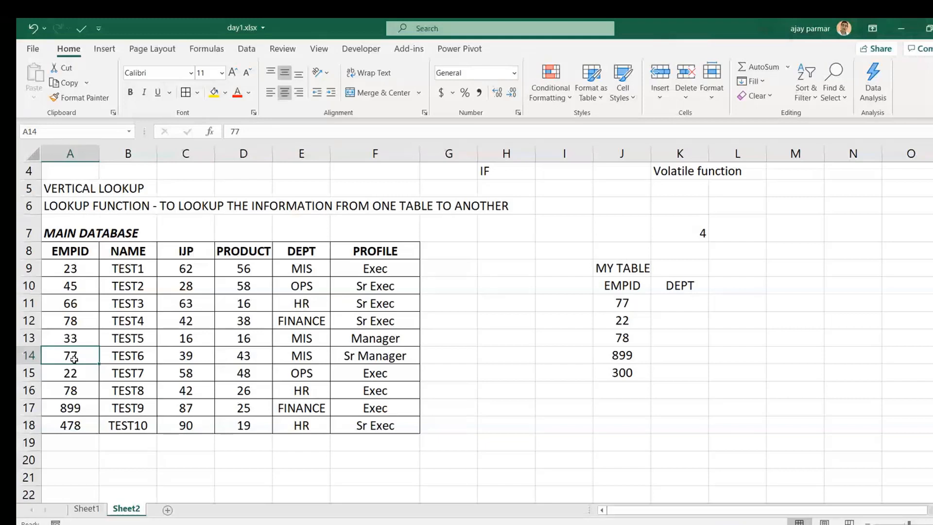
Find EMPID 77 in the first column of the main database and examine its record across row 14
key("Down")
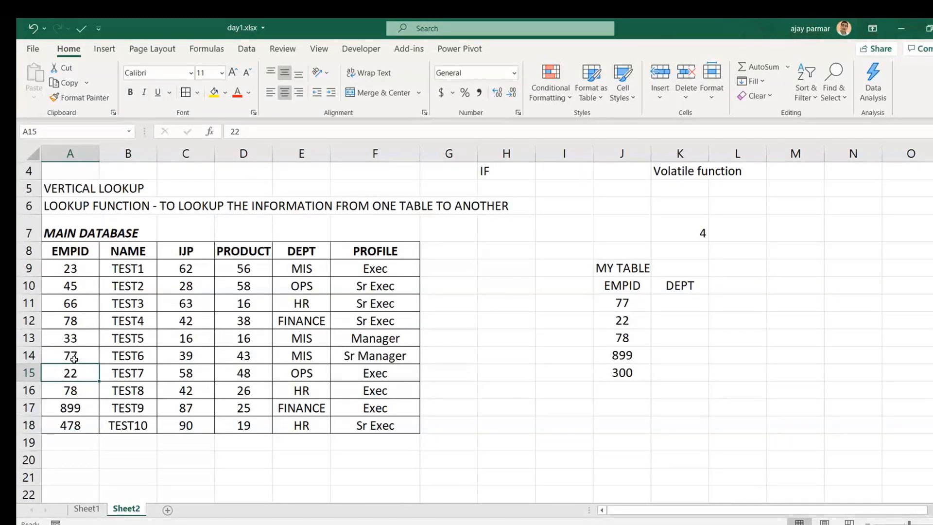
left_click(74, 359)
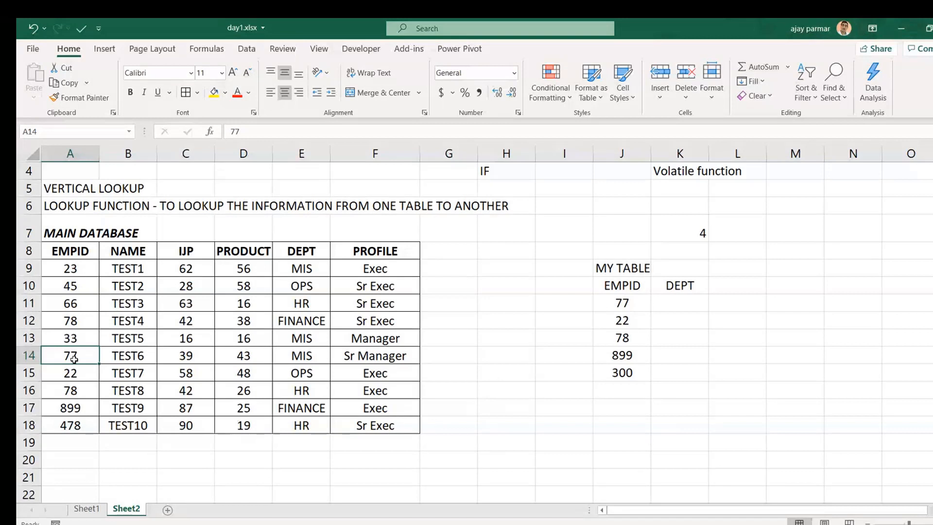
key("Right")
key("shift+Right")
key("shift+Right")
key("shift+Right")
key("shift+Right")
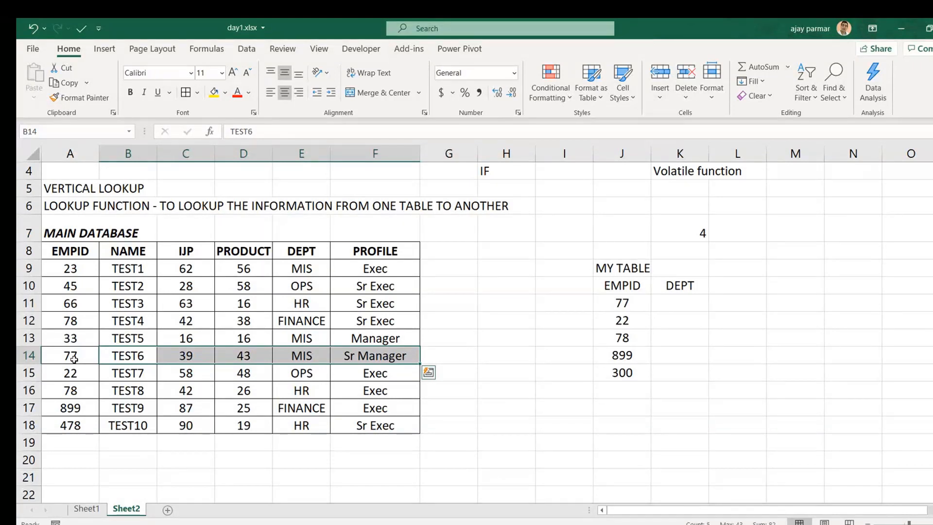
left_click(71, 356)
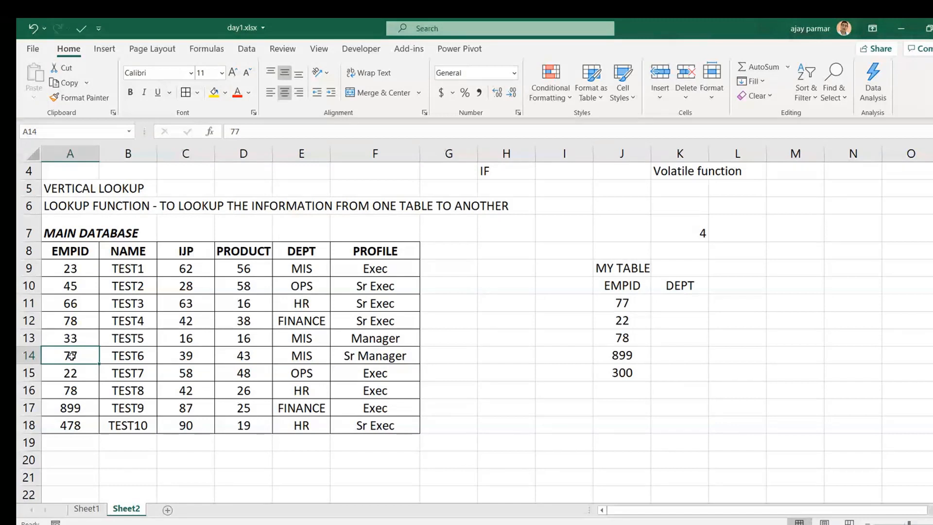
key("Right")
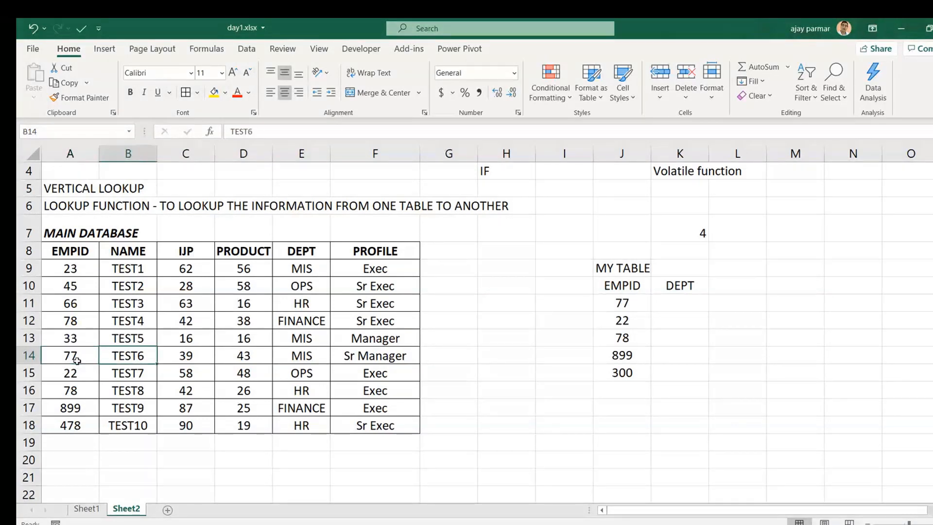
key("Left")
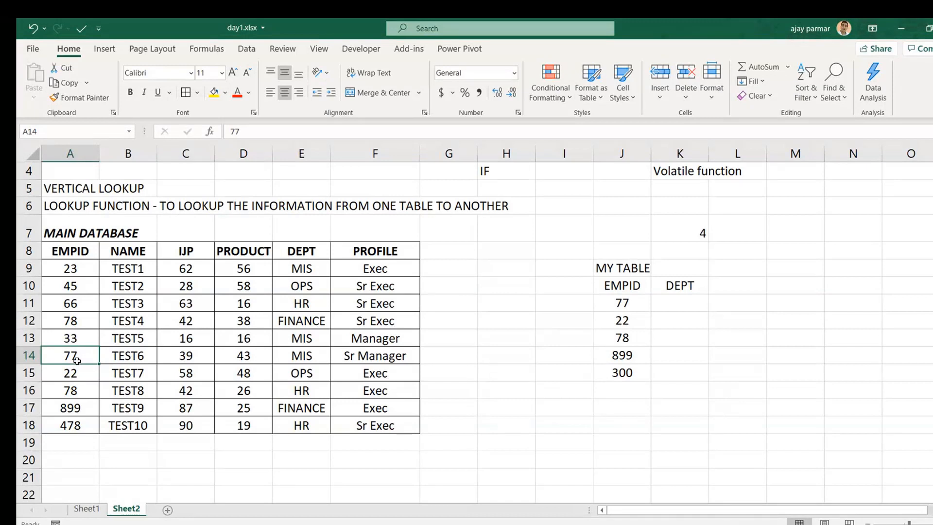
key("shift+space")
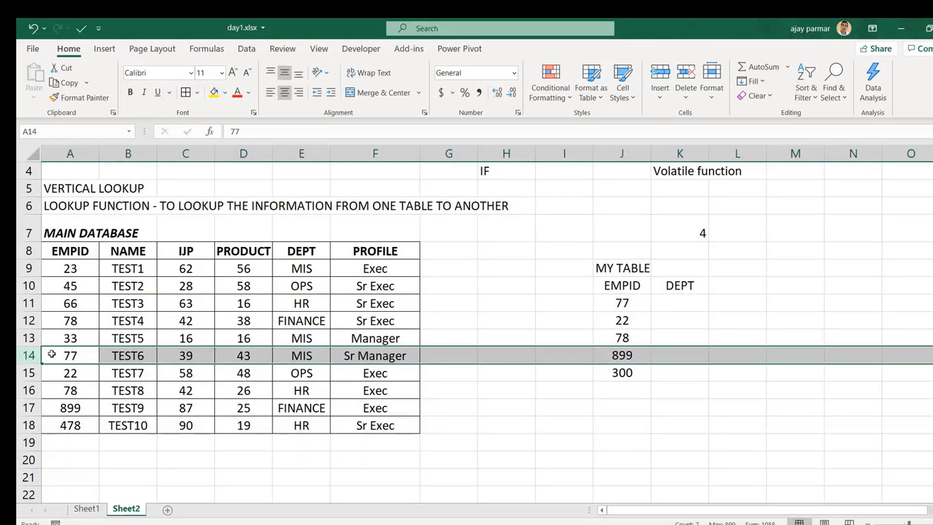
Highlight the EMPID 77 record in A14:F14 with a yellow fill
left_click(73, 357)
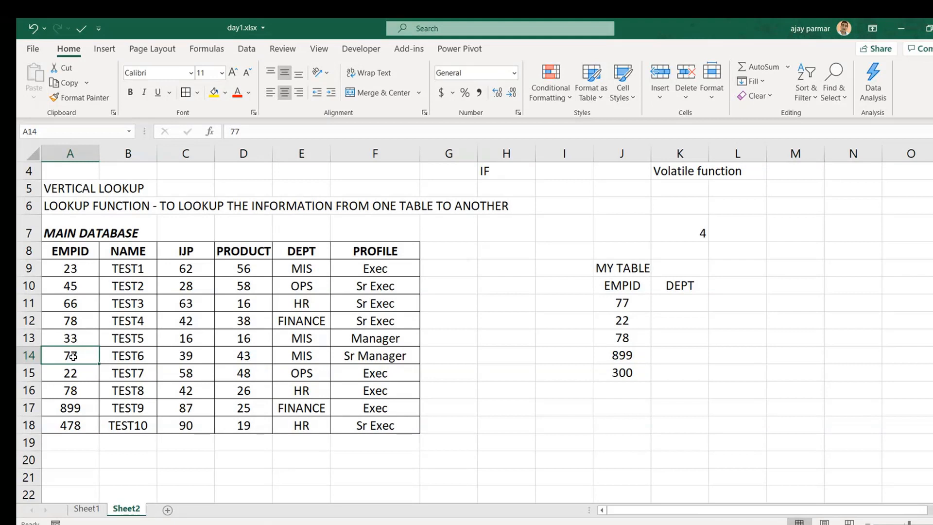
left_click(392, 358, "shift")
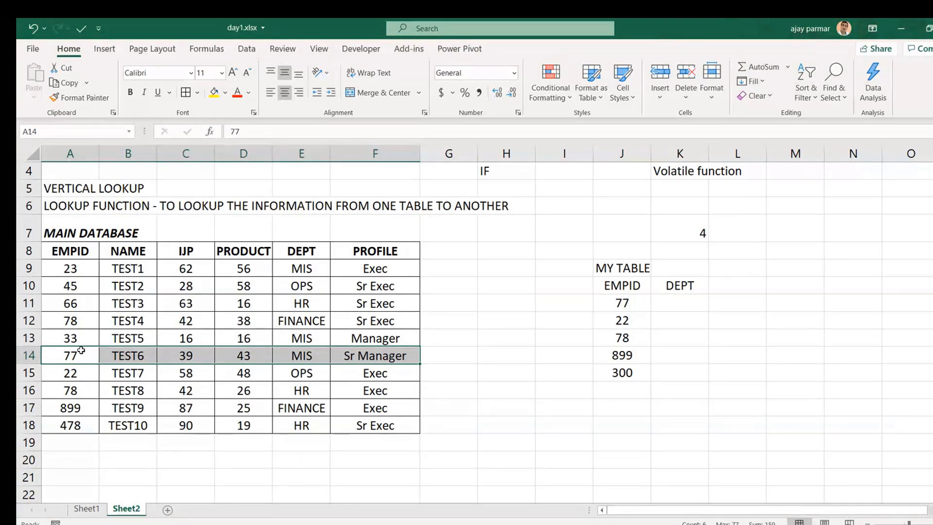
left_click(215, 95)
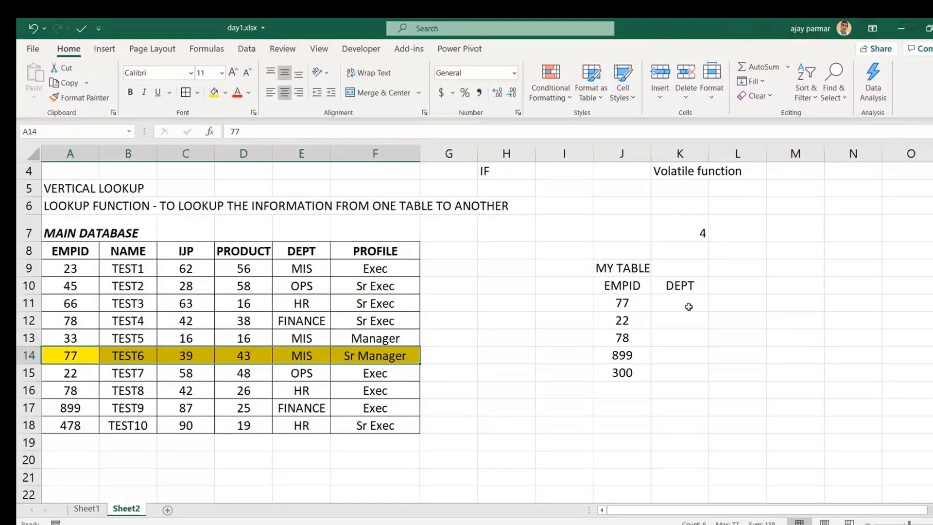
Count the main database columns from EMPID across to DEPT, the field required in MY TABLE
left_click(678, 290)
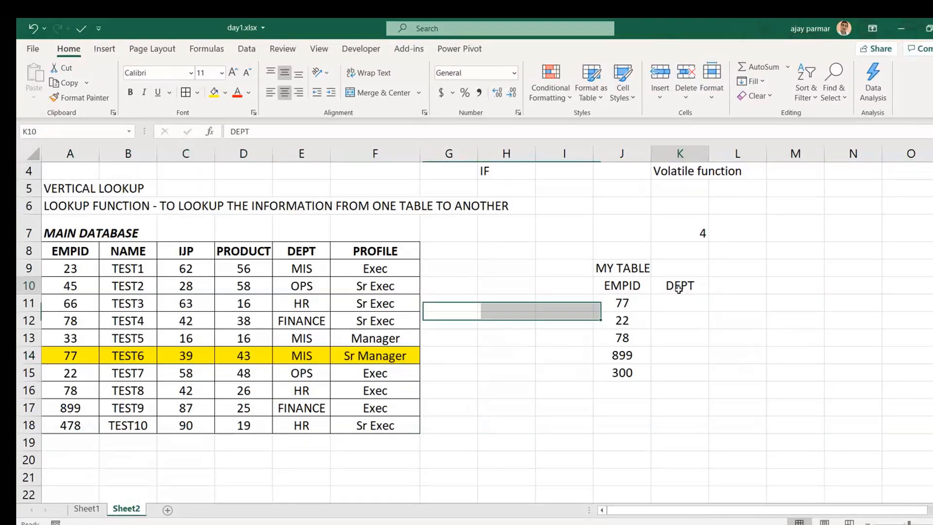
left_click(72, 251)
key("Tab")
key("Tab")
key("Tab")
key("Tab")
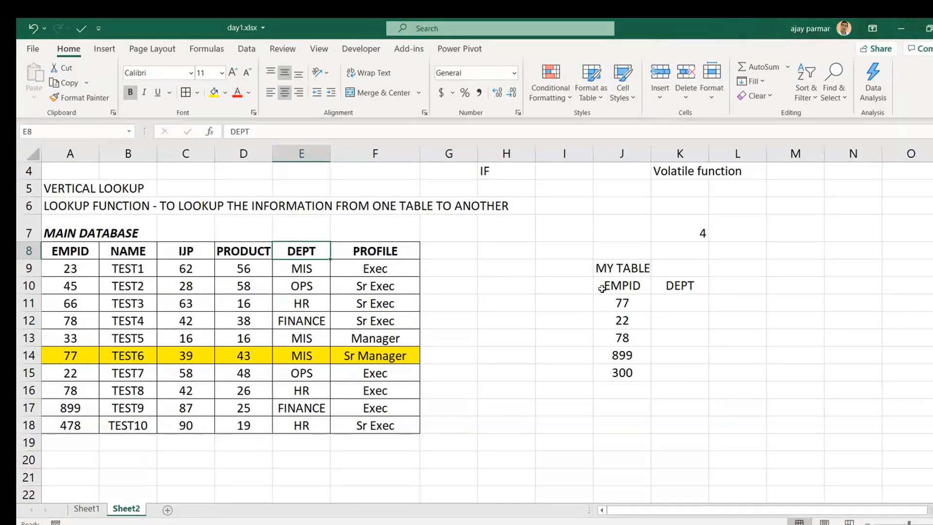
Start a VLOOKUP formula in K11 with J11 as the lookup value and A8:F18 as the table array
left_click(673, 303)
type("=VL")
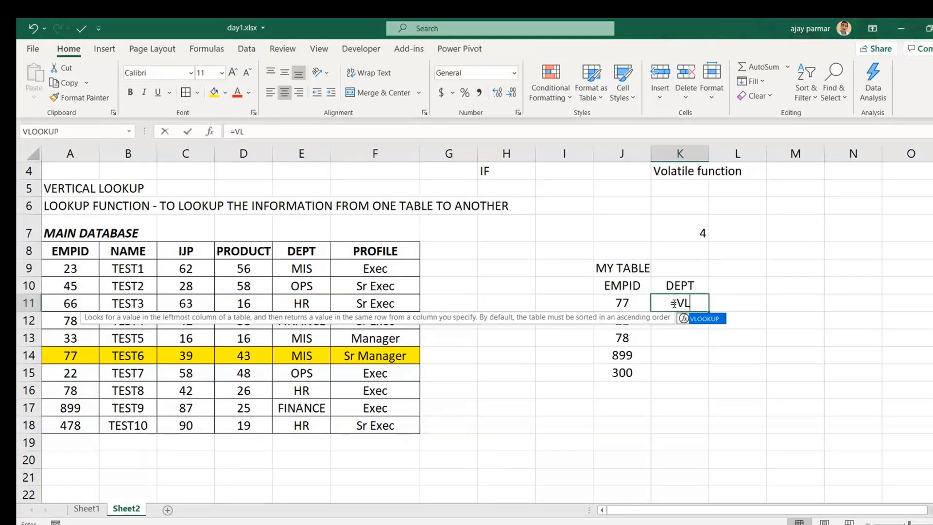
key("Tab")
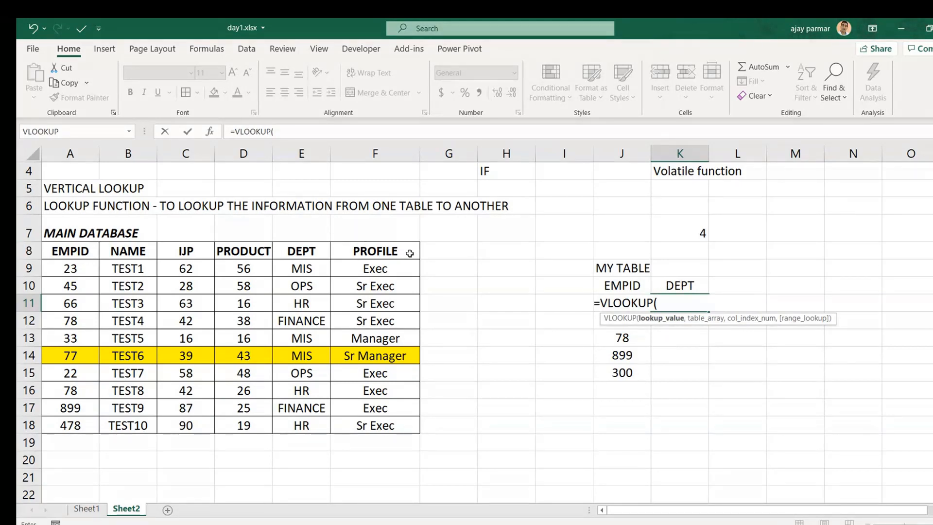
key("Left")
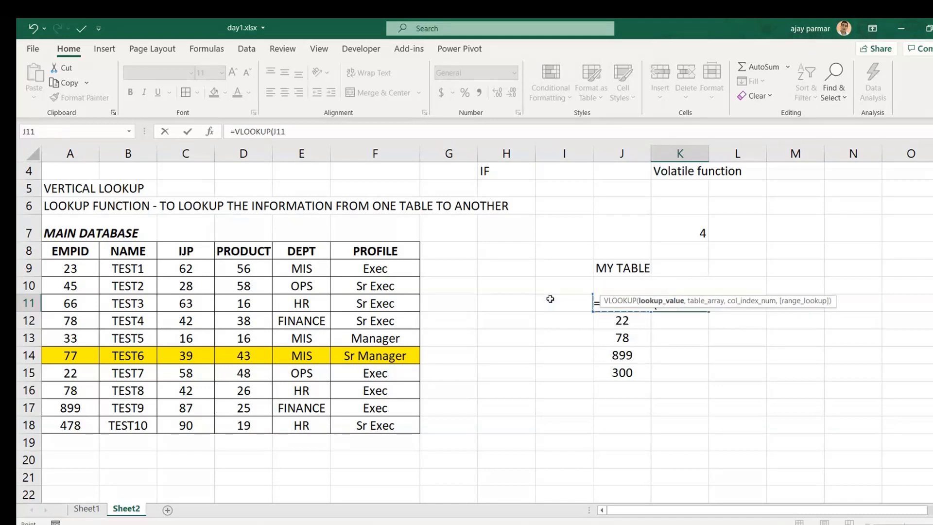
type(",")
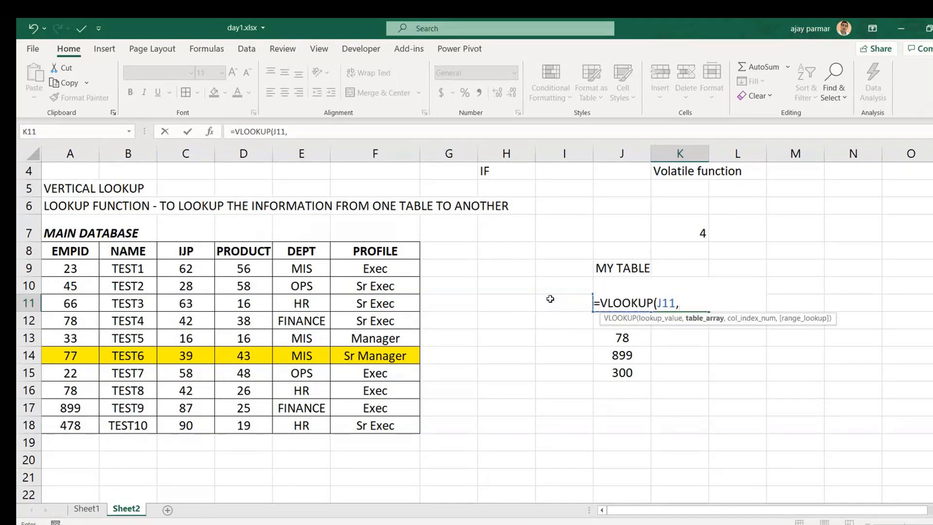
left_click(70, 250)
key("ctrl+shift+Right")
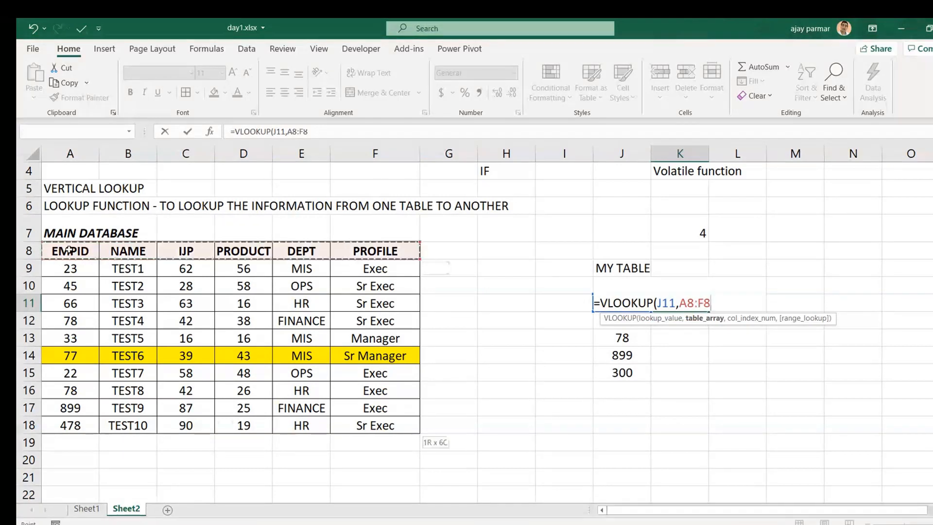
key("ctrl+shift+Down")
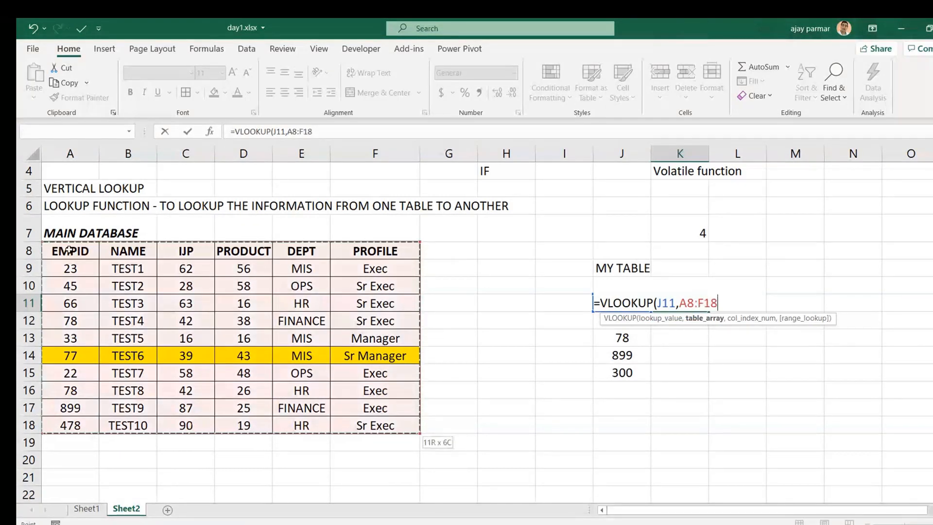
type(",")
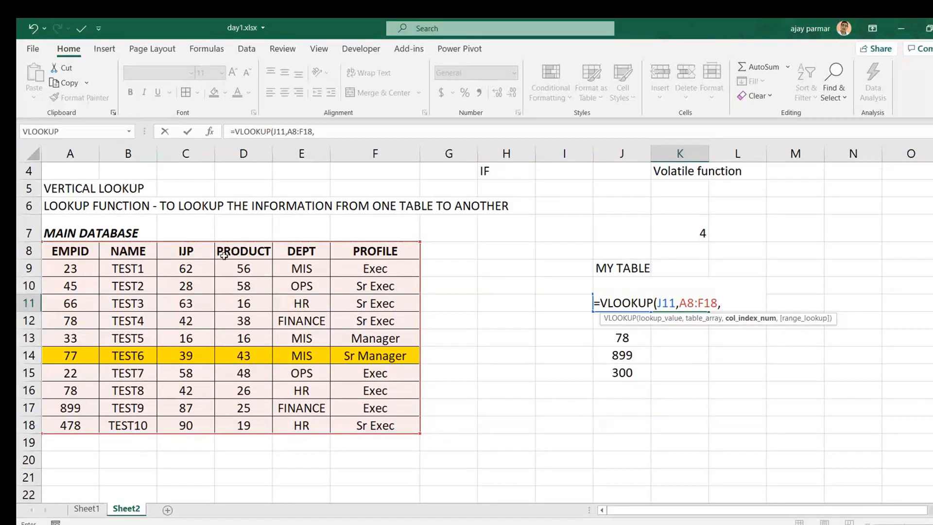
Complete the VLOOKUP in K11 with column index 5 and 0 for an exact match
type("5")
type(",")
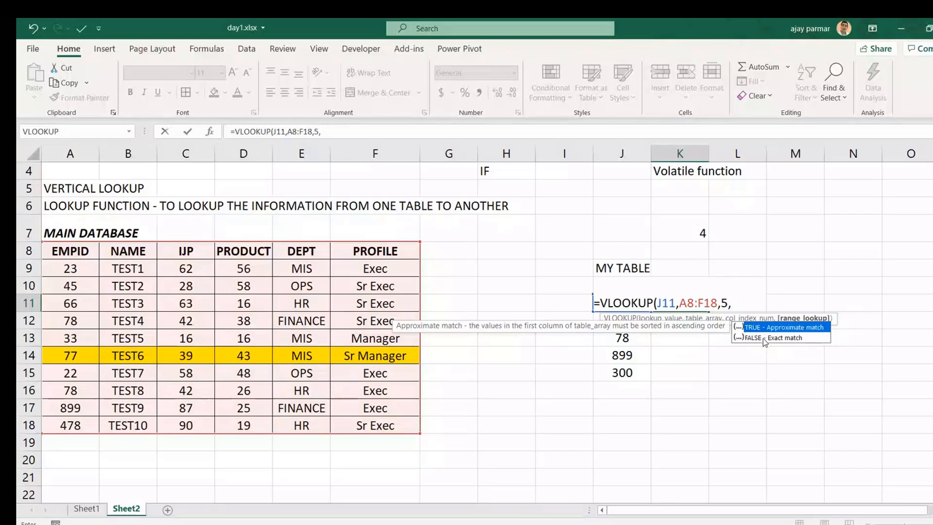
type("FALSE")
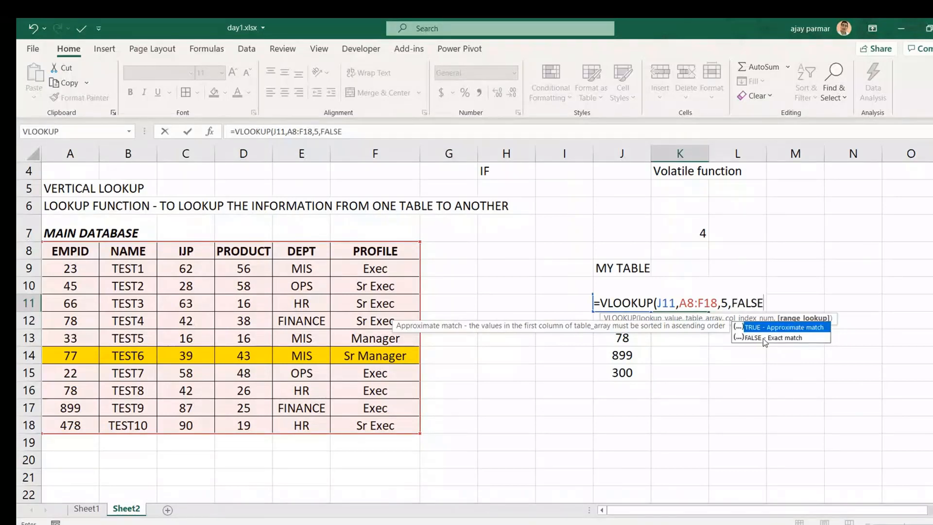
key("BackSpace")
key("BackSpace")
key("BackSpace")
key("BackSpace")
key("BackSpace")
type("0)")
key("Return")
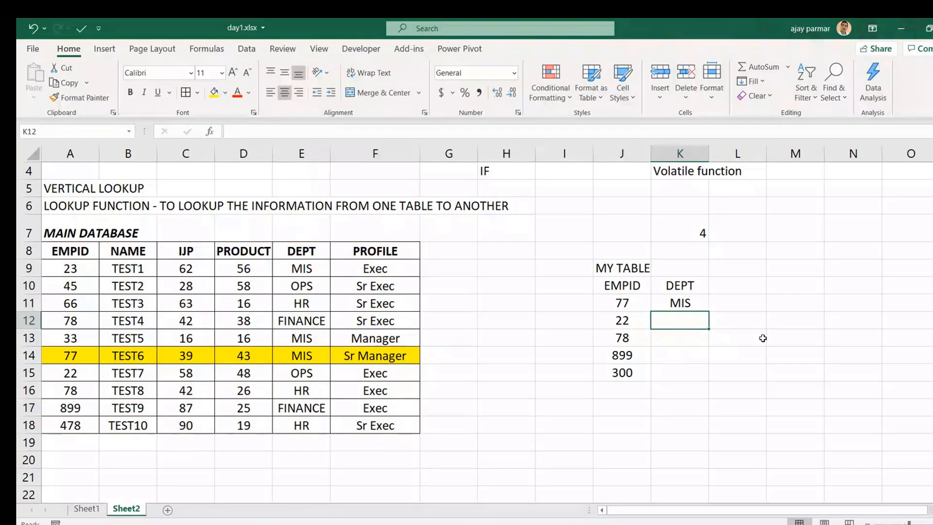
left_click(679, 305)
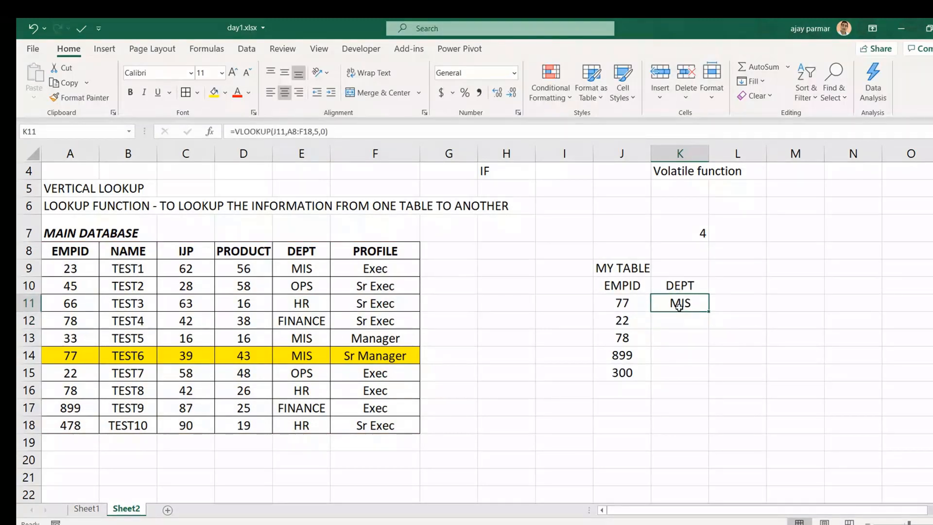
Narrow the empty space in columns H and I, and enter TRUE in N4 and FALSE in N5
left_click_drag(593, 153, 509, 155)
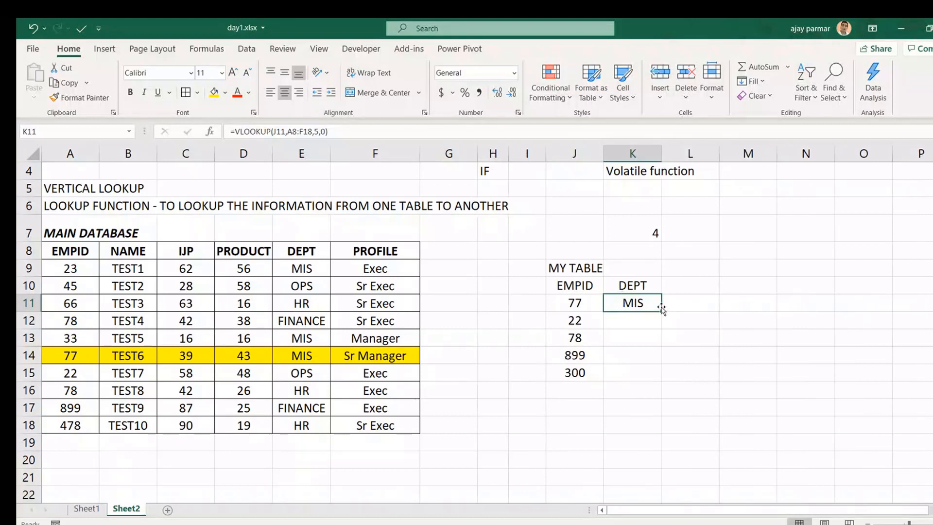
left_click(801, 169)
type("T")
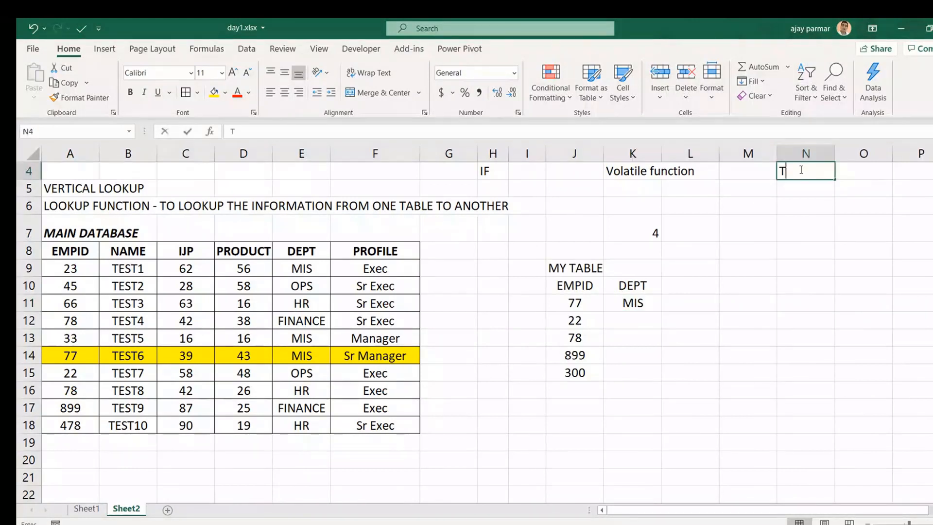
type("RUE")
key("Return")
type("FALSE")
key("Return")
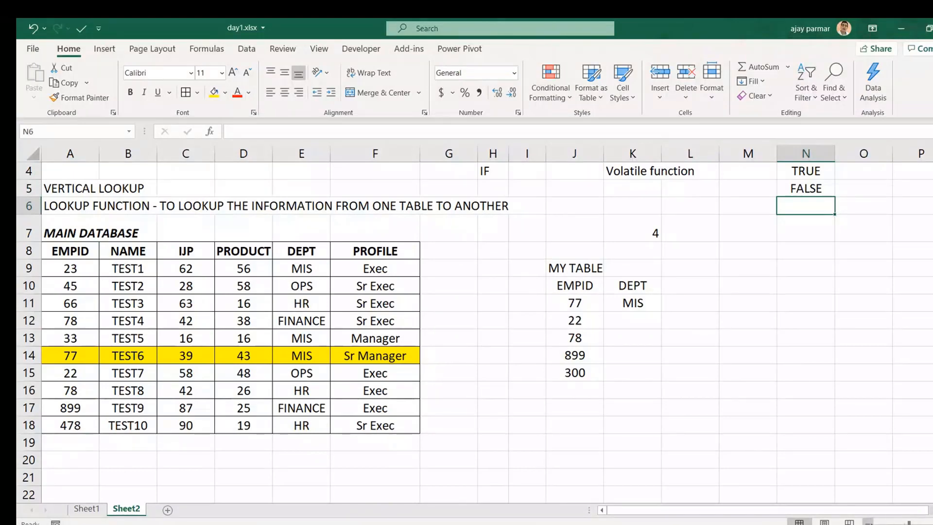
Enter the text A in P4 and B in P5 for comparison with the logical values
left_click(867, 523)
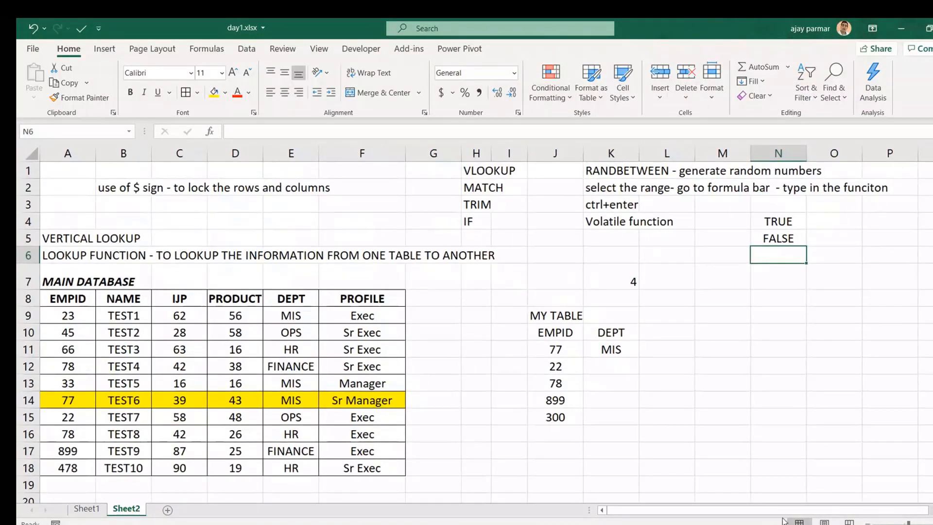
left_click_drag(780, 511, 865, 509)
left_click(770, 227)
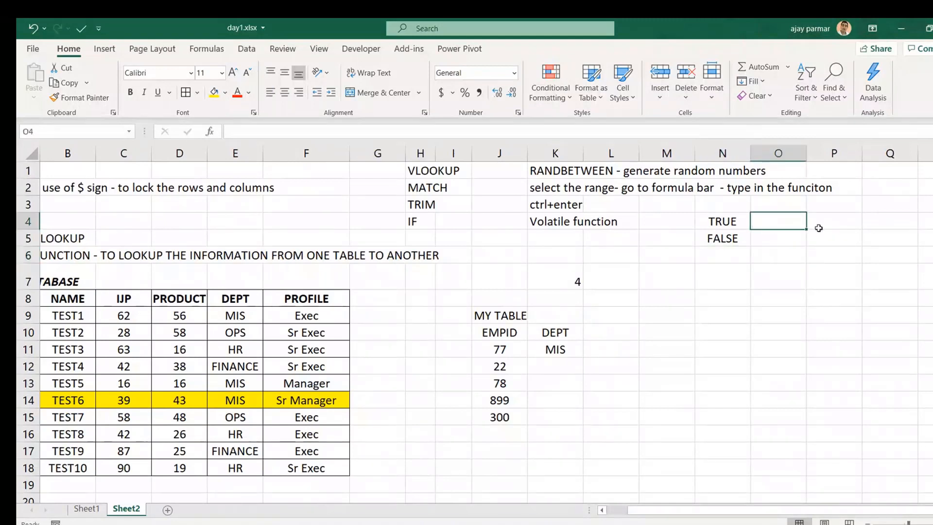
left_click(832, 226)
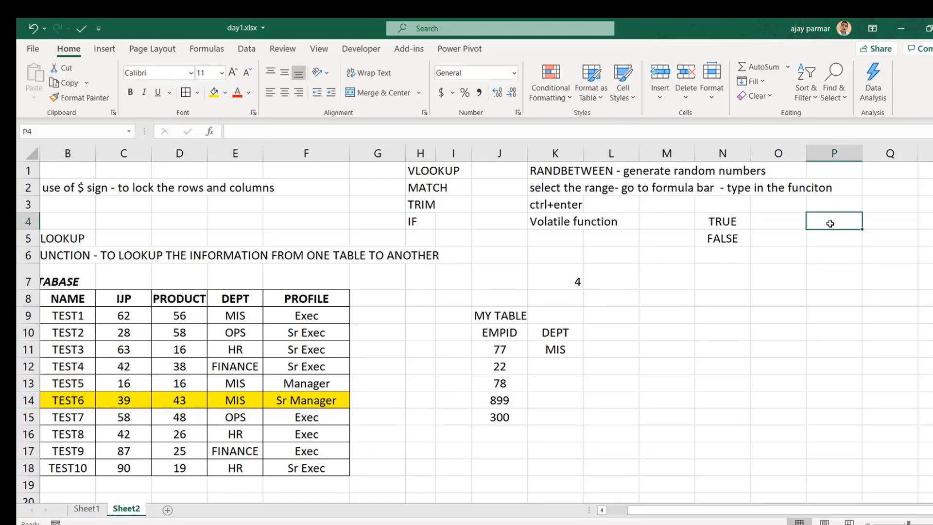
type("A")
key("Return")
type("B")
key("Return")
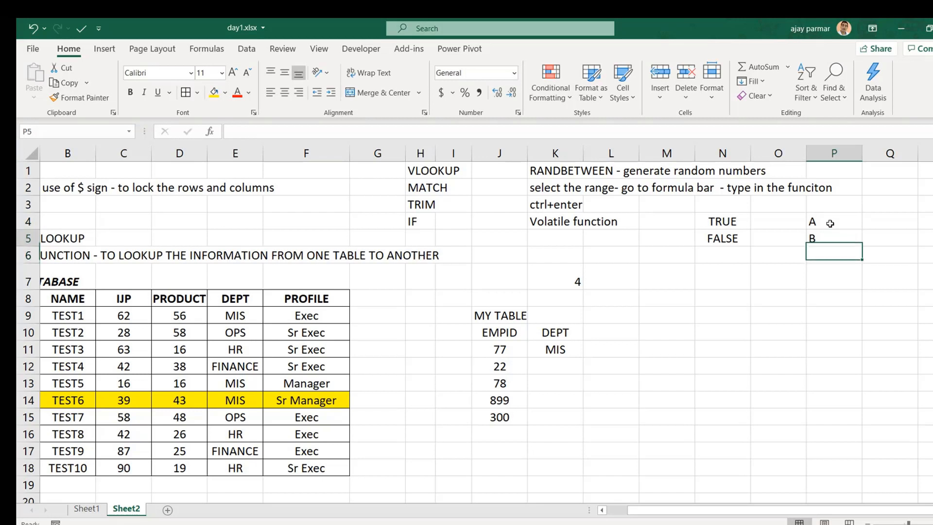
Add the two text cells in Q4 with the formula =P4+P5
key("Up")
key("Up")
key("Right")
type("=")
key("Left")
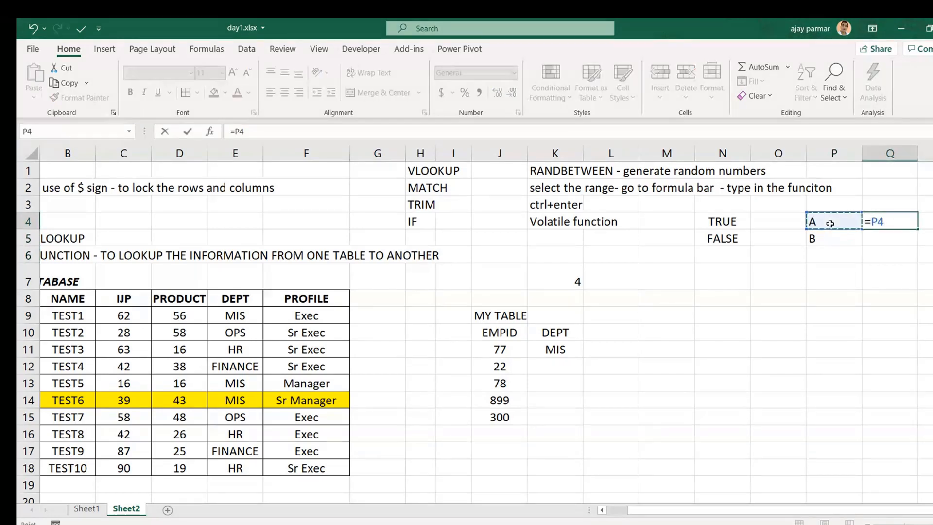
type("+")
key("Left")
key("Down")
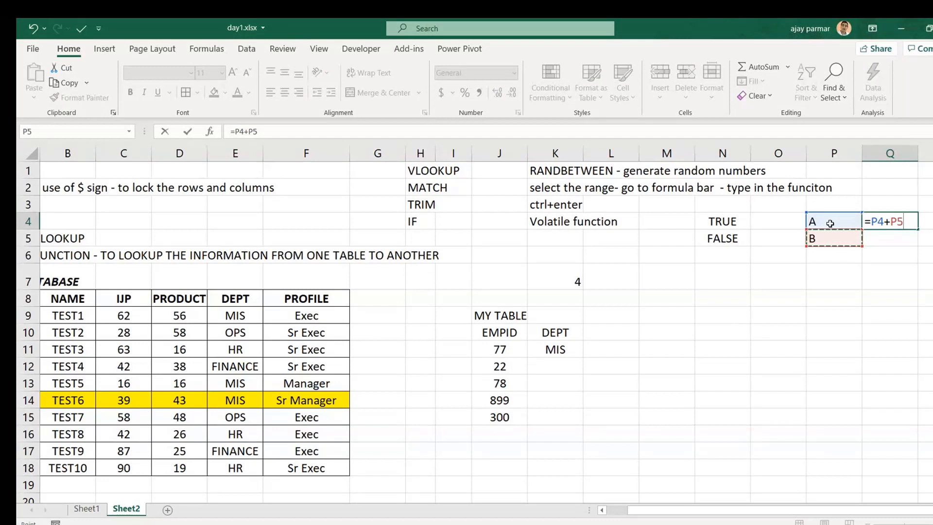
key("ctrl+Return")
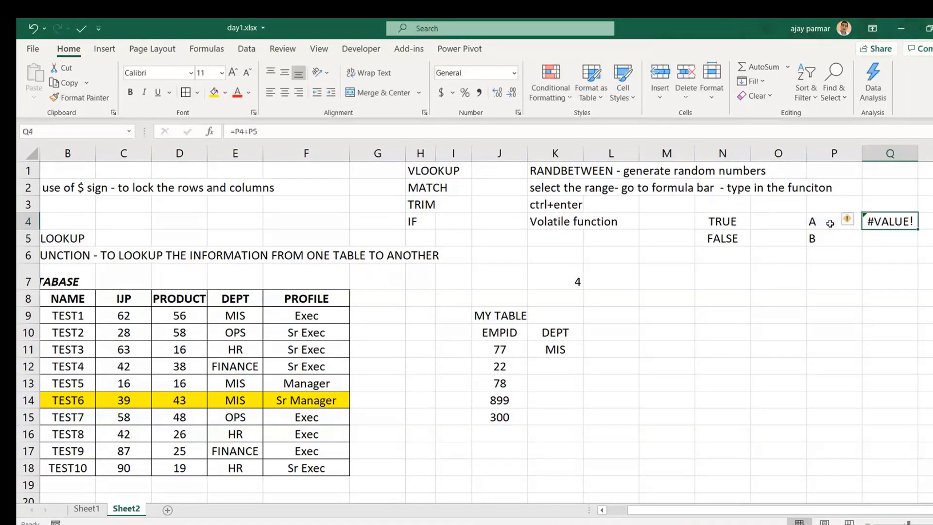
Add the logical values TRUE and FALSE in O4 with the formula =N4+N5
key("Left")
key("Left")
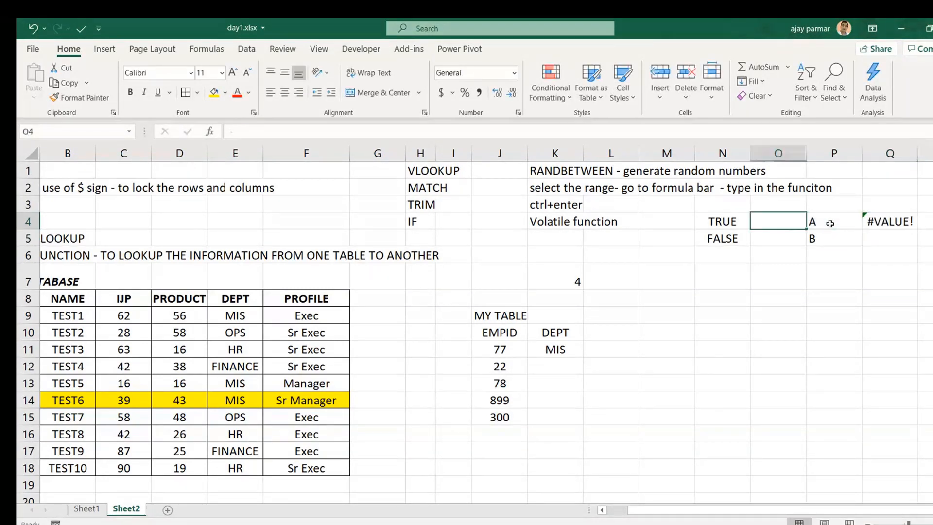
type("=")
key("Left")
type("+")
key("Left")
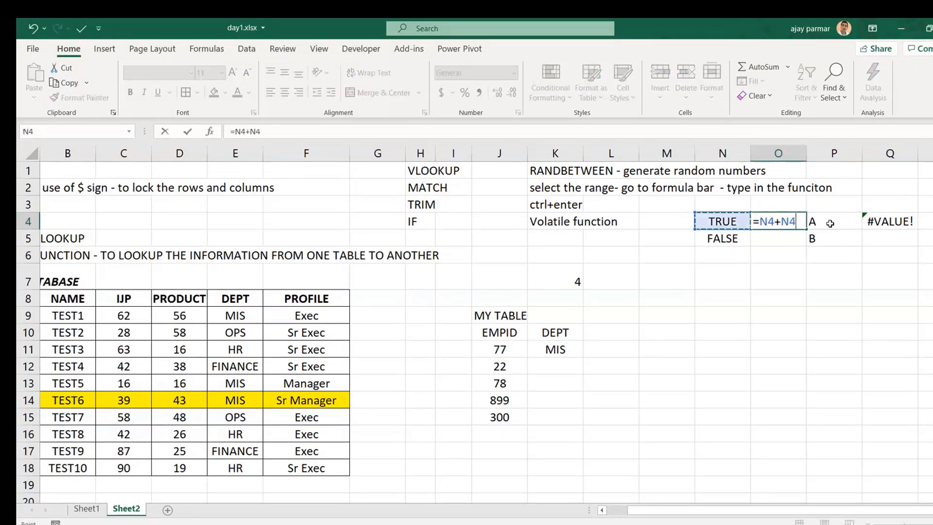
key("Down")
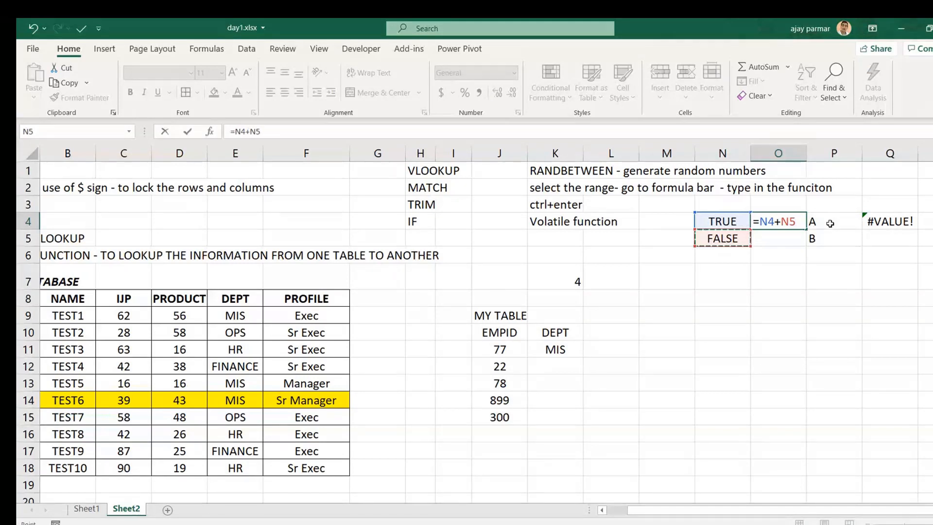
key("ctrl+Return")
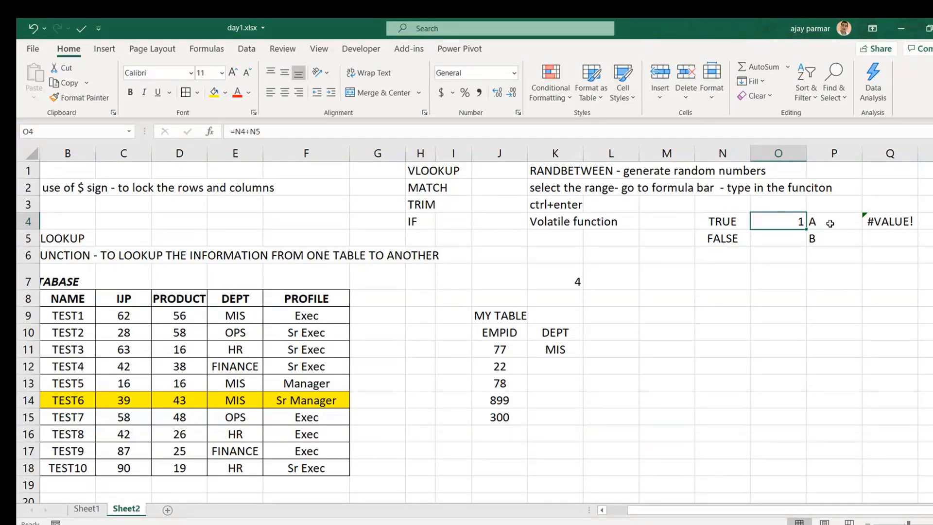
Examine the logical values in N4 and N5 that feed the sum in O4
key("Left")
key("Down")
key("Up")
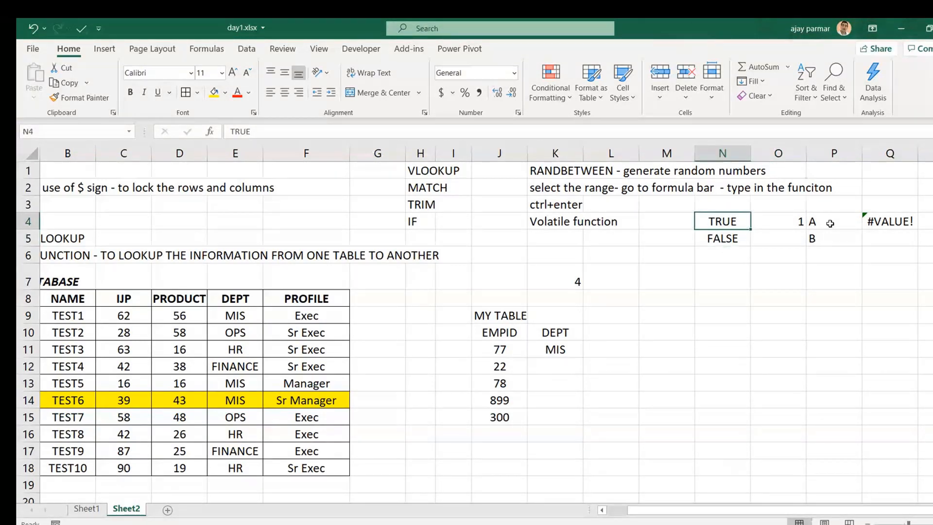
key("shift+Down")
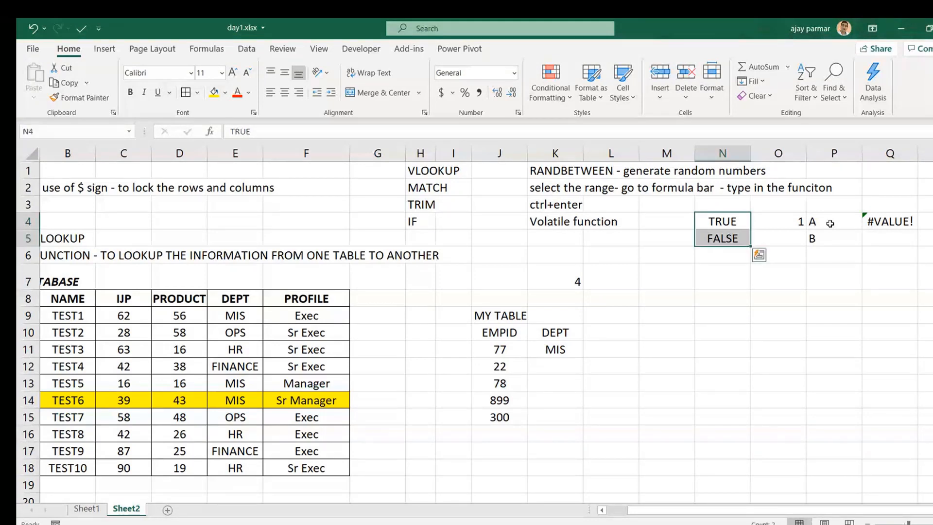
key("Up")
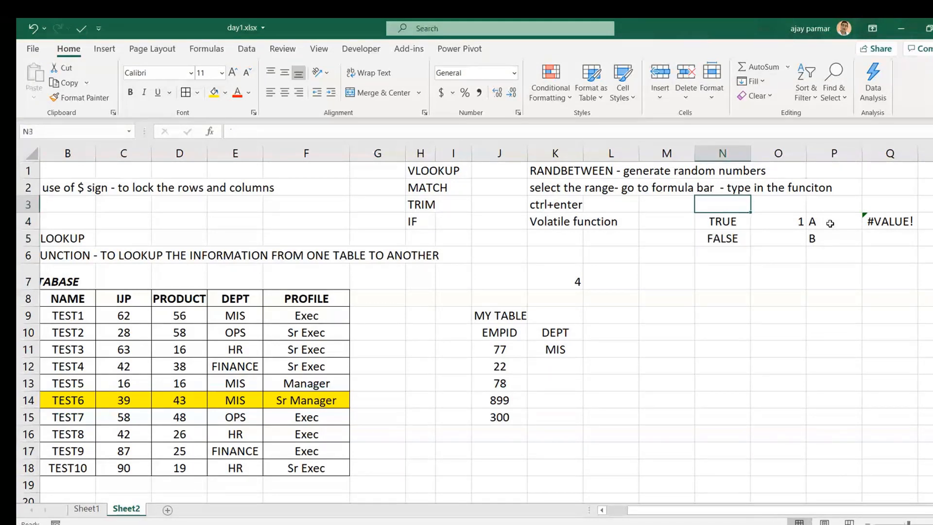
key("Down")
key("Down")
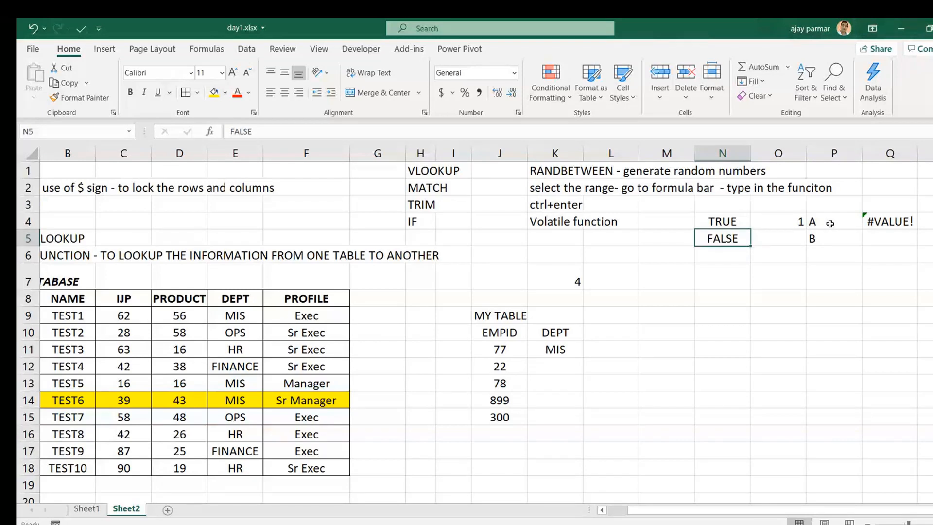
key("Up")
key("Down")
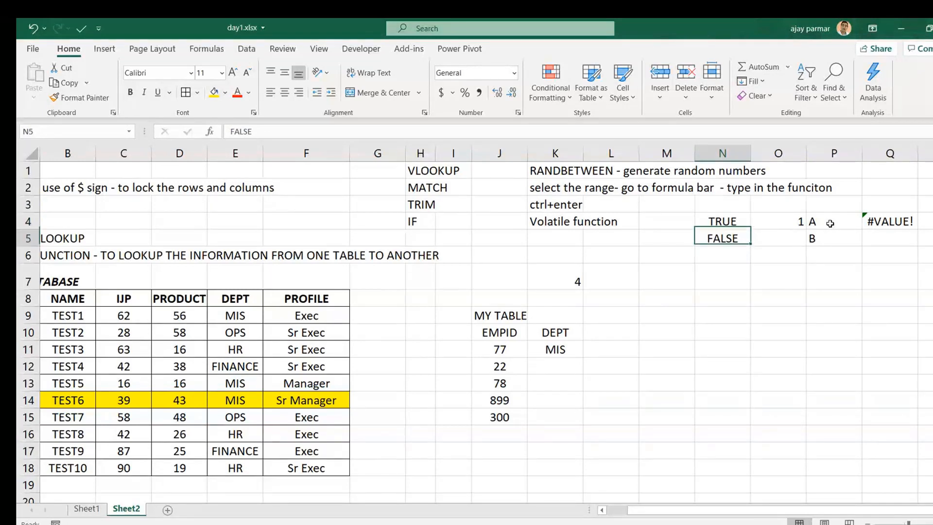
Add TRUE to itself in O5 with the formula =N4+N4
key("Up")
key("Right")
key("Down")
type("=")
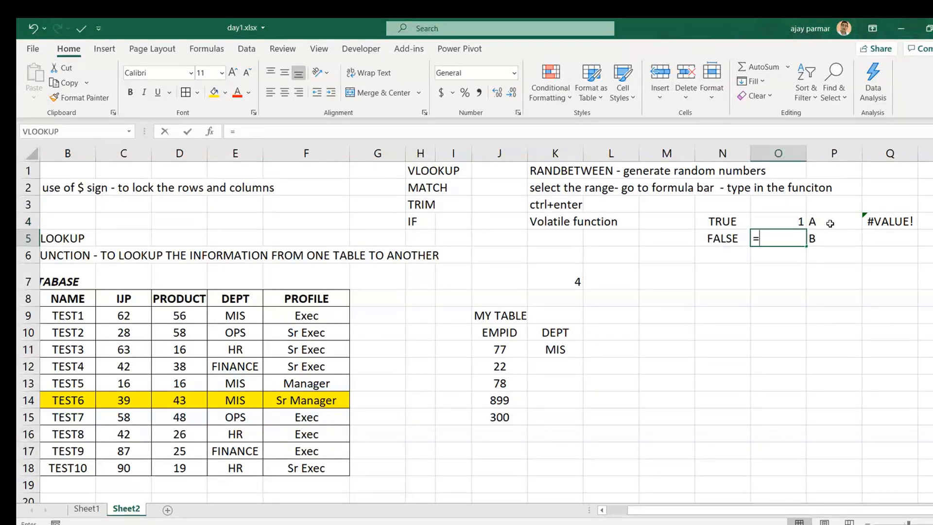
key("Left")
key("Up")
type("+")
key("Left")
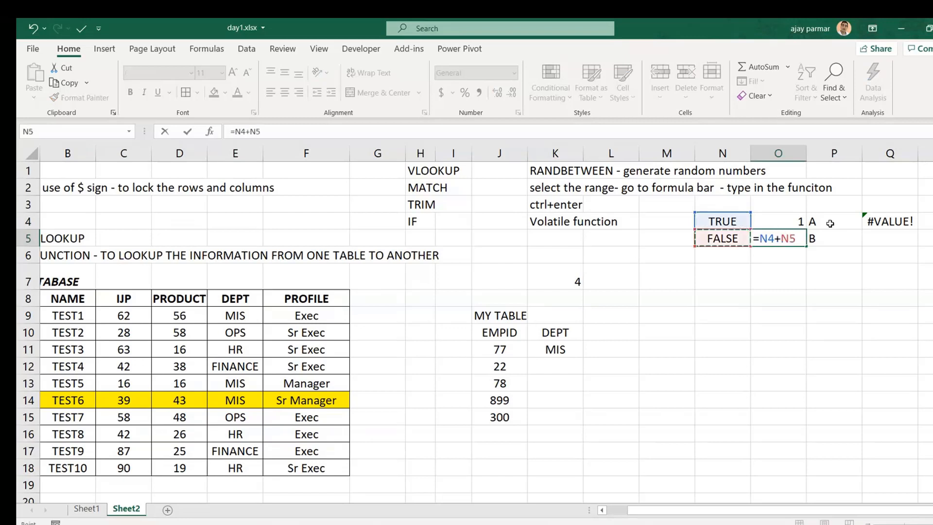
key("Up")
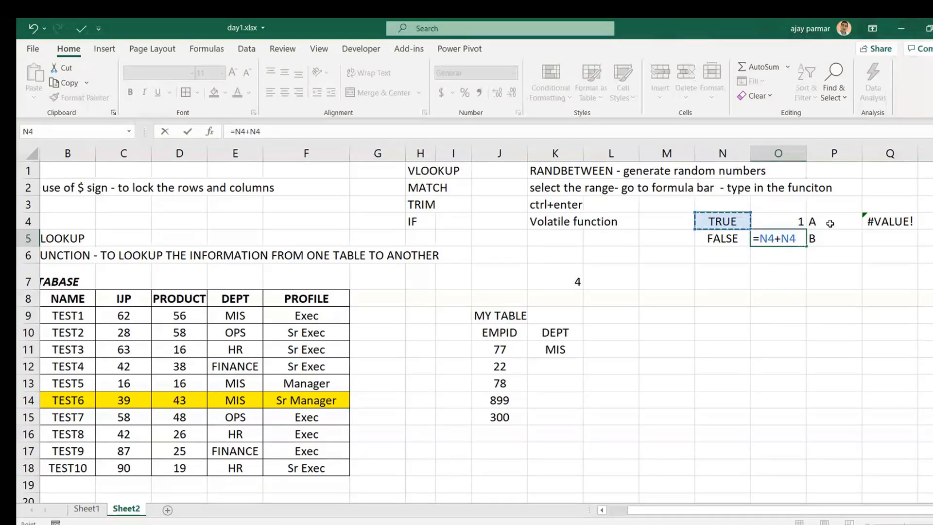
key("ctrl+Return")
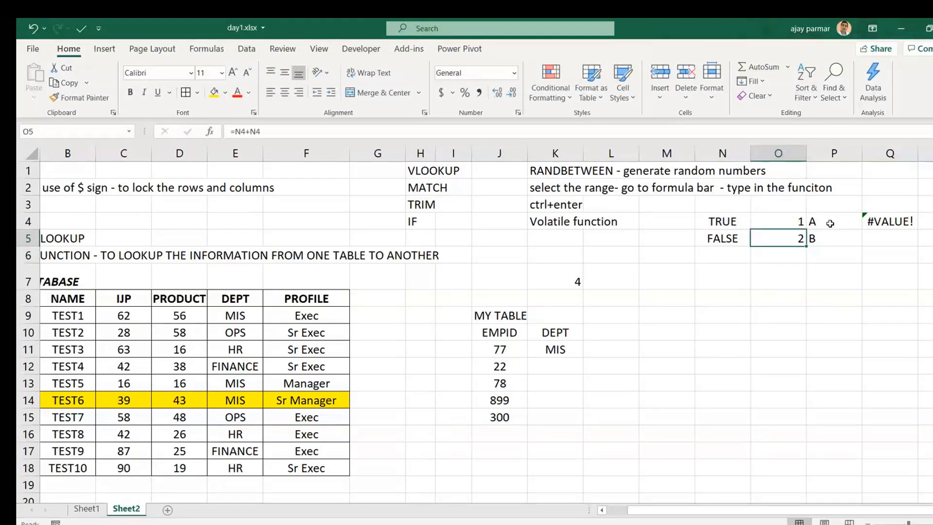
key("Left")
key("Up")
key("ctrl+v")
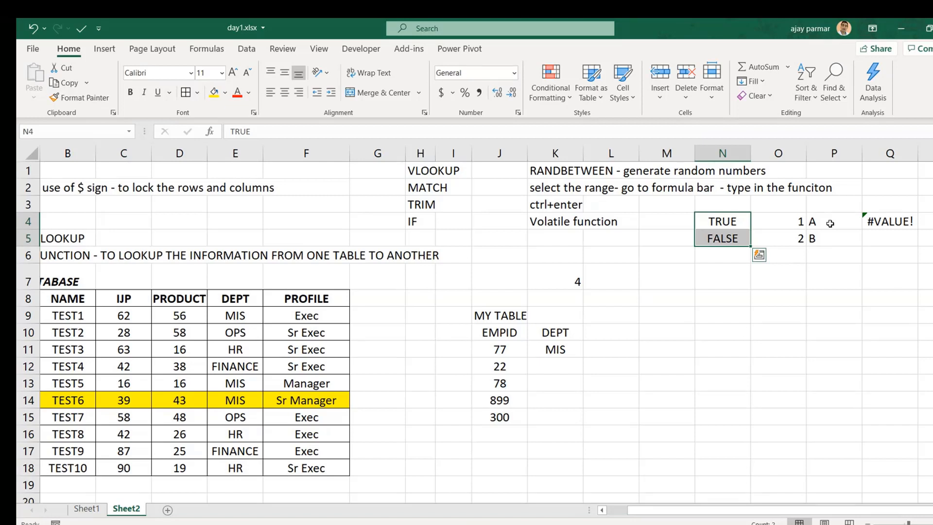
key("shift+Up")
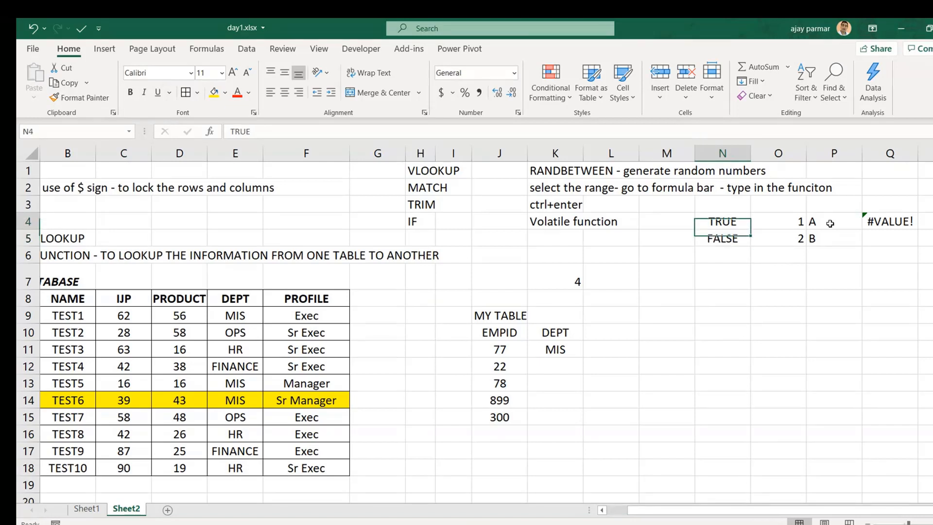
Try FALSE in place of 0 as the range lookup argument of the VLOOKUP in K11
left_click(563, 337)
left_click(561, 346)
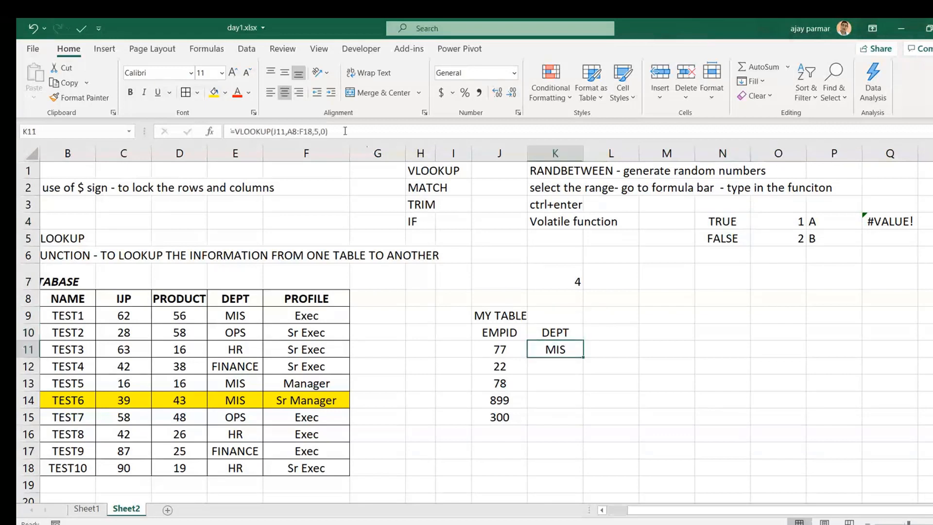
left_click(325, 132)
key("BackSpace")
type("FALSE")
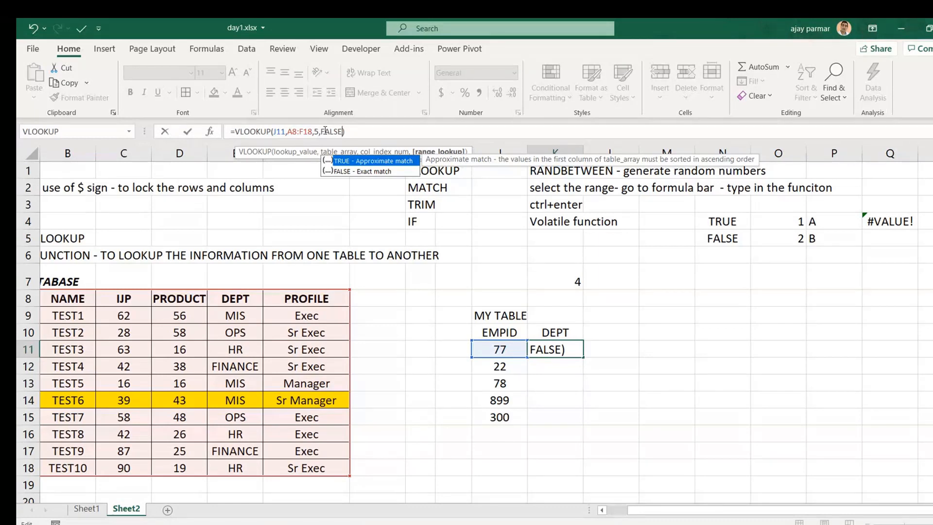
Put the range lookup argument of the VLOOKUP in K11 back to 0
key("BackSpace")
key("BackSpace")
key("BackSpace")
key("BackSpace")
key("BackSpace")
type("0")
key("ctrl+Return")
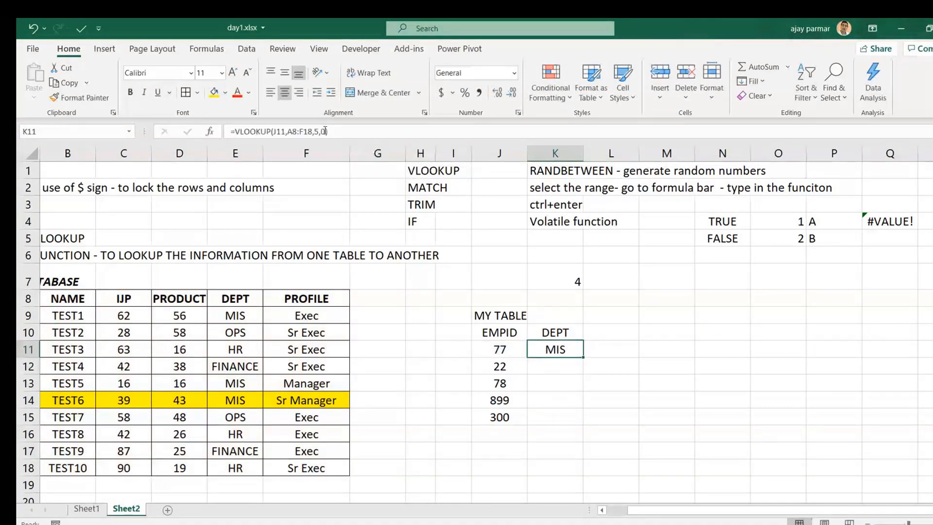
Fill the VLOOKUP formula from K11 down through K15 without locking the A8:F18 table range
left_click(296, 131)
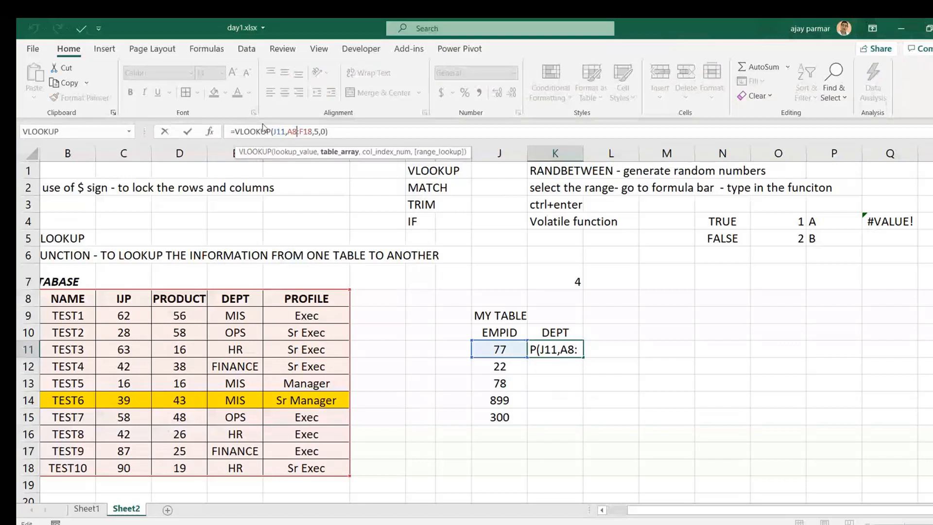
key("Return")
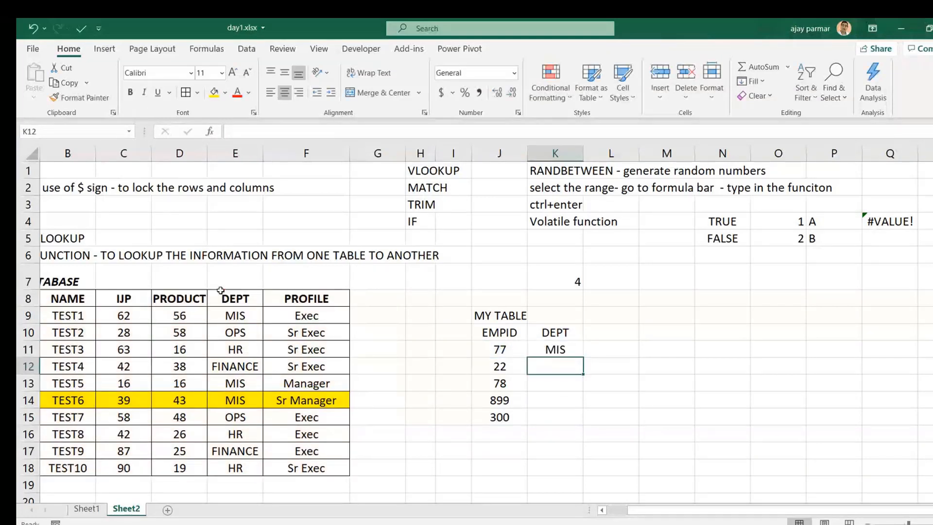
left_click(568, 351)
left_click_drag(583, 358, 583, 425)
Check the filled DEPT results and the EMPID in J15 against the EMPID column of MAIN DATABASE
left_click(542, 360)
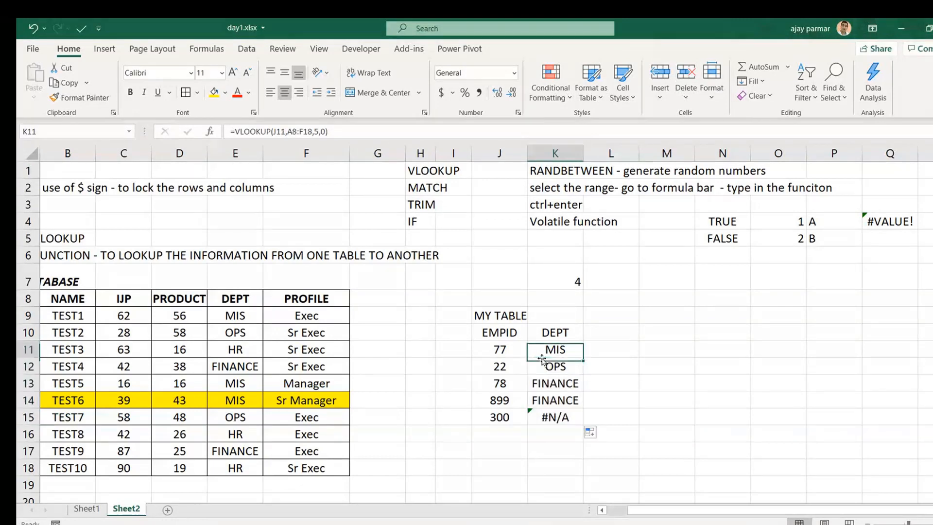
key("Down")
key("Down")
key("Down")
key("Left")
key("Down")
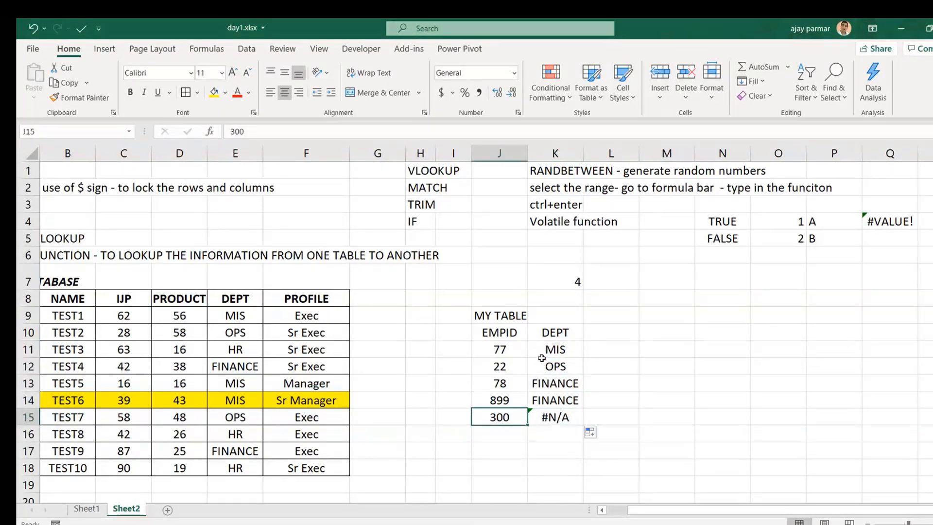
key("Left")
key("Left")
key("Left")
key("Left")
key("Left")
key("Left")
key("Left")
key("Left")
key("Left")
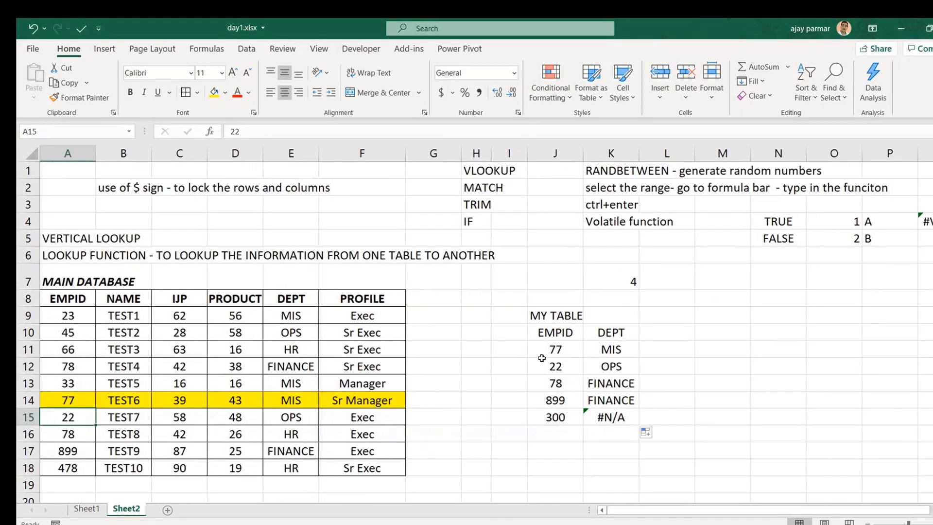
Change the last EMPID of MY TABLE, in J15, to 23
left_click(557, 417)
type("22")
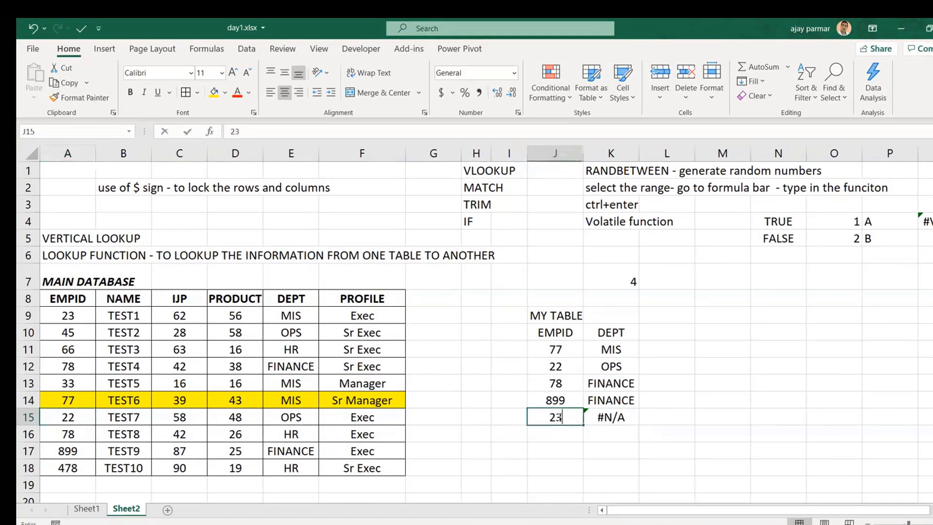
key("Return")
left_click(557, 417)
type("23")
left_click(630, 417)
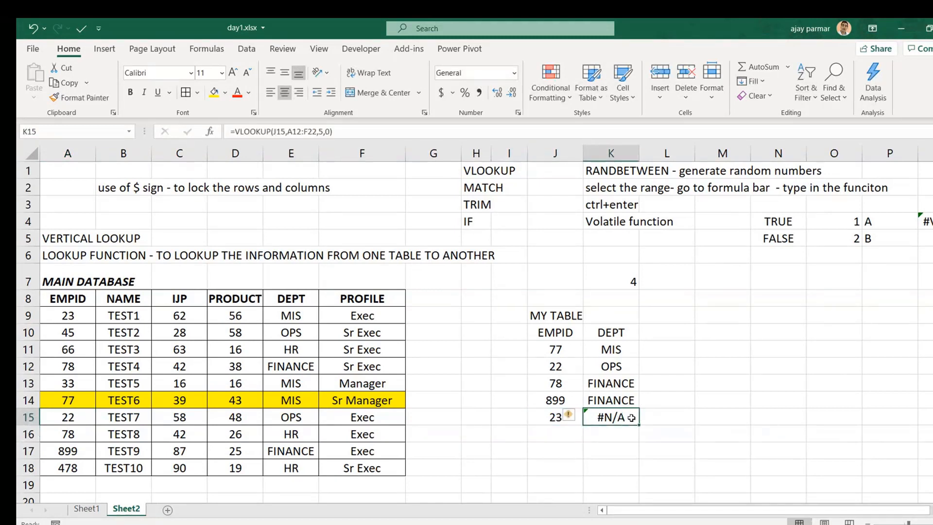
Compare the MAIN DATABASE row for EMPID 23 with the table ranges used by the VLOOKUP formulas in K15 and K11
left_click(307, 318)
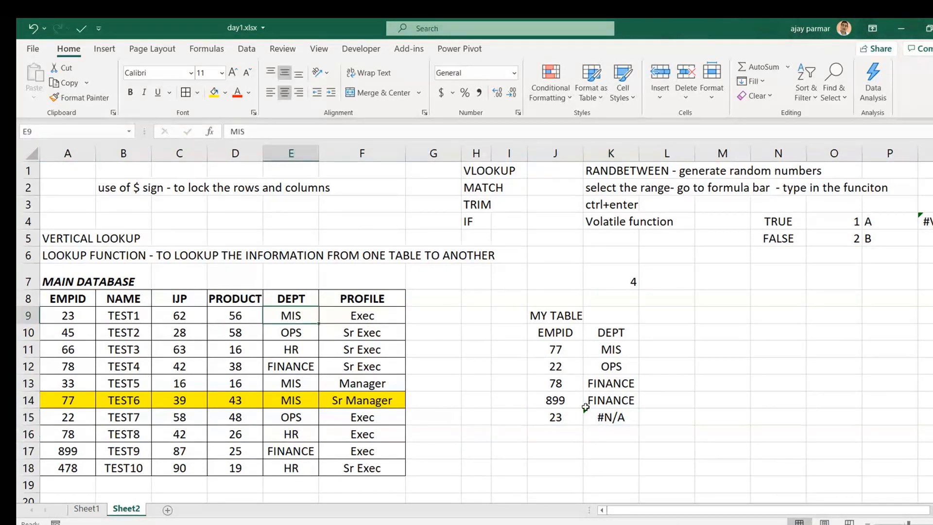
left_click(69, 318)
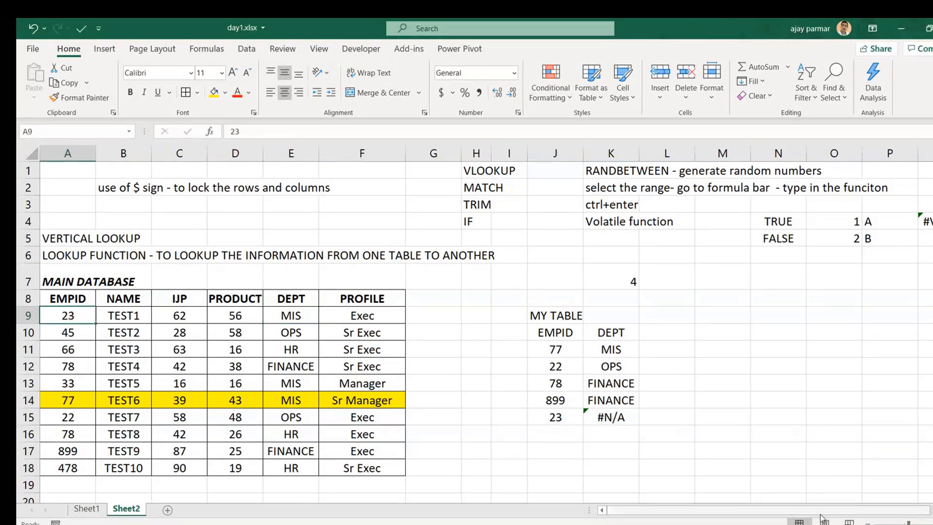
left_click(868, 522)
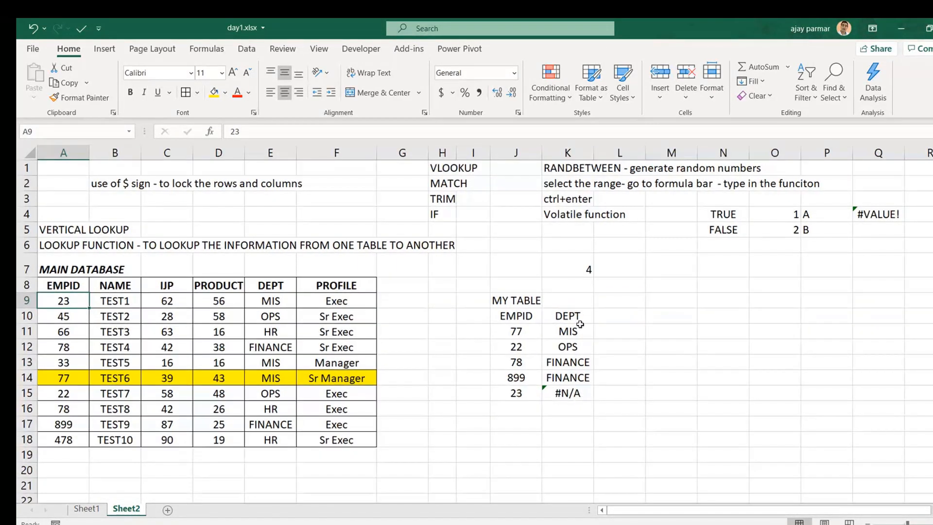
left_click(570, 394)
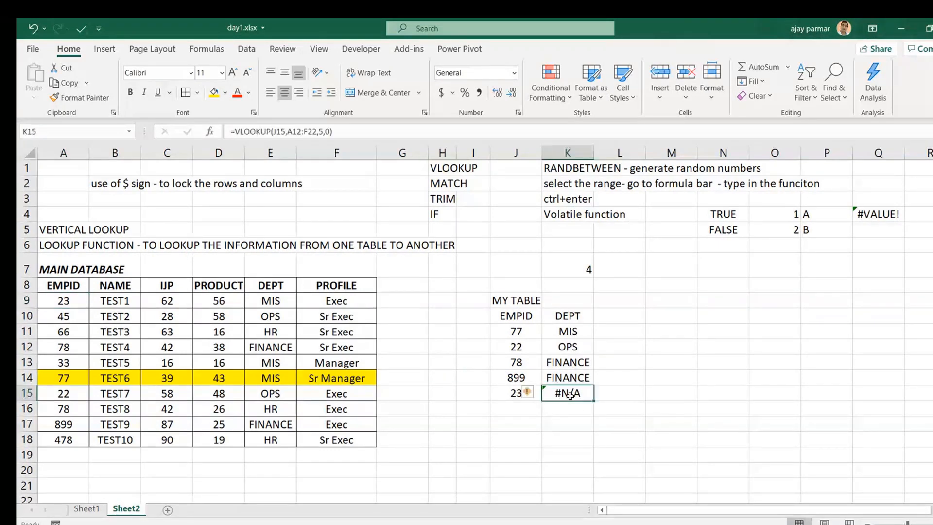
left_click(571, 335)
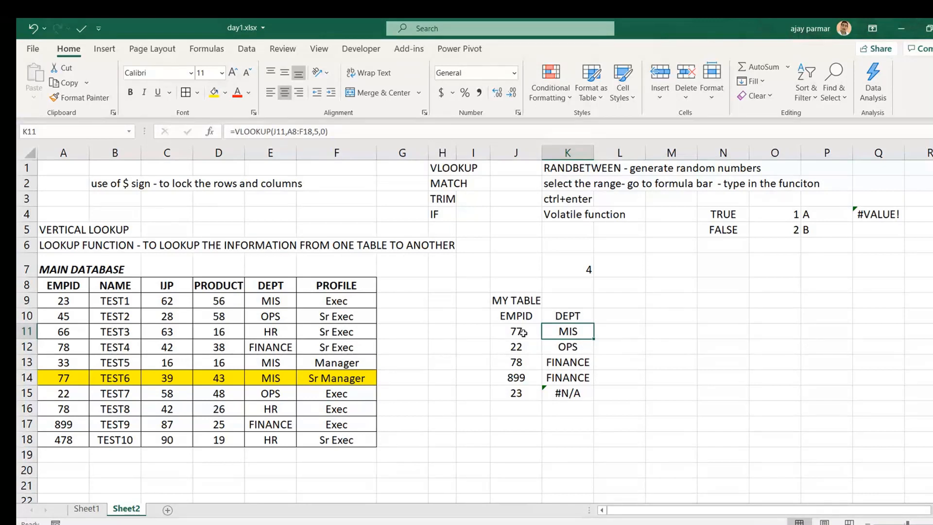
double_click(563, 339)
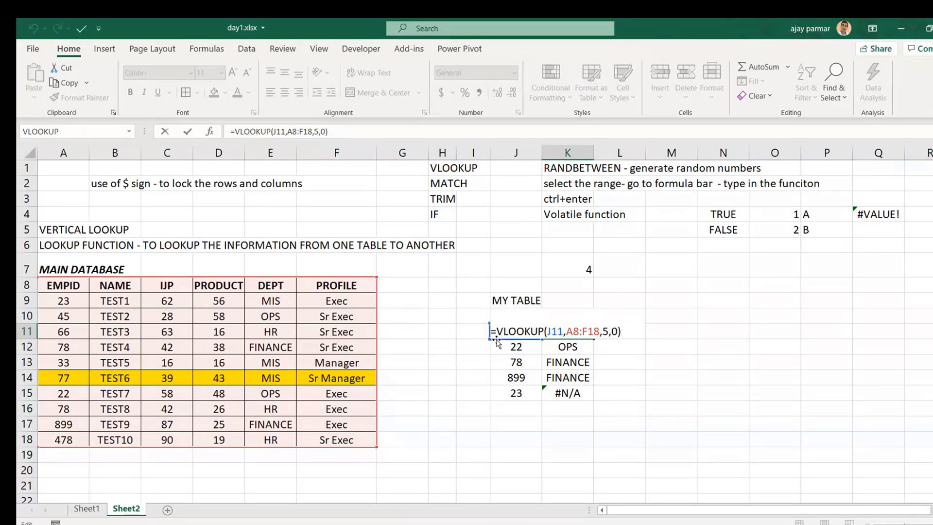
key("ctrl+Return")
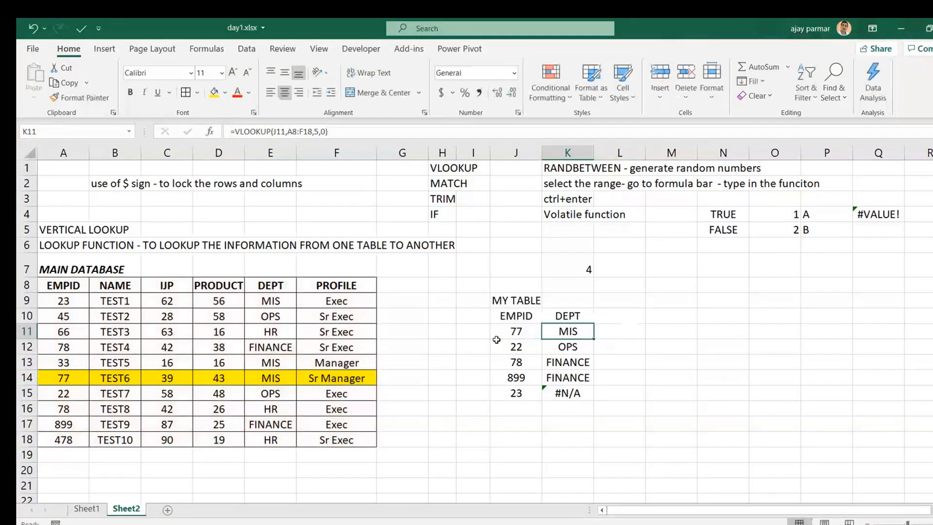
Left-align the DEPT lookup results in K11:K15
left_click(578, 393, "shift")
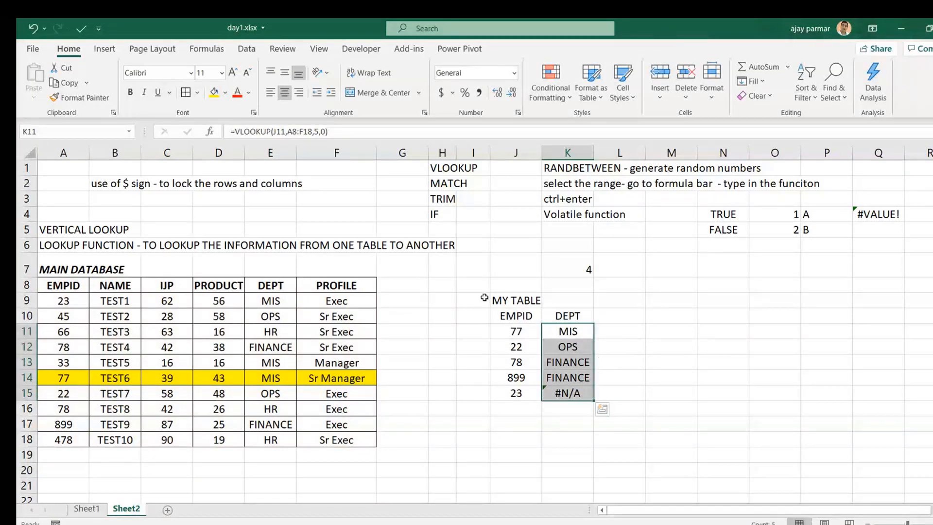
left_click(271, 94)
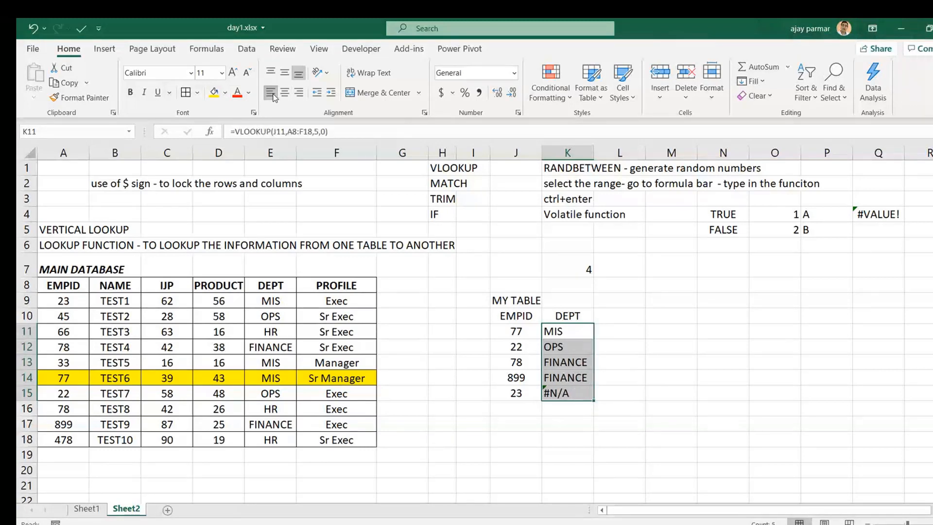
left_click(570, 322)
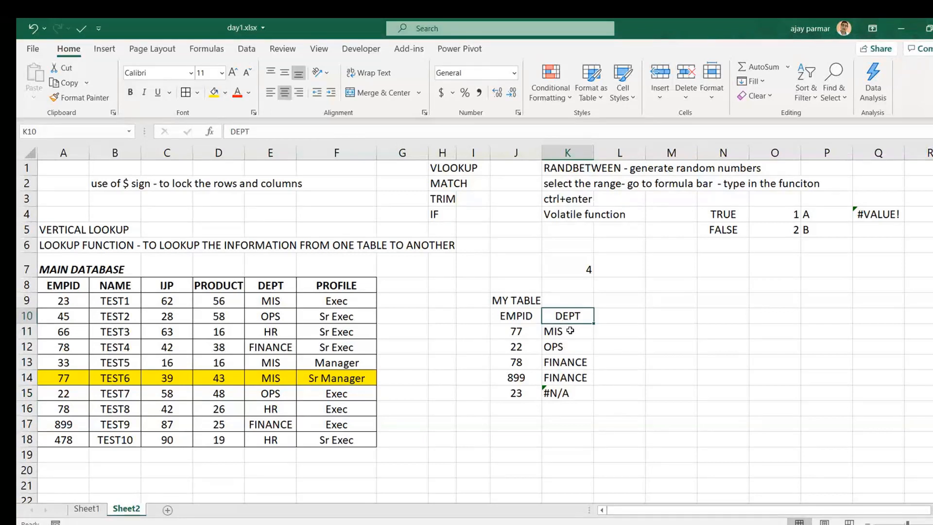
Examine the table ranges used by the VLOOKUP formulas in K11 to K14 against the rows of MAIN DATABASE
double_click(571, 330)
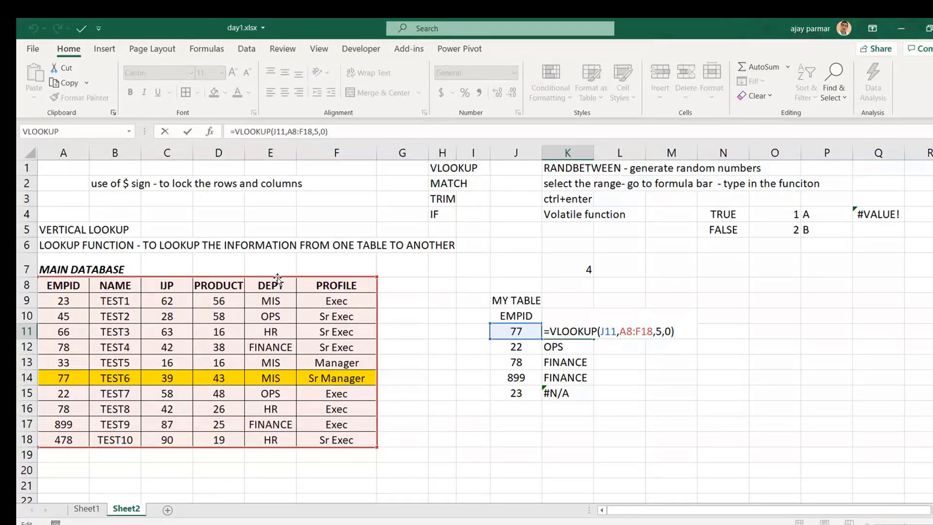
key("Return")
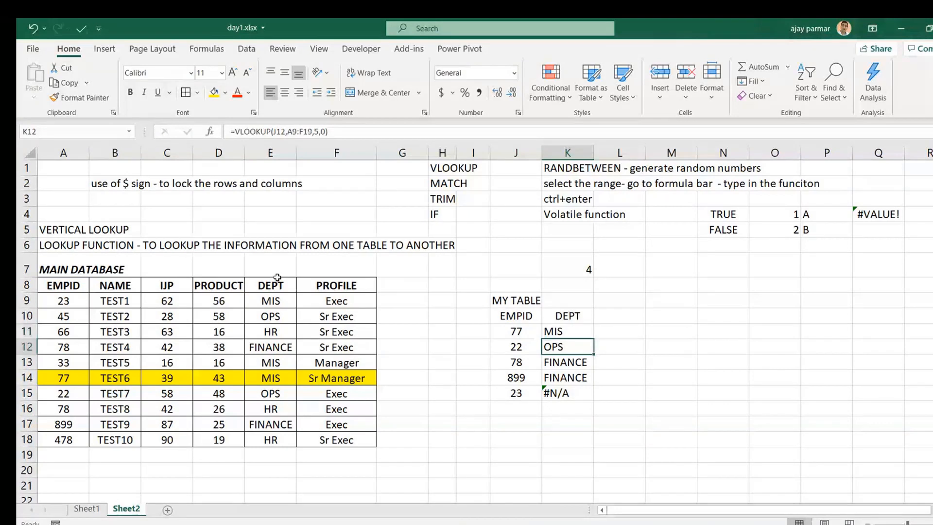
key("F2")
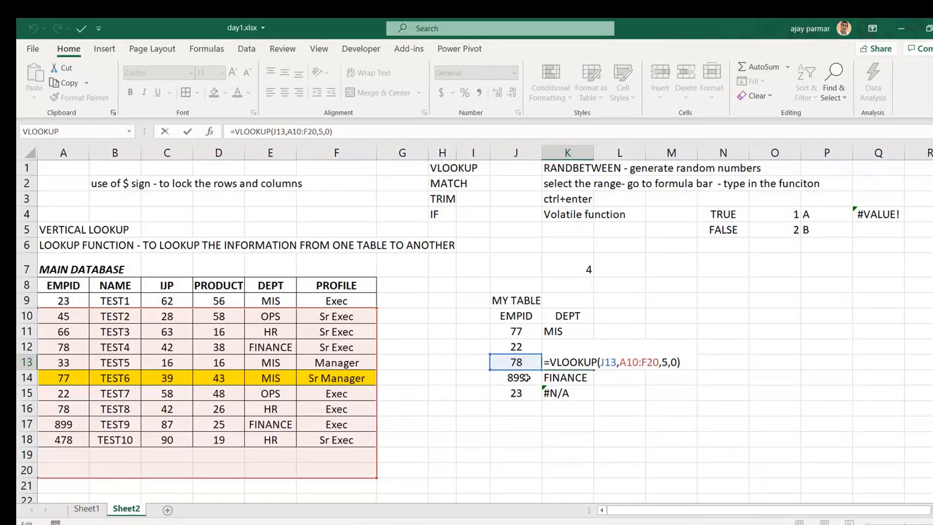
key("Escape")
key("Down")
key("F2")
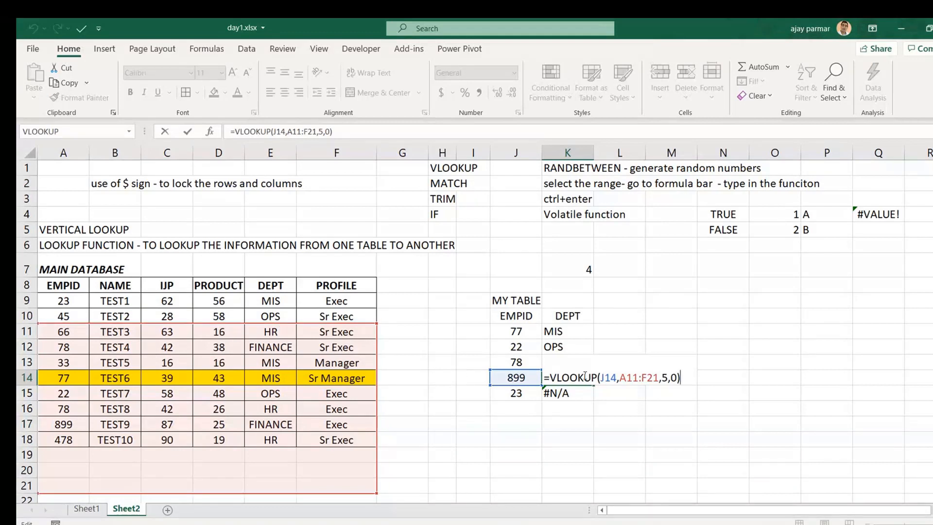
key("ctrl+Return")
left_click(516, 378)
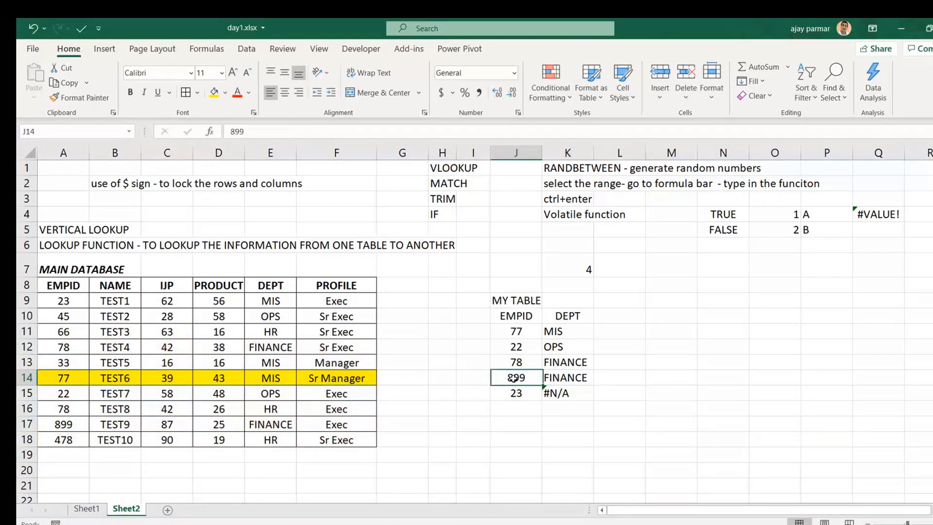
left_click(564, 379)
double_click(565, 379)
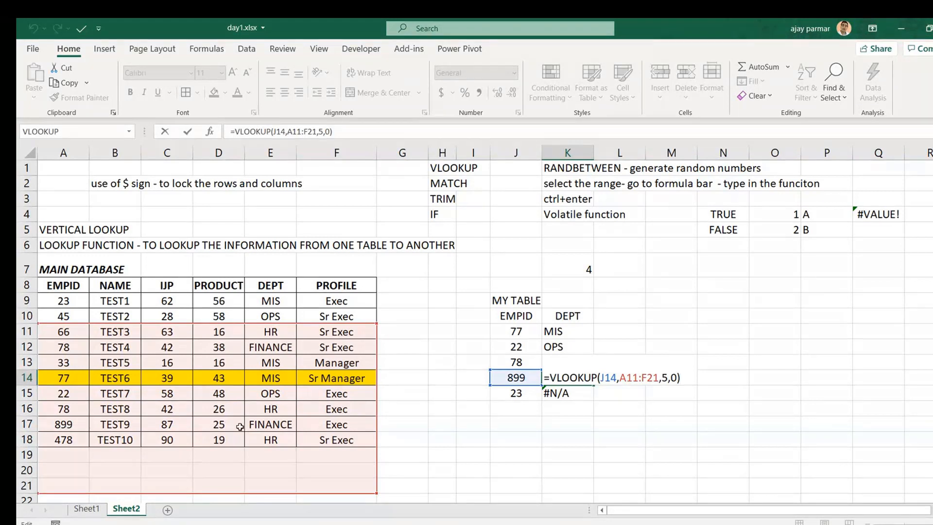
Try shifting the table range of the VLOOKUP in K15 to A8:F18 and on to A16:F26, and discard the edit
key("ctrl+Return")
key("Down")
key("F2")
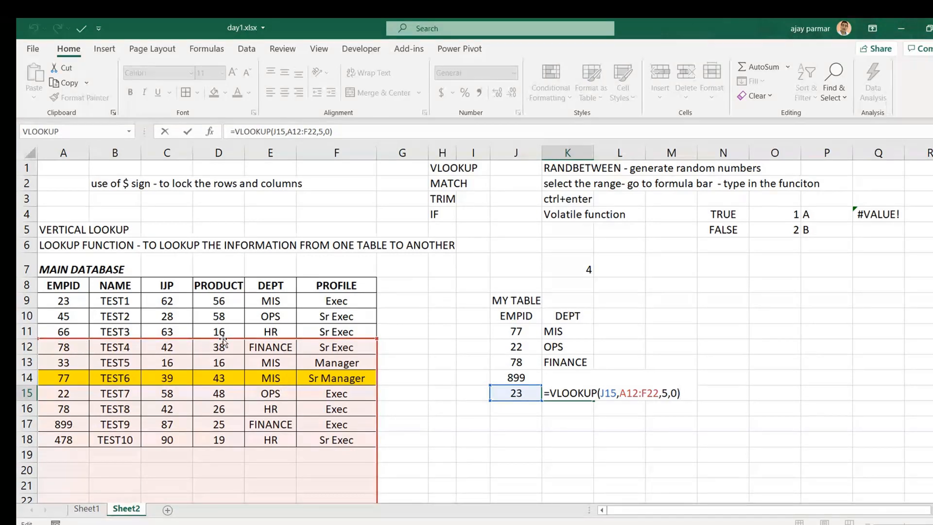
left_click_drag(223, 341, 221, 288)
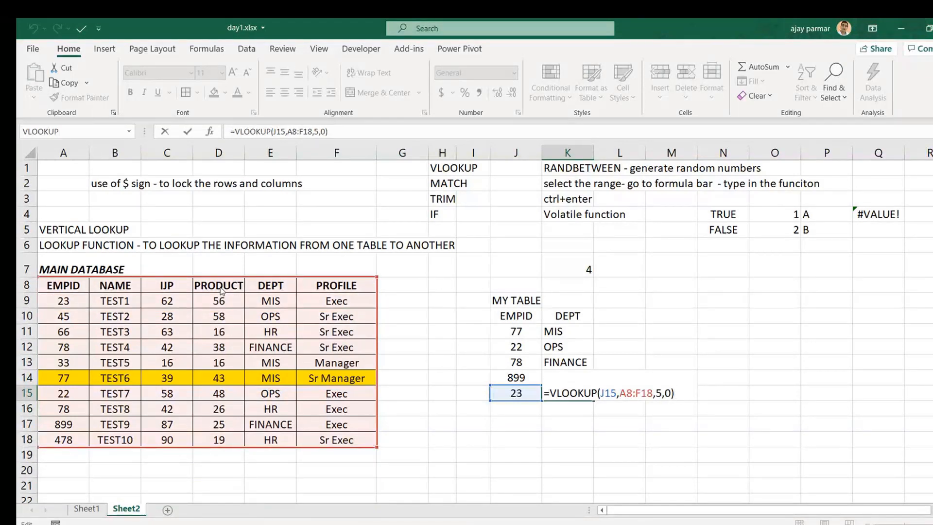
left_click_drag(220, 291, 218, 403)
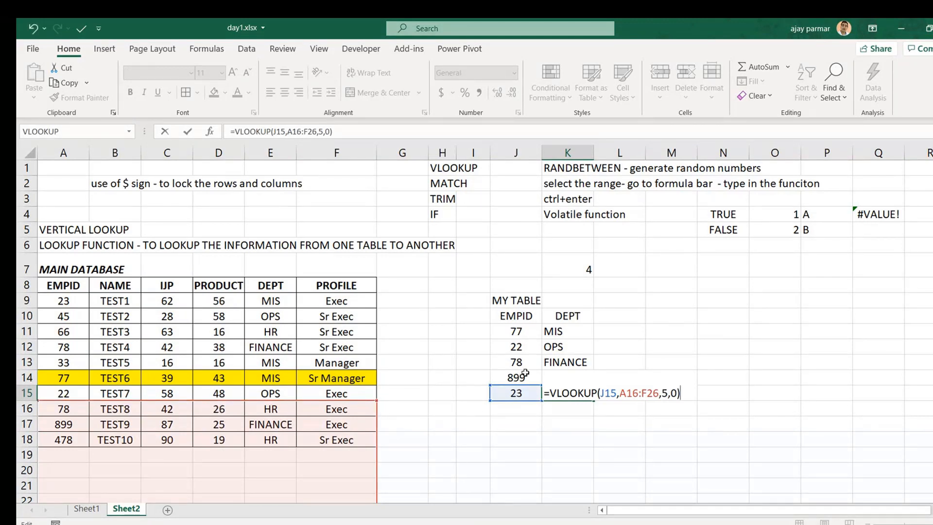
key("Escape")
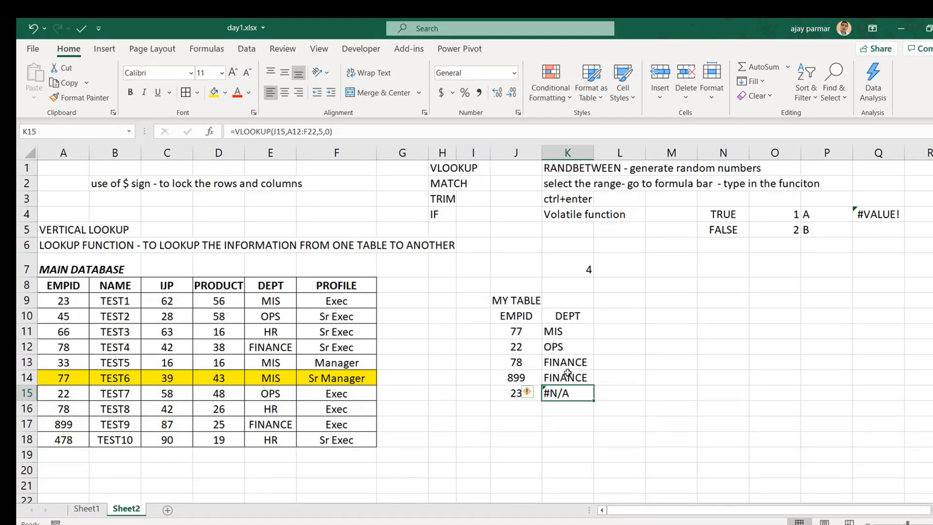
Lock the table range of the VLOOKUP in K11 as $A$8:$F$18 and fill the formula down to K15
left_click(565, 331)
left_click(293, 132)
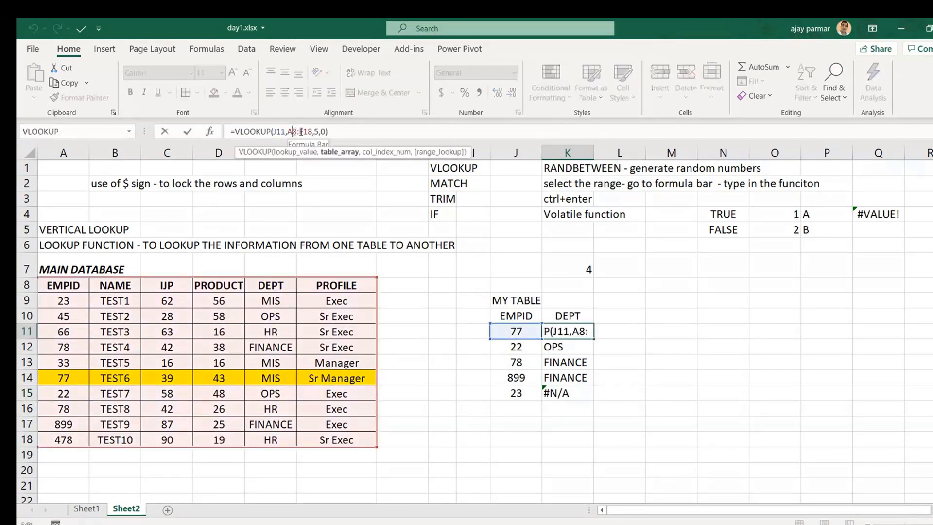
key("F4")
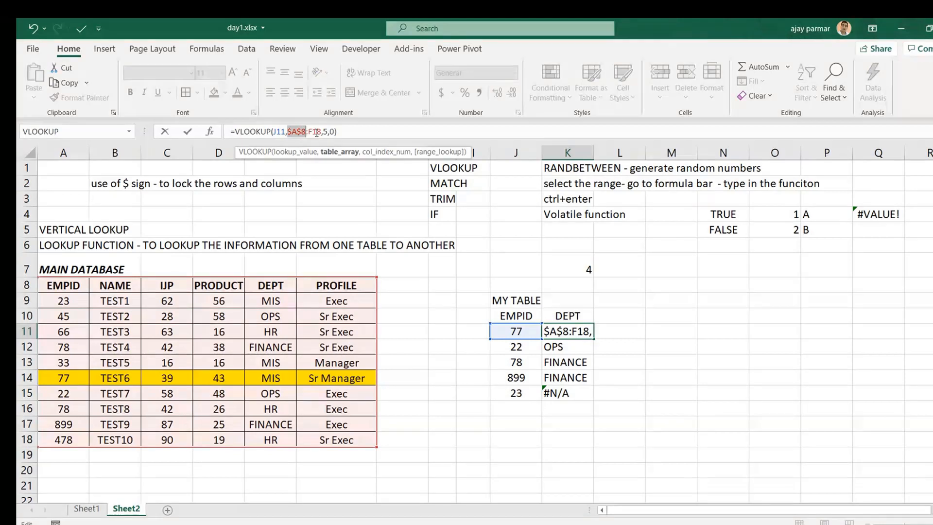
left_click(316, 132)
key("F4")
key("ctrl+Return")
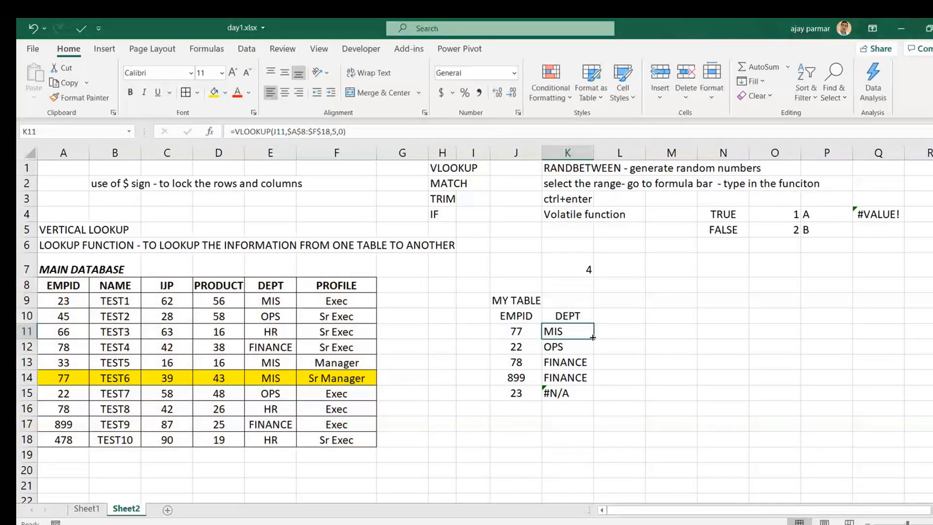
left_click_drag(593, 337, 590, 400)
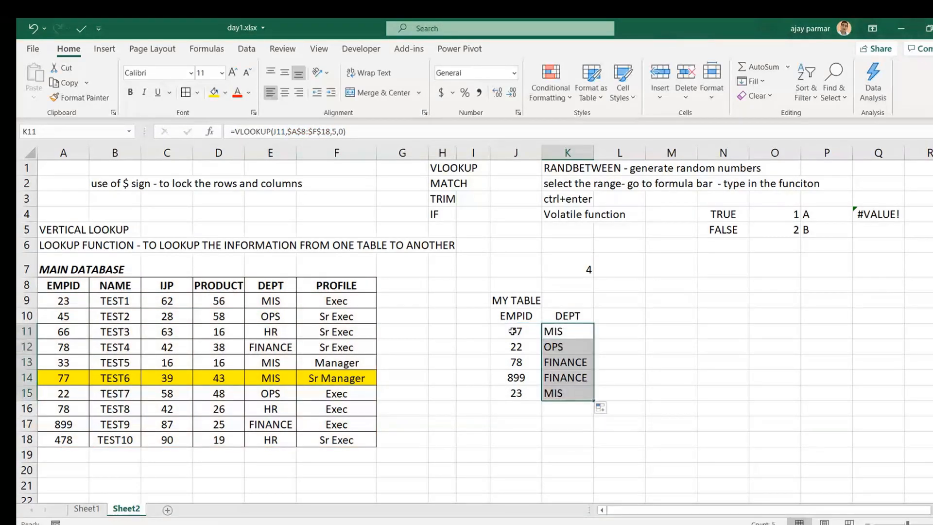
Middle-align the cells of MY TABLE in J10:K15 vertically
left_click(508, 316)
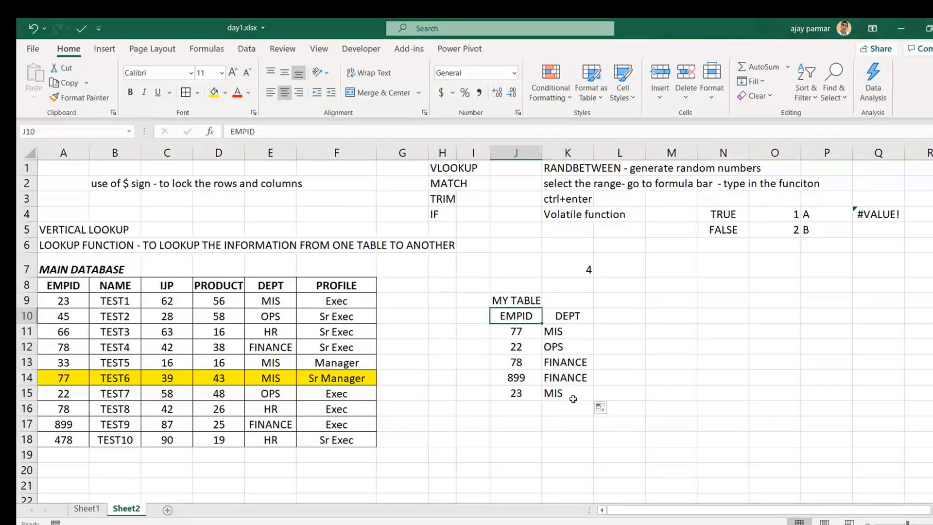
left_click(573, 398, "shift")
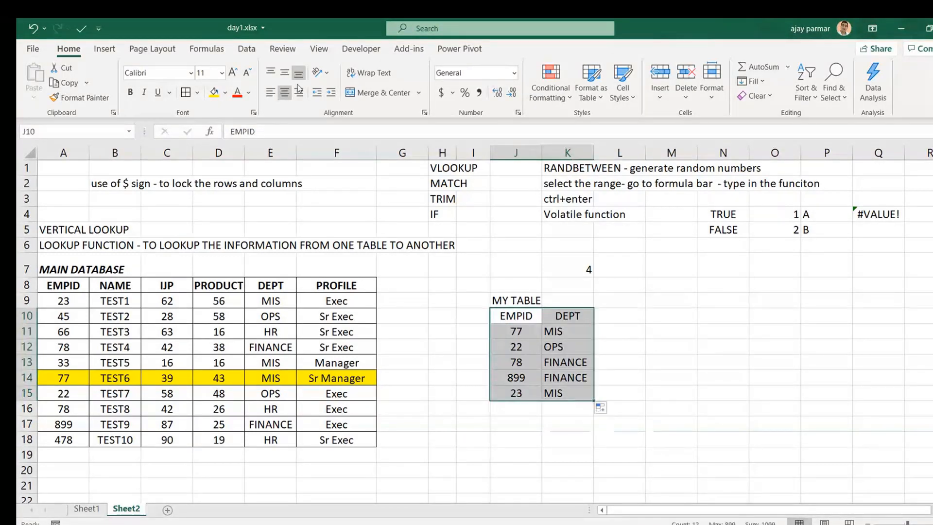
left_click(284, 72)
Apply all borders to MY TABLE in J10:K15
left_click(514, 317)
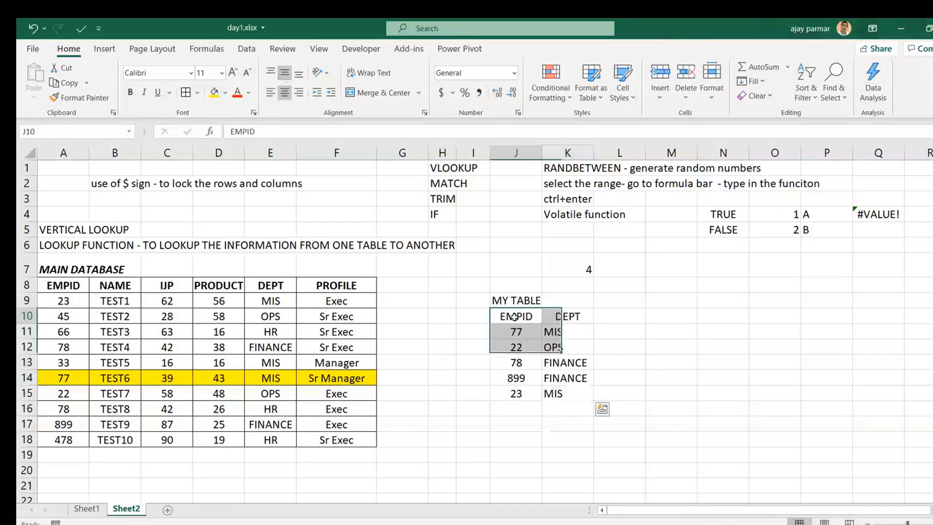
key("ctrl+shift+Right")
key("shift+Down")
key("shift+Down")
key("shift+Down")
key("shift+Down")
key("shift+Down")
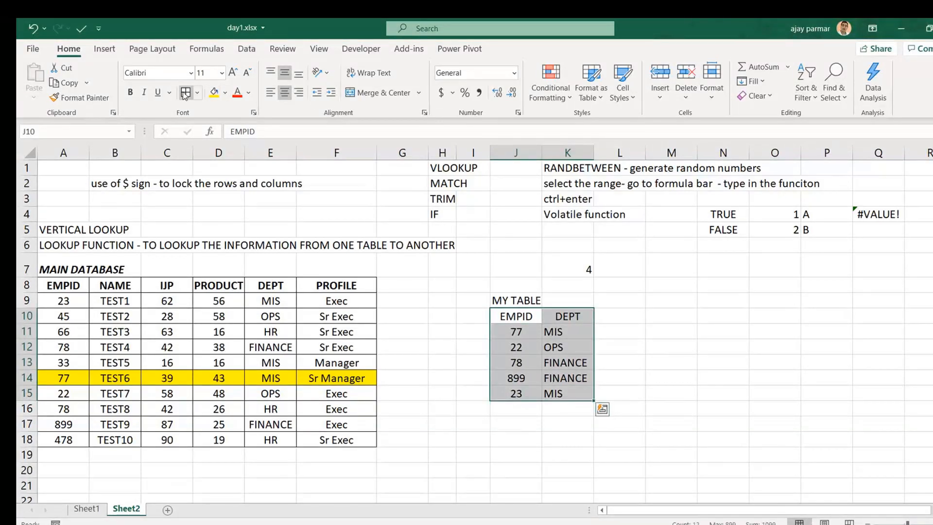
left_click(585, 329)
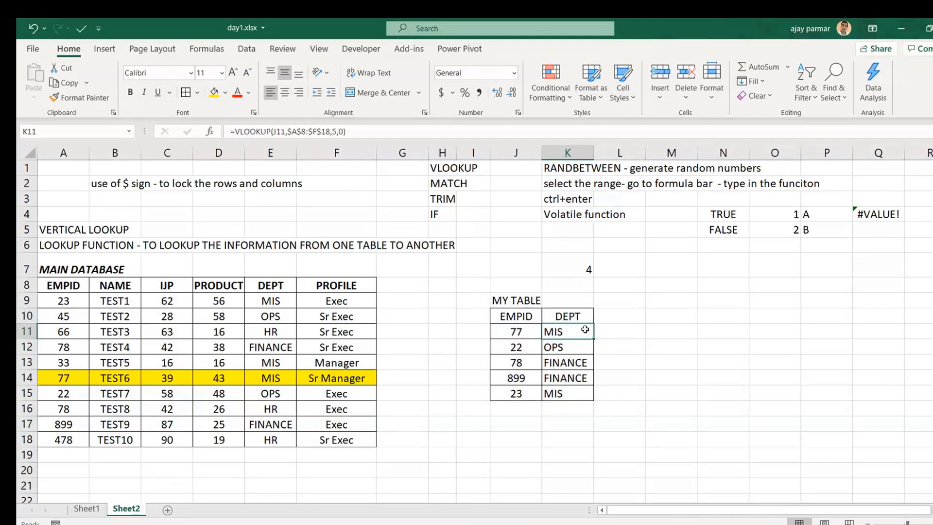
Center the entries in J11:K15 horizontally and widen column J slightly
left_click(516, 332)
key("shift+Right")
key("shift+Down")
key("shift+Down")
key("shift+Down")
key("shift+Down")
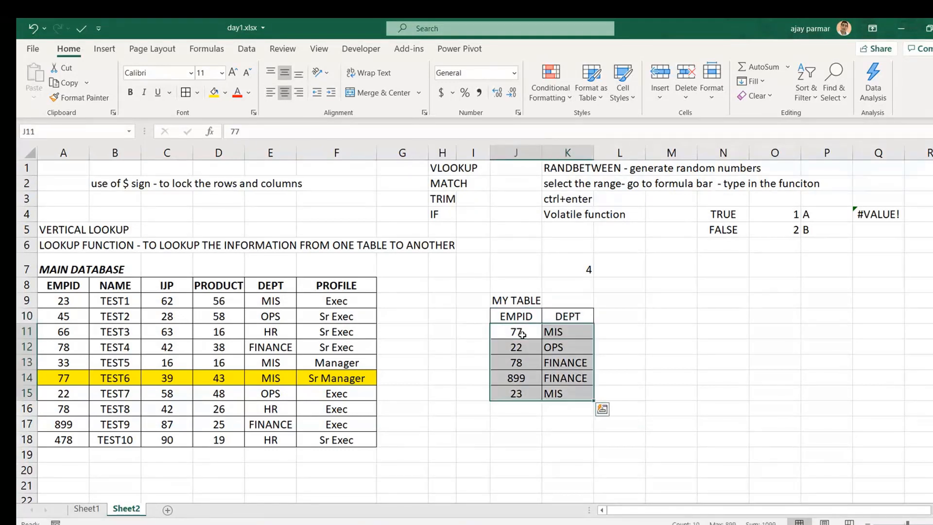
left_click(285, 93)
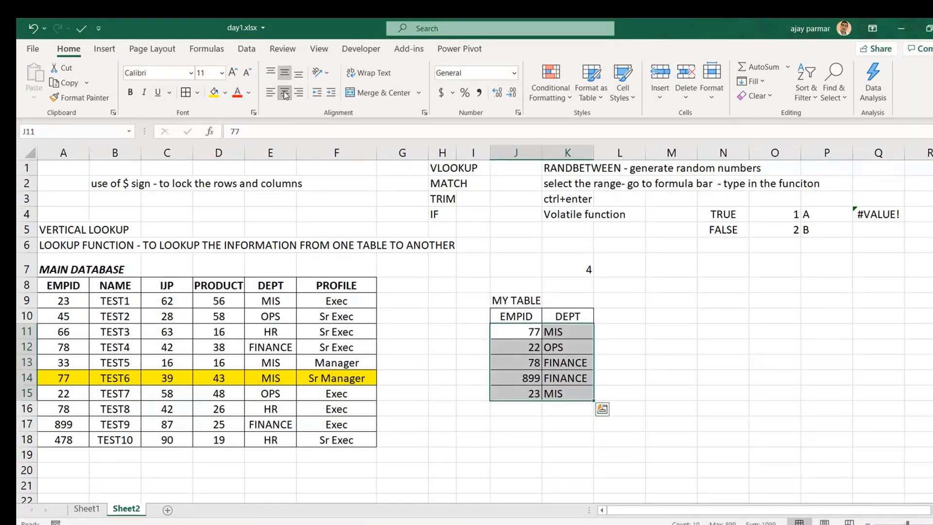
left_click(285, 93)
left_click(575, 345)
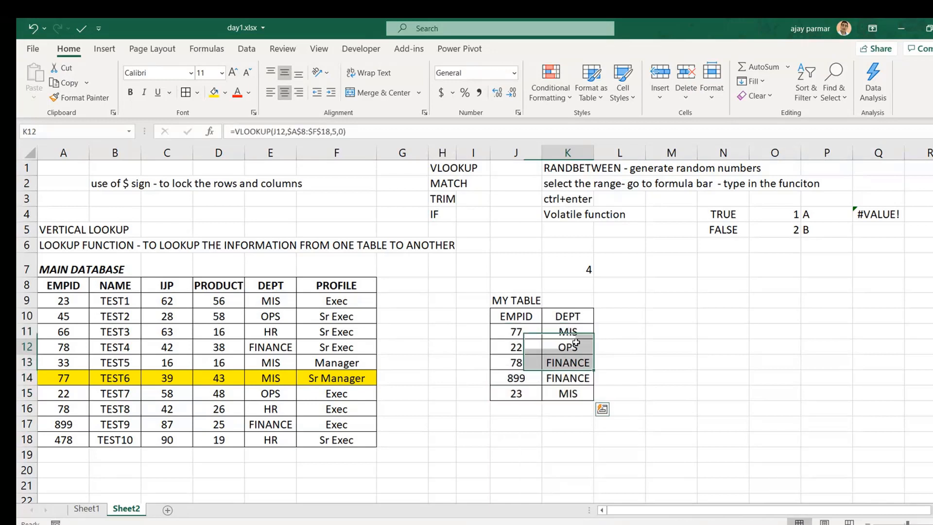
left_click_drag(542, 152, 552, 153)
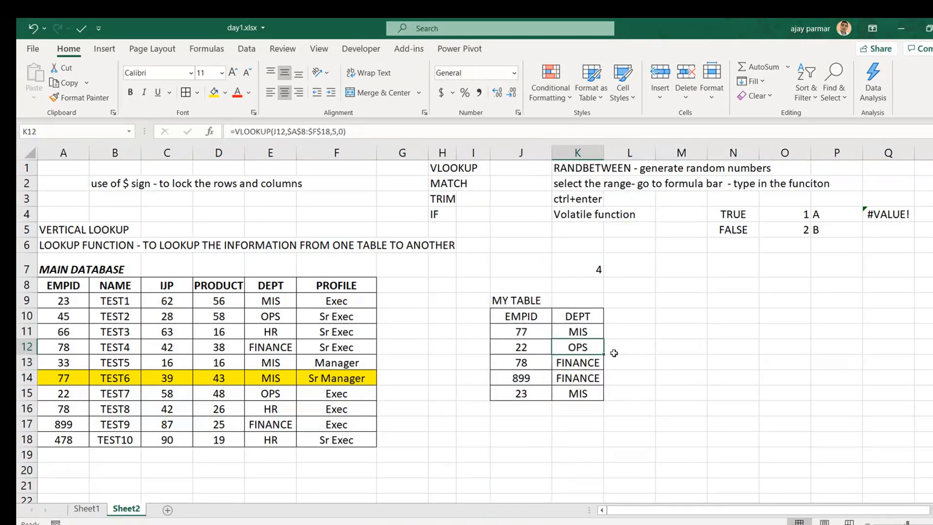
Bold the EMPID and DEPT headers of MY TABLE and widen the PRODUCT column of MAIN DATABASE slightly
left_click(571, 316)
left_click(525, 316)
key("shift+Right")
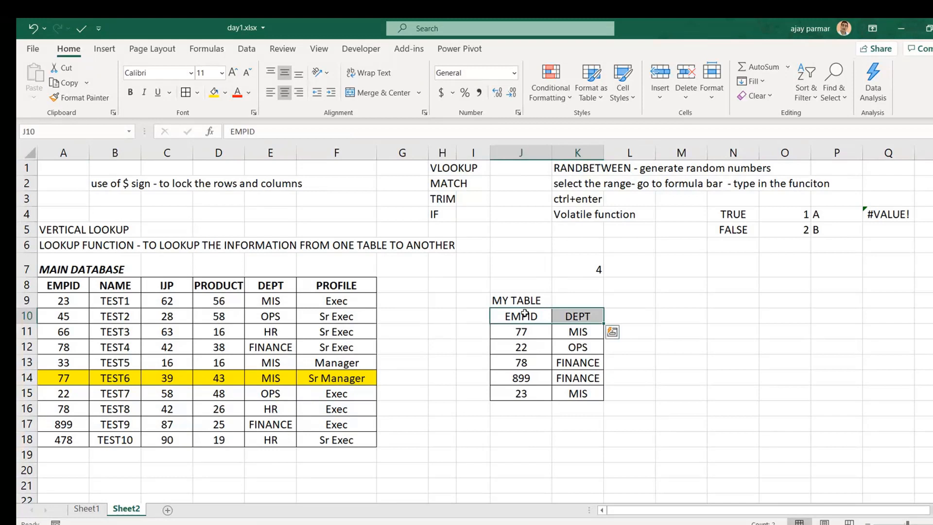
key("ctrl+b")
left_click(533, 317)
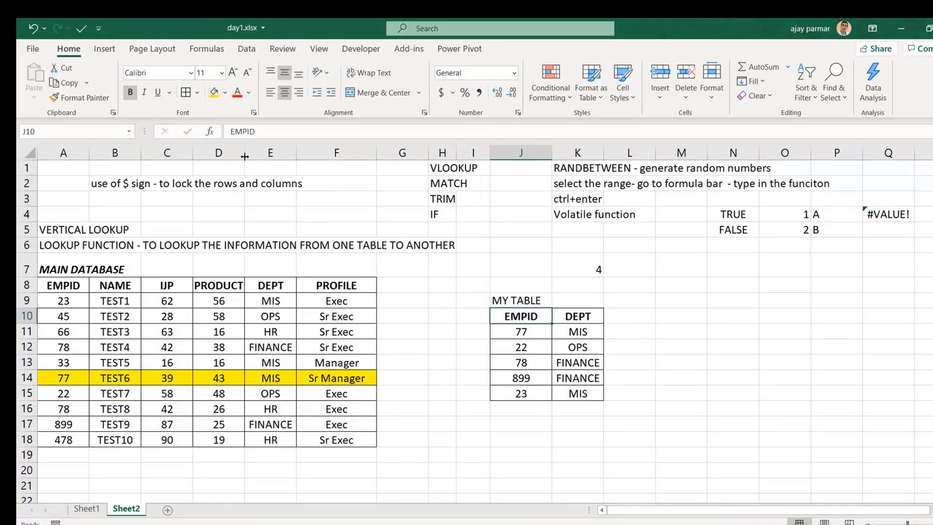
left_click_drag(244, 154, 253, 156)
Start a VLOOKUP formula in M11 to show its argument list, and discard it
left_click(646, 327)
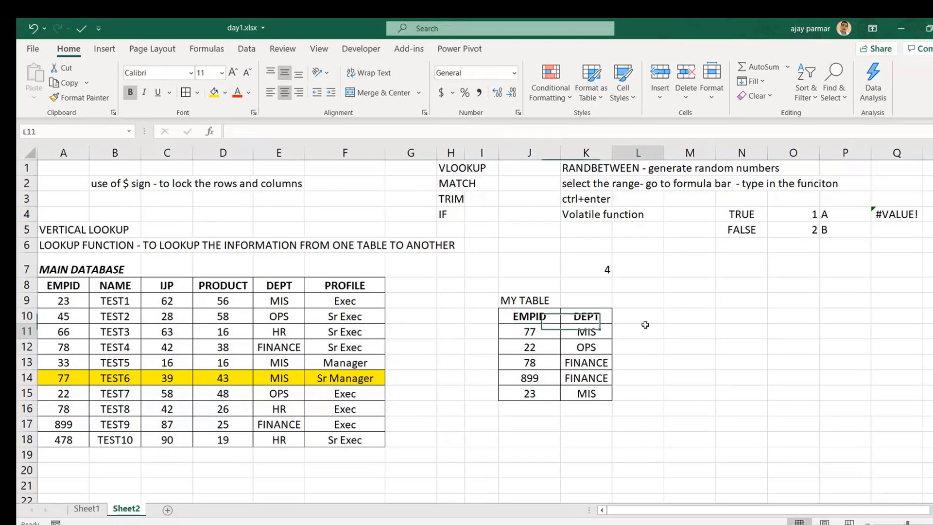
key("Right")
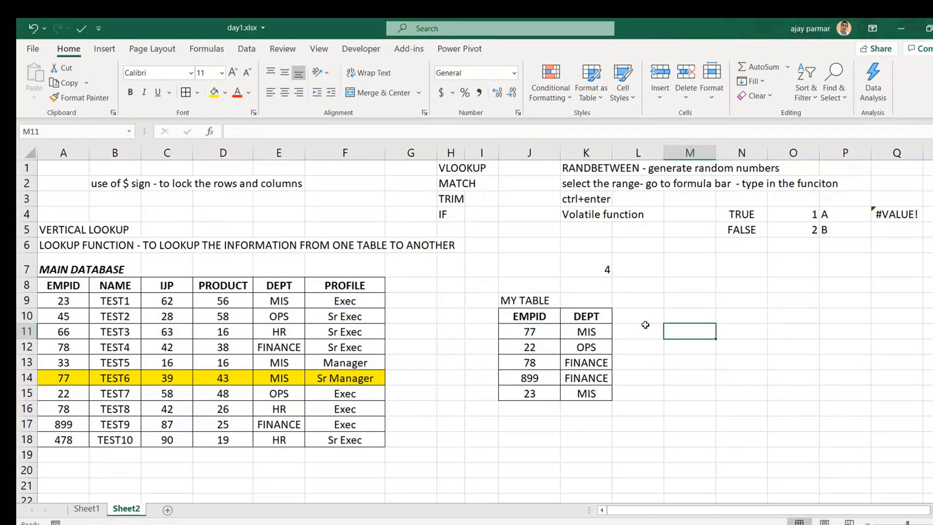
type("=VLOO")
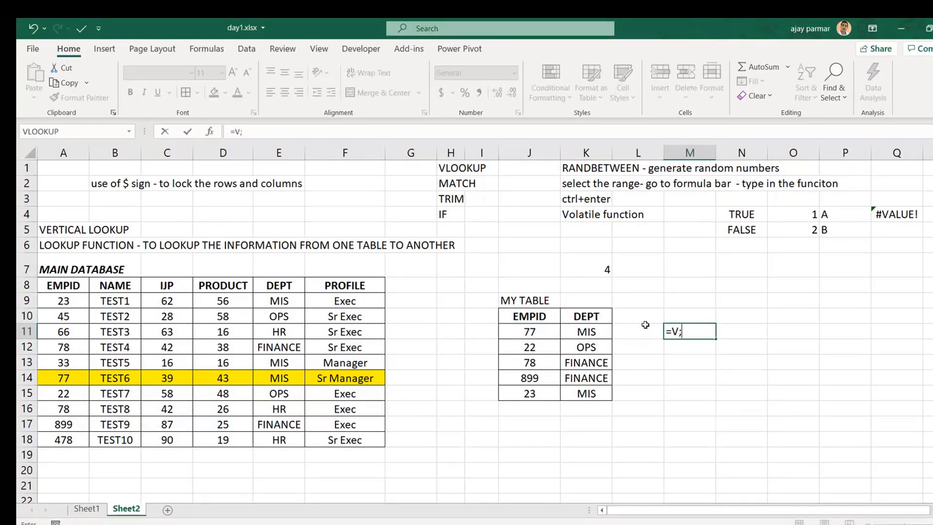
type("K")
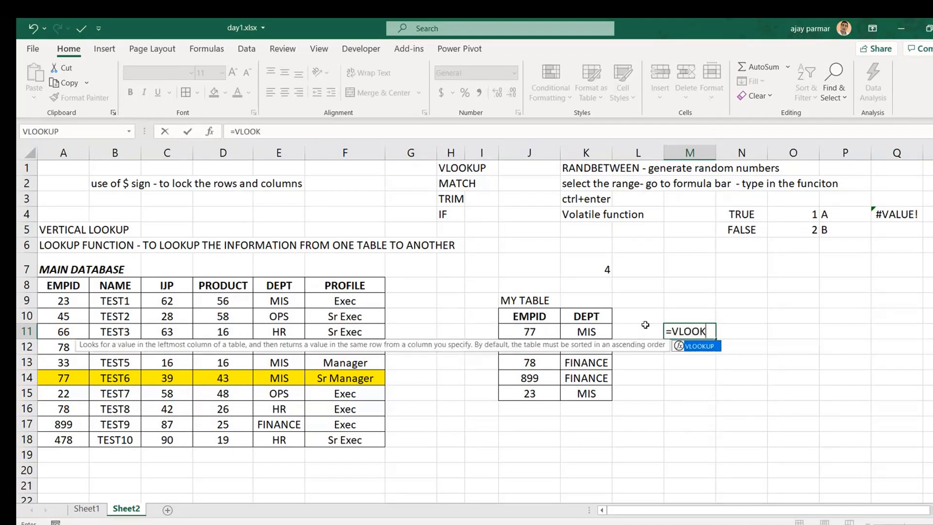
type("UP")
type("(")
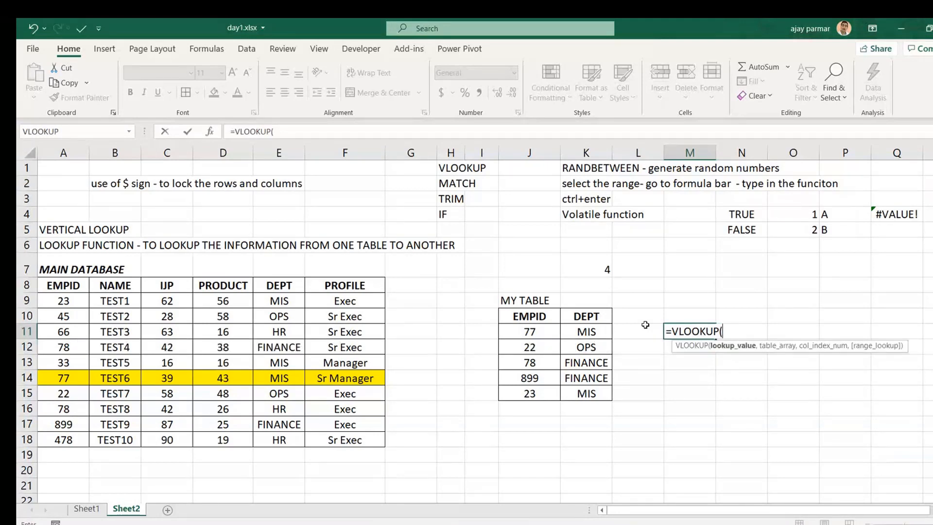
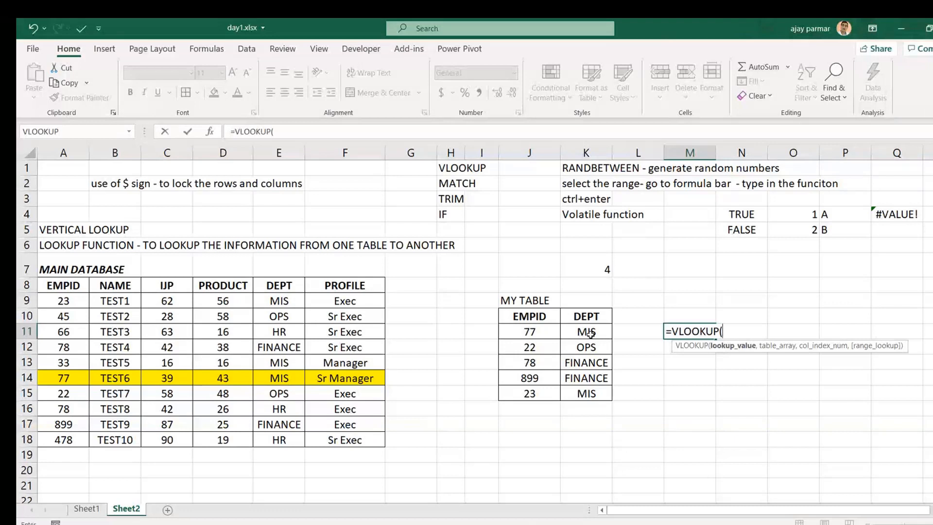
key("Escape")
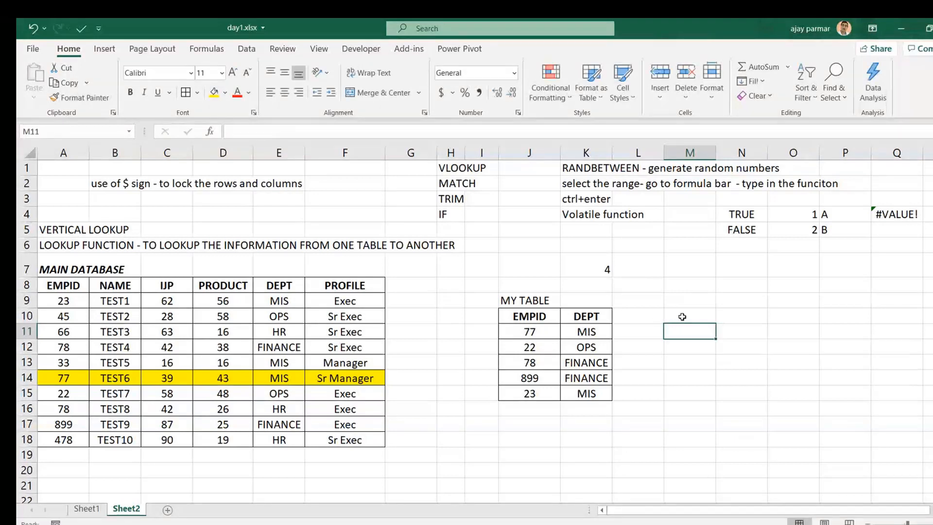
Enter the heading DEPT in M10
left_click(675, 315)
type("DEPO")
key("BackSpace")
type("T")
key("Return")
Search the EMPID values of MAIN DATABASE (A9:A18) for 77
left_click_drag(65, 299, 65, 315)
key("shift+Down")
key("shift+Down")
key("shift+Down")
key("shift+Down")
key("shift+Down")
key("shift+Down")
key("shift+Down")
key("shift+Down")
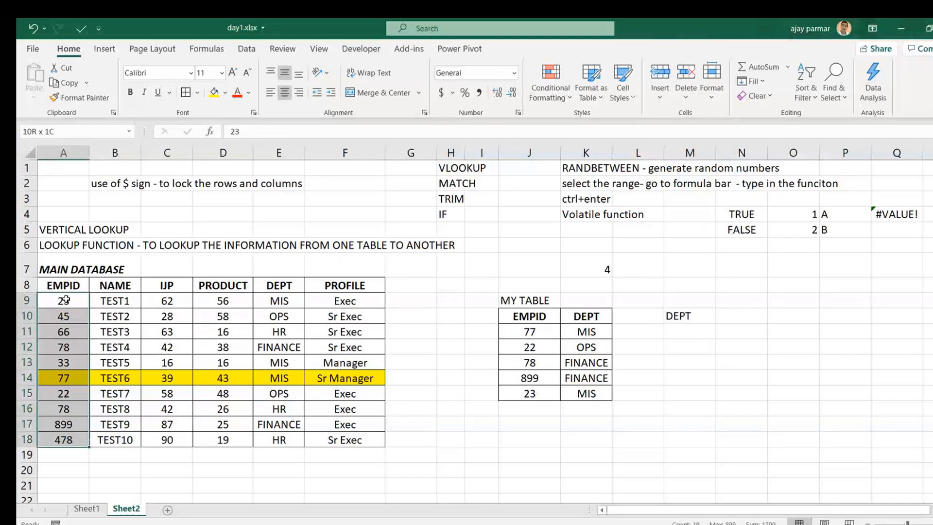
key("ctrl+f")
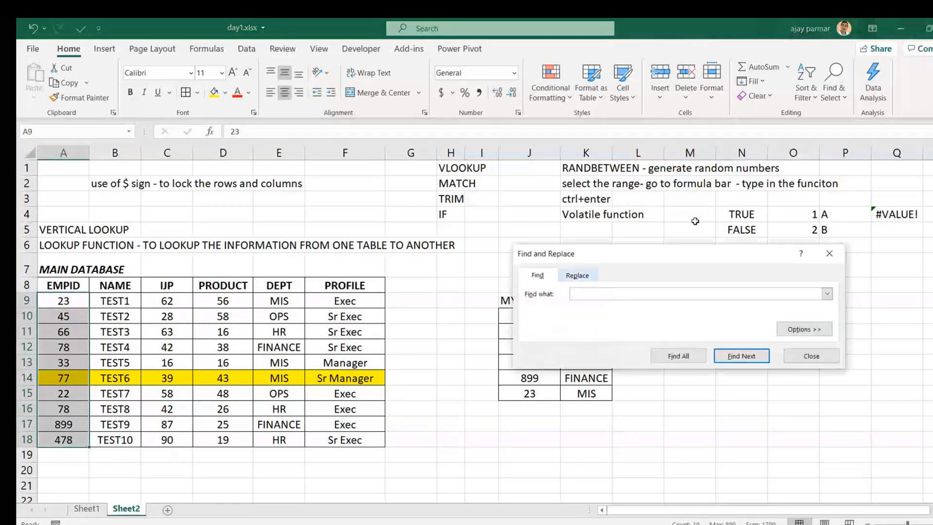
left_click_drag(678, 254, 716, 155)
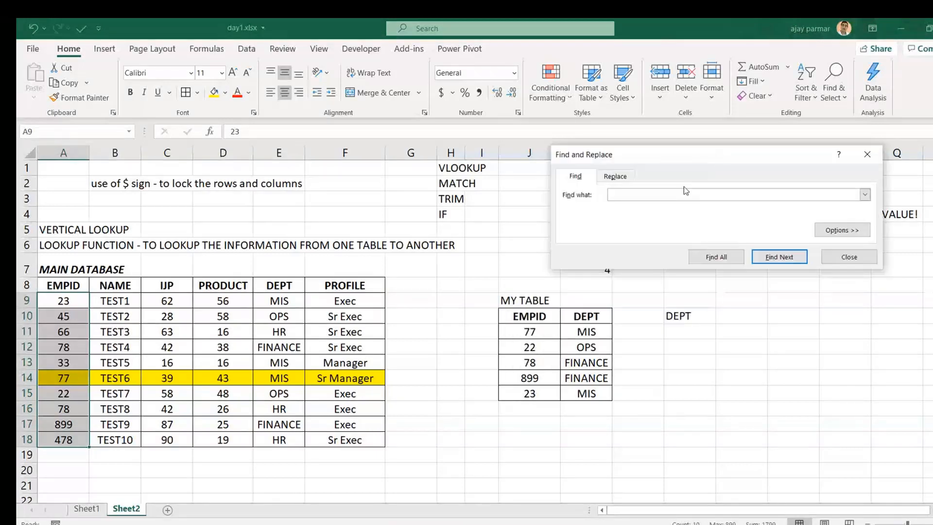
type("77")
left_click(789, 259)
left_click(840, 258)
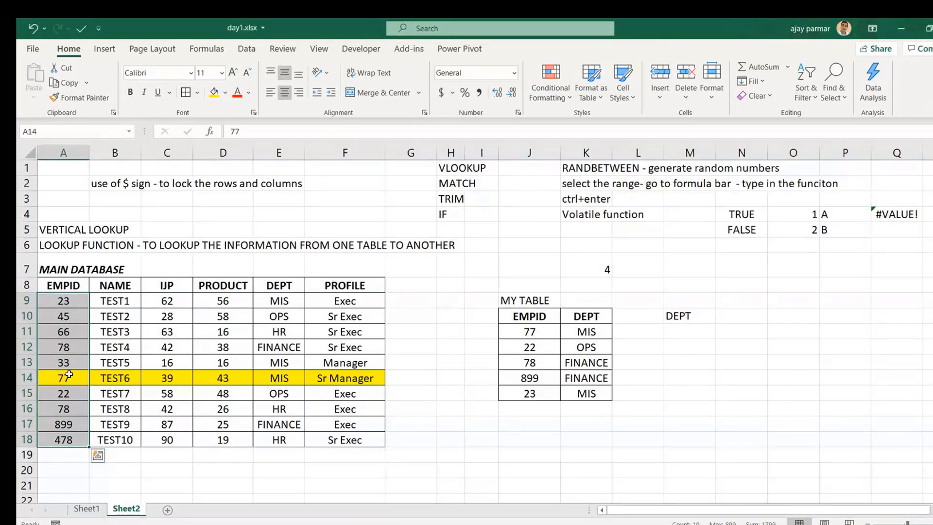
Follow row 14 across to its DEPT value, copy E14, and select K11 in MY TABLE
left_click(118, 379)
key("Right")
key("Right")
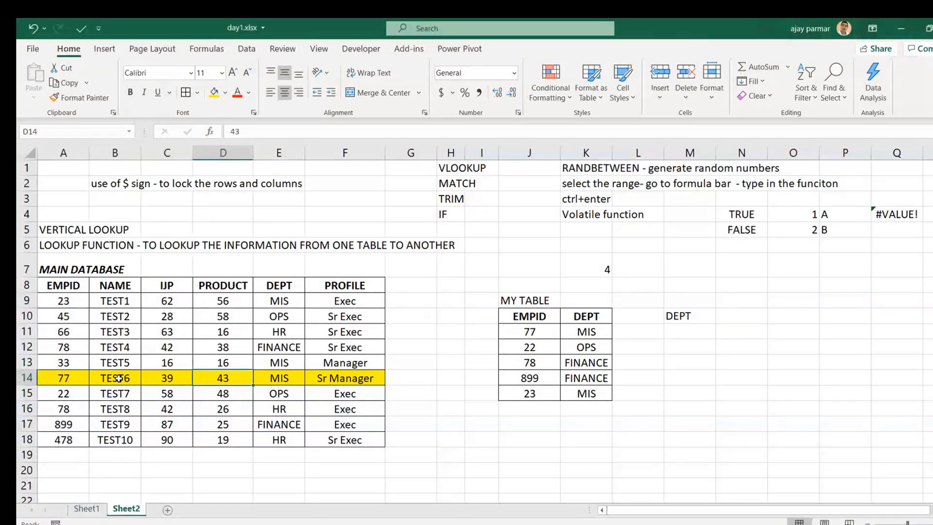
key("Right")
key("ctrl+c")
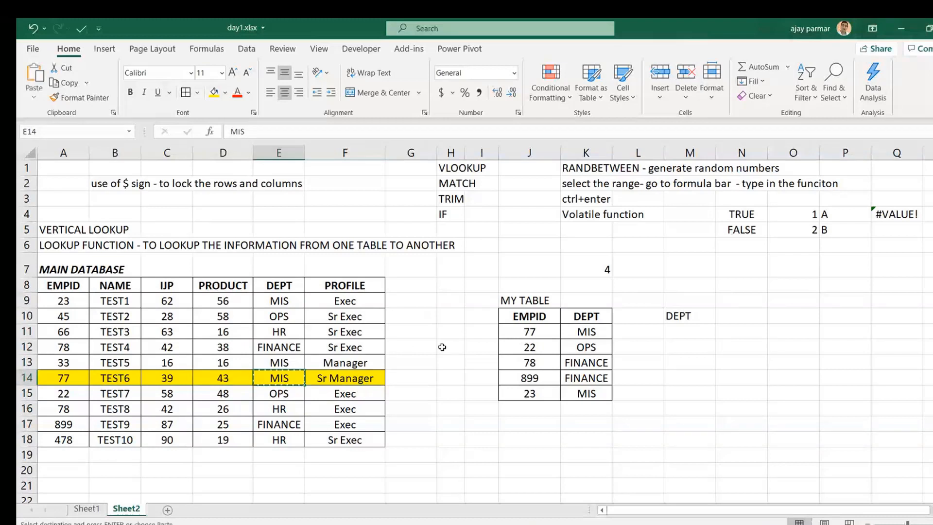
left_click(596, 331)
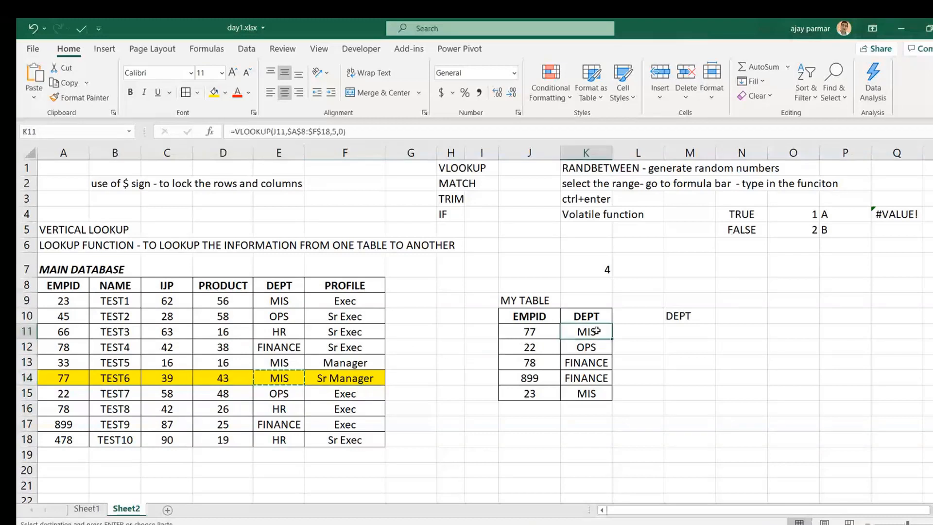
Select column A, enter 22 as the value to find, and close the search
left_click(69, 300)
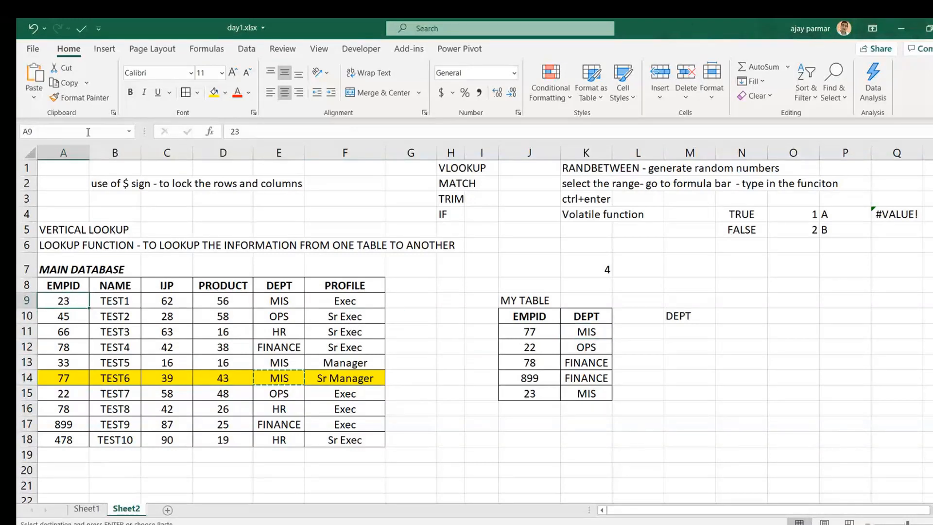
left_click(62, 150)
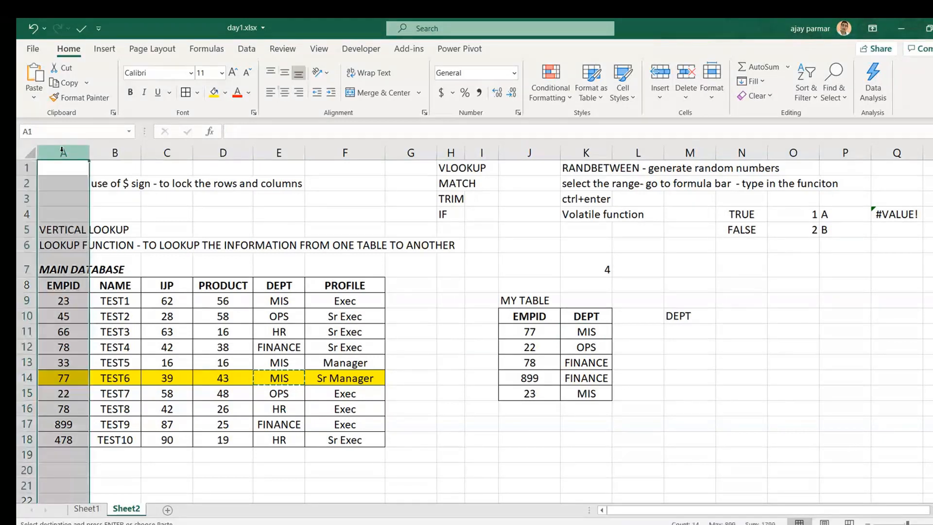
key("ctrl+f")
type("22")
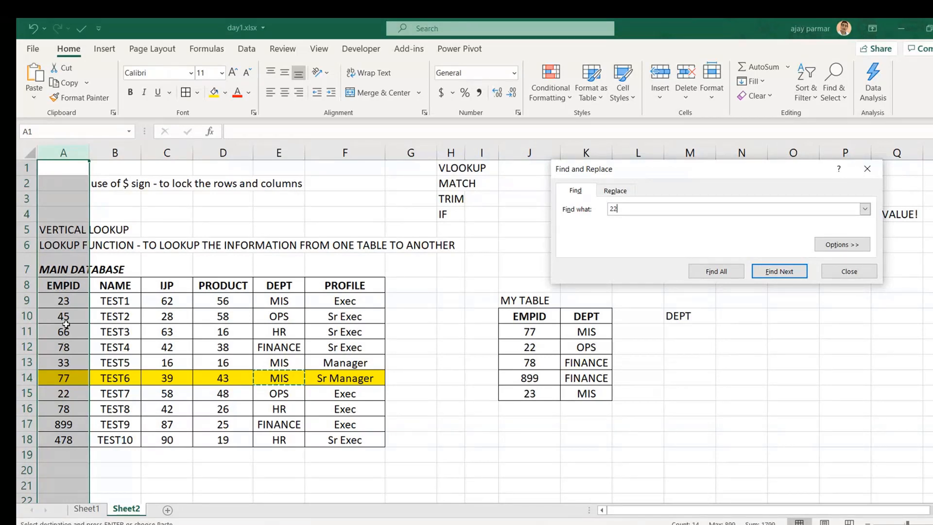
left_click(859, 272)
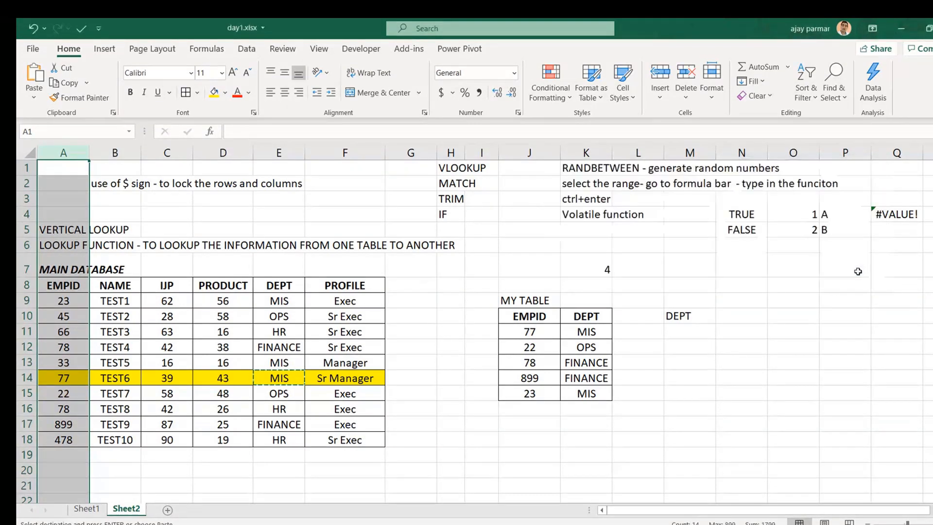
Examine the K11 lookup formula, the MY TABLE range J10:K15, and its EMPID column
left_click(565, 326)
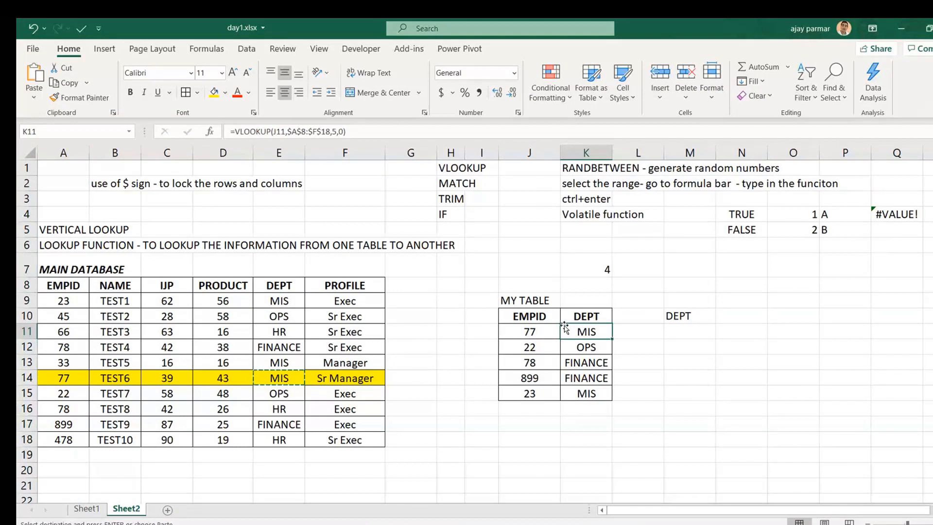
left_click(692, 334)
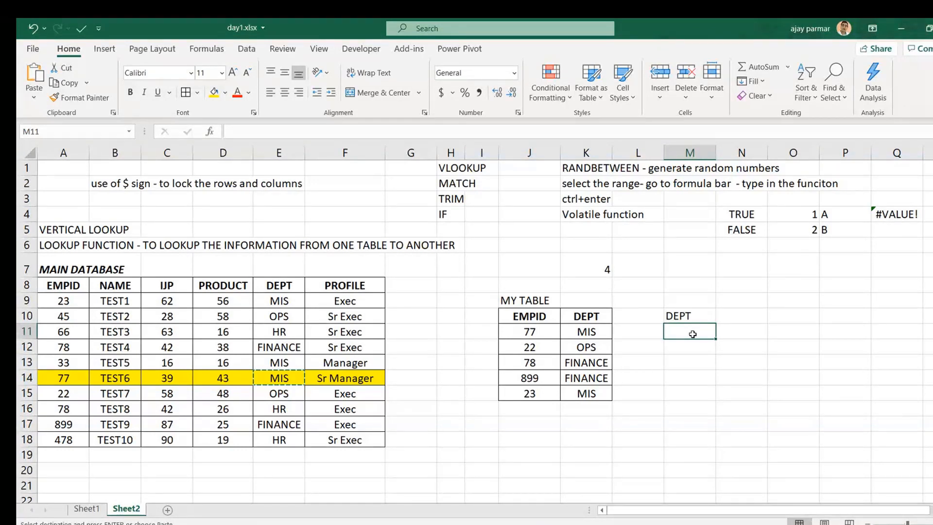
left_click(509, 317)
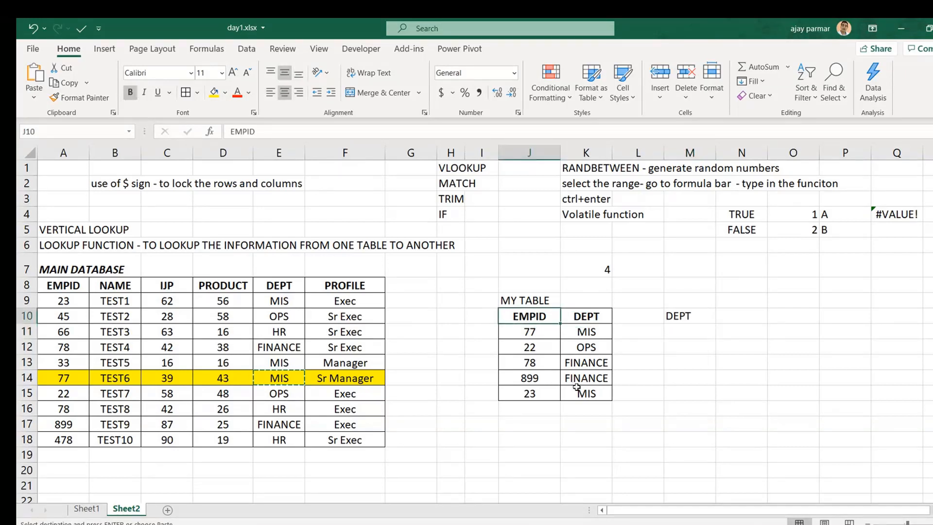
left_click(596, 395, "shift")
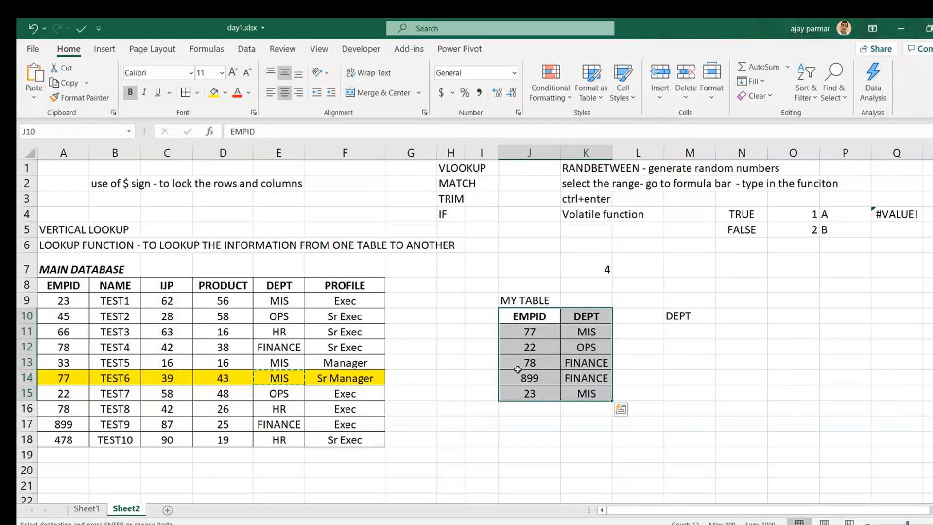
left_click(533, 317)
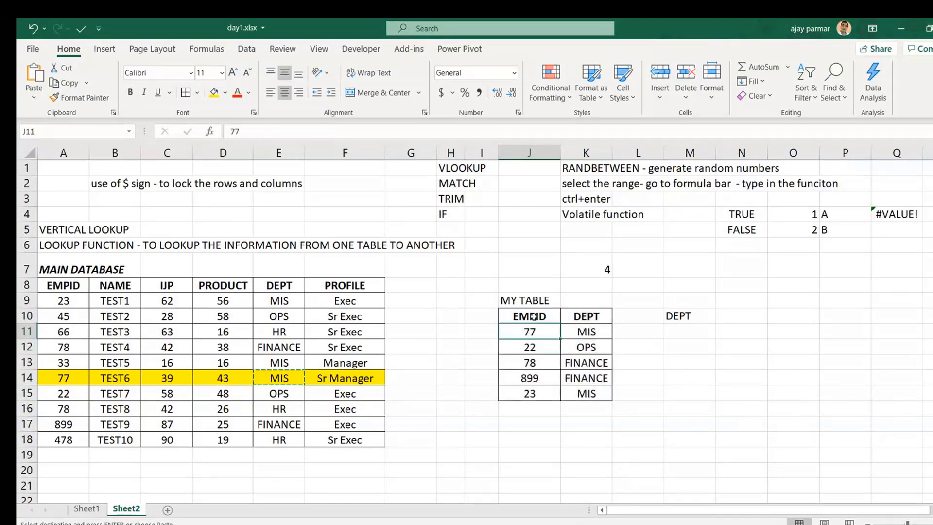
key("shift+Down")
key("shift+Down")
key("shift+Down")
key("shift+Down")
key("shift+Down")
key("shift+Down")
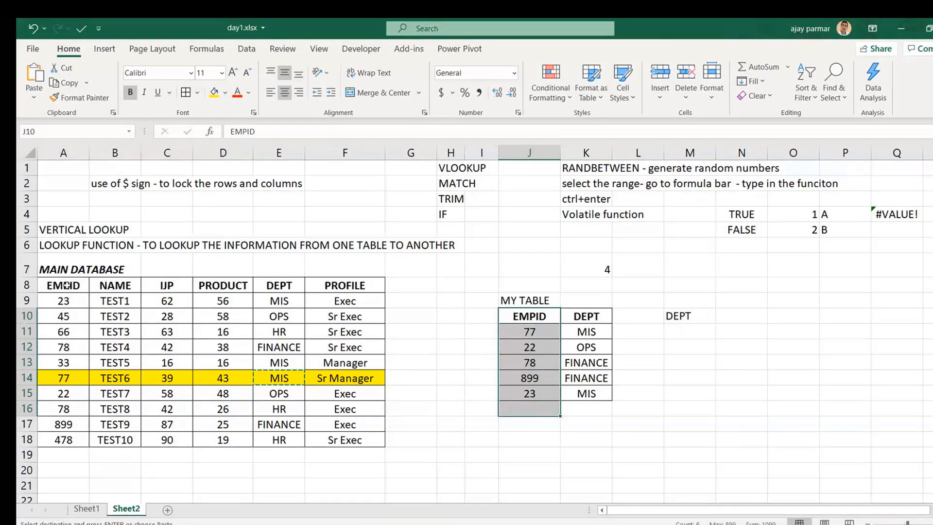
Compare the EMPID column of MAIN DATABASE (A8:A18) with the EMPID column of MY TABLE (J10:J15)
left_click_drag(67, 285, 345, 440)
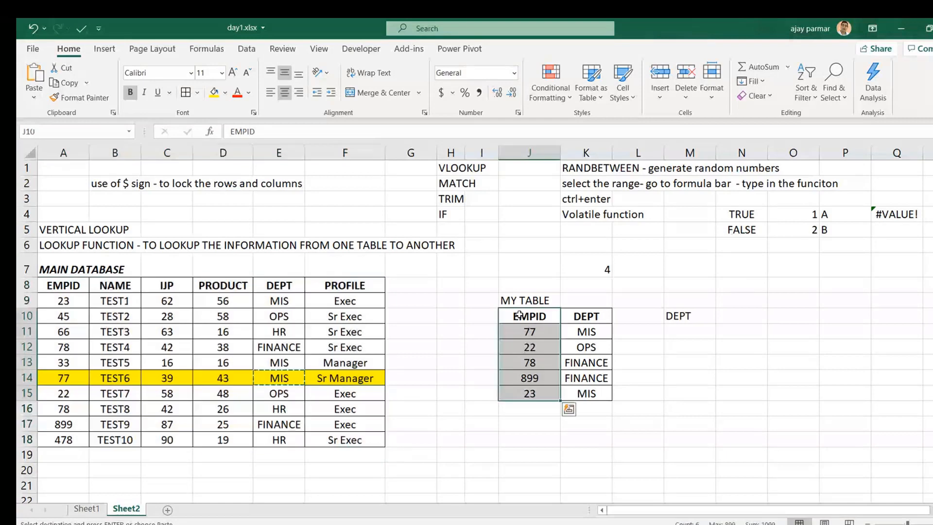
left_click(61, 286)
key("ctrl+shift+Down")
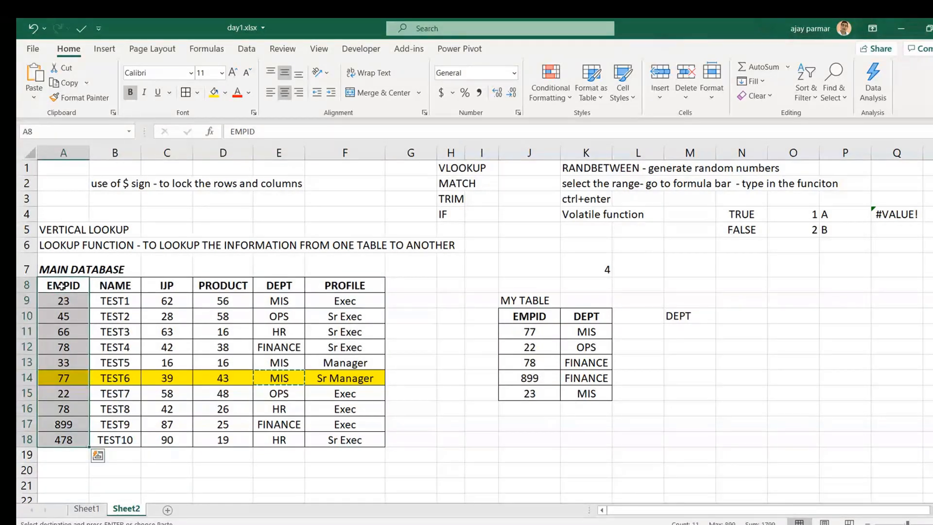
left_click(531, 316)
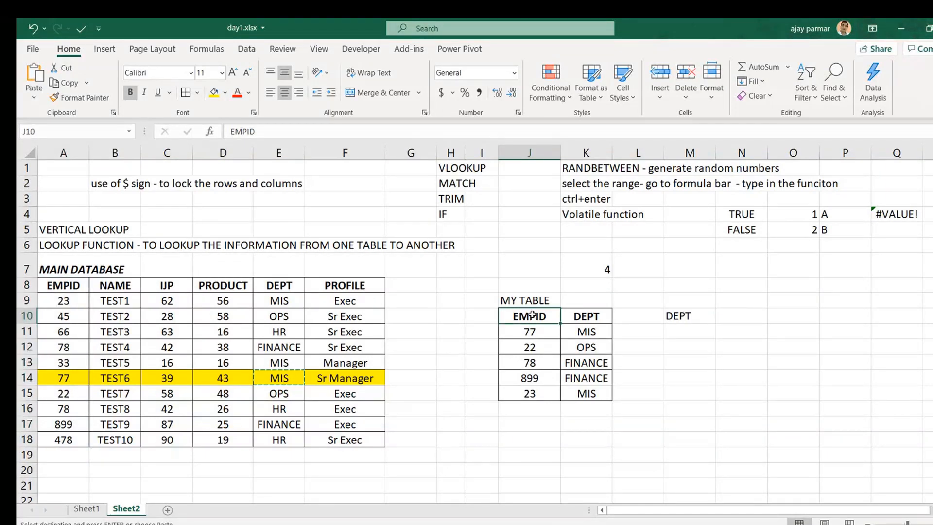
key("ctrl+shift+Down")
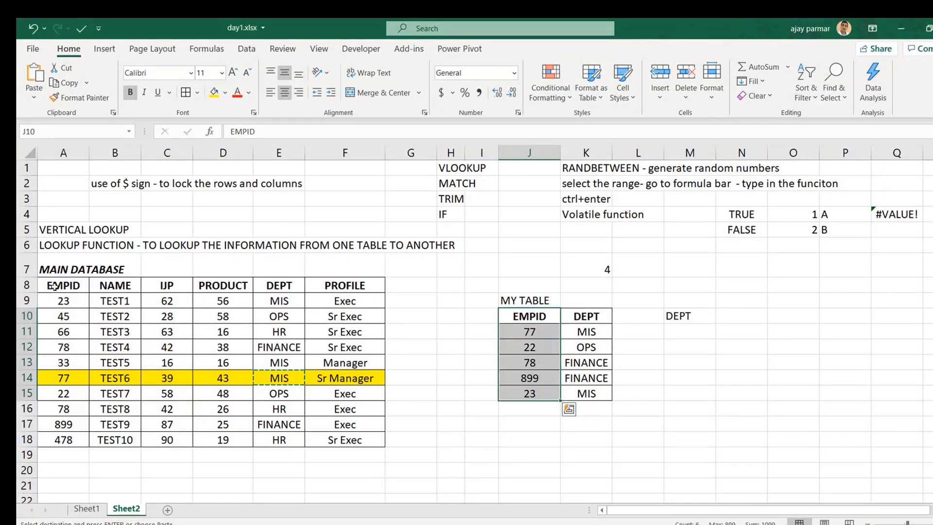
left_click(54, 286)
key("ctrl+shift+Down")
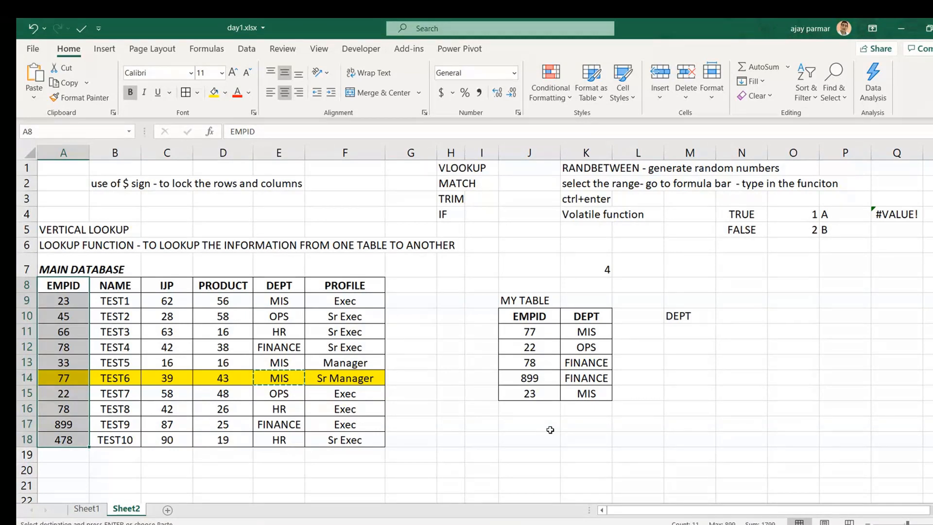
left_click(524, 313)
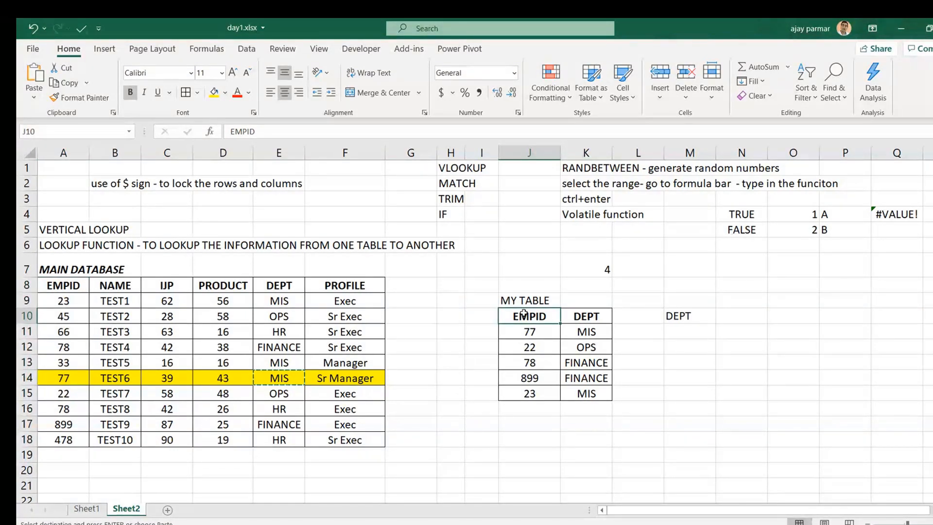
Start a VLOOKUP formula in M11, trying J11 as the lookup value and clearing that reference
left_click(702, 333)
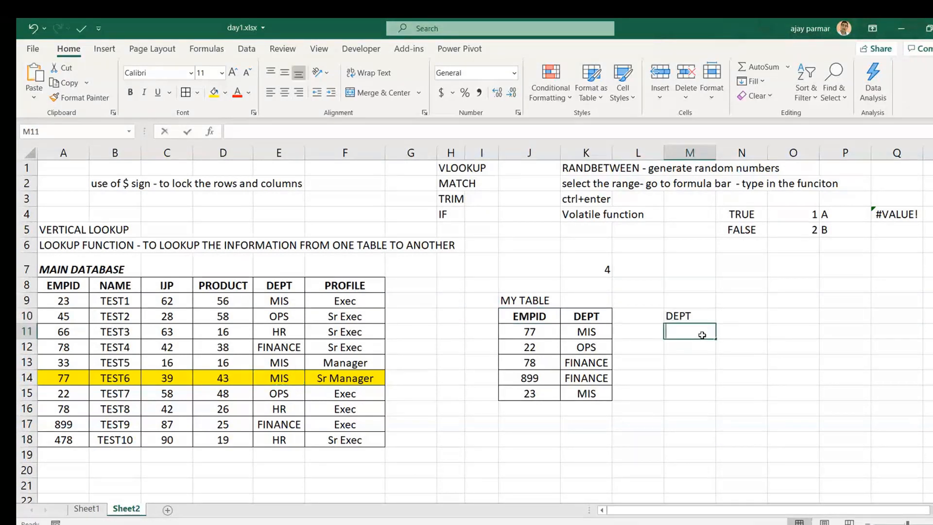
type("=VL")
key("Tab")
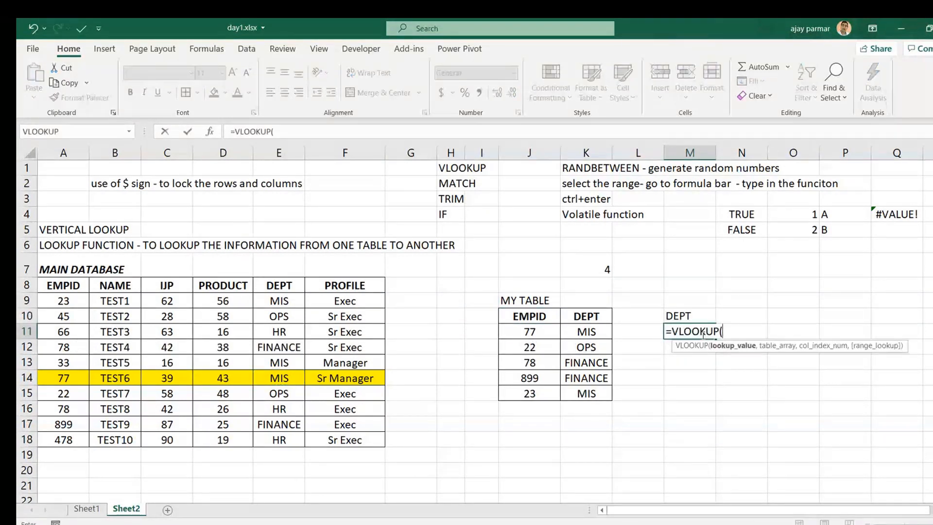
left_click(545, 330)
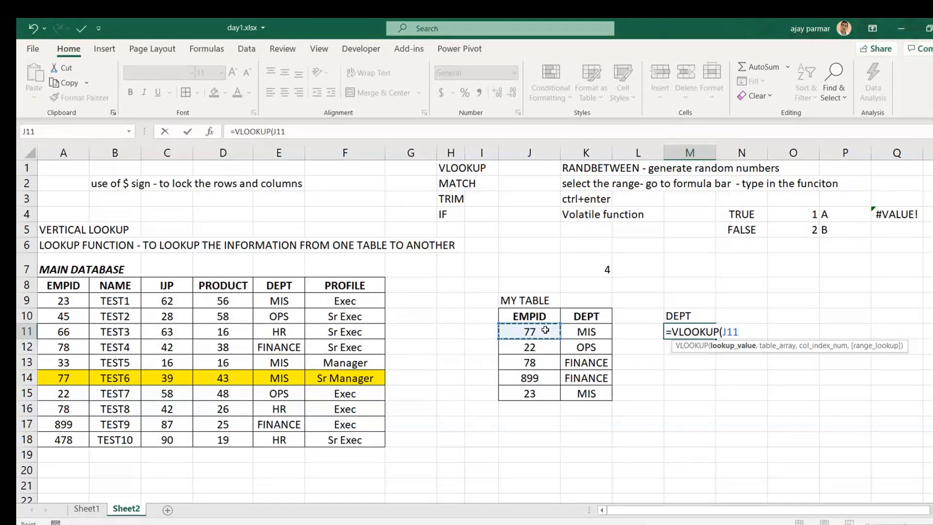
key("BackSpace")
key("BackSpace")
key("BackSpace")
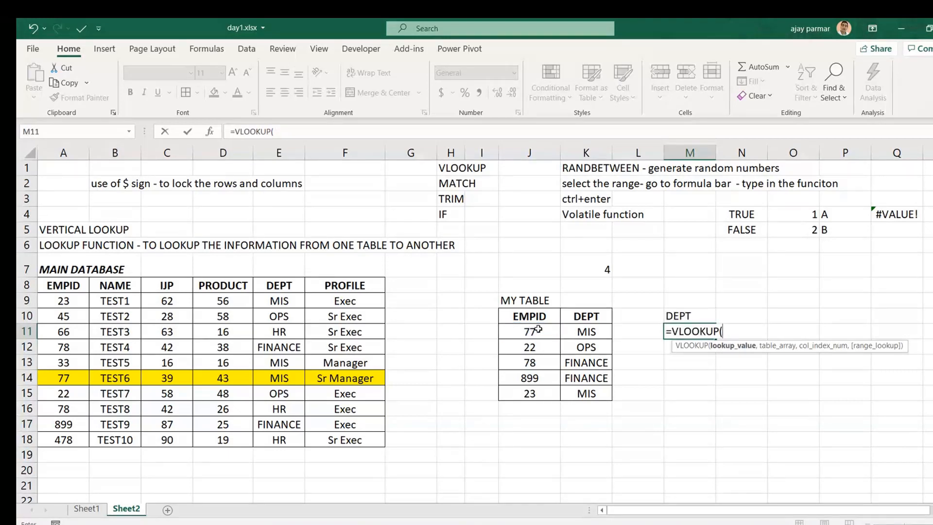
Try A14 as the lookup value, and move the reference down column A to A61 and back up to A5
left_click(62, 382)
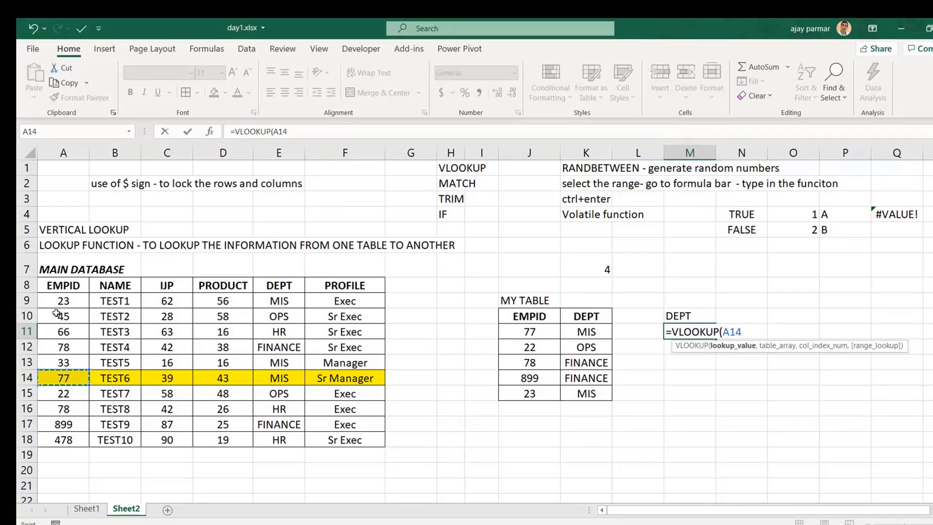
left_click(66, 475)
key("Down")
key("Down")
key("Down")
key("Down")
key("Down")
key("Down")
key("Down")
key("Down")
key("Down")
key("Down")
key("Down")
key("Down")
key("Down")
key("Down")
key("Down")
key("Down")
key("Down")
key("Down")
key("Down")
key("Down")
key("Down")
key("Down")
key("Down")
key("Down")
key("Down")
key("Down")
key("Down")
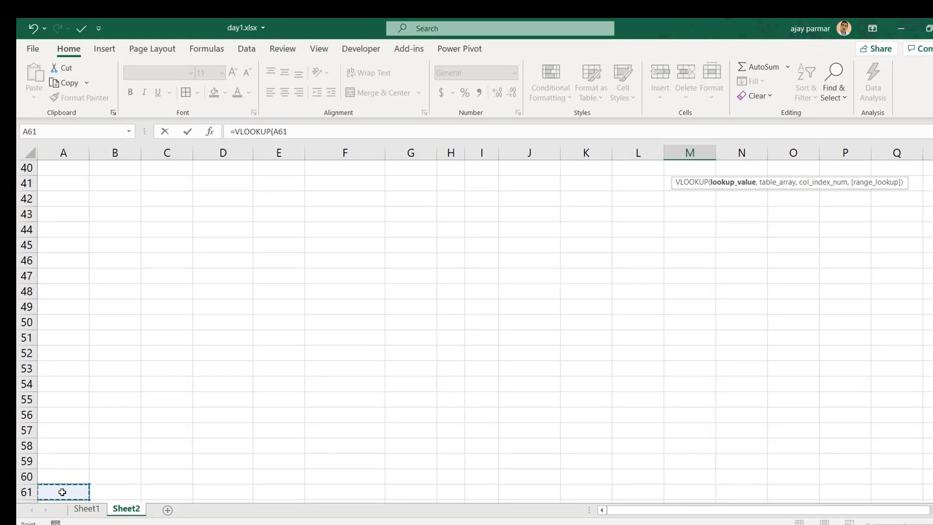
key("Up")
key("Up")
key("Up")
key("Up")
key("Up")
key("Up")
key("Up")
key("Up")
key("Up")
key("Up")
key("Up")
key("Up")
key("Up")
key("Up")
key("Up")
key("Up")
key("Up")
key("Up")
key("Up")
key("Up")
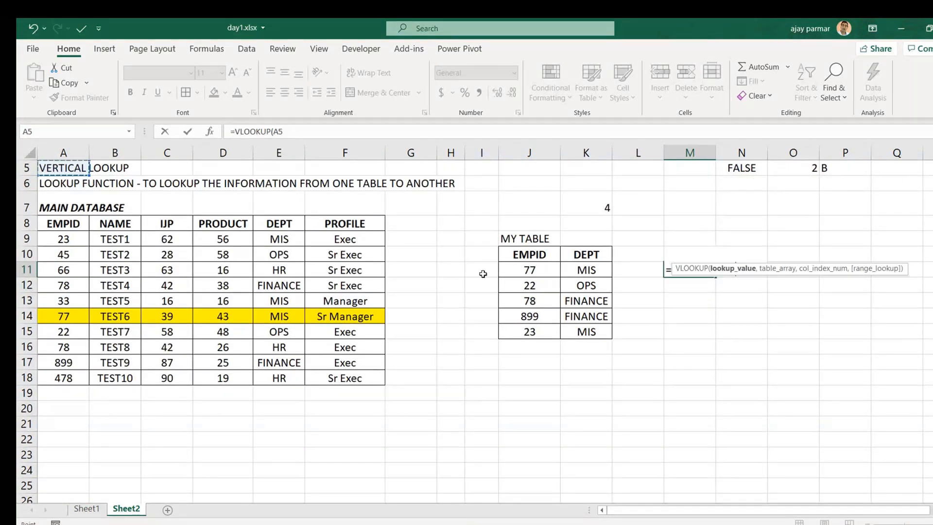
Set J11 as the lookup value of the VLOOKUP formula in M11, followed by a comma for the table array argument
left_click(535, 268)
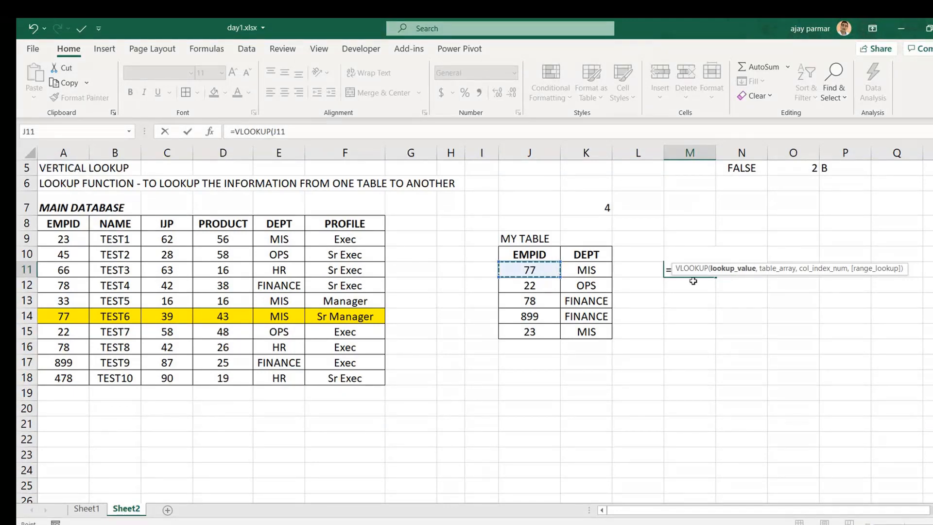
left_click(308, 134)
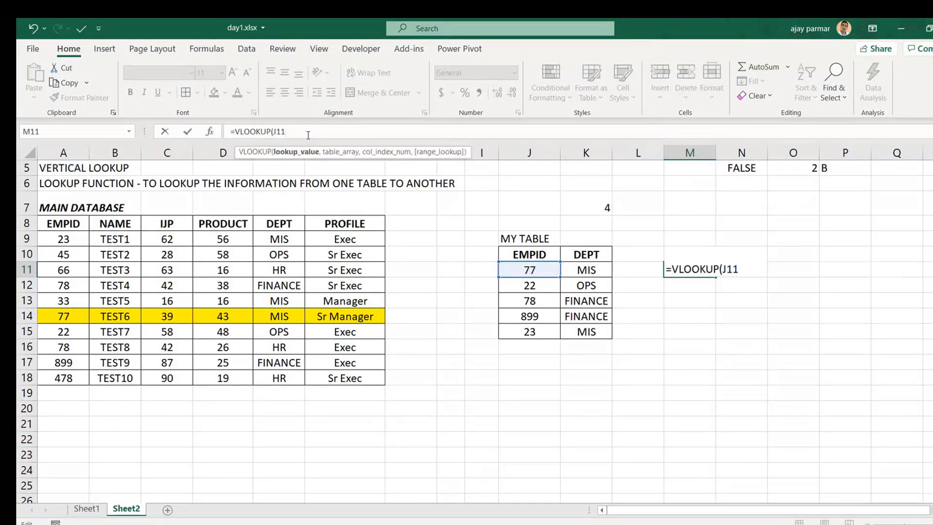
type(",")
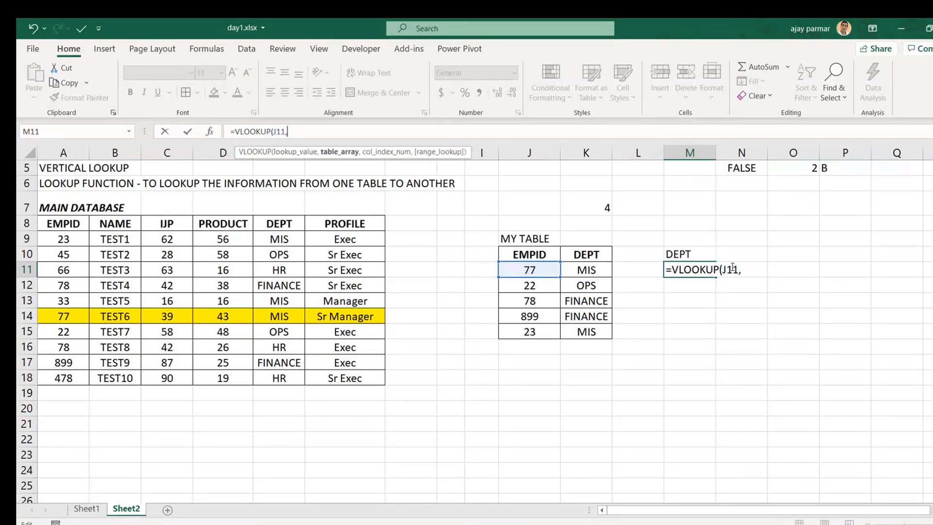
left_click(763, 270)
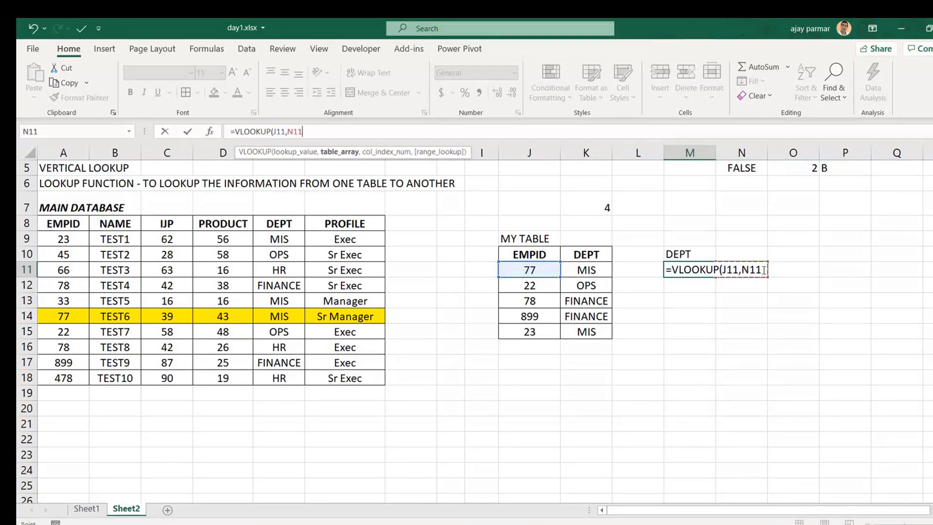
key("BackSpace")
key("BackSpace")
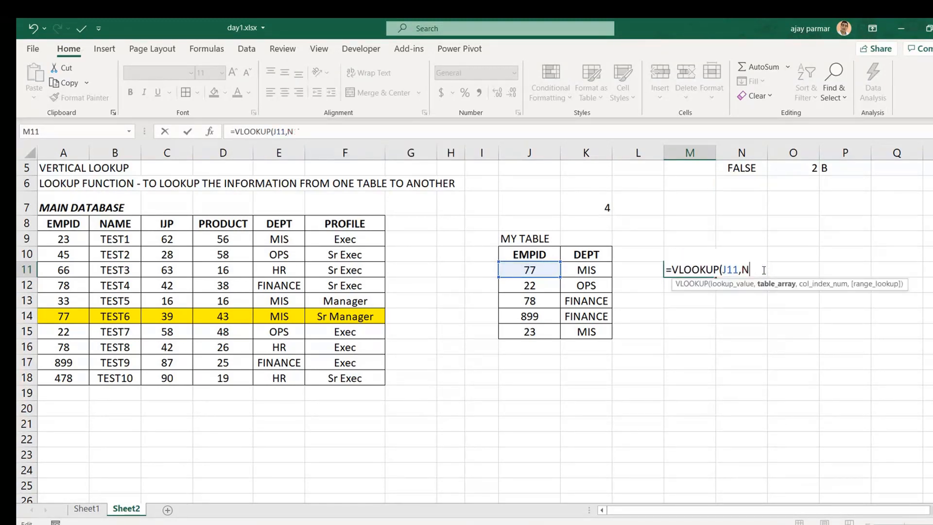
key("BackSpace")
Try A8:F18, B8:H18, C18 and A8:C18 in turn as the table array of the M11 formula
left_click(78, 221)
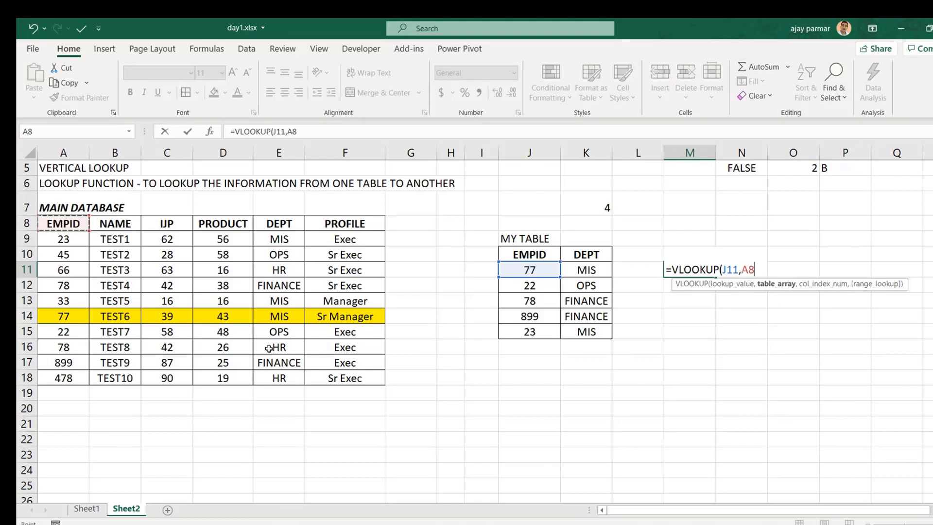
left_click(346, 380, "shift")
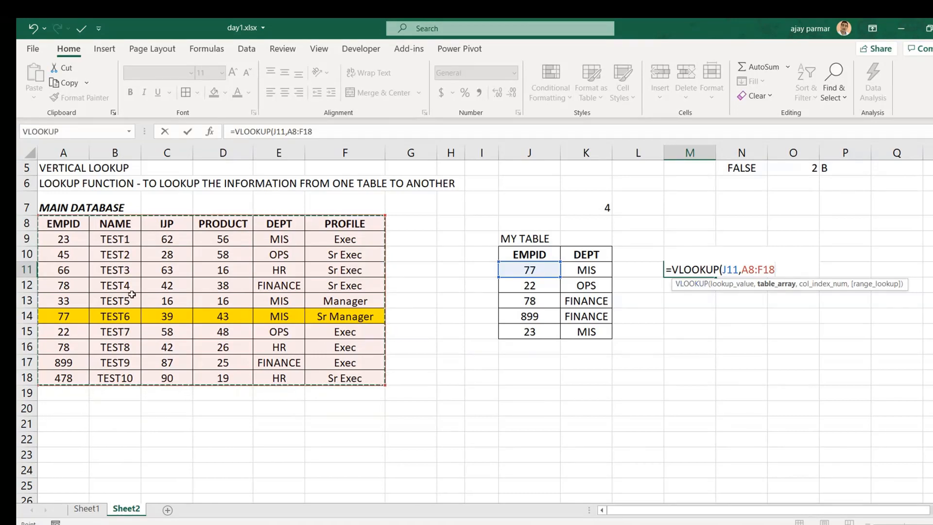
left_click_drag(115, 224, 436, 380)
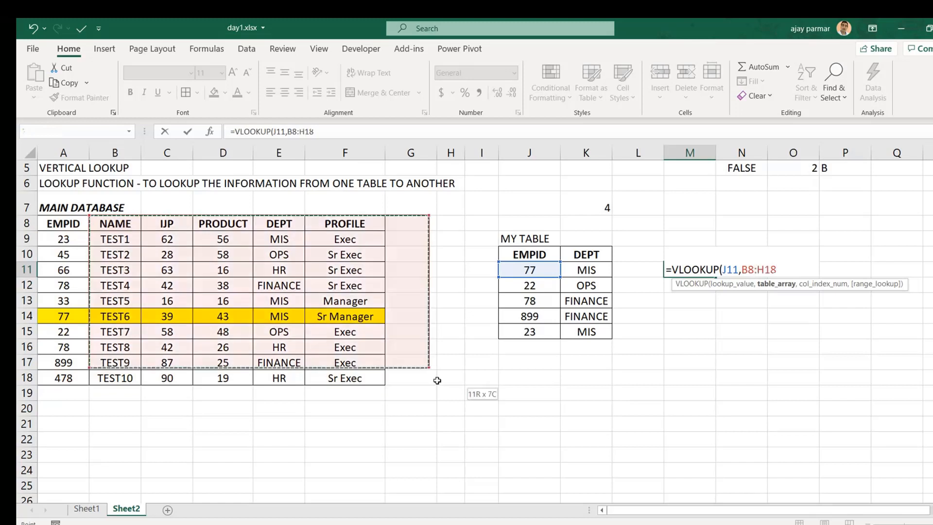
left_click(61, 218)
left_click(168, 378)
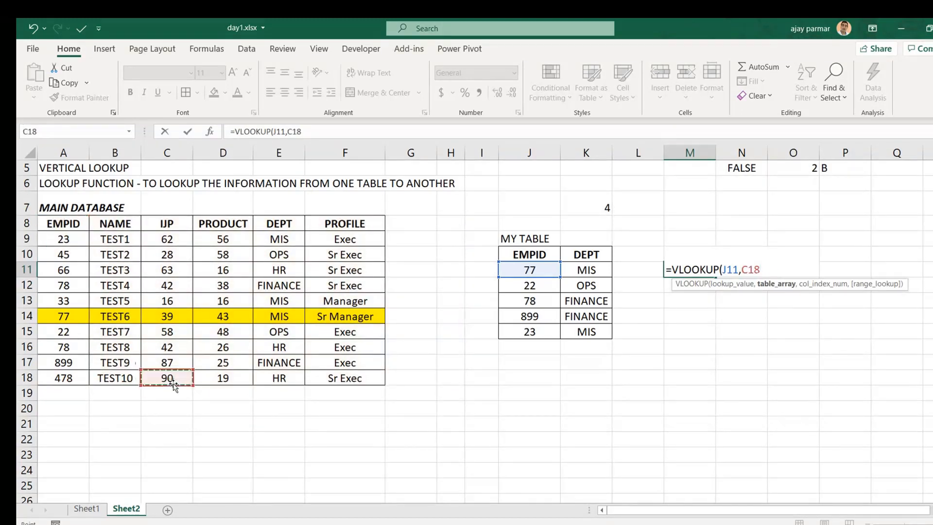
left_click(64, 225)
key("shift+Right")
key("shift+Right")
key("ctrl+shift+Down")
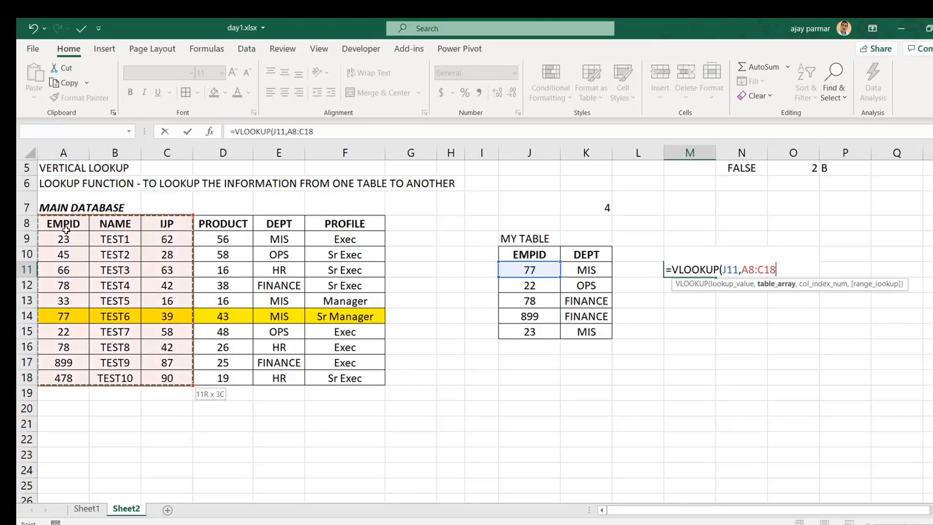
Set the table array to the whole MAIN DATABASE range A8:F18, followed by a comma for the column index argument
left_click(61, 222)
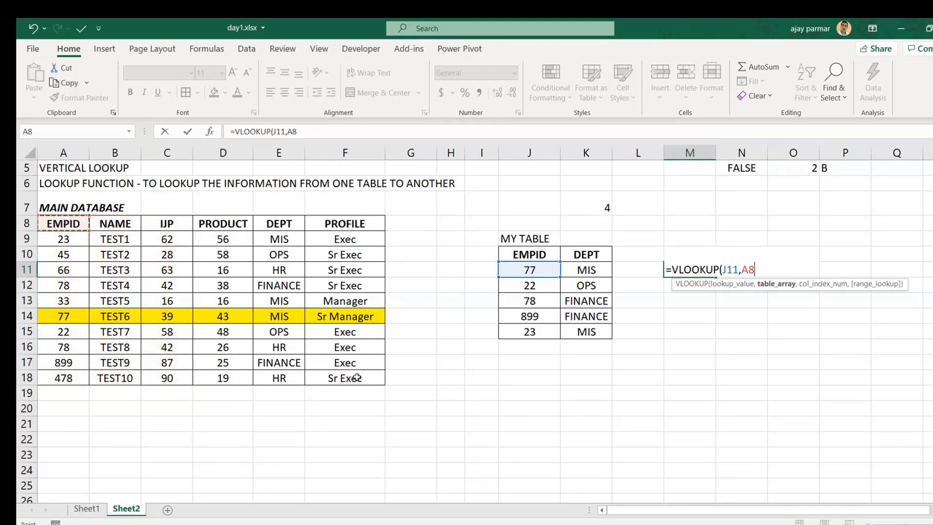
left_click(357, 377, "shift")
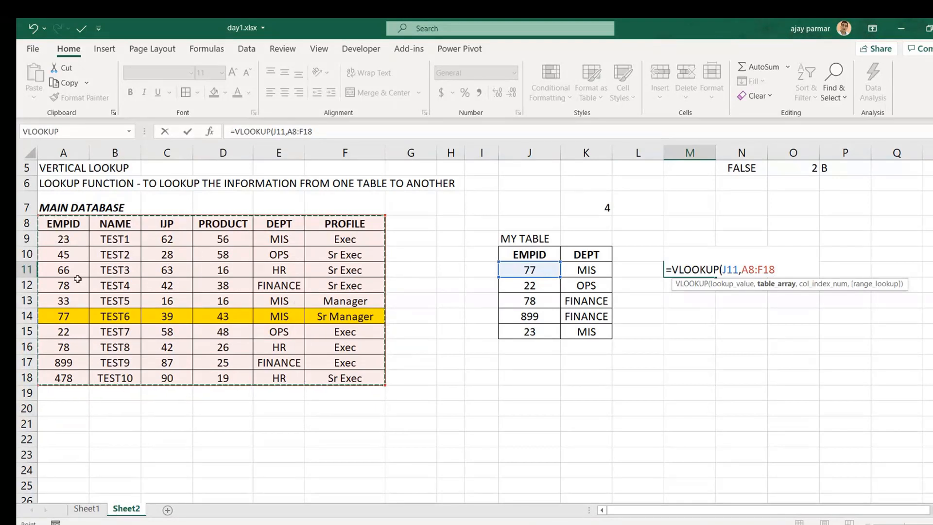
type(",")
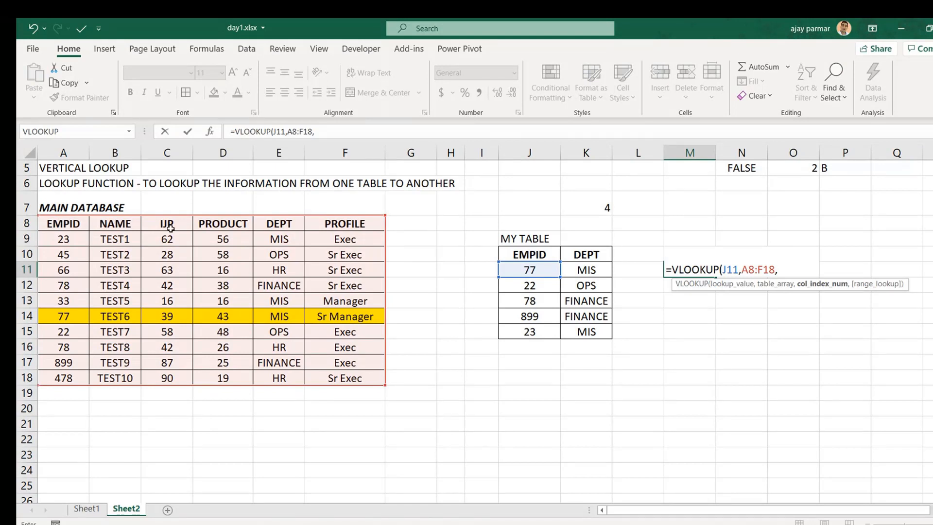
Complete the M11 formula with column index 3 and range lookup 0, giving =VLOOKUP(J11,A8:F18,3,0)
type("5")
key("BackSpace")
type(",0")
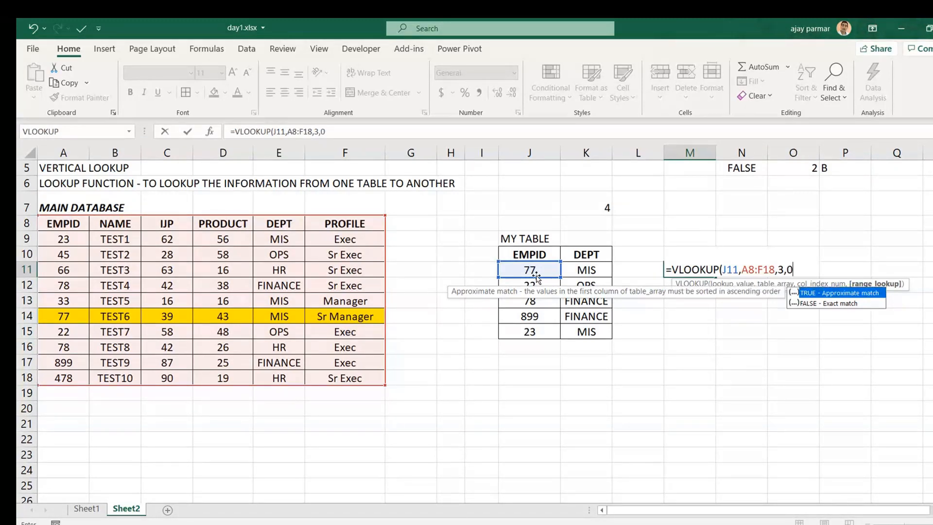
left_click(781, 271)
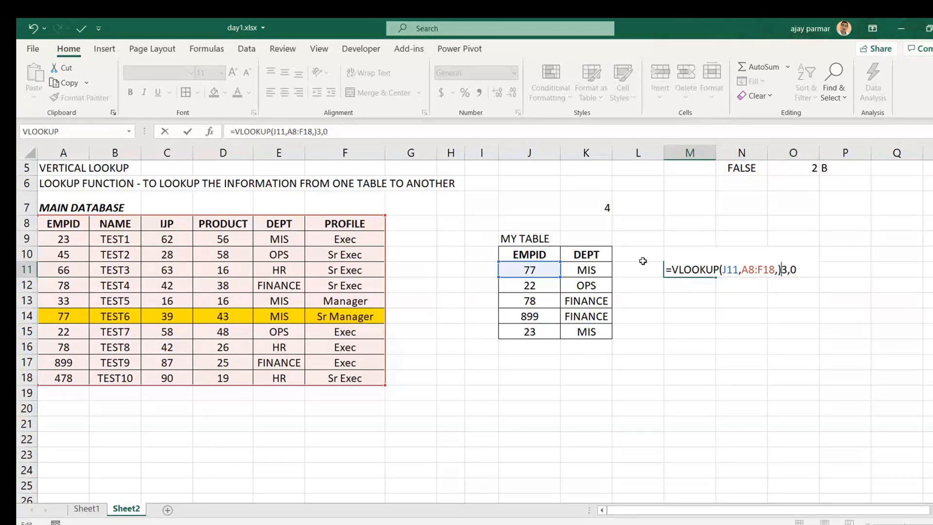
key("Return")
key("Up")
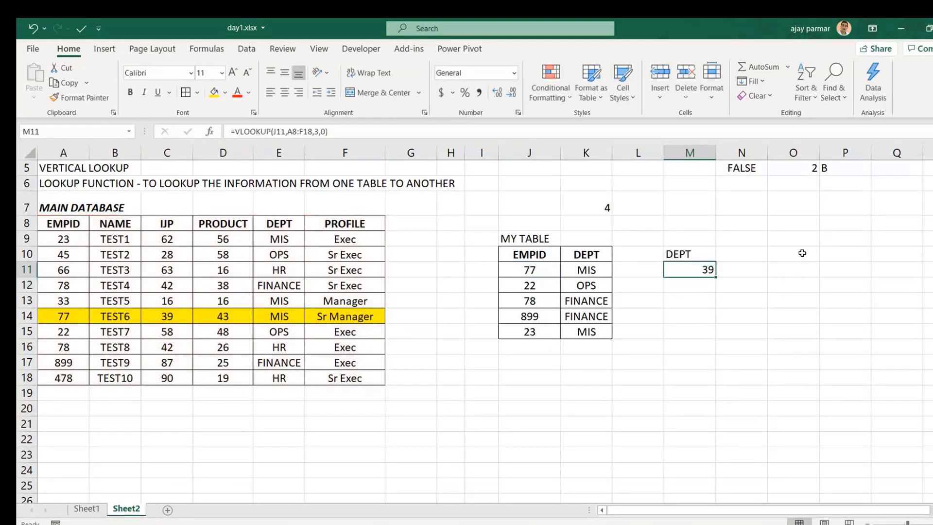
Change the heading in M10 above the lookup formula to IJP
key("Up")
key("F2")
key("BackSpace")
key("BackSpace")
key("BackSpace")
key("BackSpace")
type("IJP")
key("Return")
Examine the M10 heading, the M11 lookup formula and the MAIN DATABASE header row A8:F8
left_click(688, 252)
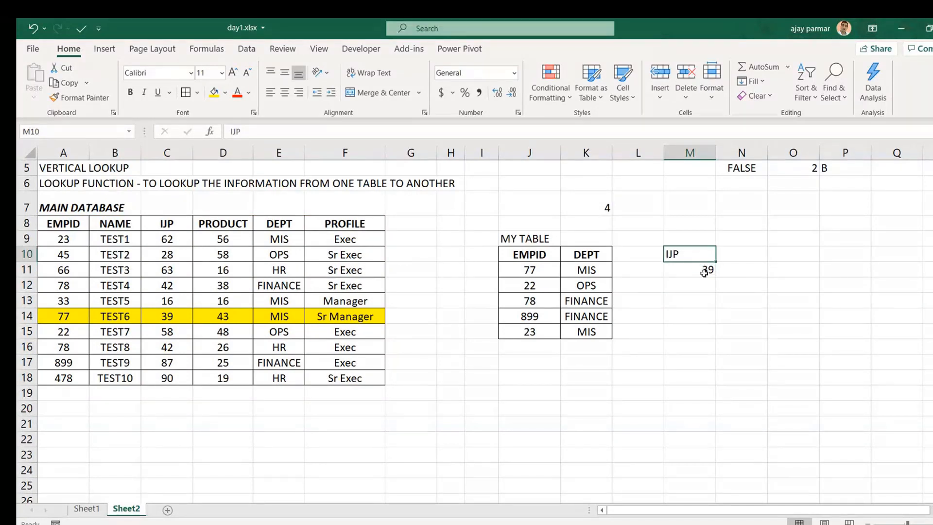
left_click(706, 271)
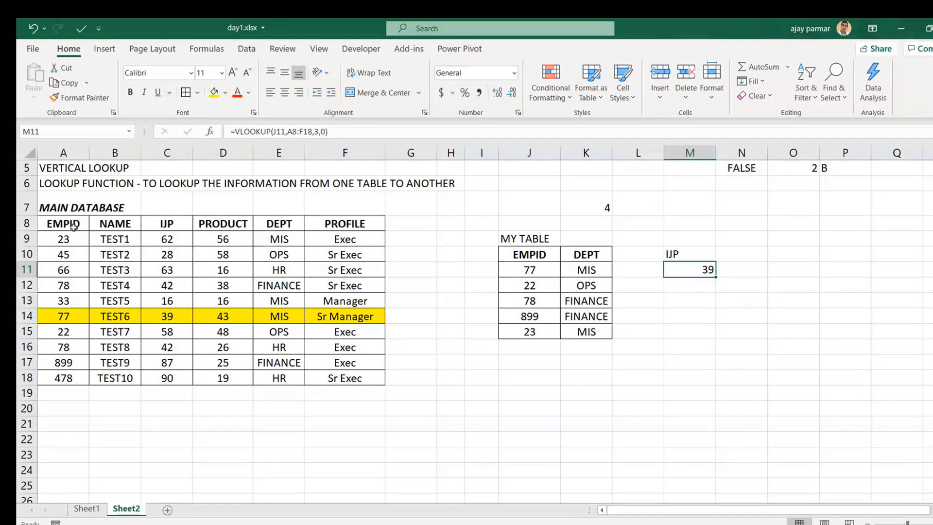
left_click_drag(74, 226, 345, 225)
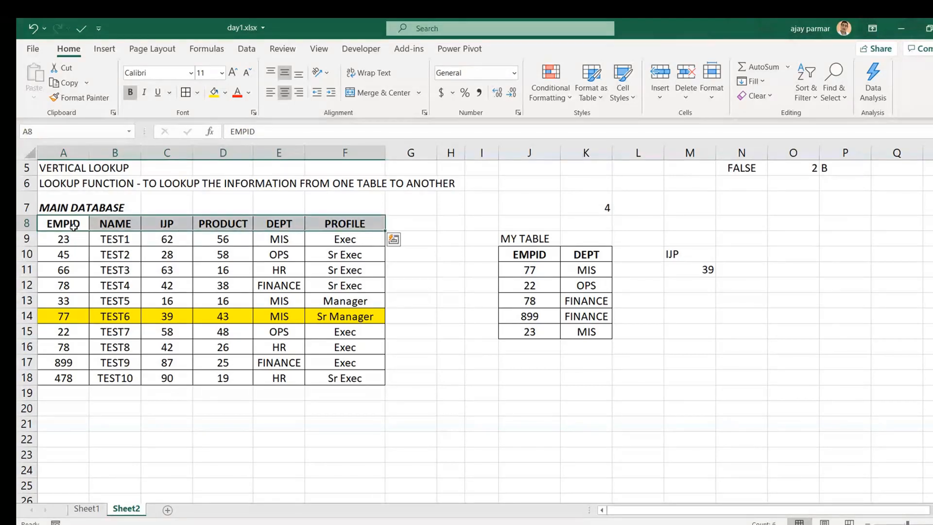
Change the heading in cell M10 to PROFILE
left_click(690, 274)
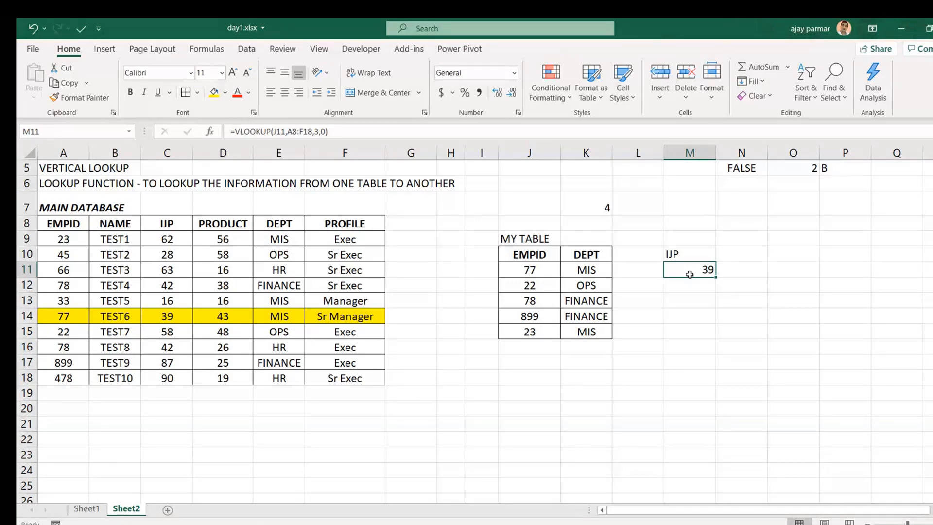
left_click(684, 254)
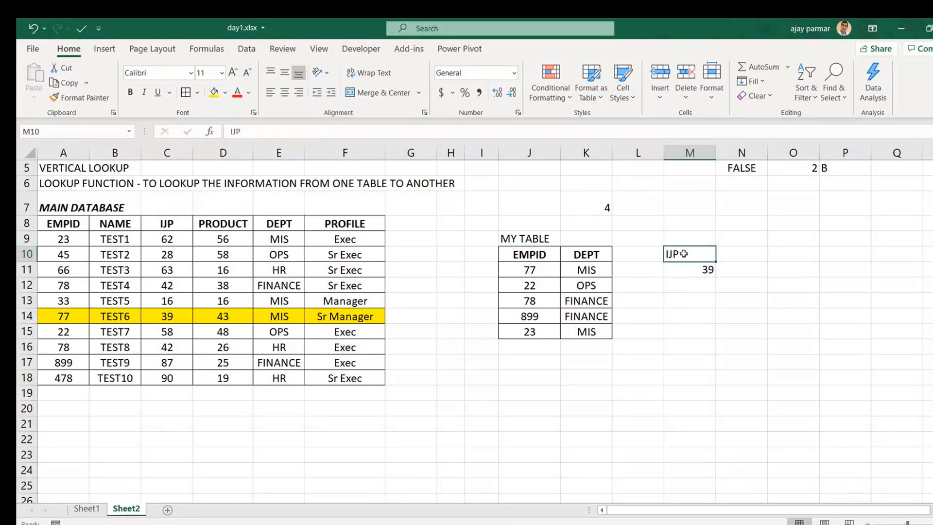
type("PORO")
key("BackSpace")
key("BackSpace")
key("BackSpace")
type("ROF")
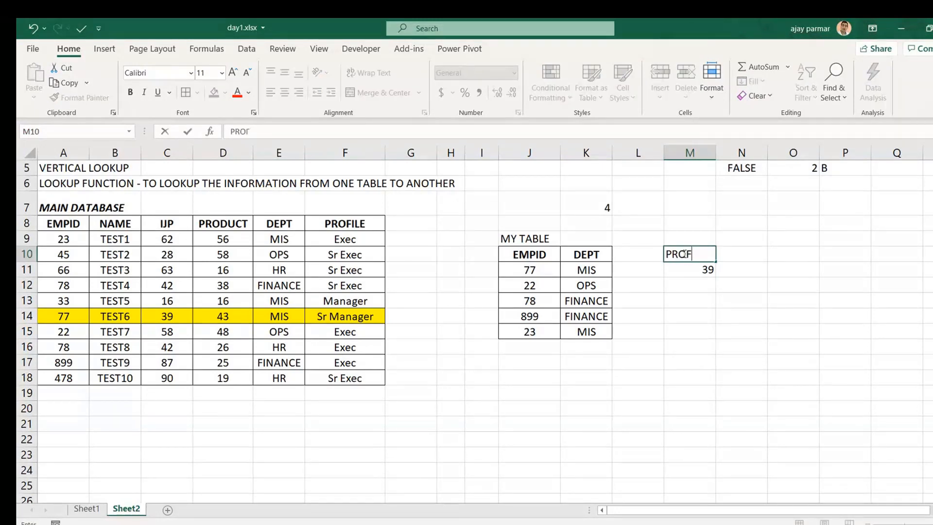
type("ILE")
key("Return")
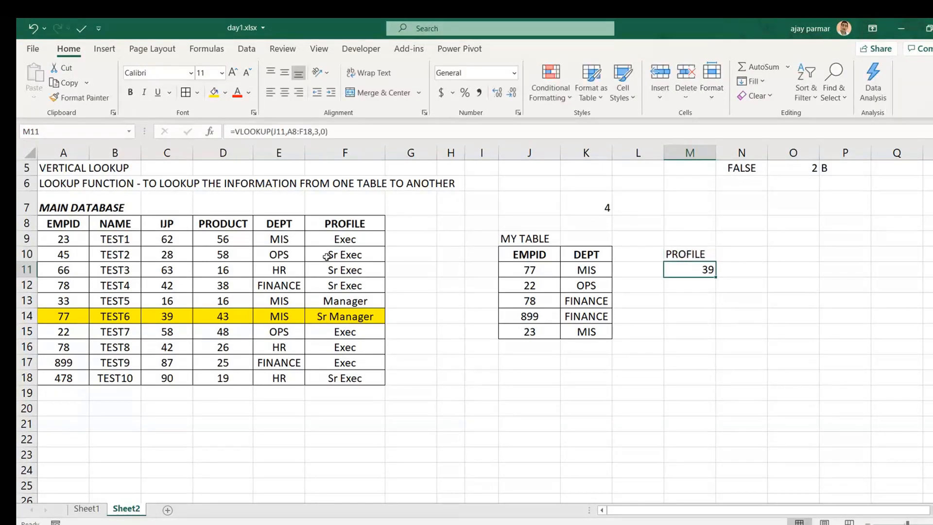
Set the column index to 6 in the VLOOKUP formula in M11 to return the profile for employee ID 77
left_click(55, 318)
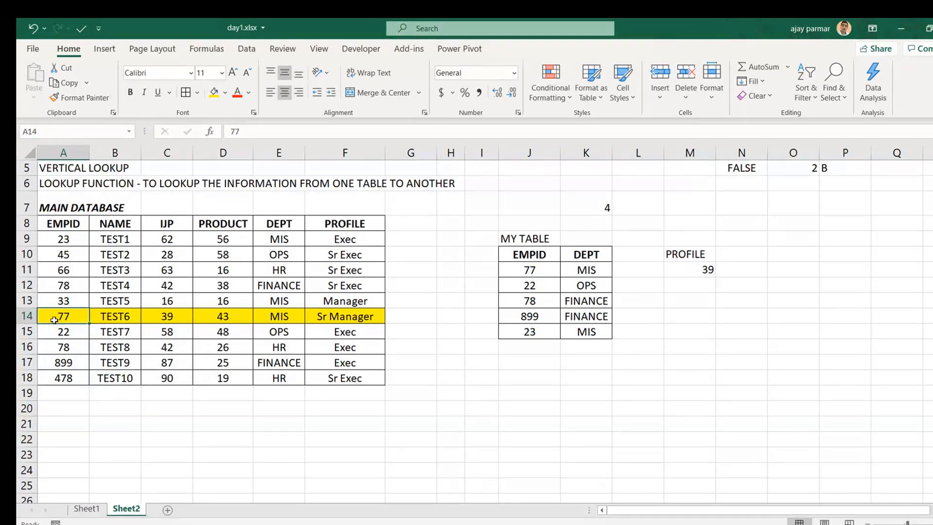
key("Right")
key("Right")
key("Right")
key("Right")
key("Right")
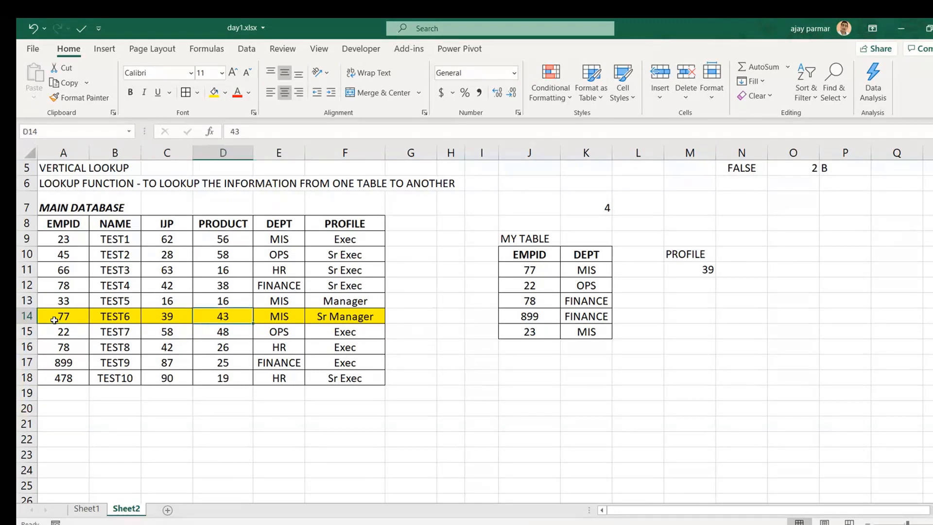
left_click(681, 271)
left_click(320, 131)
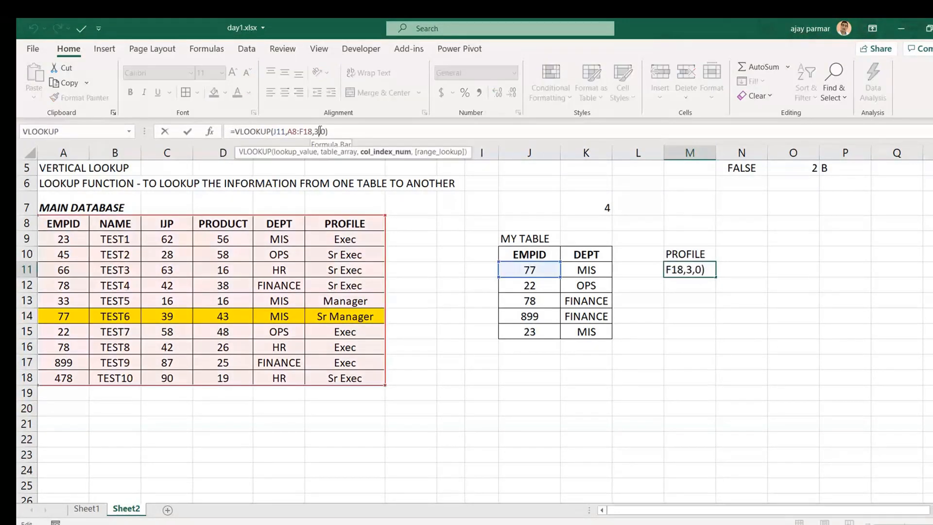
key("BackSpace")
type("6")
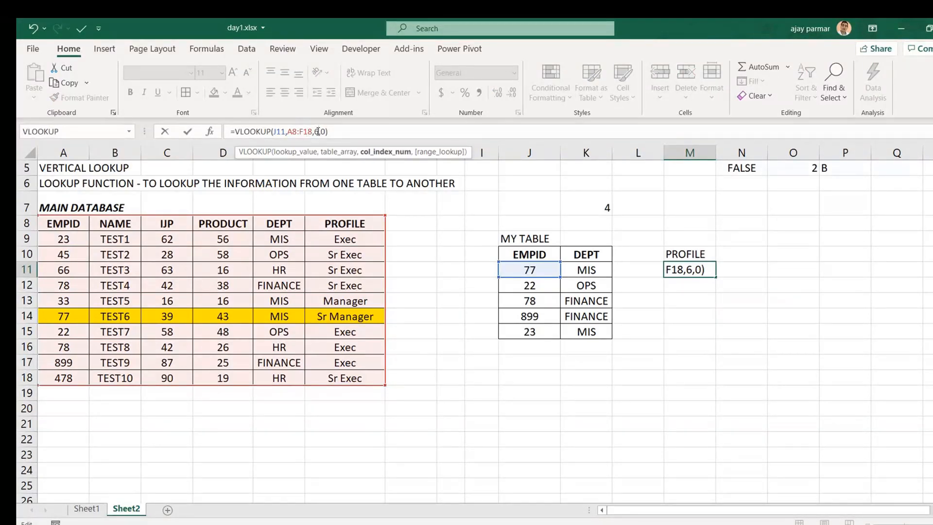
key("Return")
key("Up")
key("Up")
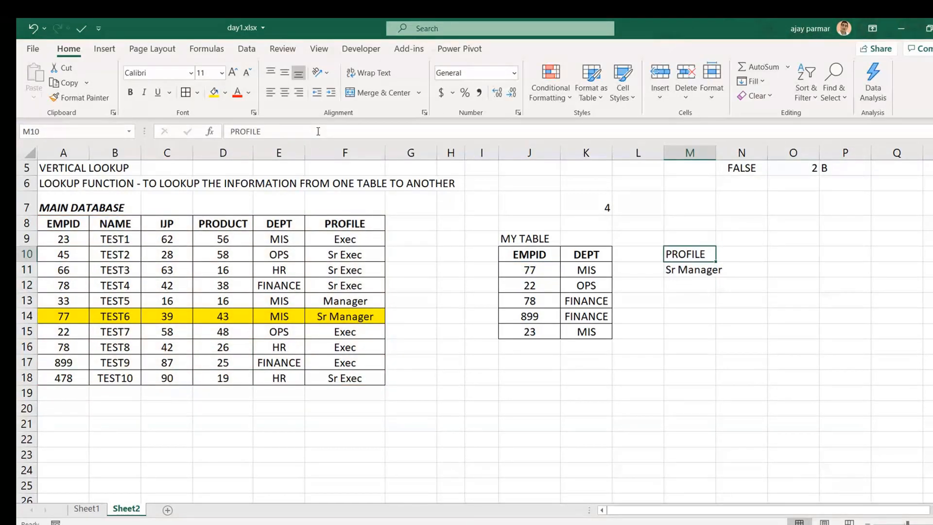
type("T")
key("Return")
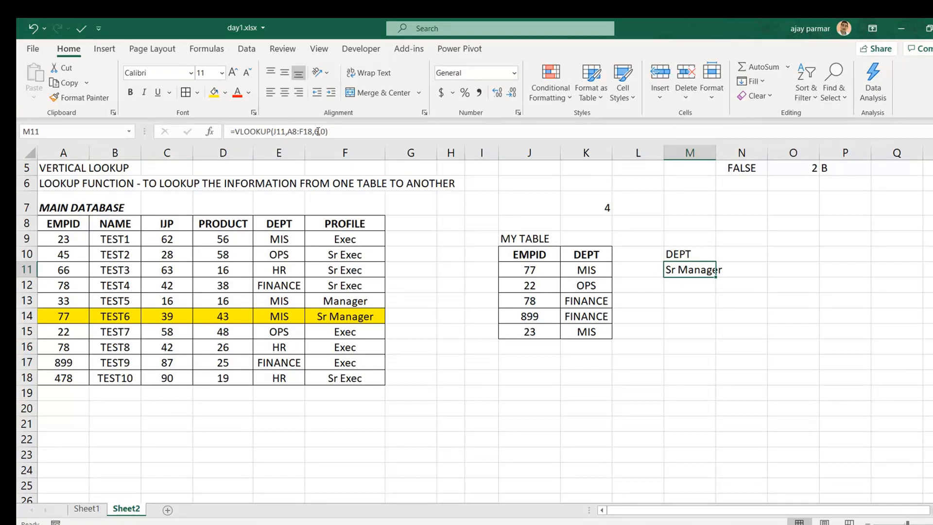
key("ctrl+z")
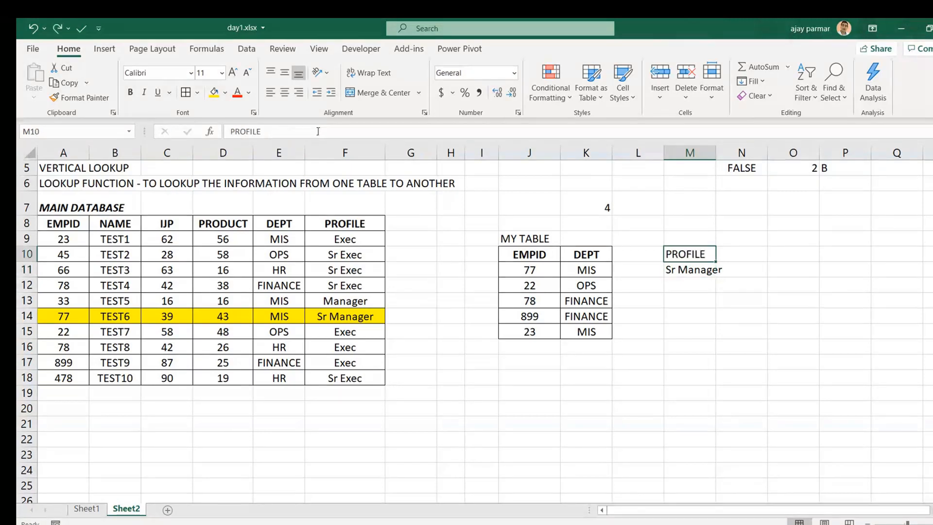
Widen column M so the profile returned in M11 fits inside its cell
key("Right")
key("Down")
key("Left")
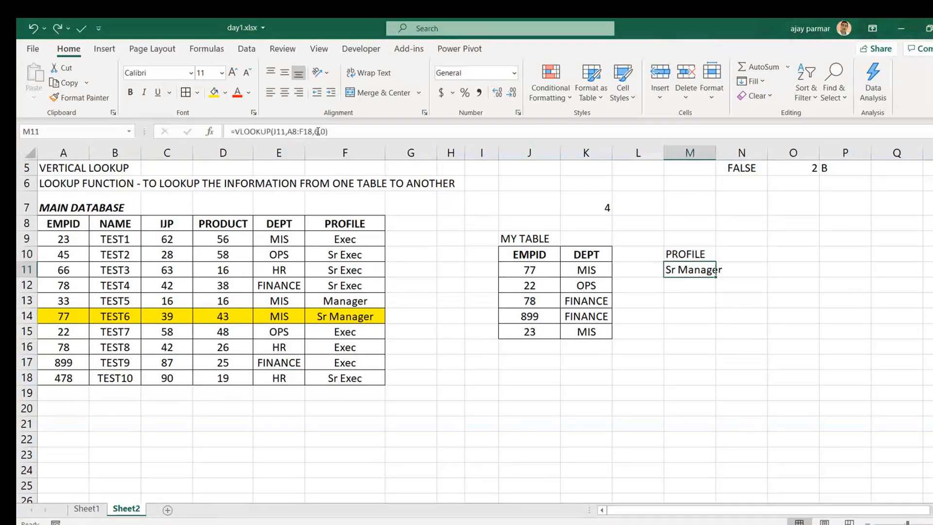
left_click(318, 132)
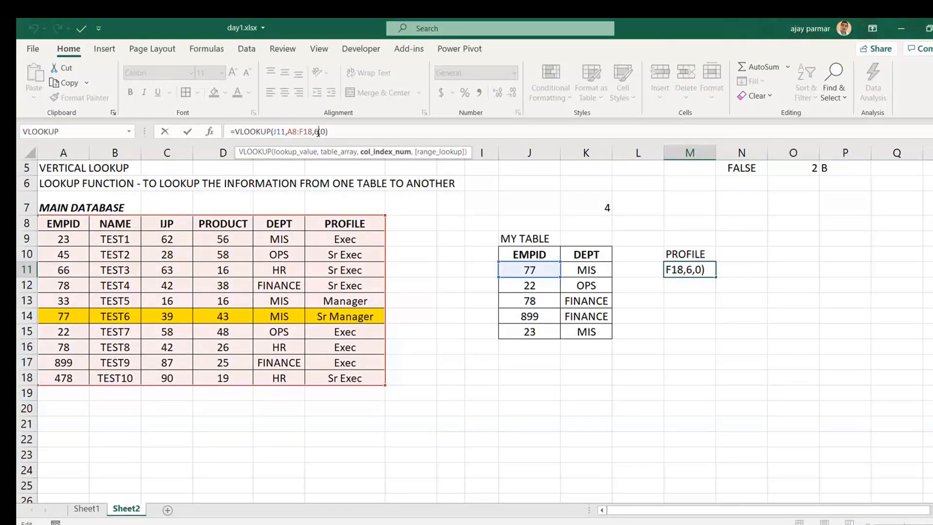
key("ctrl+Return")
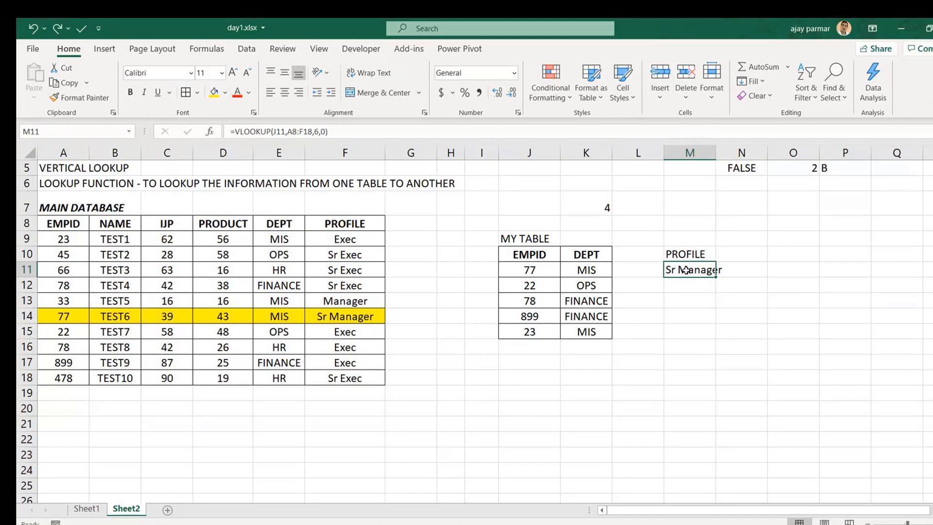
left_click_drag(716, 153, 754, 153)
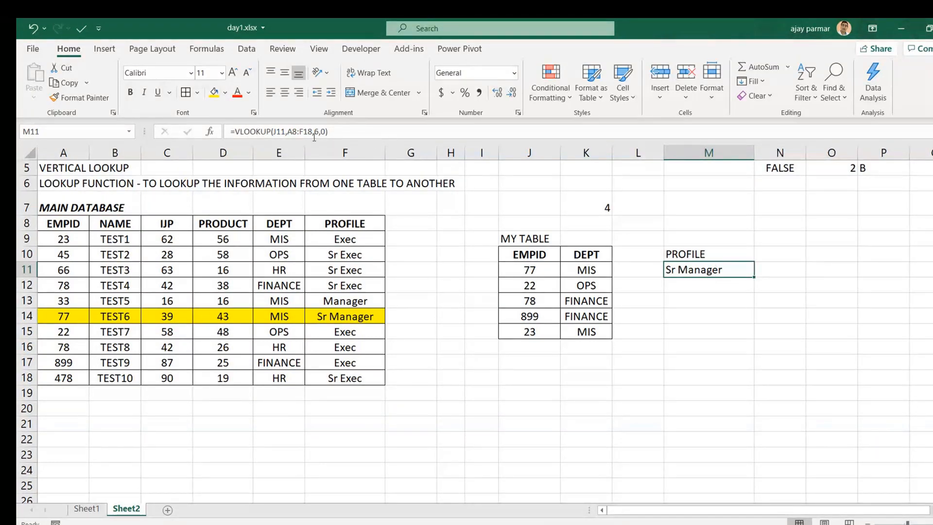
left_click(292, 132)
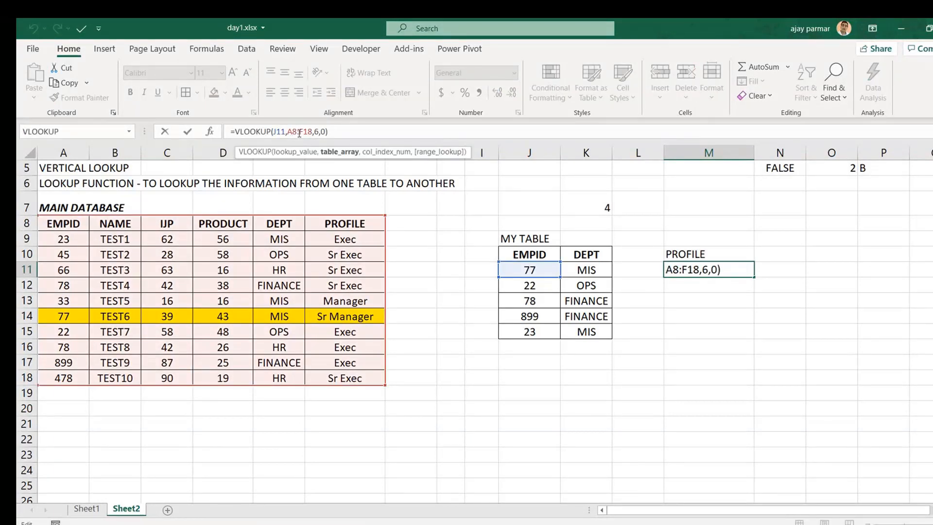
type("$")
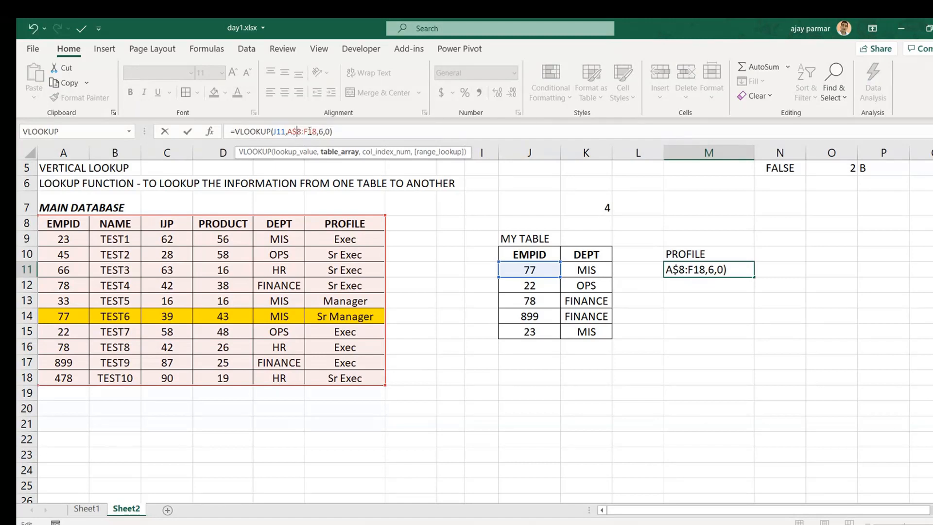
left_click(309, 131)
type("$")
key("ctrl+Return")
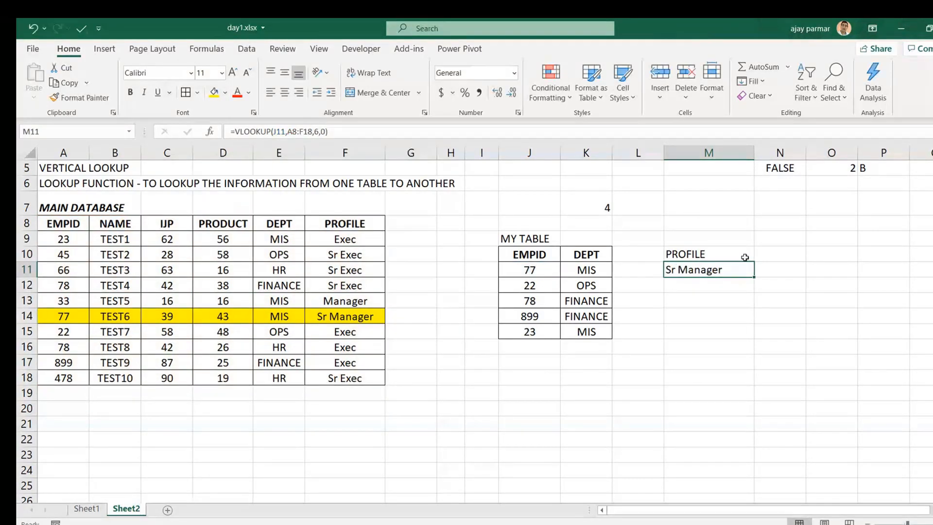
Fill the VLOOKUP formula from M11 down to M15 for the remaining employee IDs in MY TABLE
left_click_drag(753, 281, 754, 342)
left_click(683, 277)
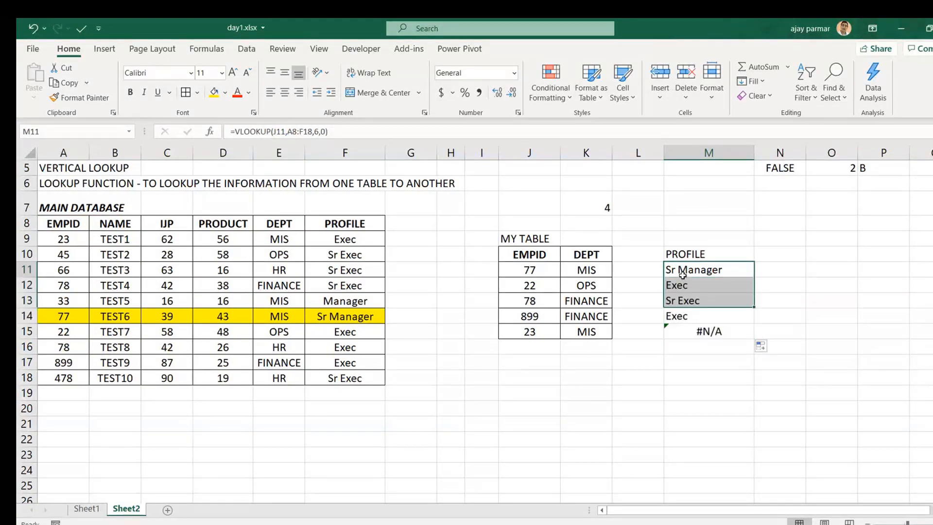
Examine how the lookup value and table range shift in the copied VLOOKUP formulas from M11 to M15
key("Down")
key("Down")
key("Down")
key("Down")
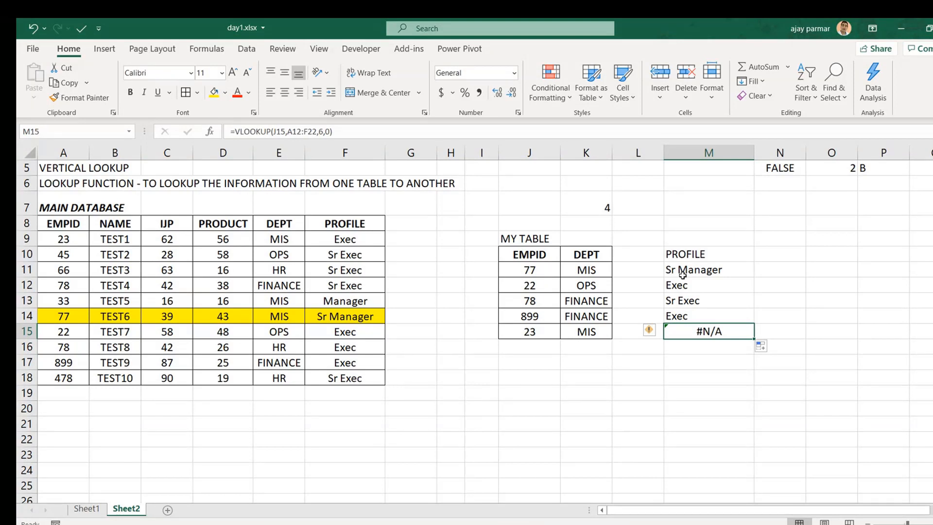
key("Up")
key("Up")
key("Up")
key("Up")
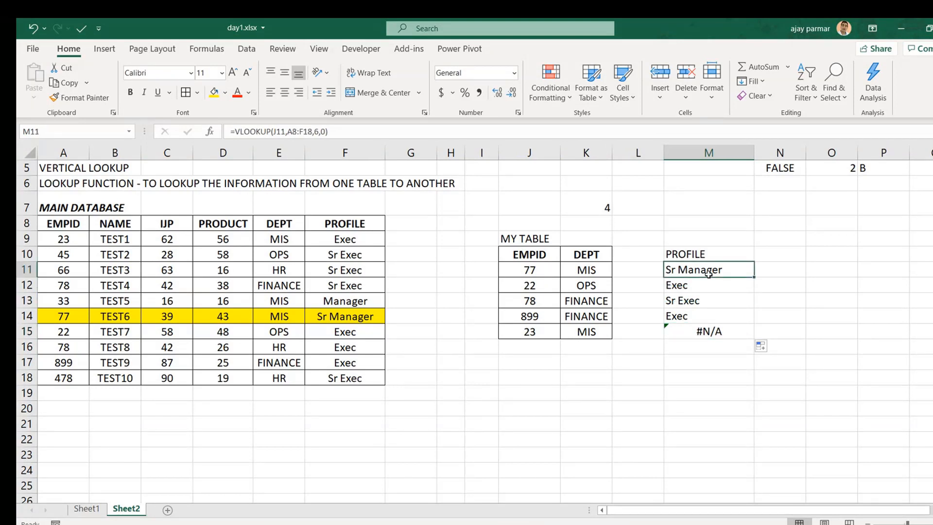
key("shift+Down")
key("shift+Down")
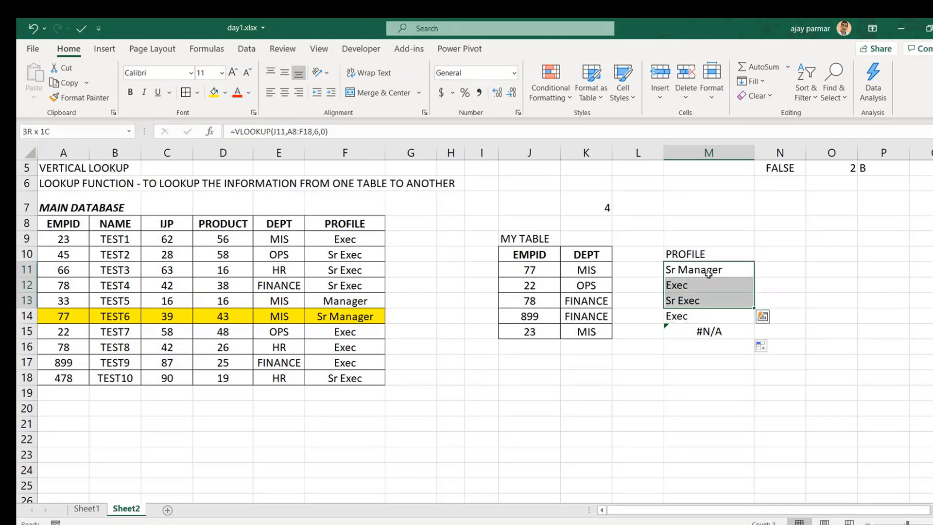
key("Down")
key("Down")
key("Down")
key("Down")
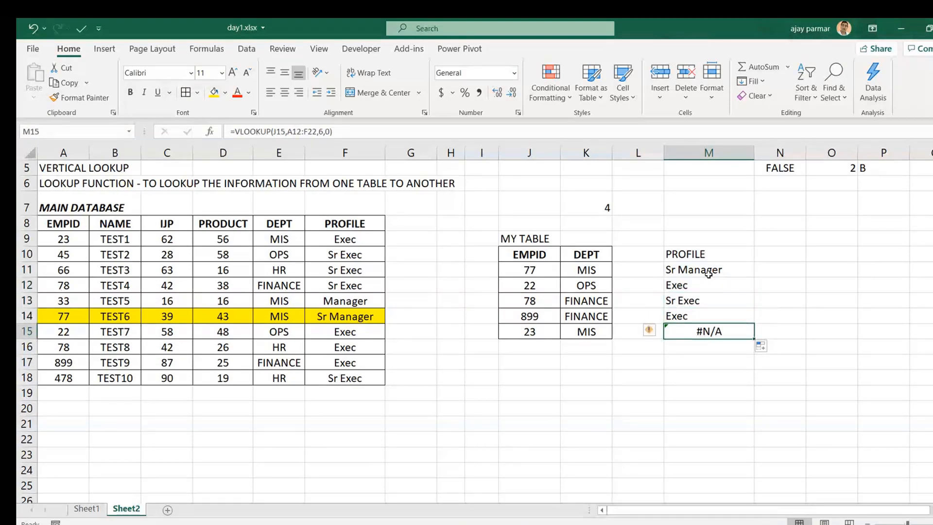
key("Up")
key("Up")
key("Up")
key("Down")
key("Down")
key("Down")
key("Up")
key("Up")
key("Up")
key("Up")
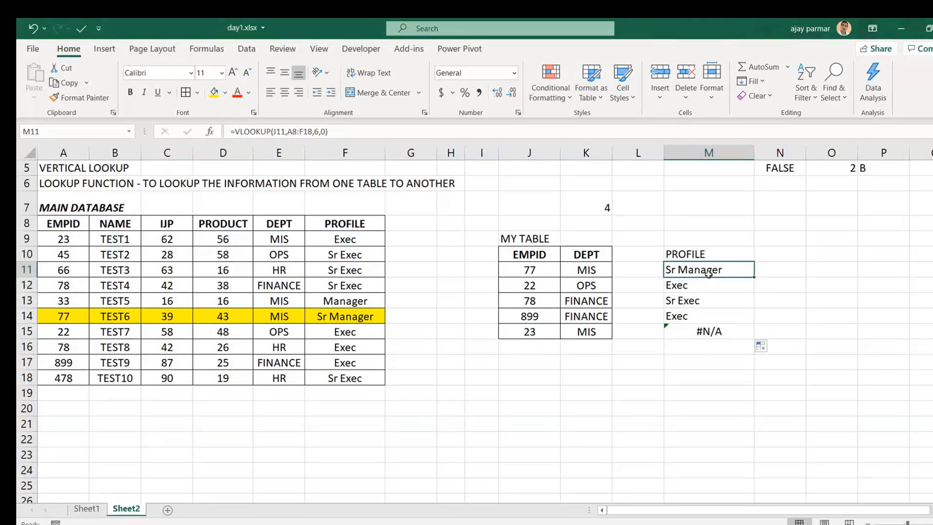
key("Down")
key("Down")
key("Down")
key("Down")
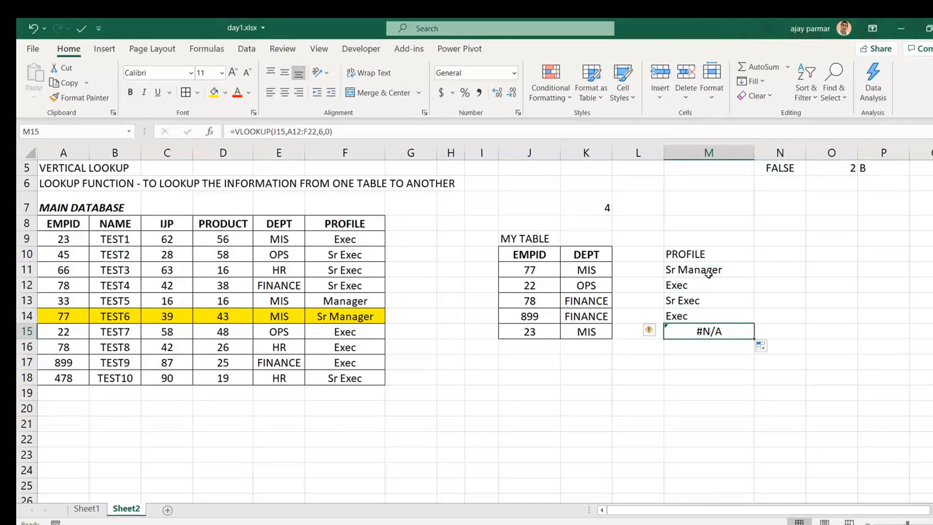
key("Up")
key("Up")
key("Up")
key("Up")
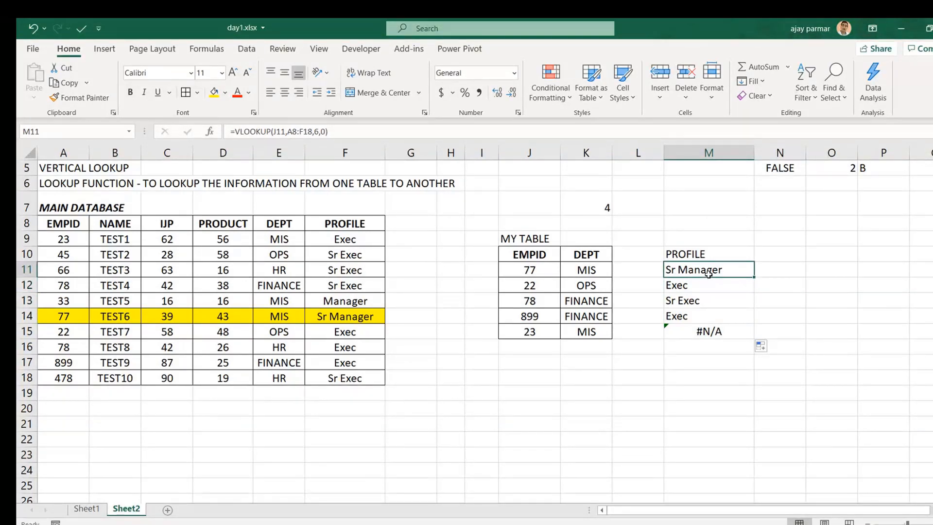
key("shift+Down")
key("shift+Down")
key("shift+Down")
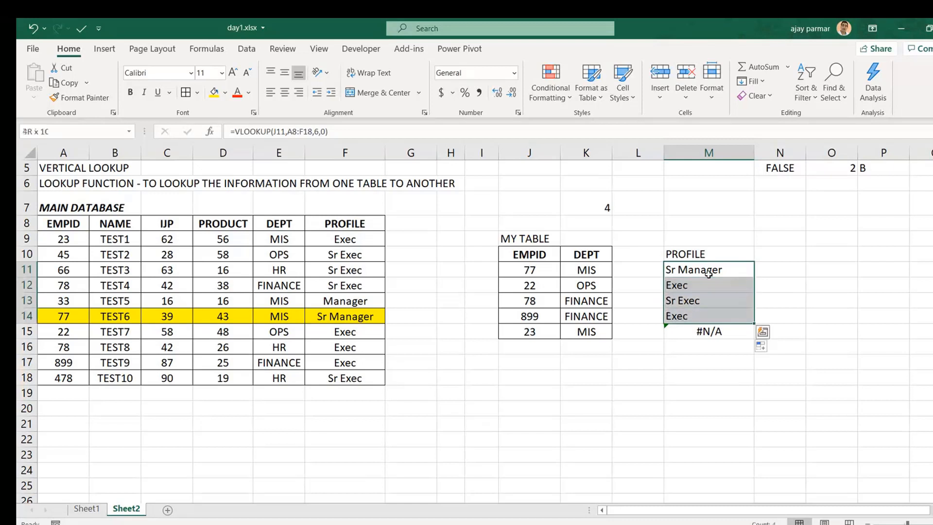
key("Down")
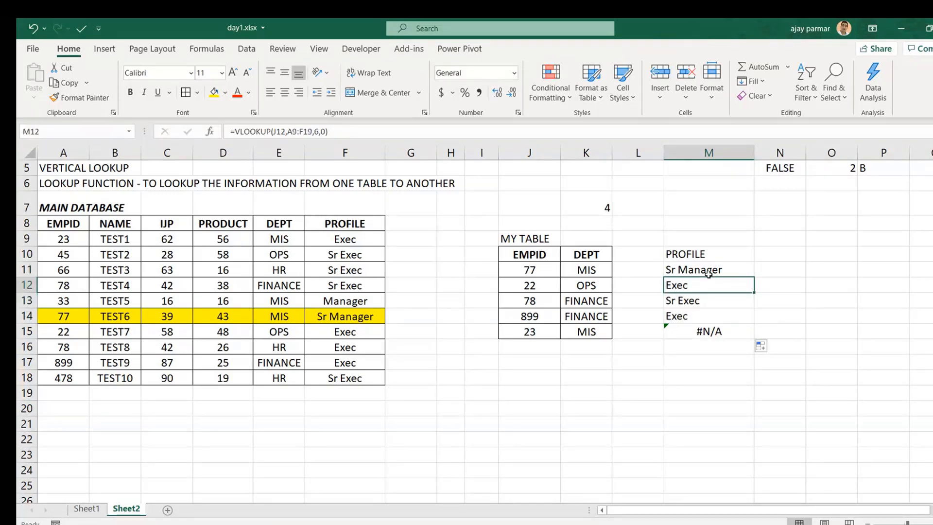
key("Up")
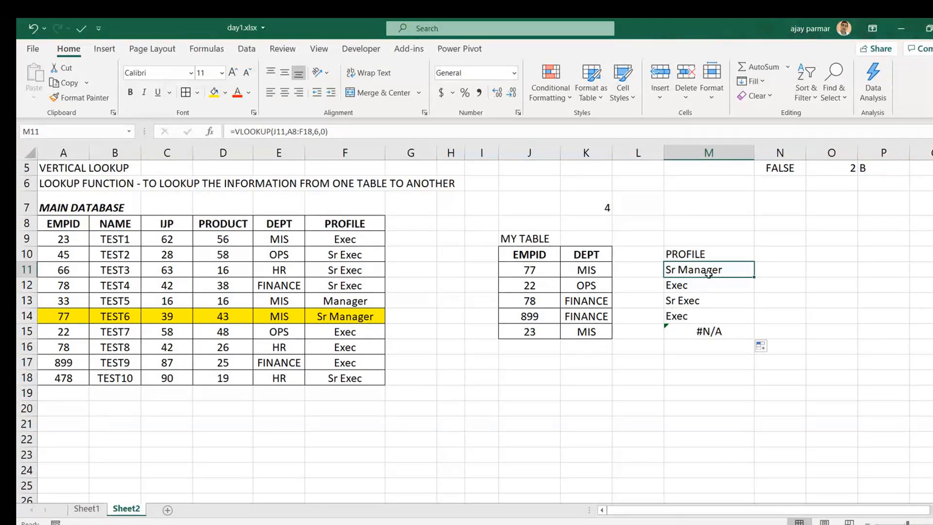
key("Down")
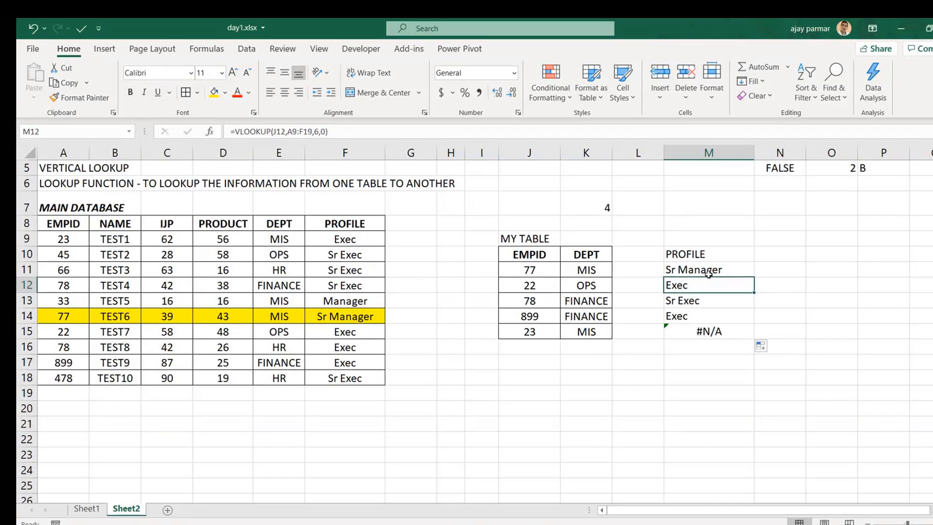
key("Up")
key("shift+Down")
key("shift+Down")
key("shift+Down")
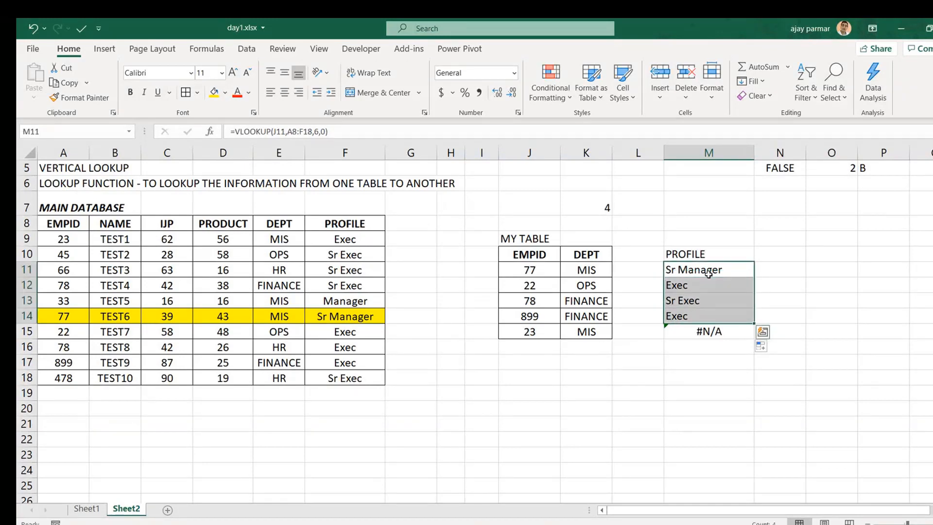
key("Down")
key("Down")
key("Up")
key("Up")
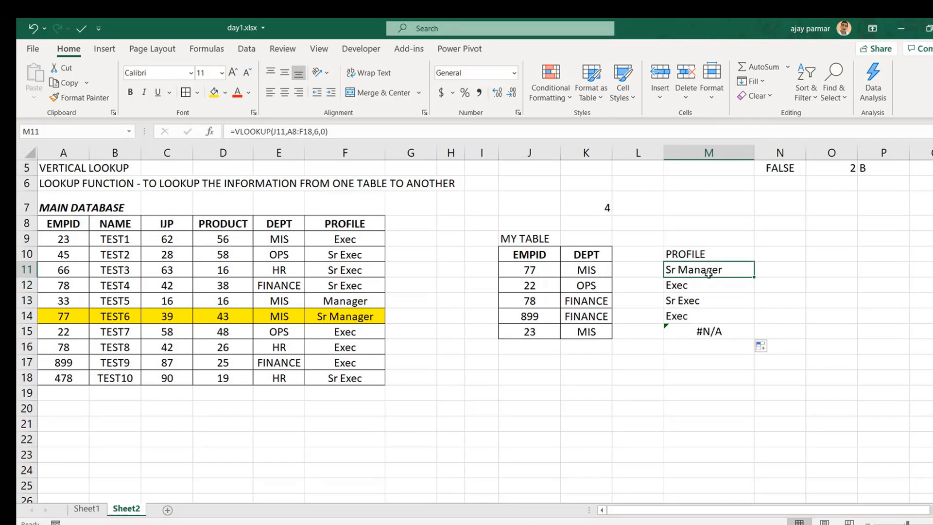
key("Down")
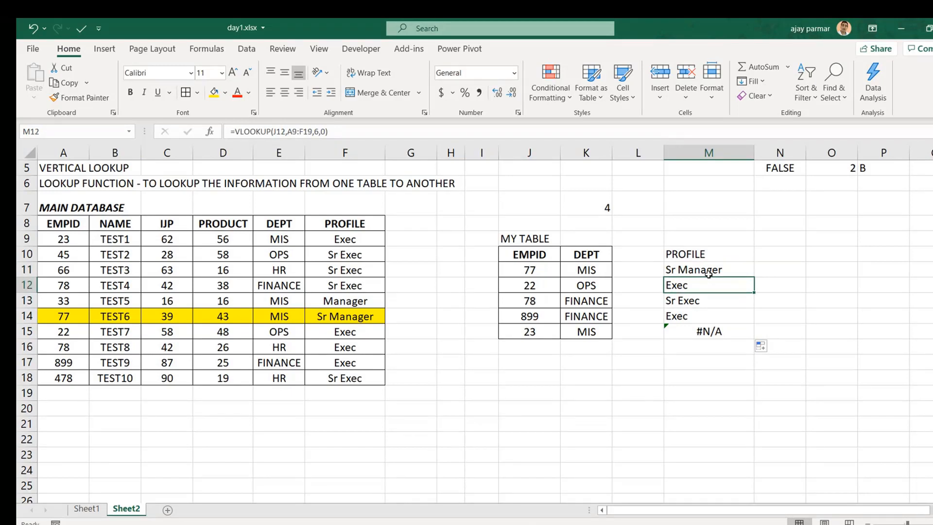
key("Up")
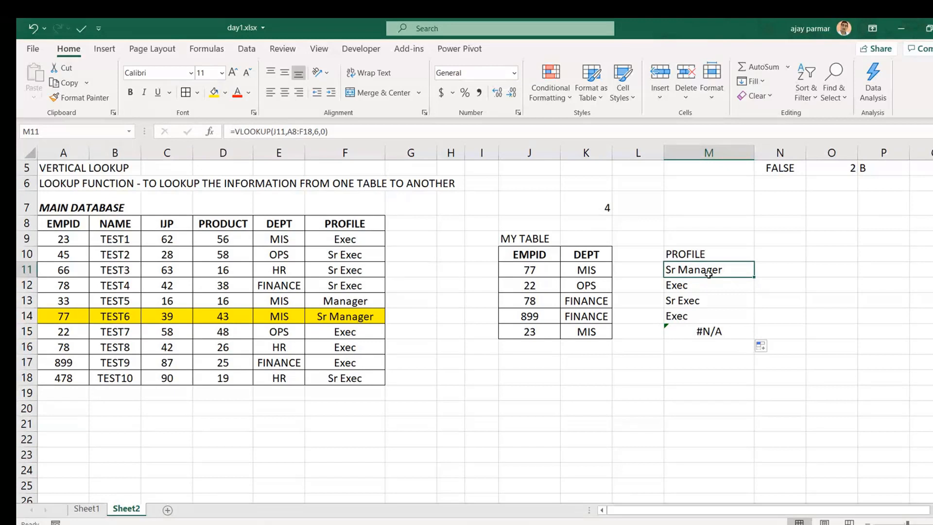
key("shift+Down")
key("shift+Down")
key("shift+Down")
key("shift+Down")
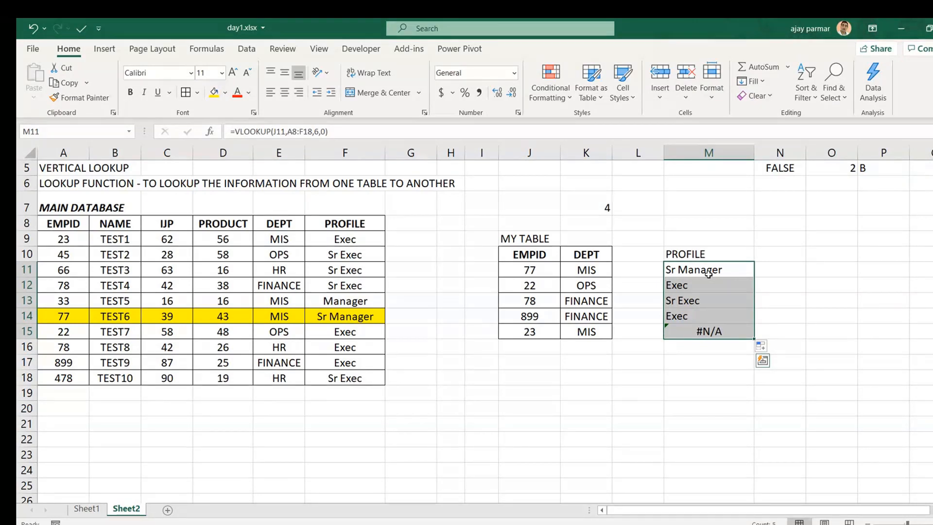
Move the table range in M15's VLOOKUP formula down one row to A13:F23
key("Down")
key("Up")
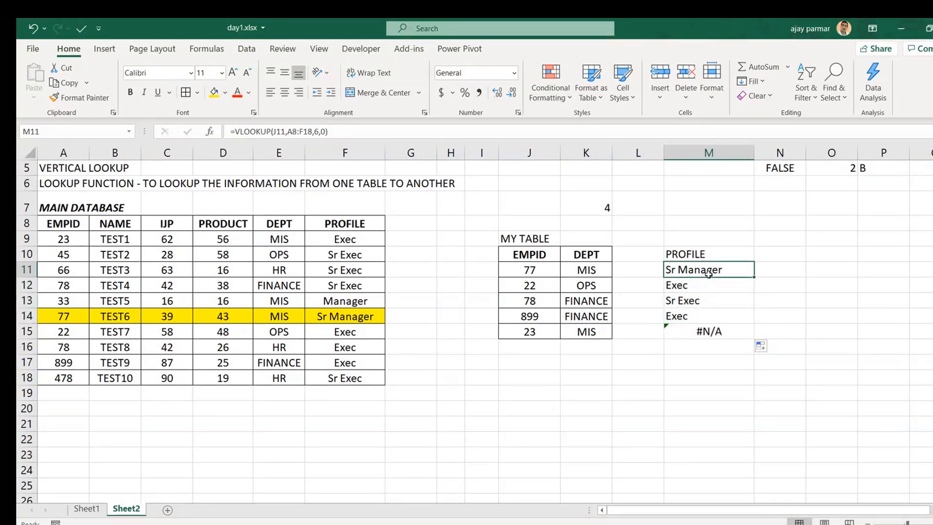
key("Down")
key("Down")
key("Down")
key("Down")
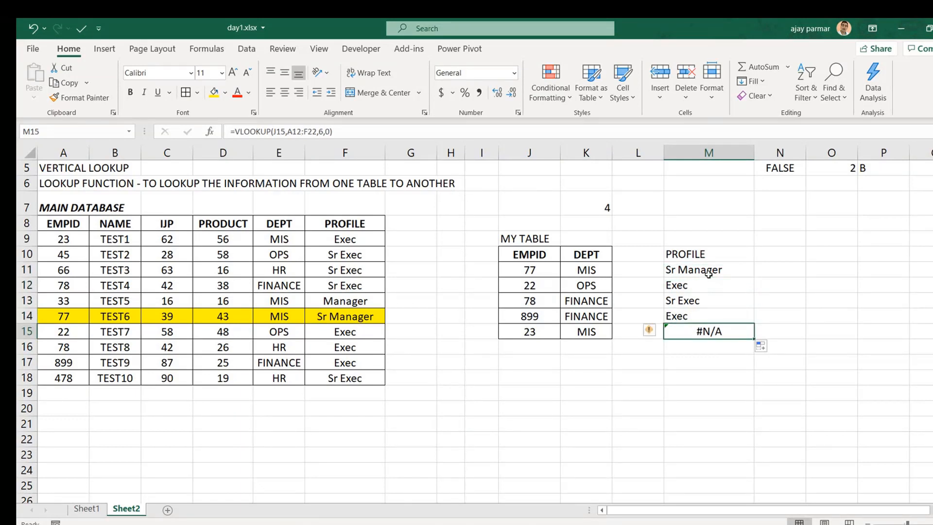
key("F2")
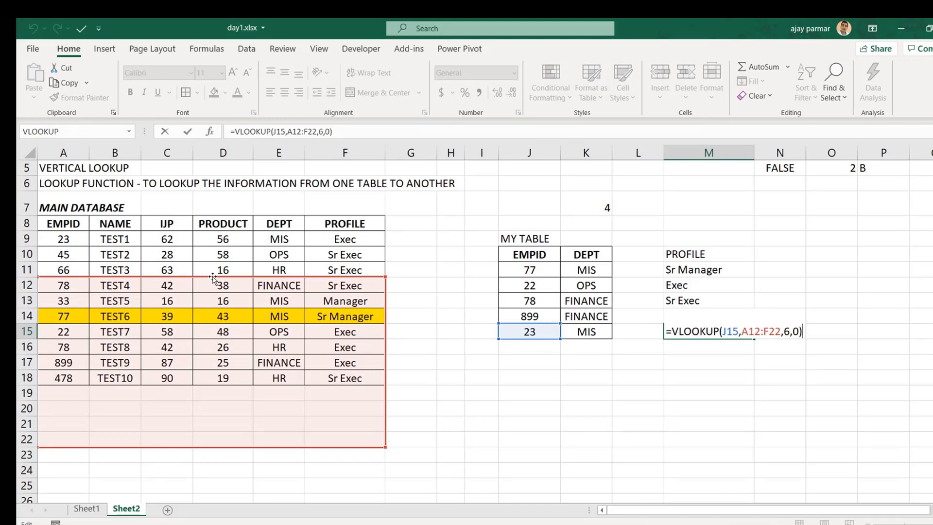
mouse_move(213, 278)
left_mouse_down()
mouse_move(212, 227)
mouse_move(214, 295)
left_mouse_up()
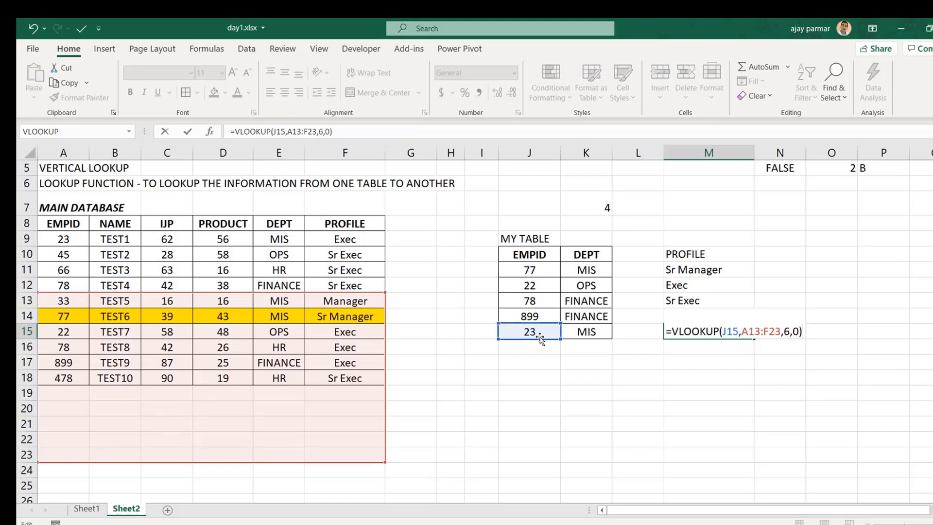
key("Return")
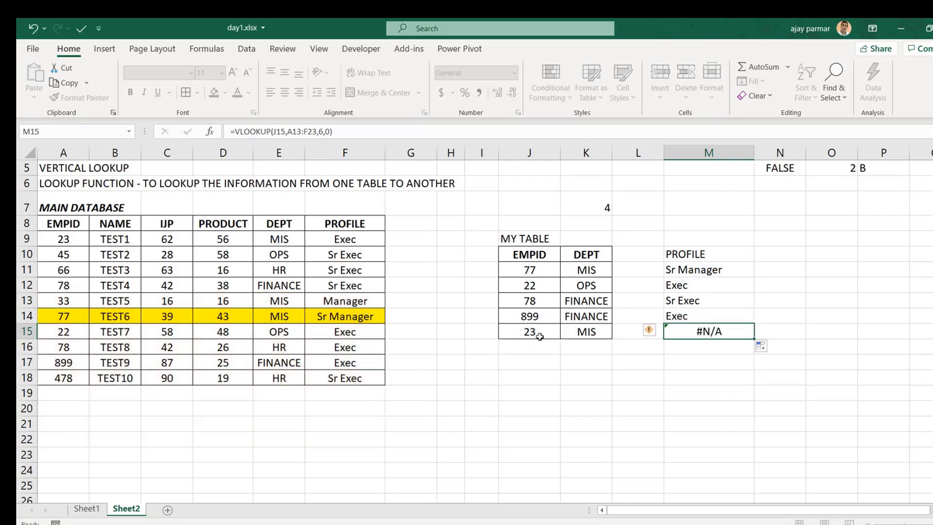
Lock the row references of the table range in M11's VLOOKUP formula as A$8:F$18
left_click(687, 269)
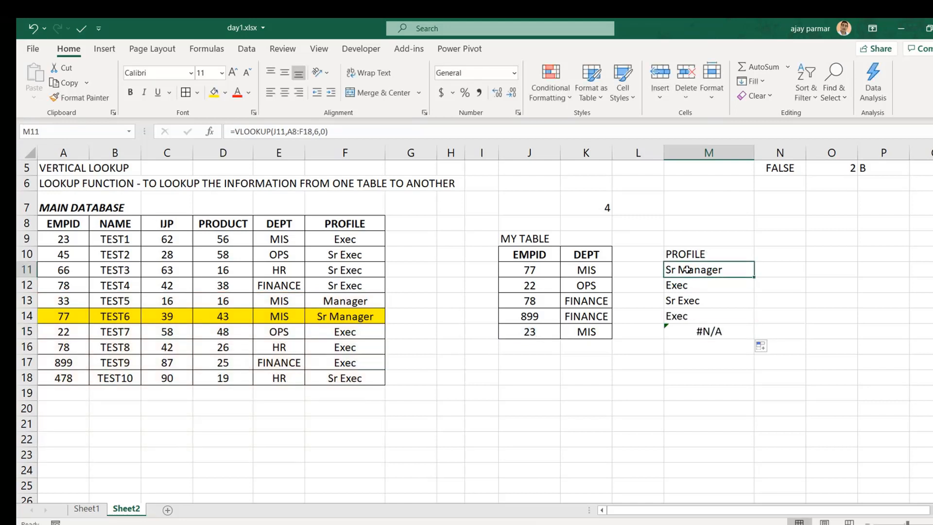
left_click(567, 273)
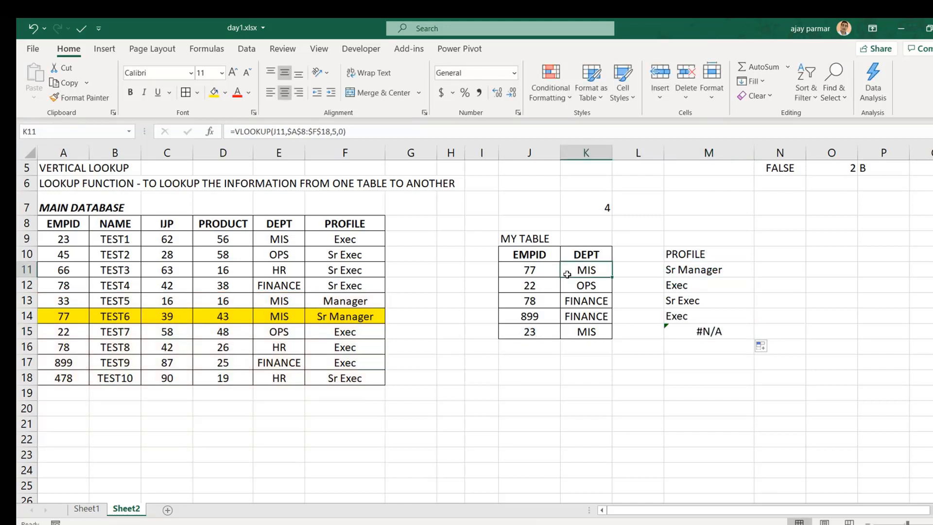
left_click(693, 268)
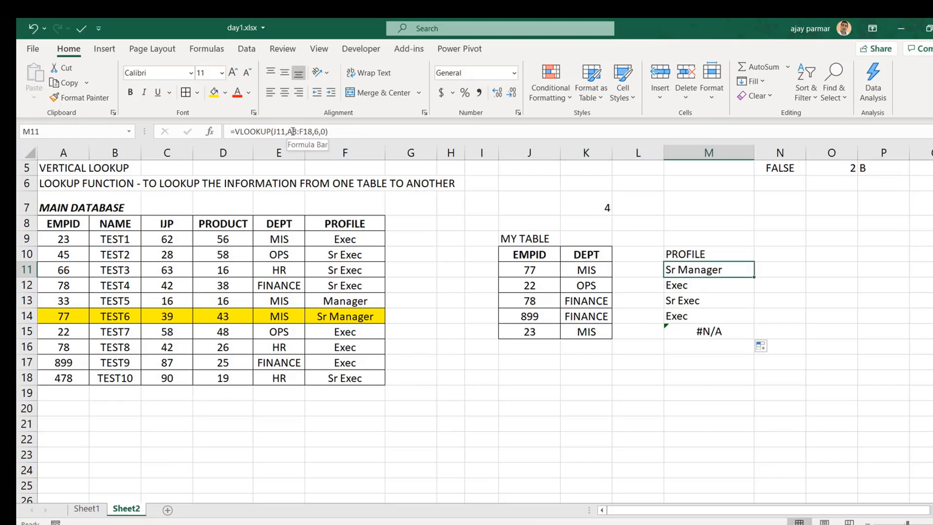
left_click(293, 131)
type("$")
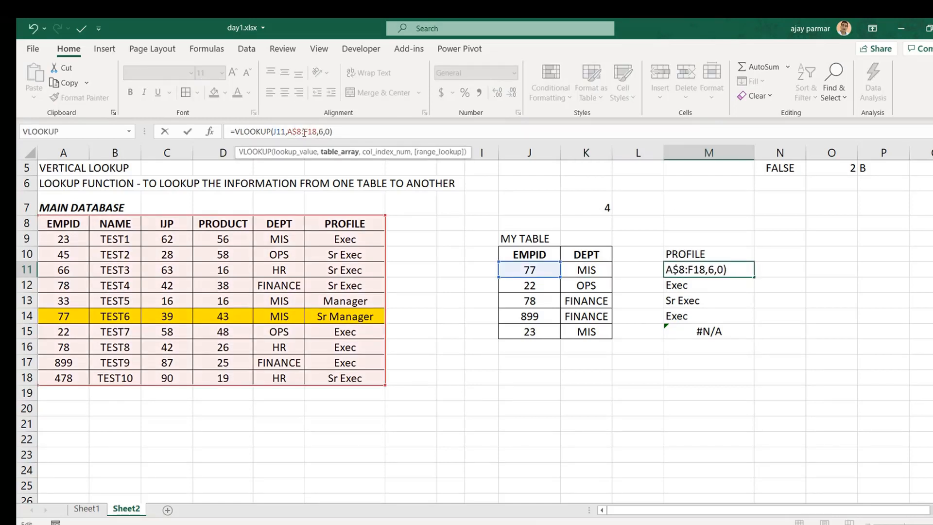
left_click(309, 133)
type("$")
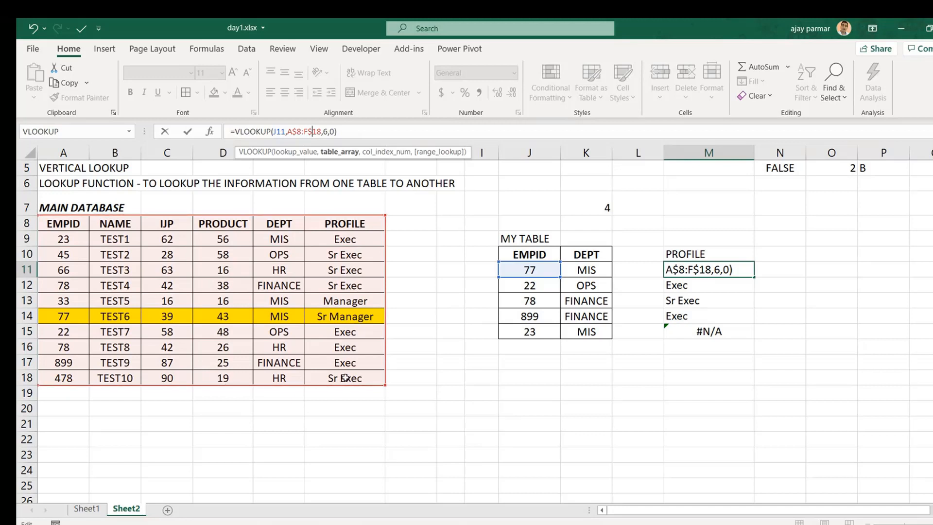
key("Return")
key("Up")
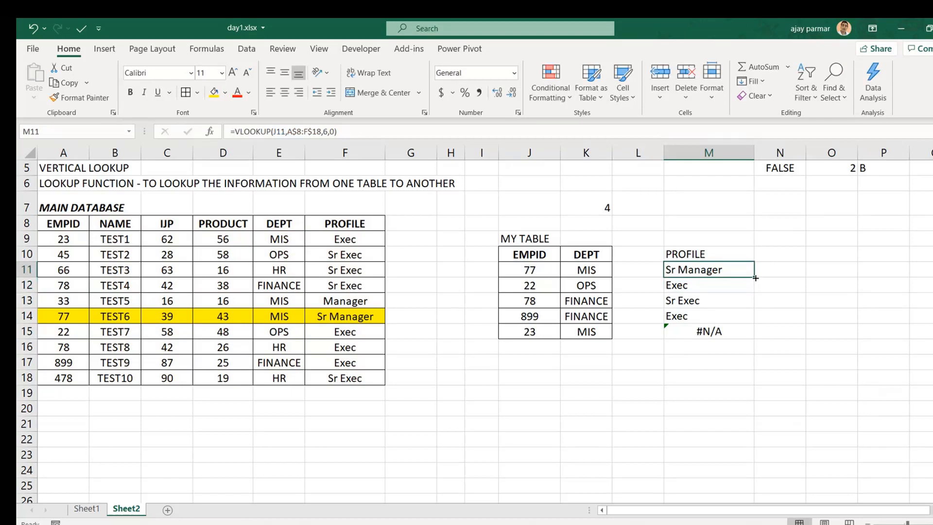
Fill the row-locked VLOOKUP formula from M11 down to M15 and check the table range used in M15
left_click_drag(754, 277, 755, 340)
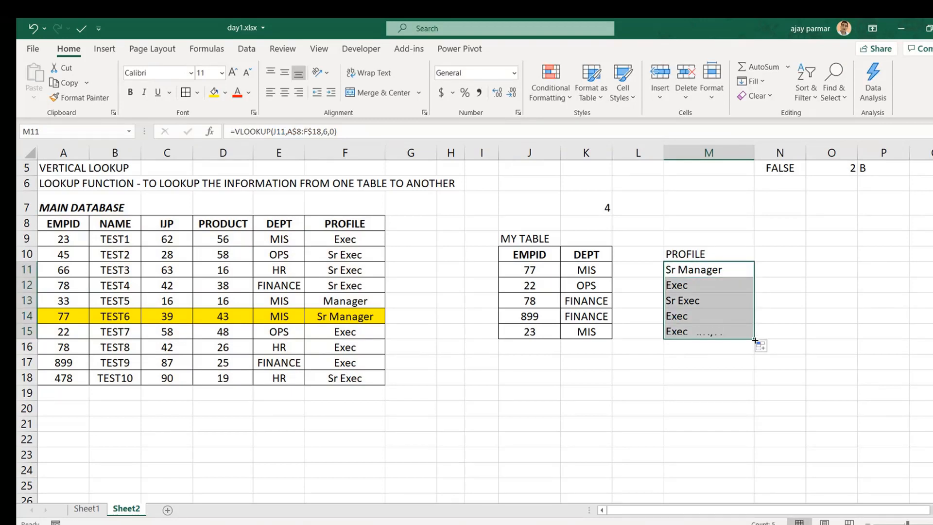
left_click(685, 330)
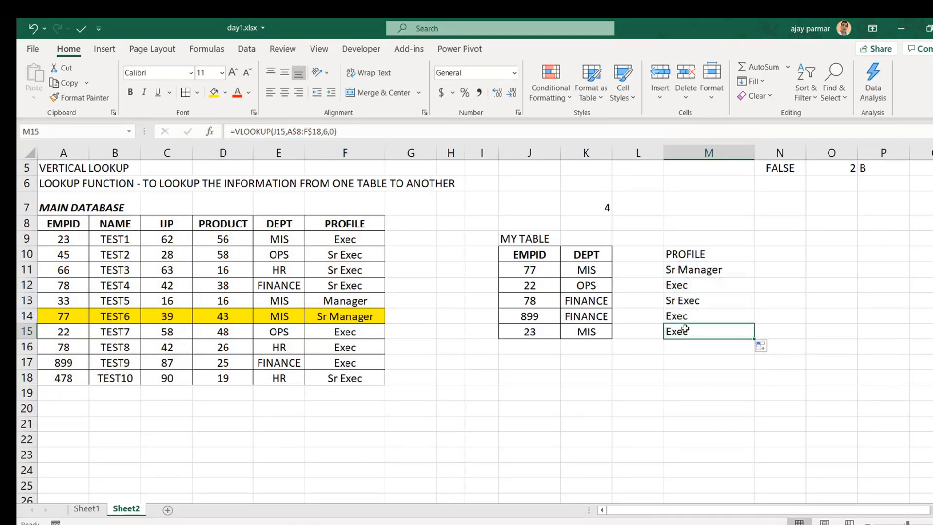
double_click(685, 329)
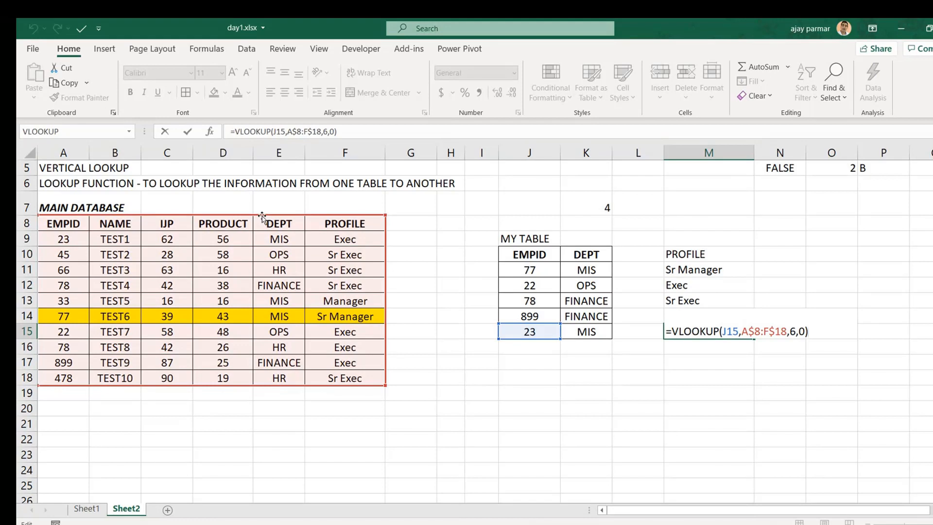
key("ctrl+Return")
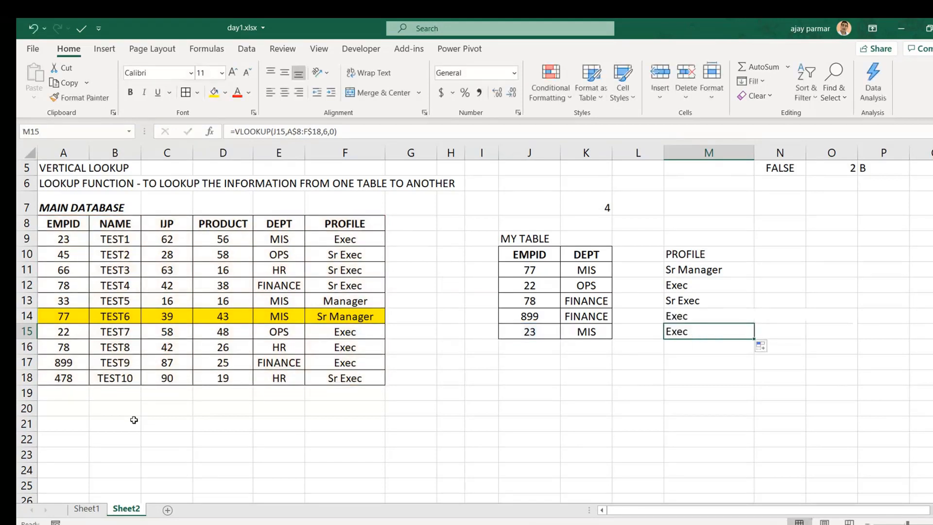
Rename the Sheet2 worksheet as VLOOKUP
double_click(126, 509)
type("VLOO")
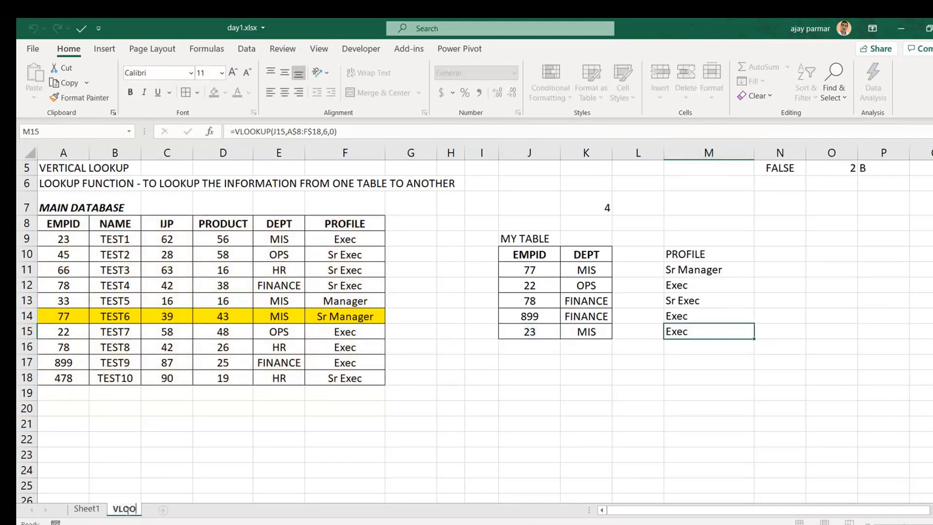
type("KUP")
left_click(106, 209)
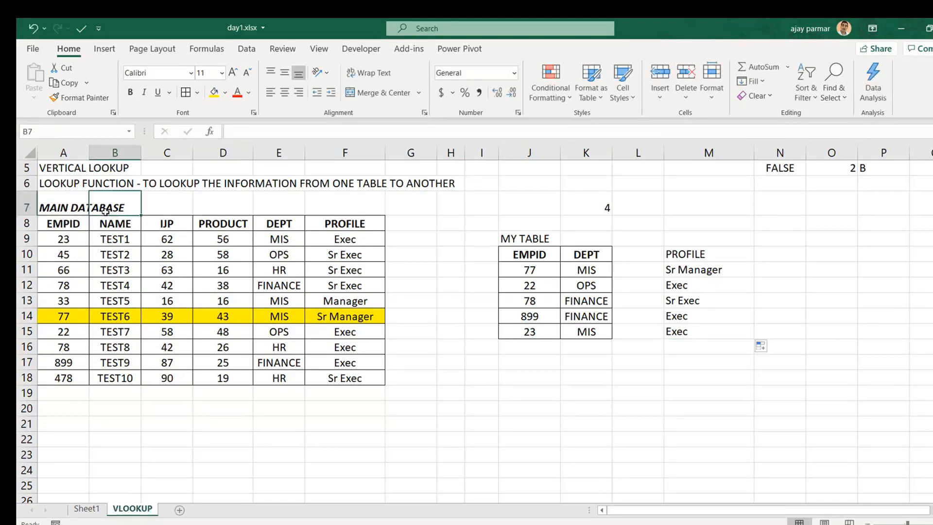
Examine how the main database selection shifts sideways when it starts at the NAME column instead of EMPID
left_click(64, 222)
key("ctrl+shift+Down")
key("ctrl+shift+Right")
key("Right")
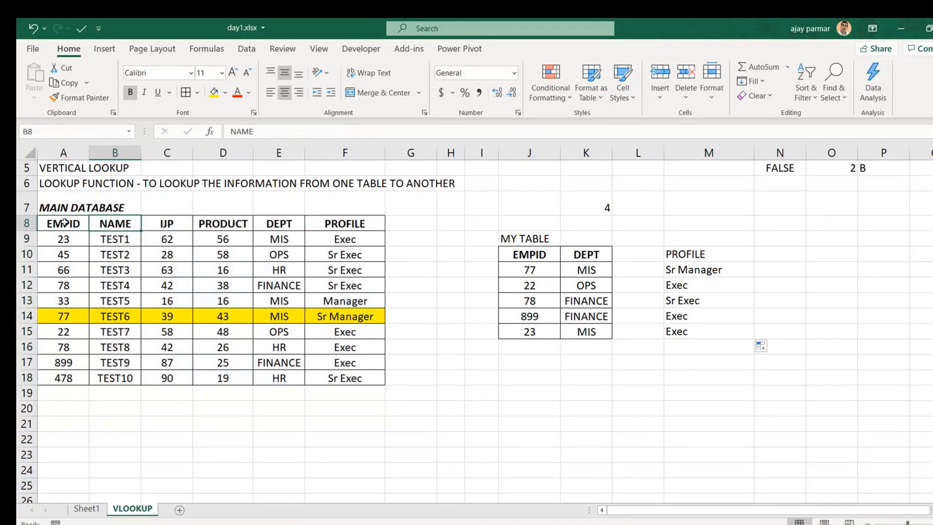
key("ctrl+shift+Down")
key("ctrl+shift+Right")
key("shift+Right")
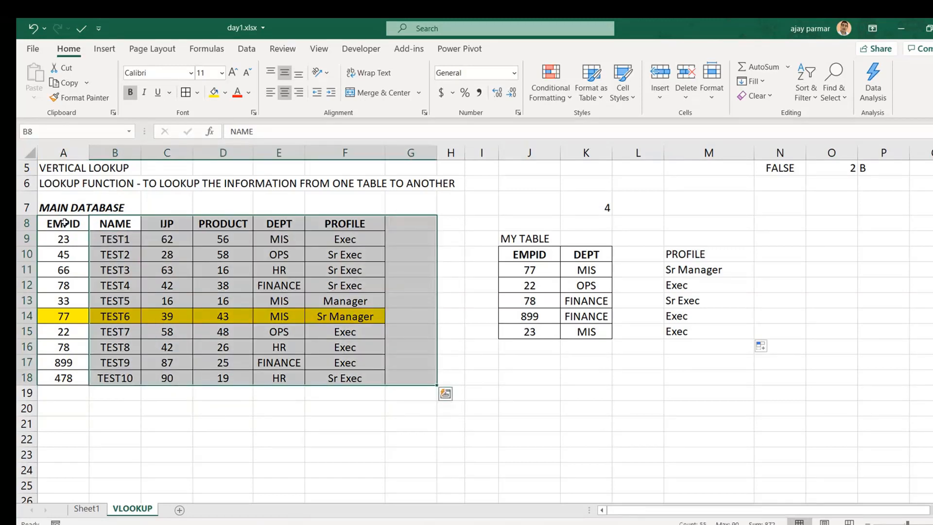
key("Left")
key("Right")
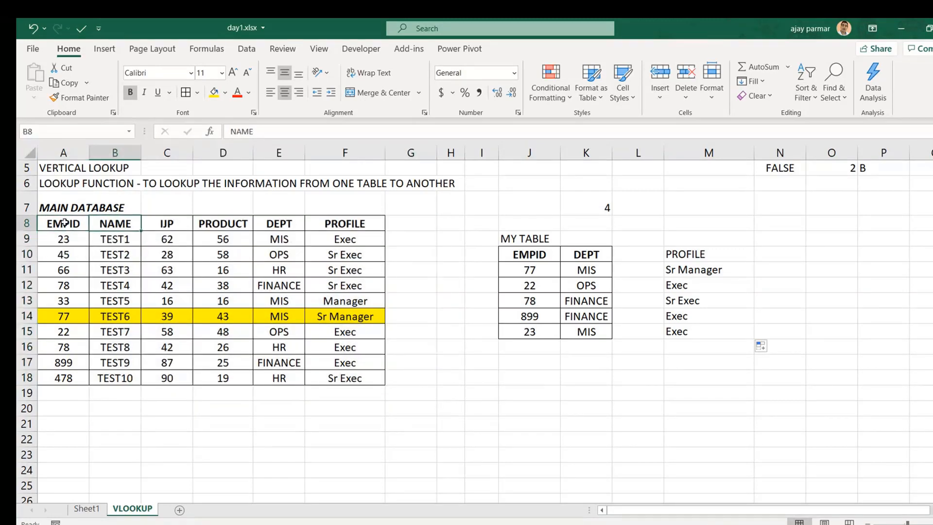
key("Left")
key("Right")
Copy MY TABLE's EMPID column, J10:J15, to a new list starting at J18
left_click(546, 379)
key("Up")
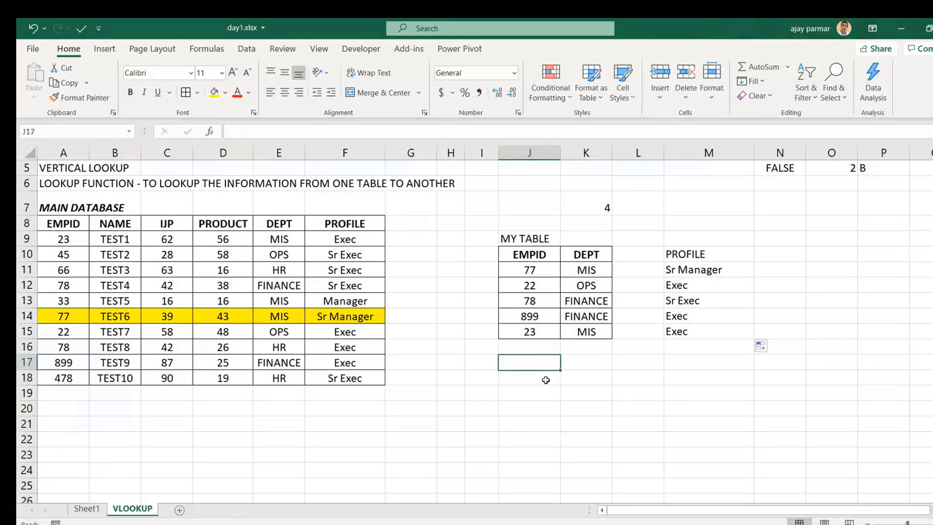
key("ctrl+Up")
key("ctrl+Up")
key("ctrl+shift+Down")
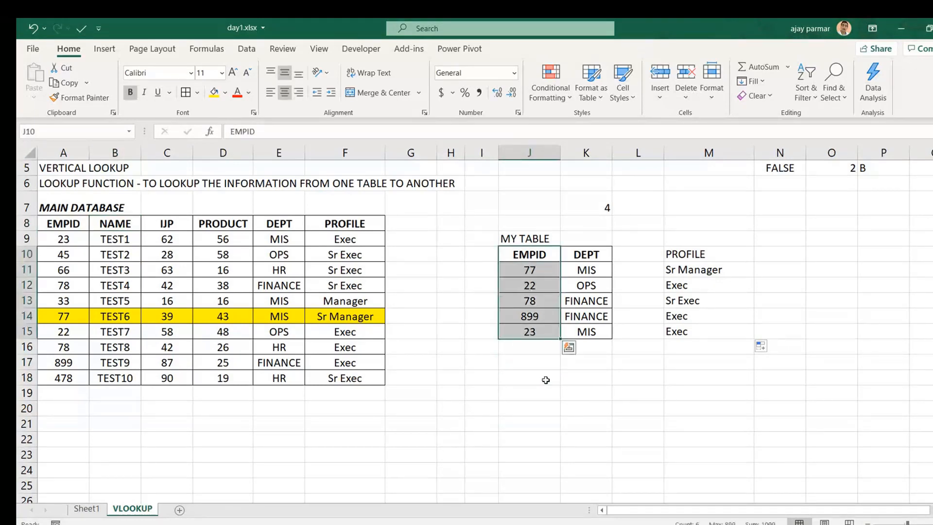
key("ctrl+c")
left_click(518, 381)
key("ctrl+v")
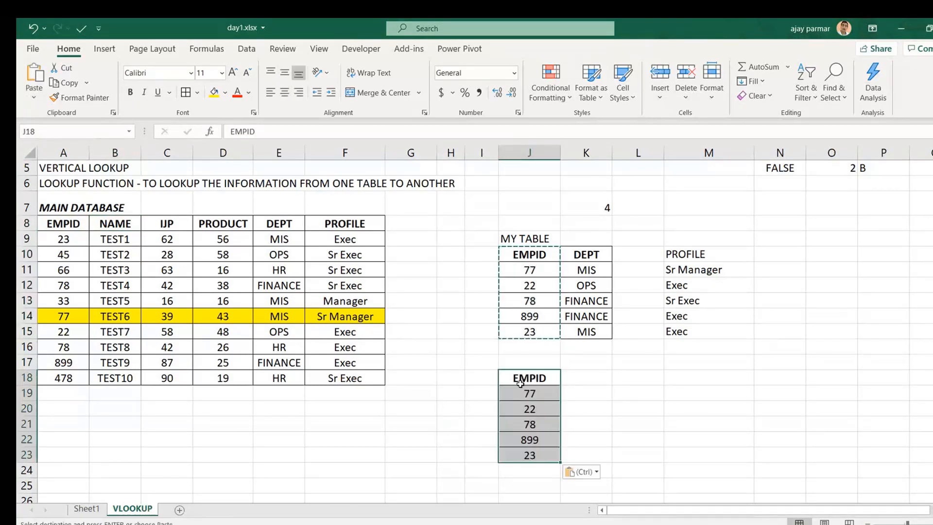
Add the heading IJP in K18 beside the copied EMPID heading
left_click(594, 377)
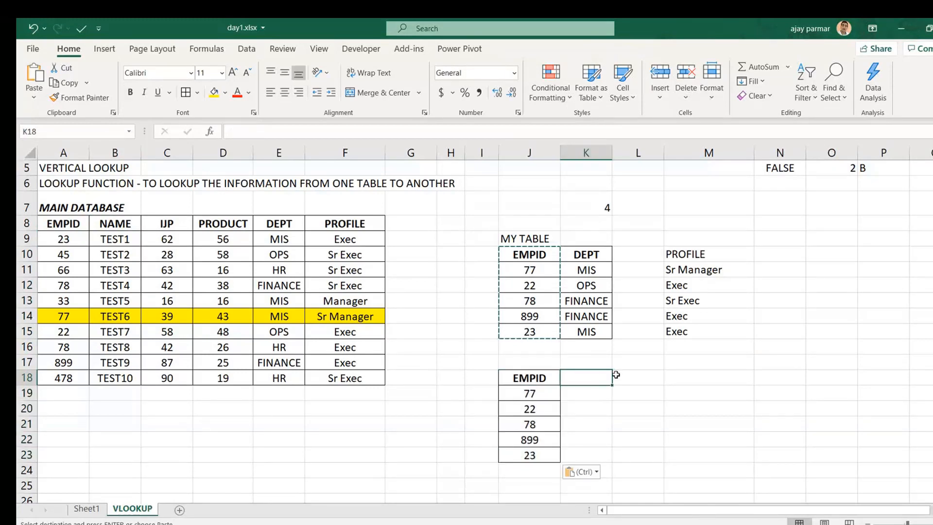
type("IJP")
key("Return")
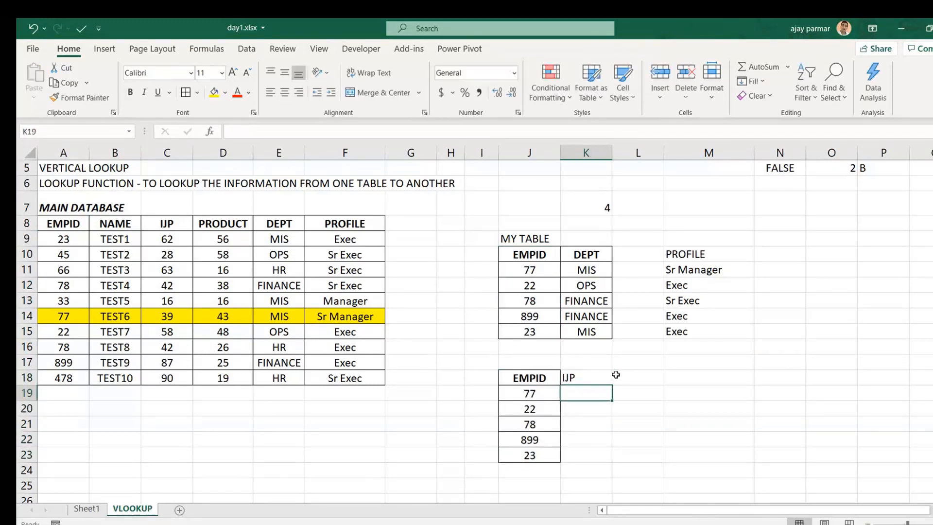
Start a VLOOKUP formula in K19 with J19 as the lookup value
type("=VLOOKUP(")
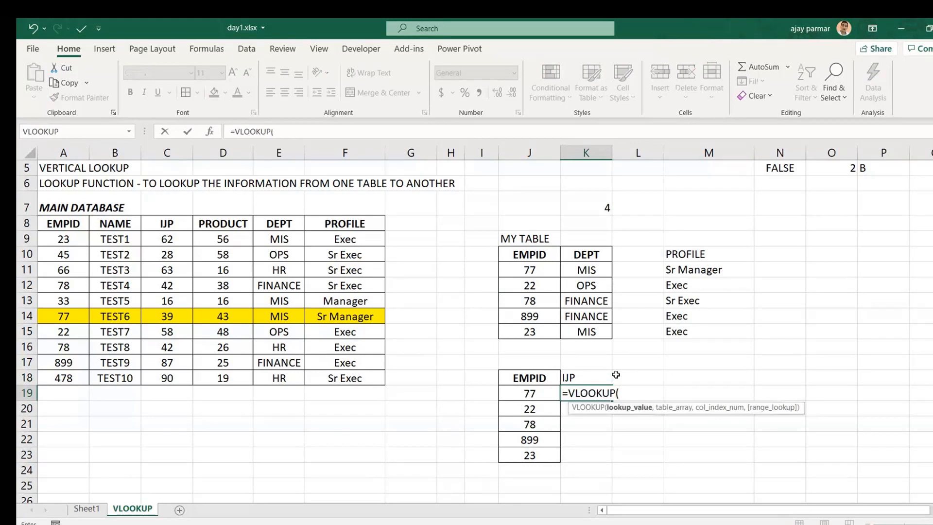
key("BackSpace")
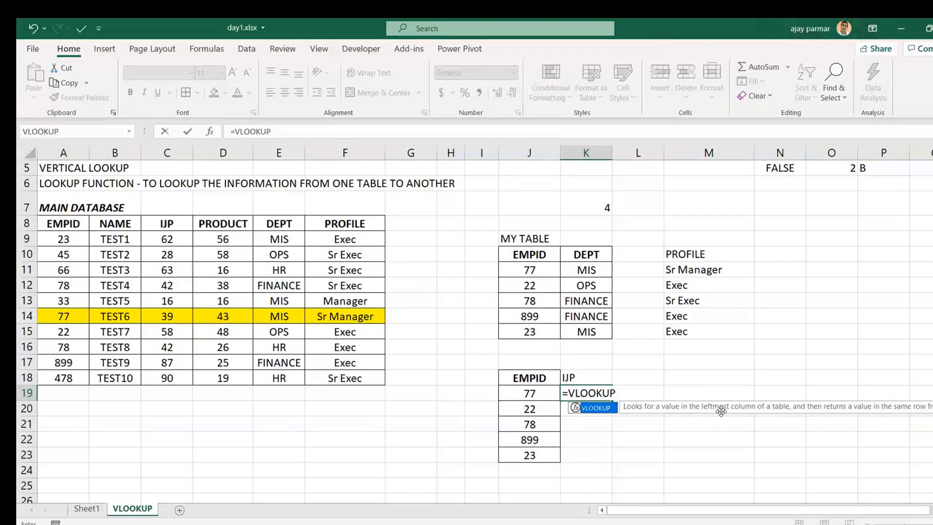
type("(")
left_click(518, 394)
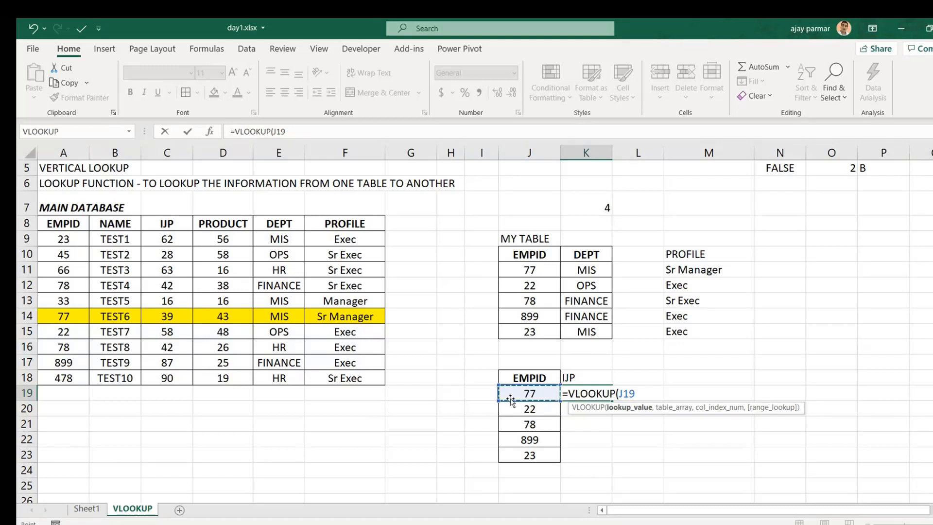
type(",")
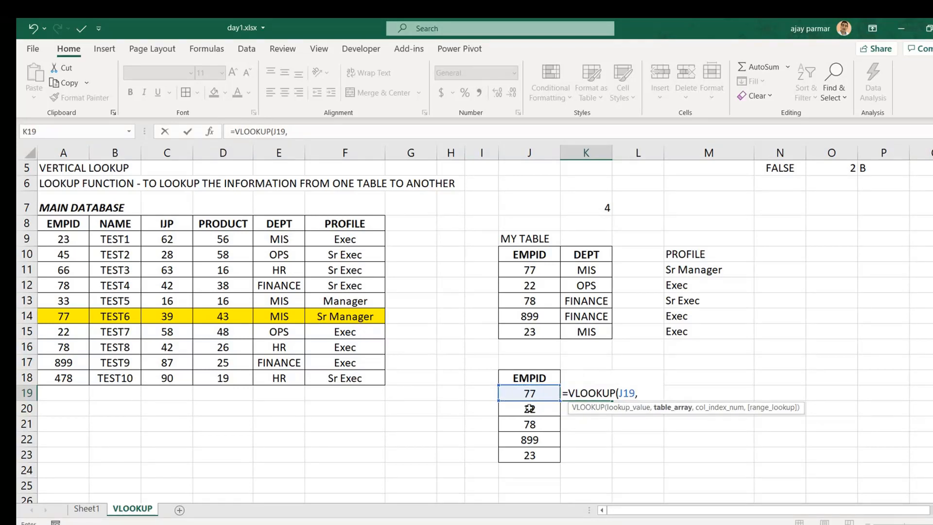
Use the main database range B8:F18, starting at the NAME column, as the table array of K19's VLOOKUP
left_click(101, 223)
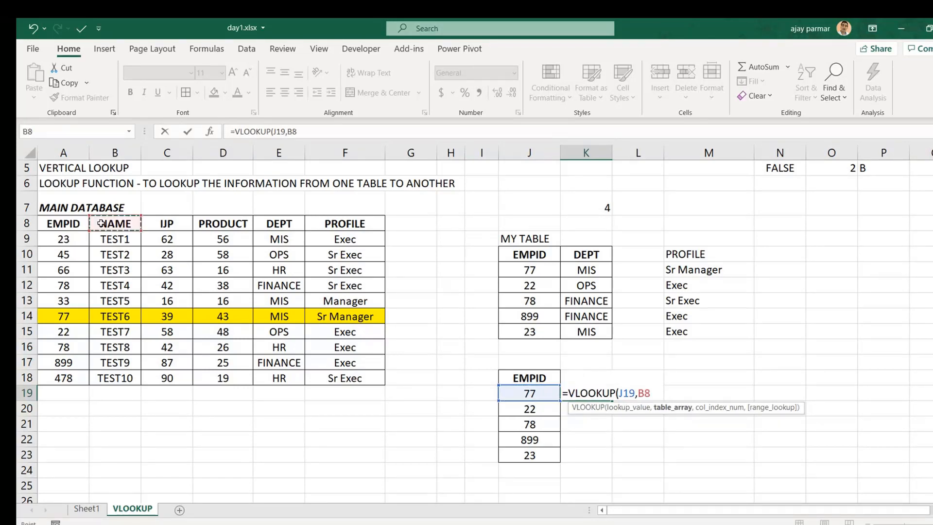
left_click(366, 382, "shift")
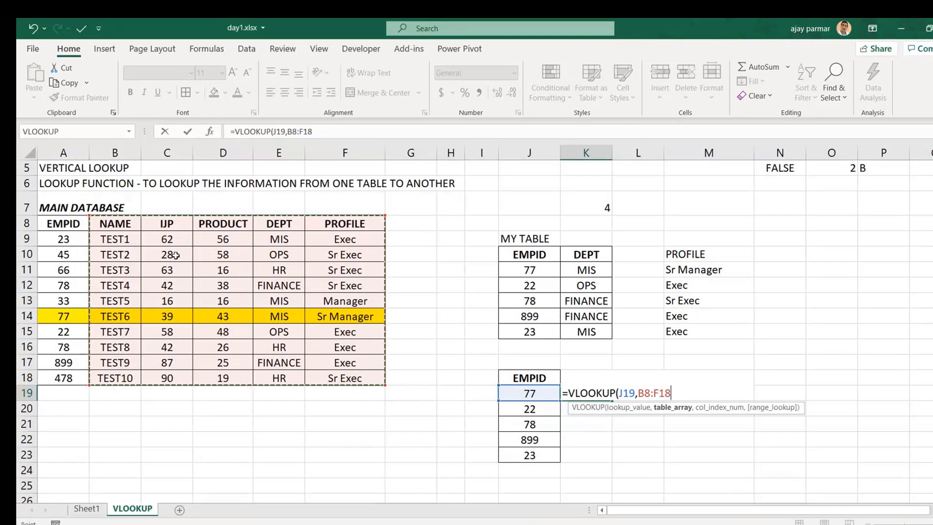
key("Return")
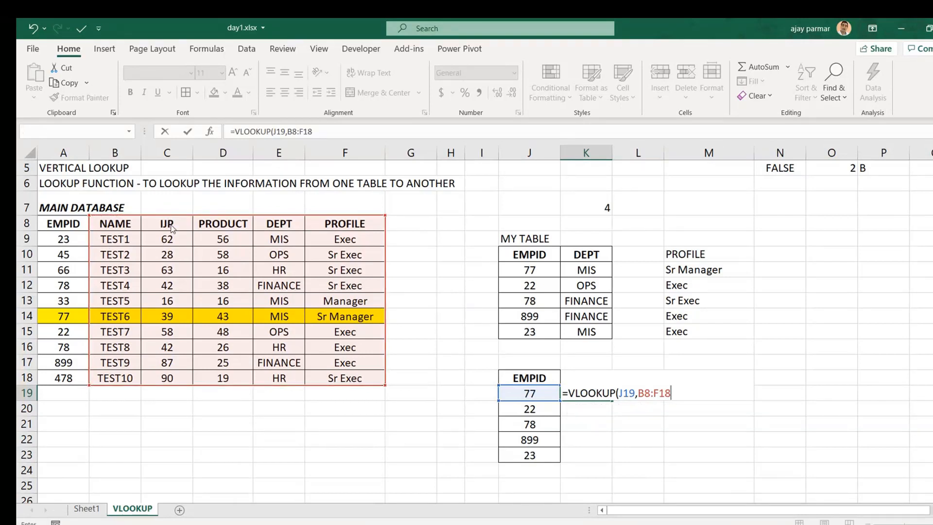
key("Return")
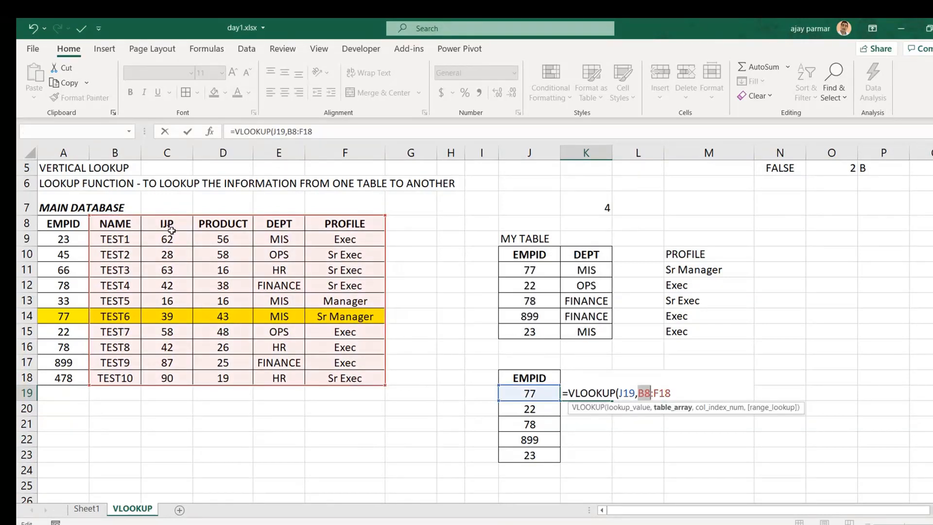
Try shifting the formula's table range sideways across the main database and return it to B8:F18
left_click_drag(275, 388, 329, 383)
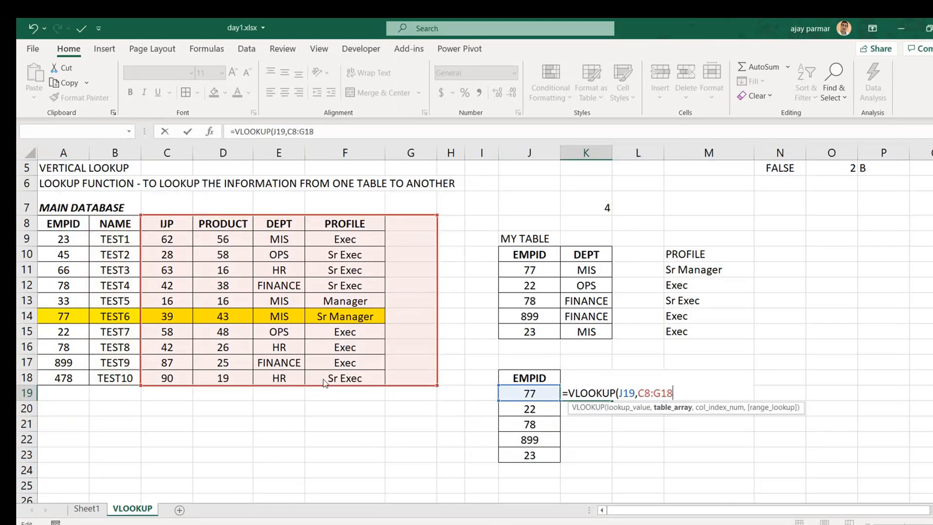
left_click_drag(390, 378, 229, 383)
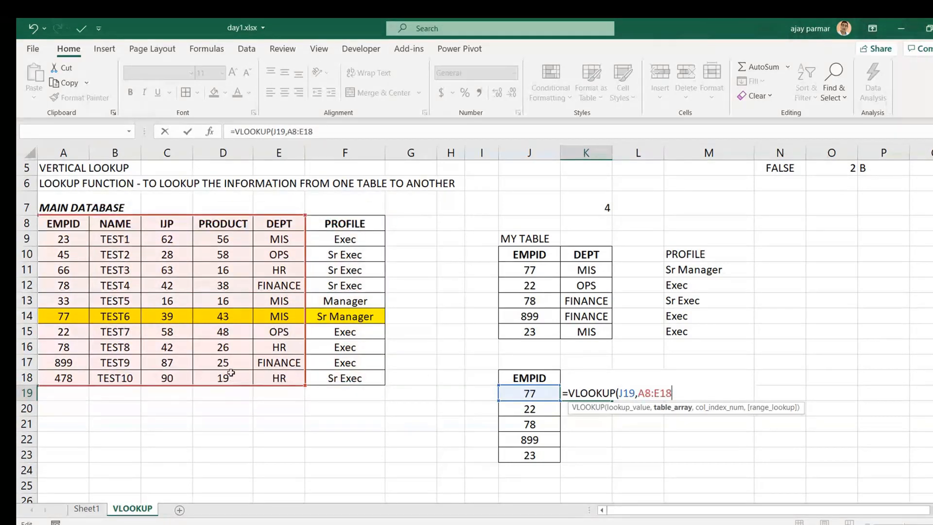
left_click_drag(300, 387, 379, 386)
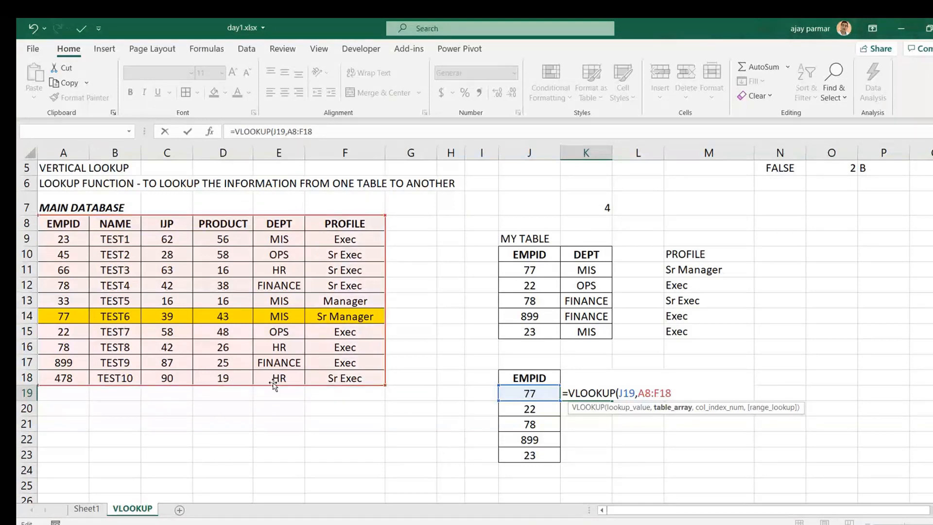
left_click_drag(274, 386, 329, 387)
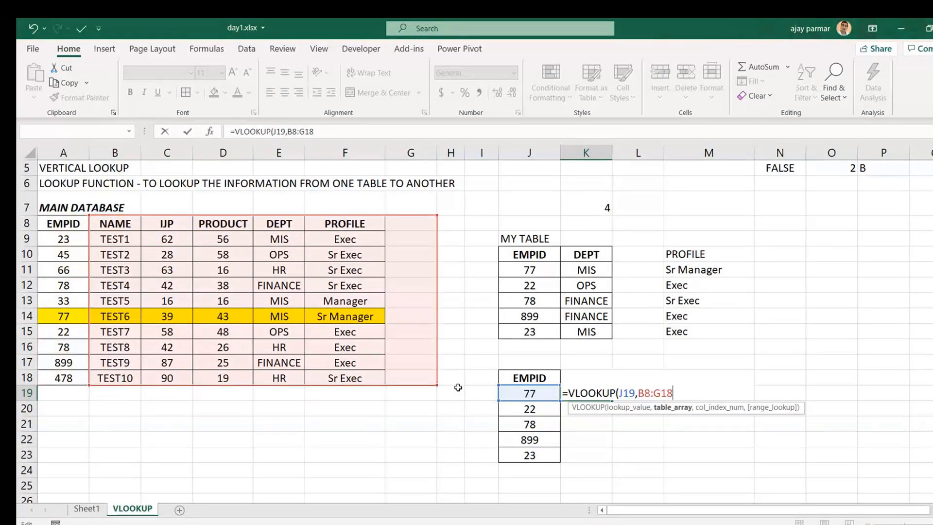
left_click_drag(440, 386, 386, 386)
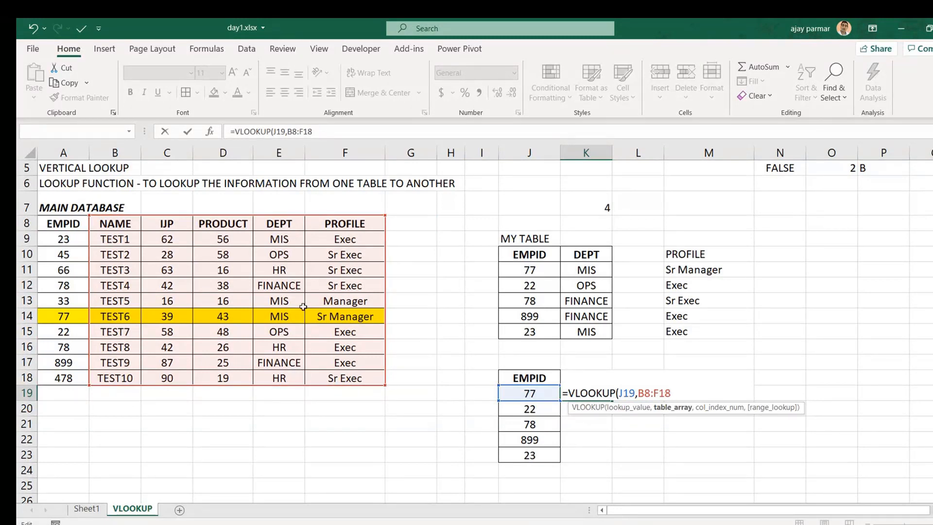
Complete the VLOOKUP formula in K19 with column index 2 and range lookup 0, and review it
type(",")
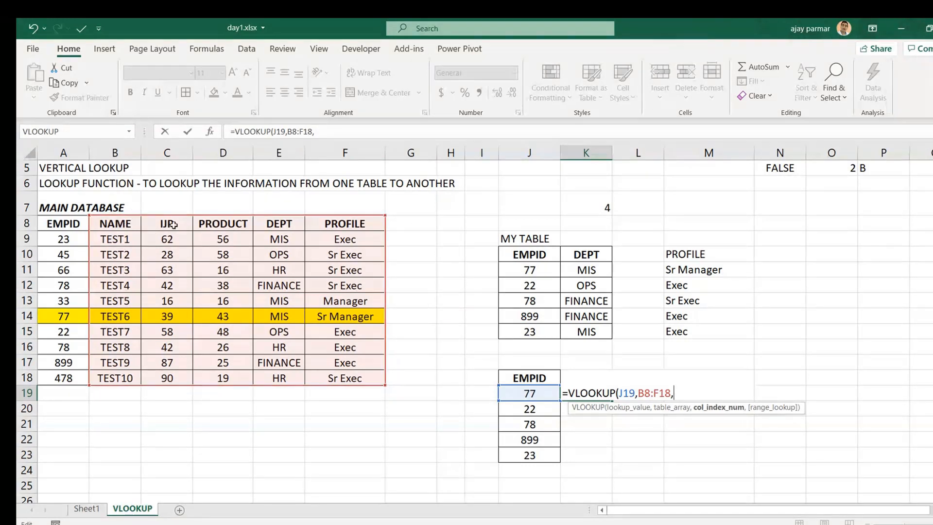
type("2,0)")
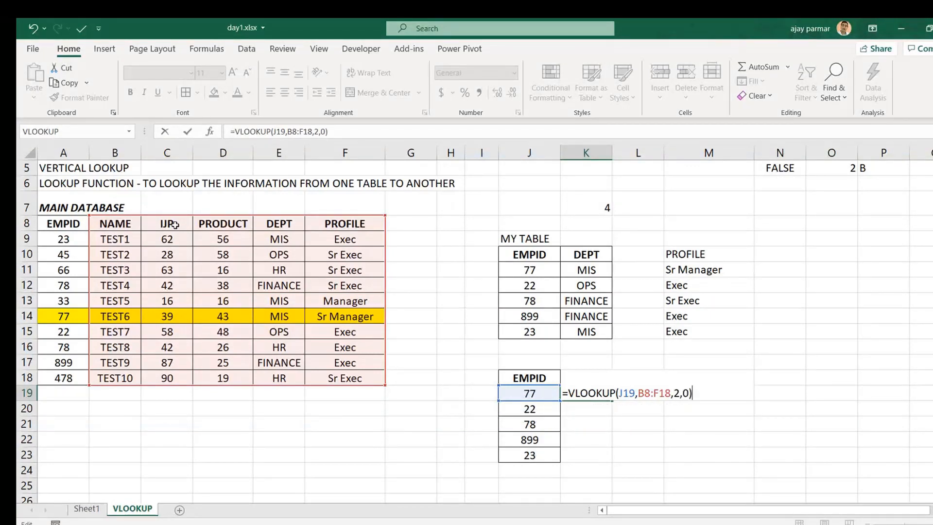
key("ctrl+Return")
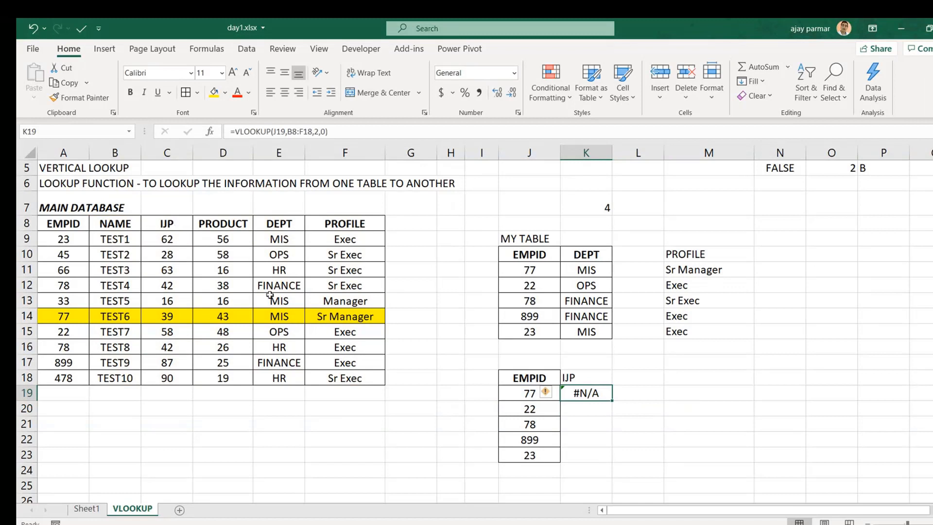
left_click(645, 388)
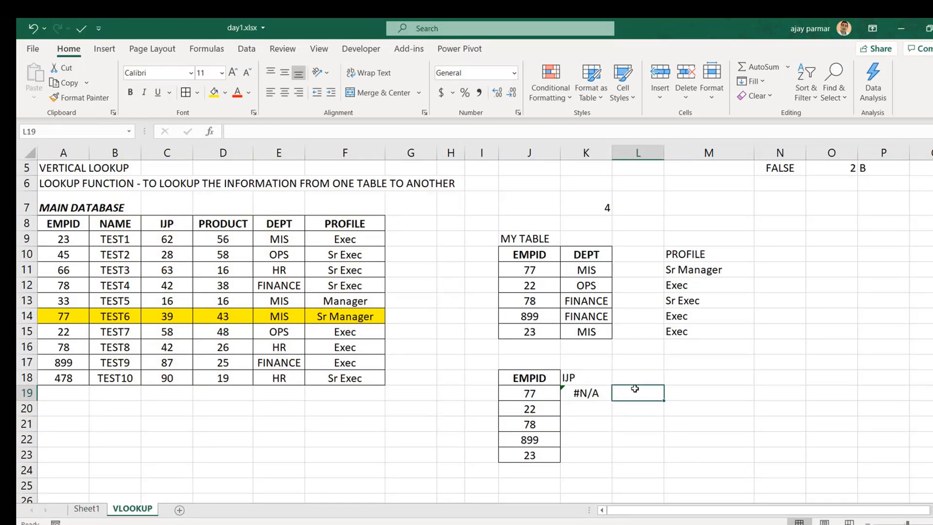
left_click(605, 391)
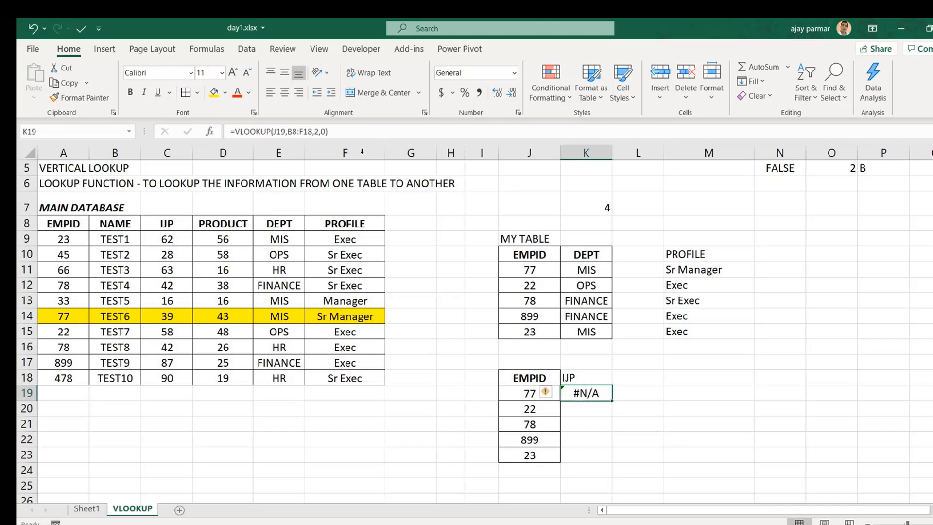
left_click(318, 131)
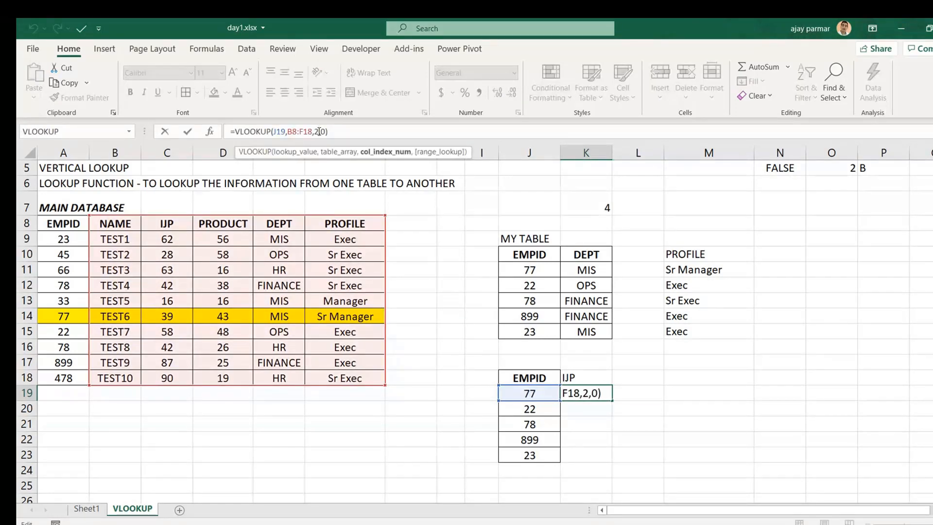
key("Escape")
Hide the main database's EMPID column, A8:A18, with a white font and check J19's lookup against the range B8:F18
left_click(62, 222)
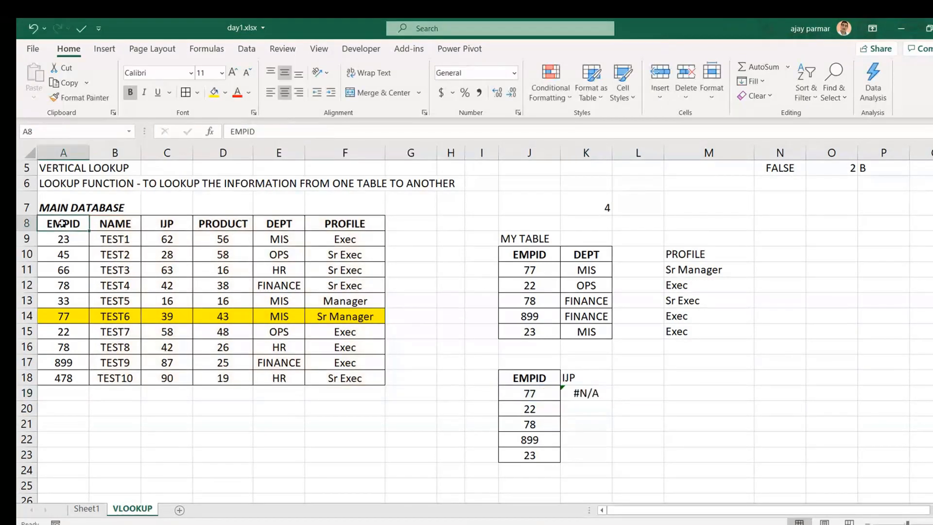
key("ctrl+shift+Down")
left_click(249, 93)
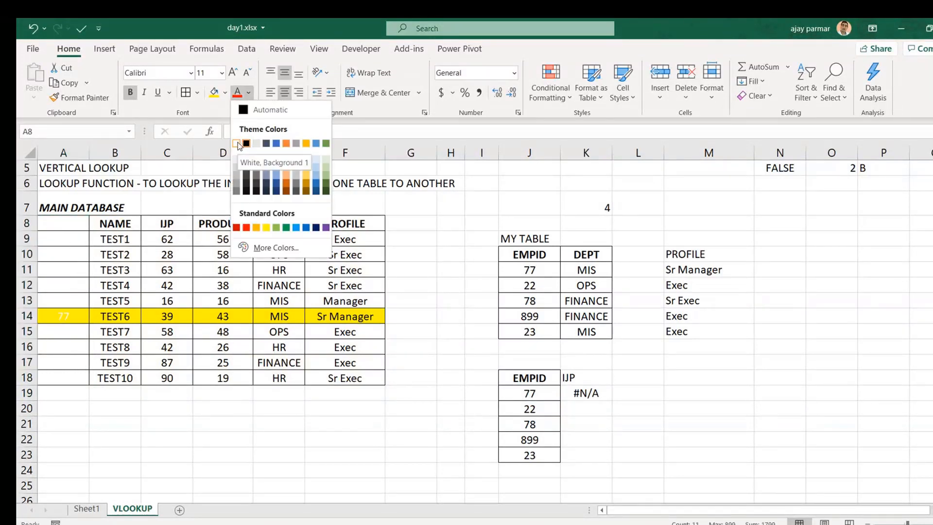
left_click(237, 143)
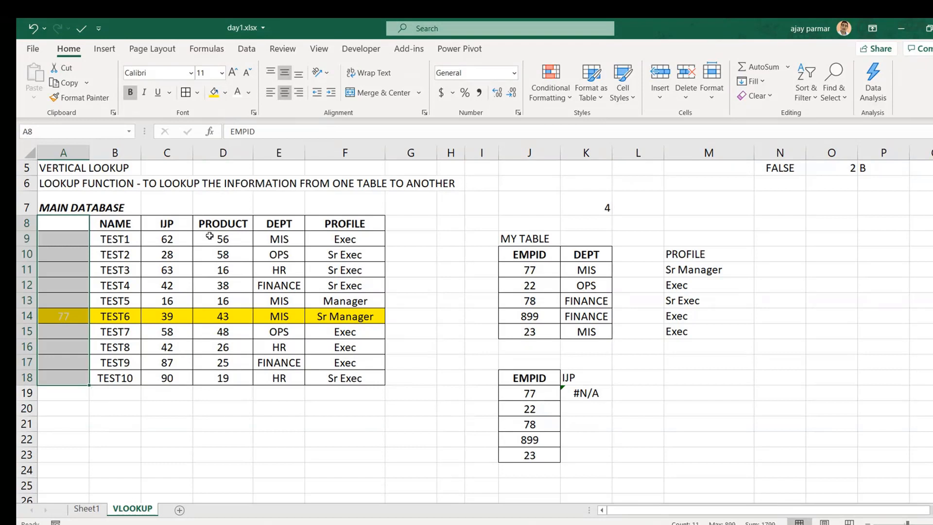
left_click(345, 439)
left_click(592, 395)
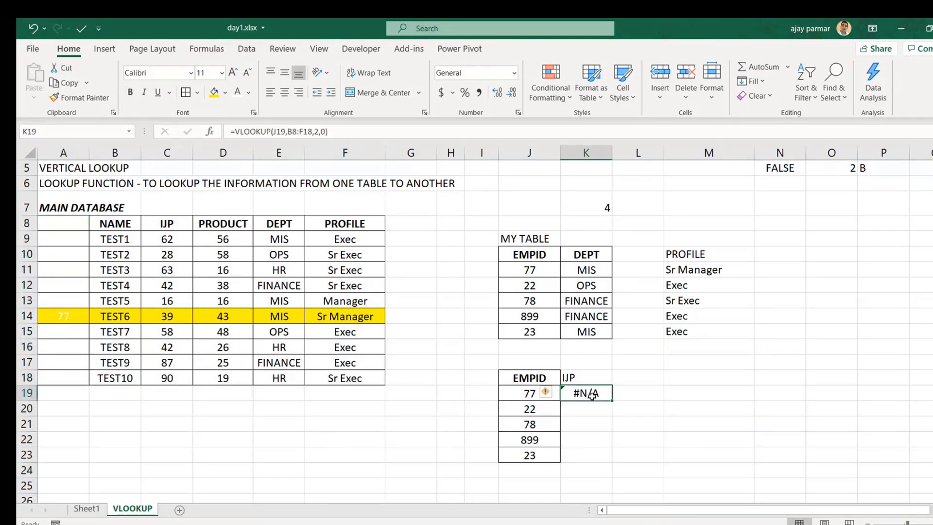
left_click(527, 393)
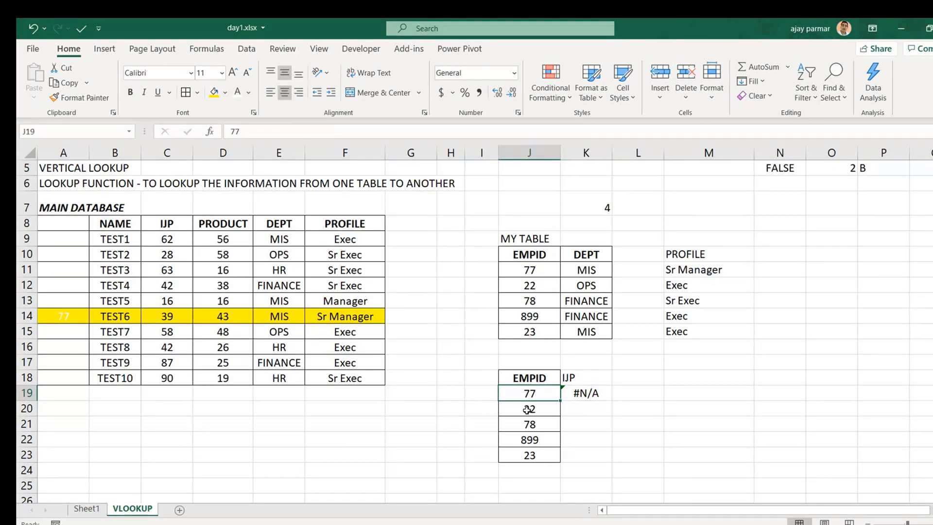
left_click(125, 223)
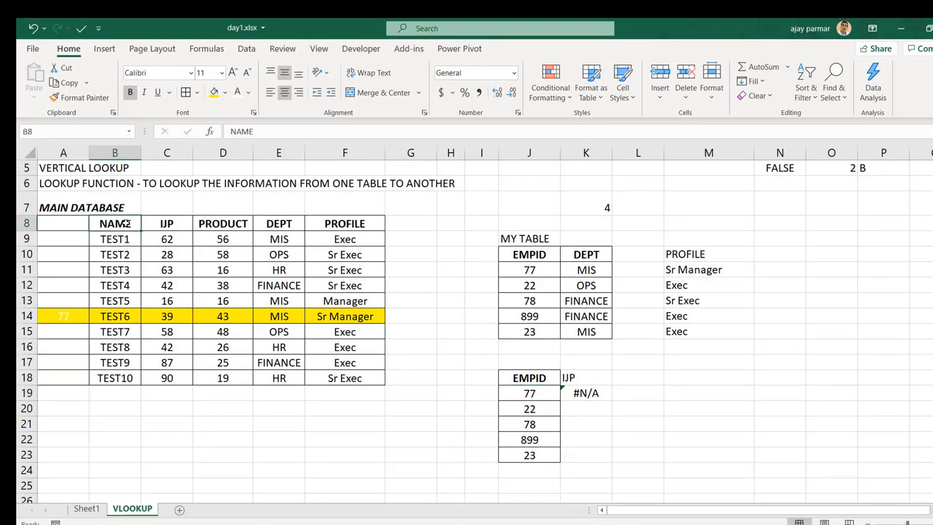
left_click(364, 377, "shift")
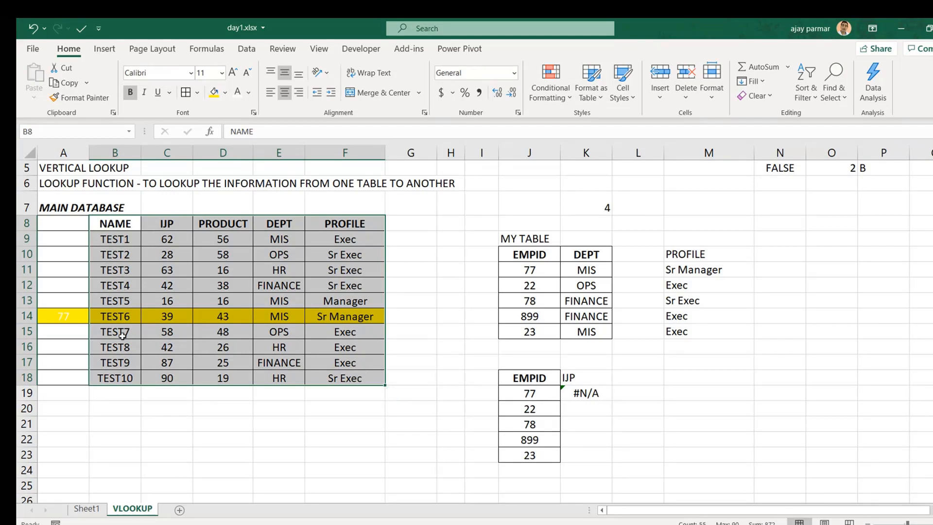
left_click(115, 238)
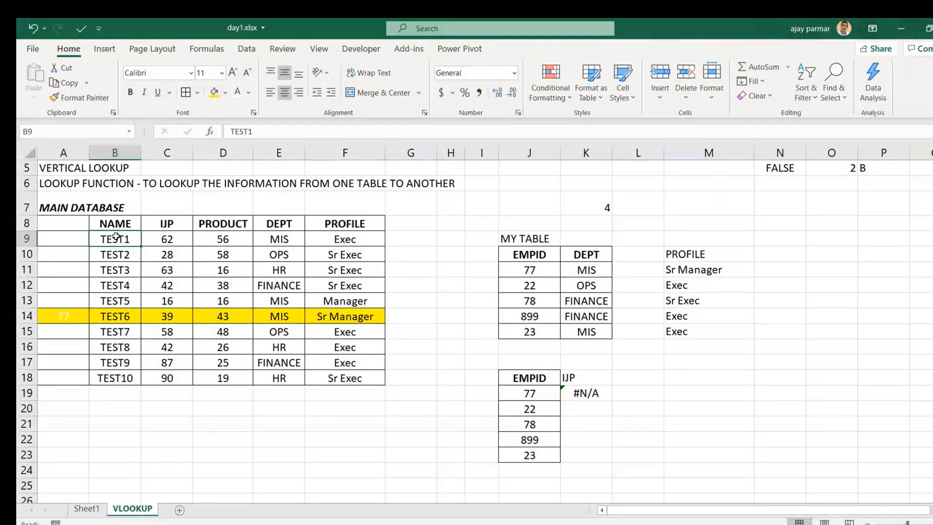
Set the font color of the main database's EMPID column, A8:A18, to Automatic
key("Up")
key("Left")
key("ctrl+shift+Down")
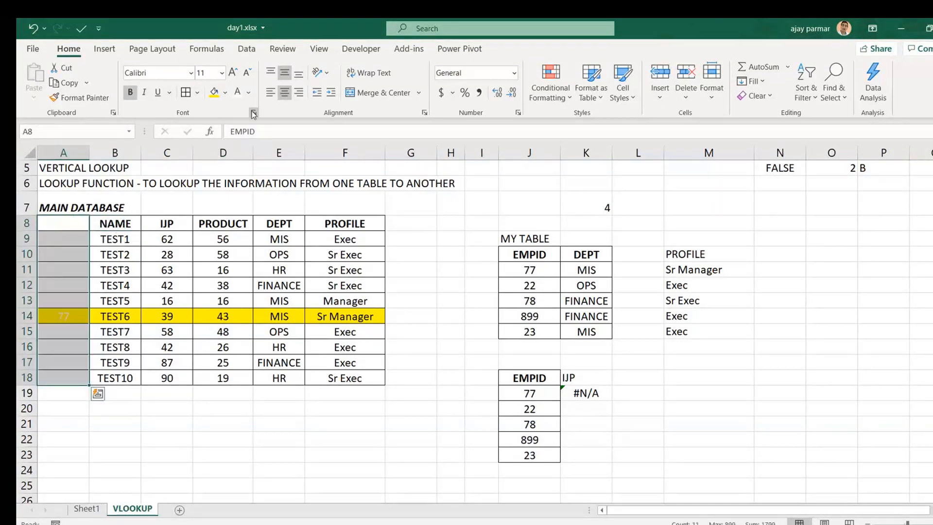
left_click(248, 92)
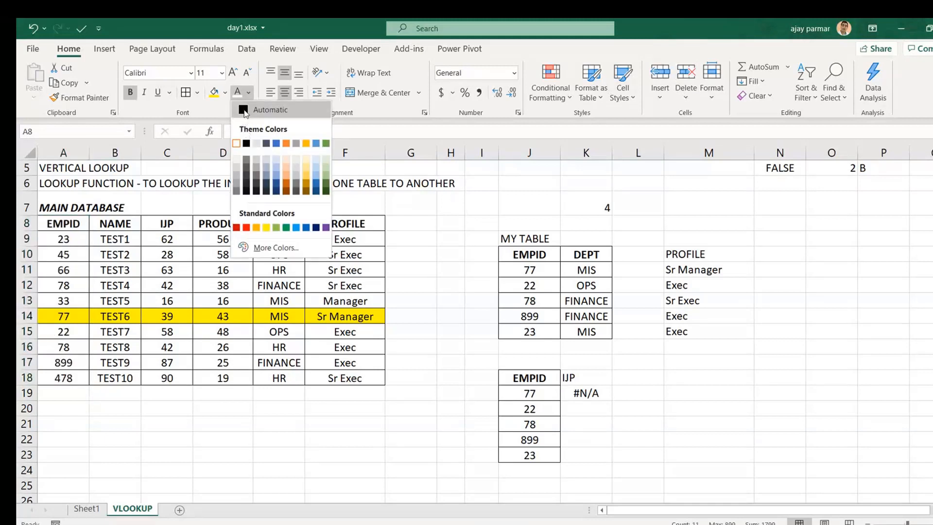
left_click(245, 111)
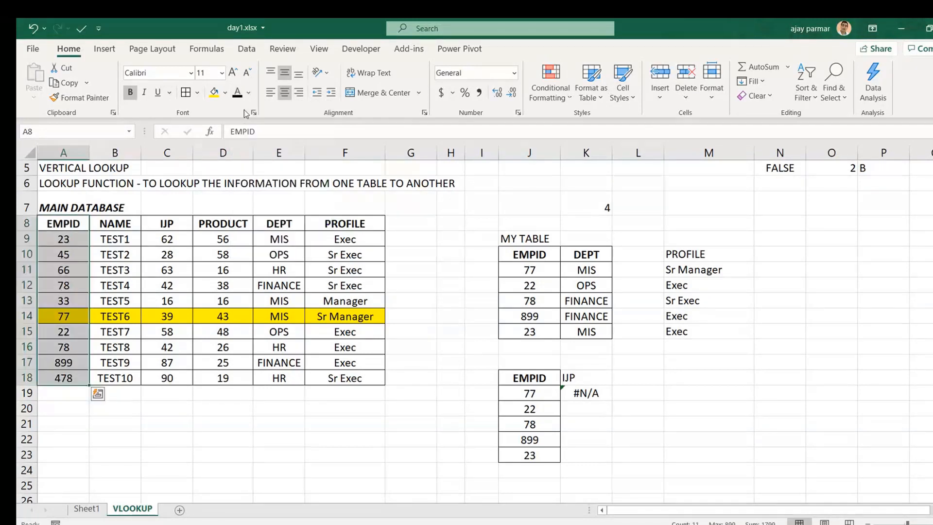
left_click(62, 249)
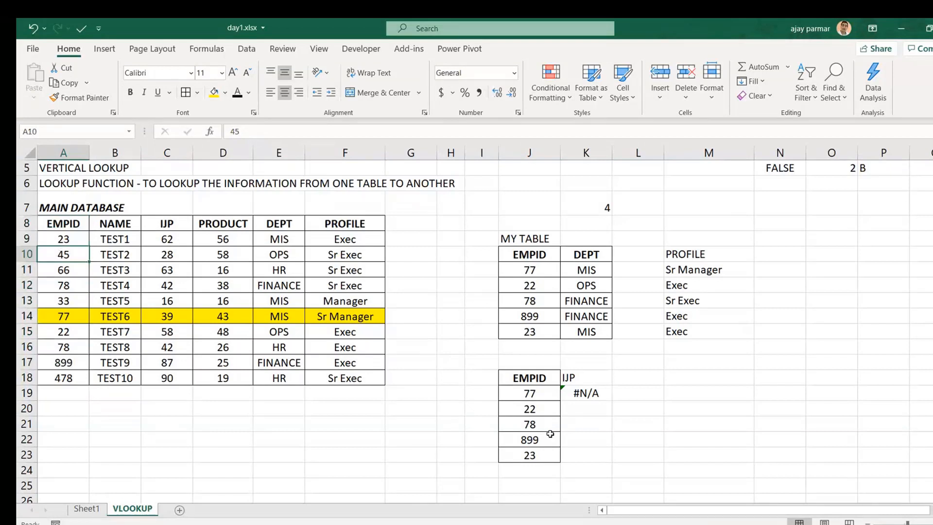
Extend the table range of K19's VLOOKUP to A8:F18 so that it includes the EMPID column
left_click(596, 392)
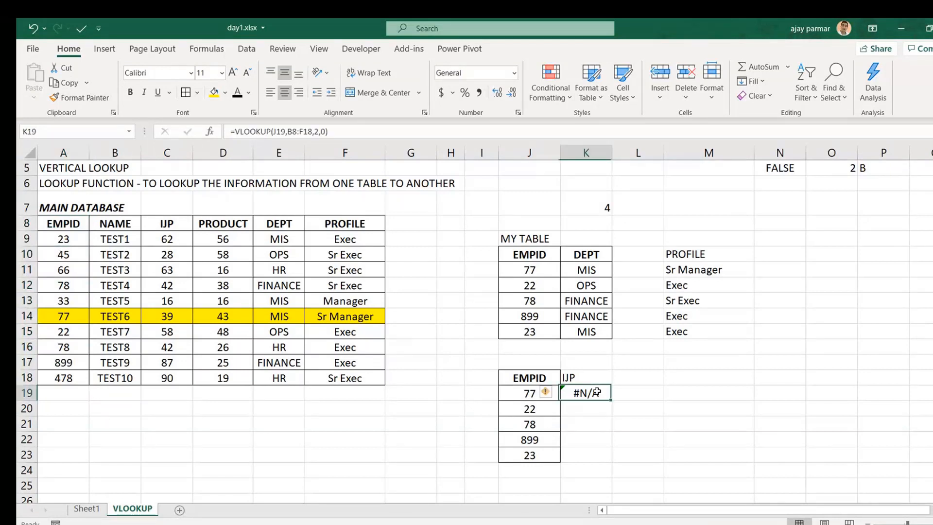
left_click(313, 131)
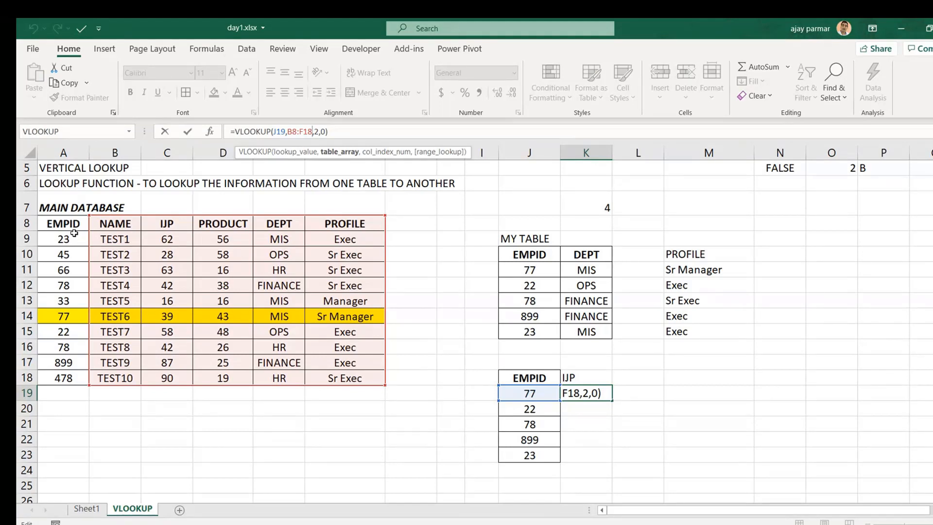
left_click(296, 131)
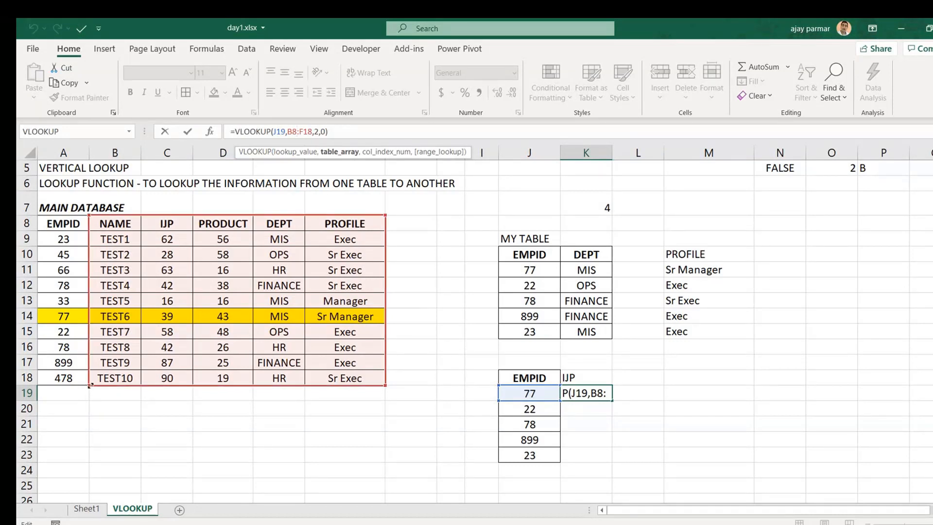
left_click_drag(89, 385, 46, 381)
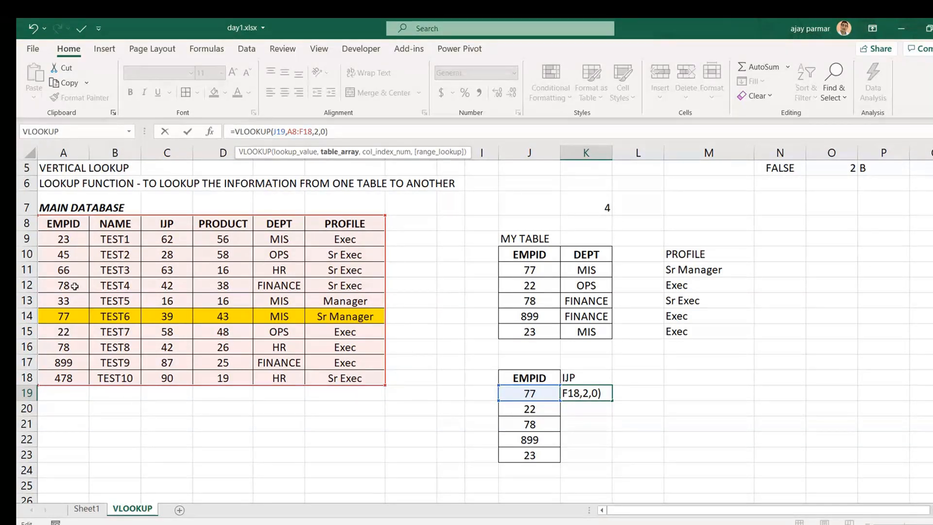
key("ctrl+Return")
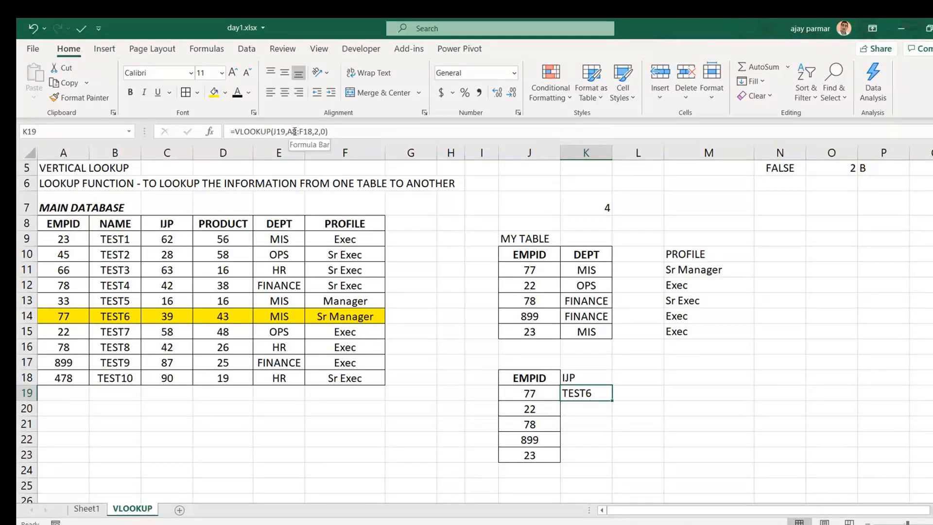
Copy the main database A8:F18 into a new sheet, starting at cell C3
left_click(583, 375)
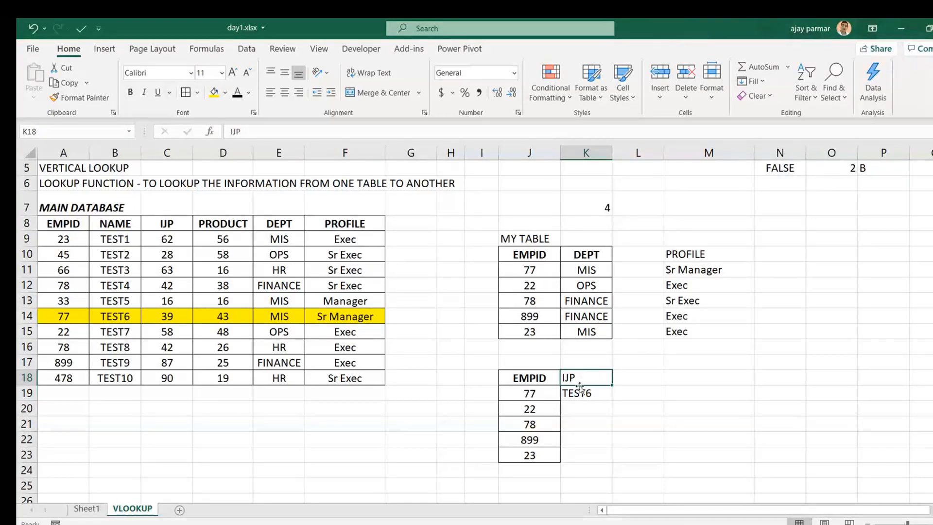
left_click(72, 226)
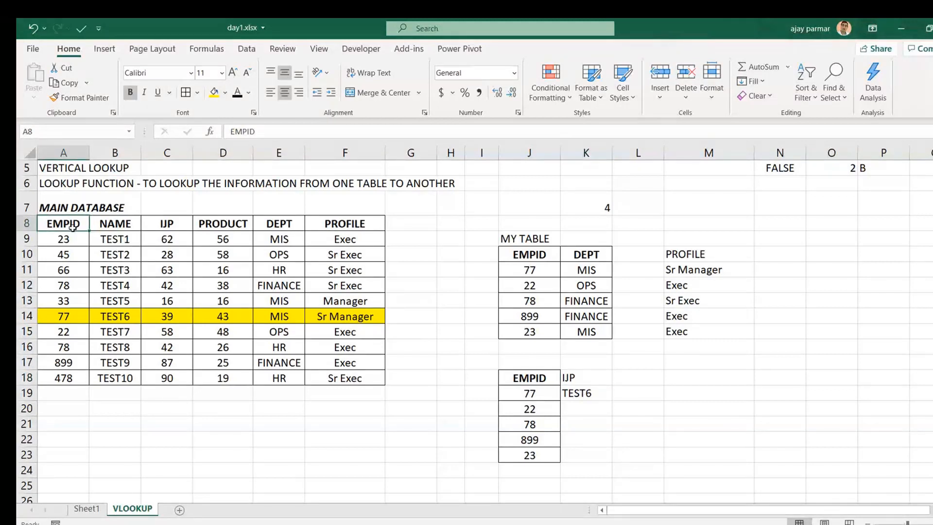
left_click(358, 380, "shift")
key("ctrl+c")
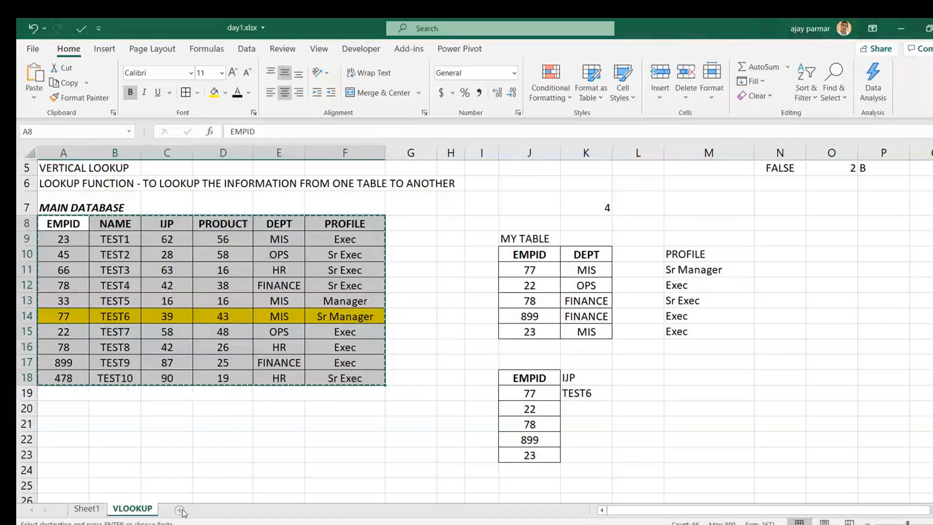
left_click(179, 510)
left_click(133, 185)
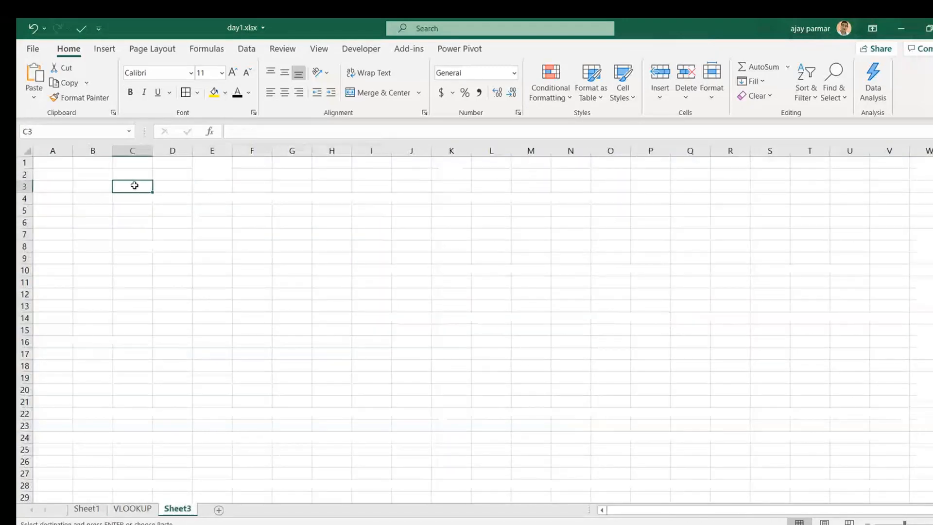
scroll(134, 185, "up", 3)
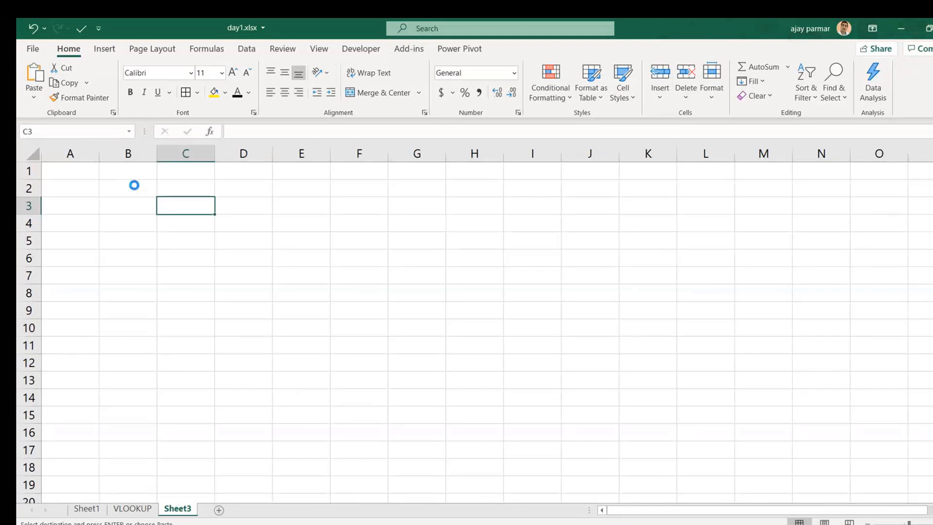
key("ctrl+v")
Move the NAME column in front of EMPID in the copied table and delete the emptied column D
left_click(224, 207)
key("ctrl+shift+Down")
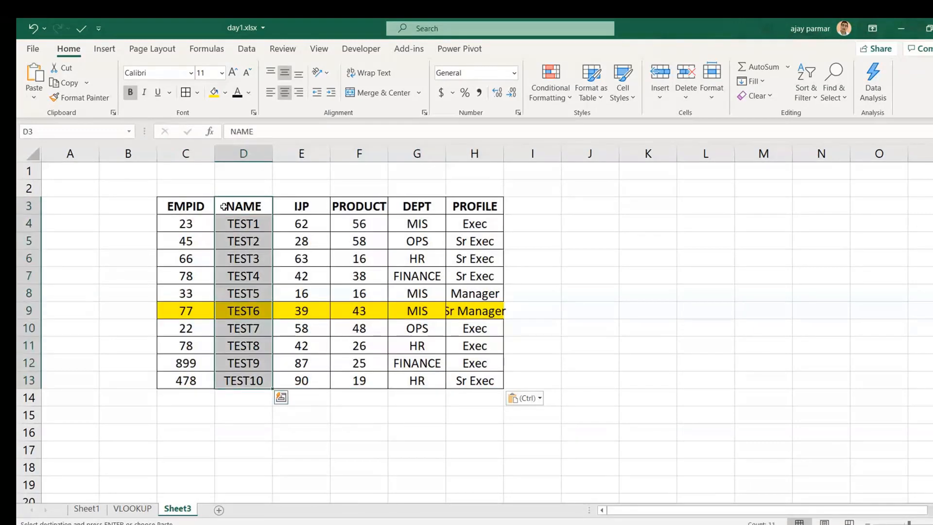
key("ctrl+c")
key("Left")
key("Left")
key("ctrl+v")
key("Right")
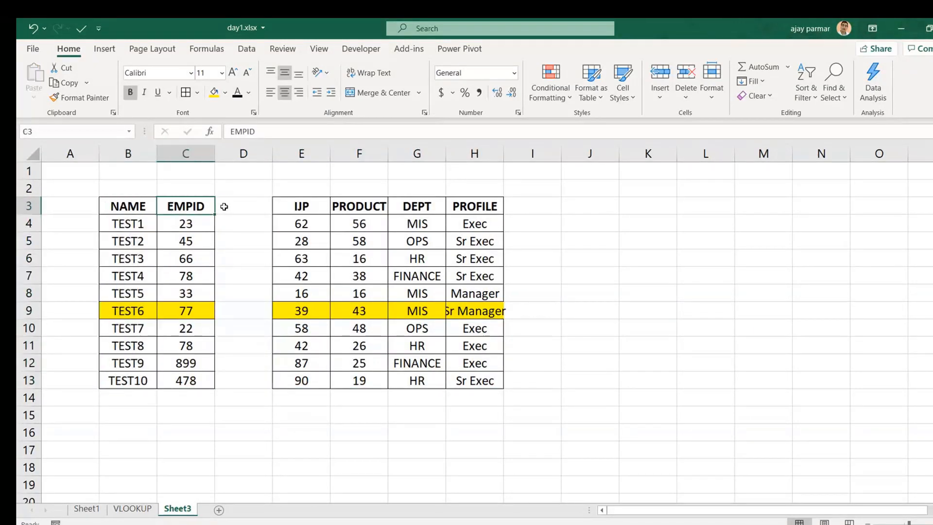
key("ctrl+shift+Down")
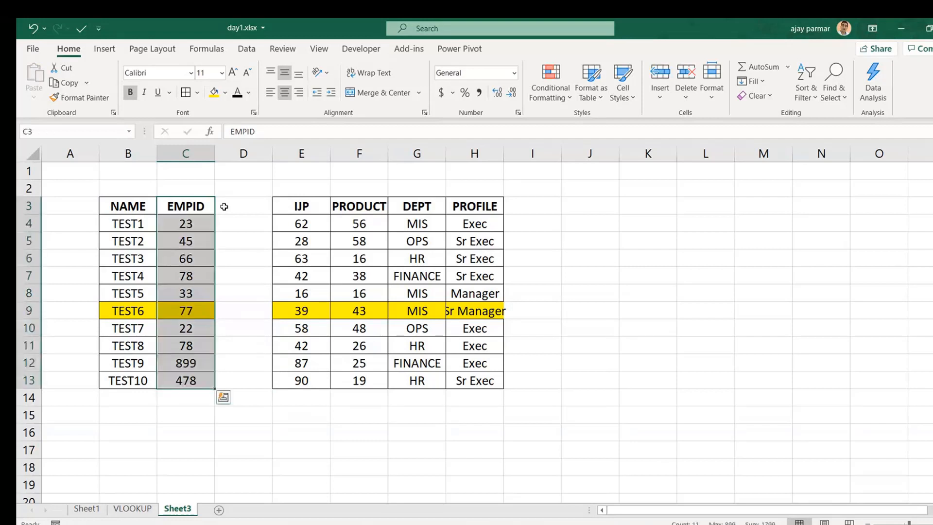
key("Right")
key("ctrl+space")
key("ctrl+minus")
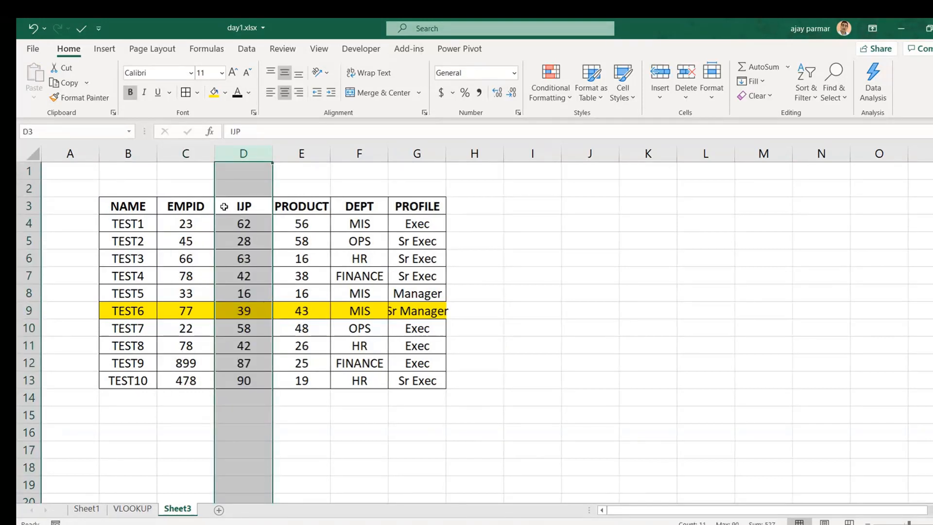
Enter the header EMPID in J6 with the IDs 45 and 66 below it in J7 and J8
left_click(593, 255)
type("EM")
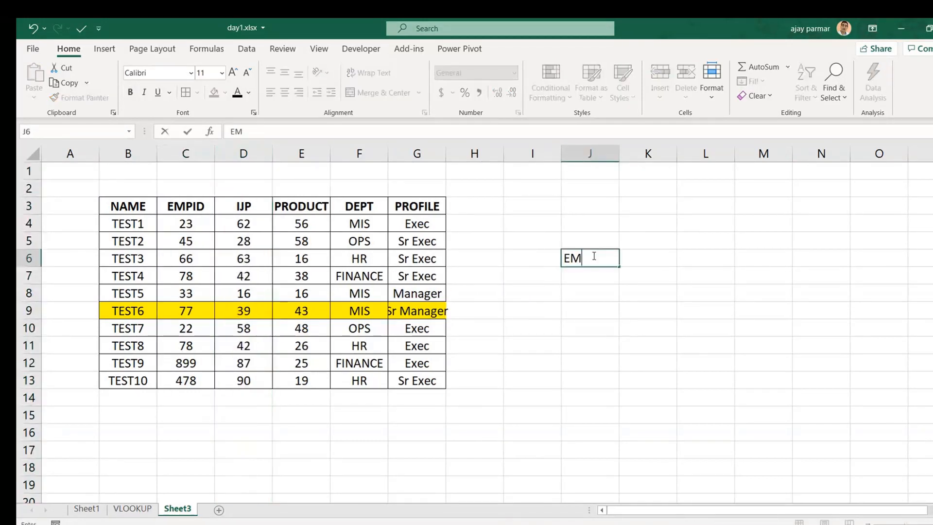
type("PID")
key("Return")
left_click(594, 255)
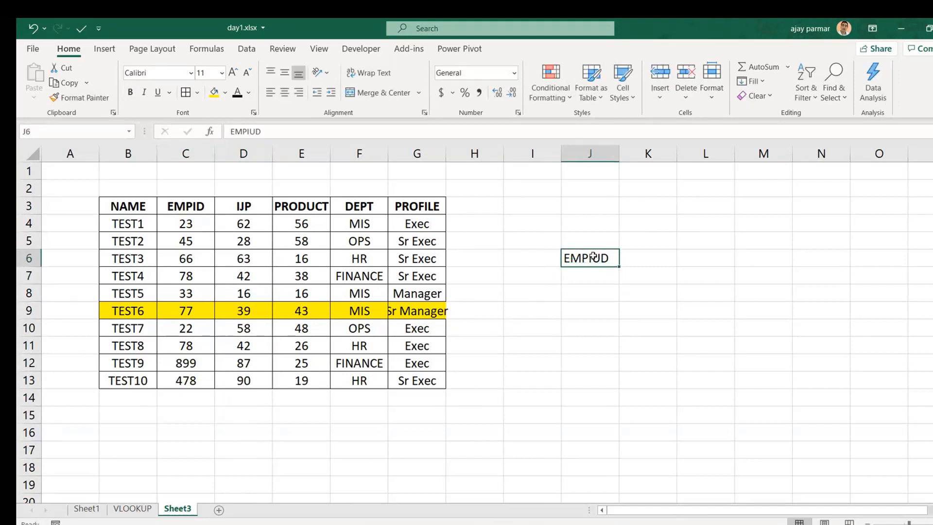
type("EMIPID")
key("Return")
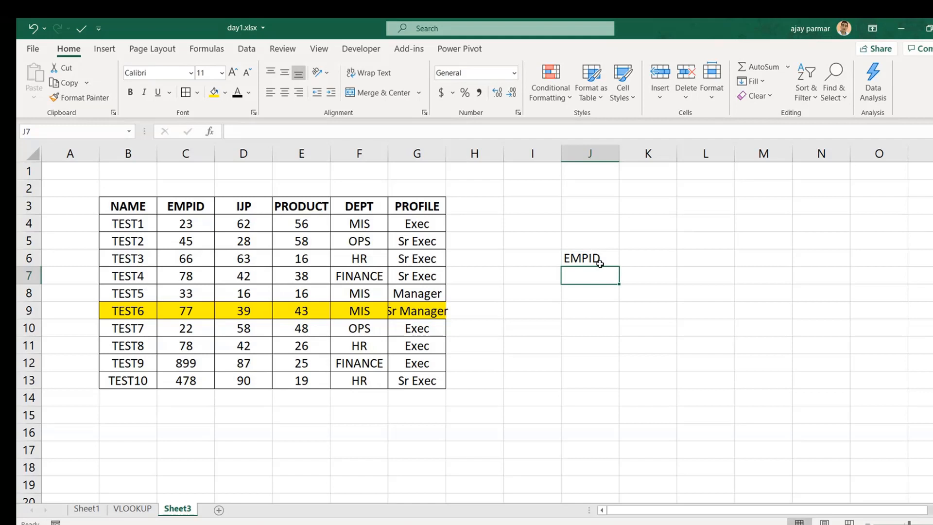
type("45")
key("Return")
type("66")
key("Return")
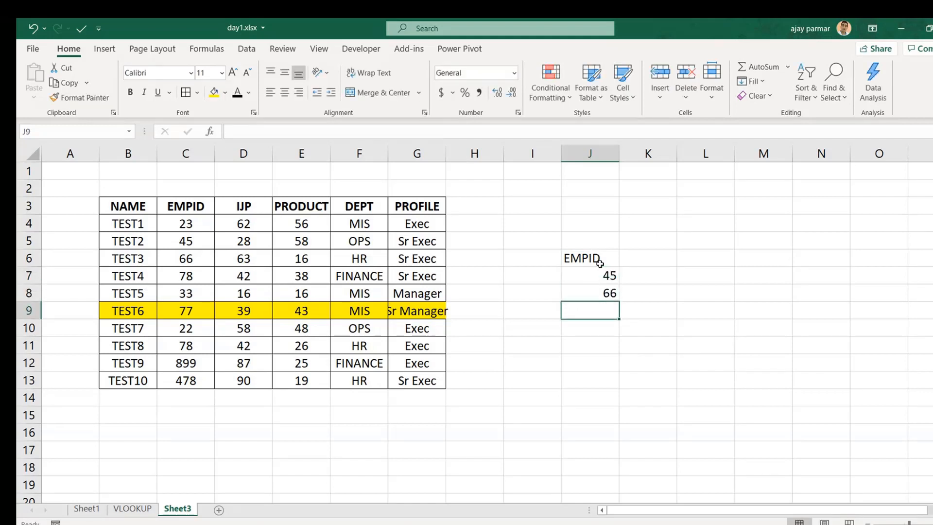
Enter the header DEPT in K6 and begin a VLOOKUP in K7 with J7 as the lookup value
left_click(671, 258)
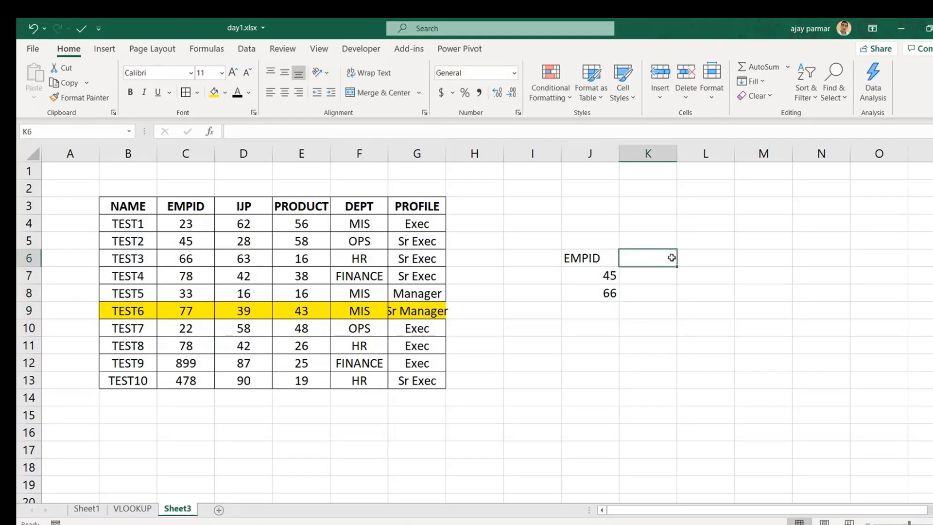
type("DEPT")
key("Return")
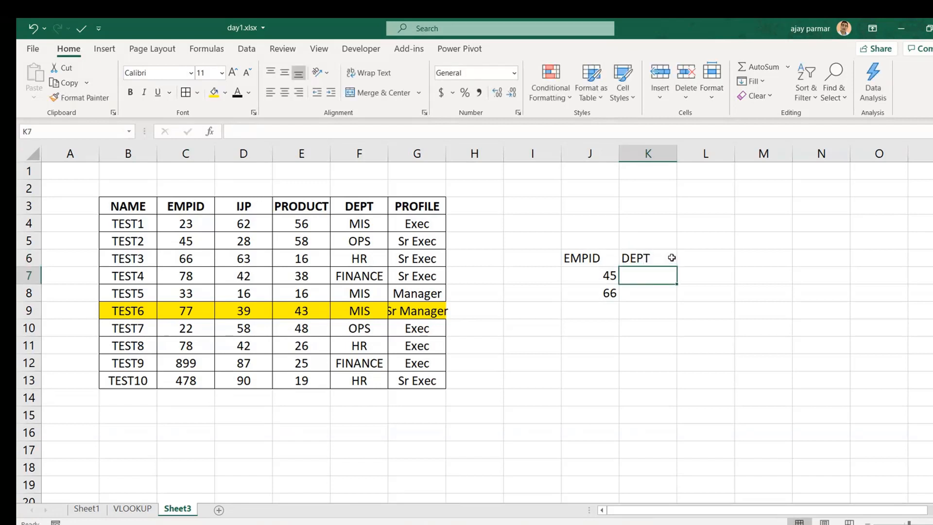
type("=VLOOKUP(J7,")
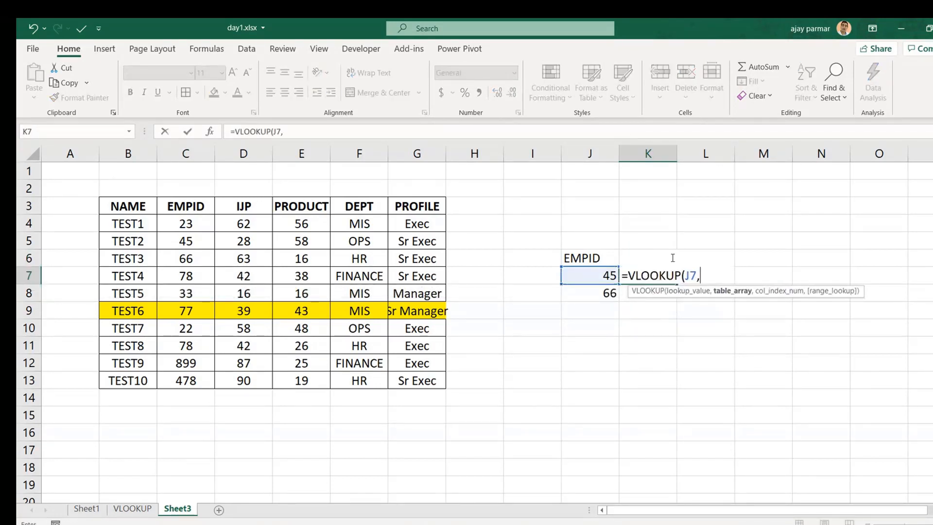
Try the whole table B3:G13, starting at the NAME column, as the table range of K7's VLOOKUP, and clear it
left_click(132, 205)
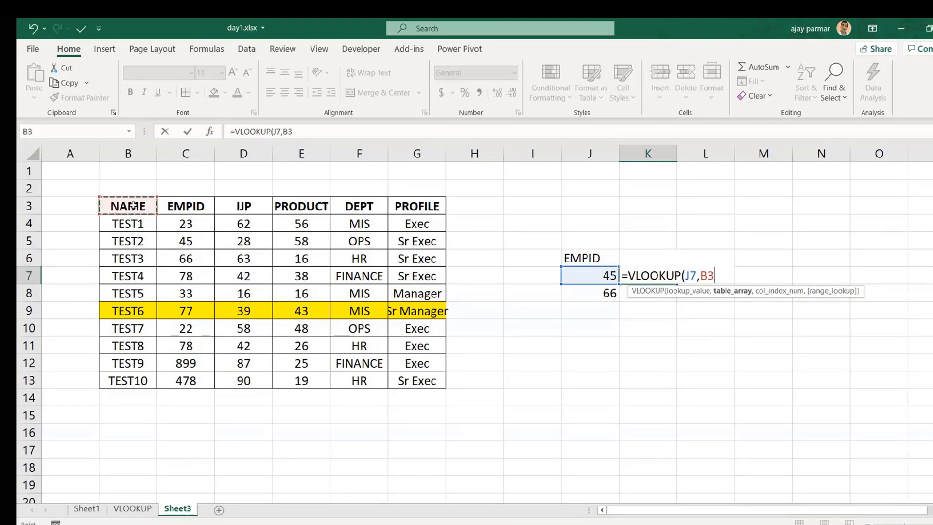
key("ctrl+shift+Down")
key("shift+Right")
key("shift+Right")
key("shift+Right")
key("shift+Right")
key("shift+Right")
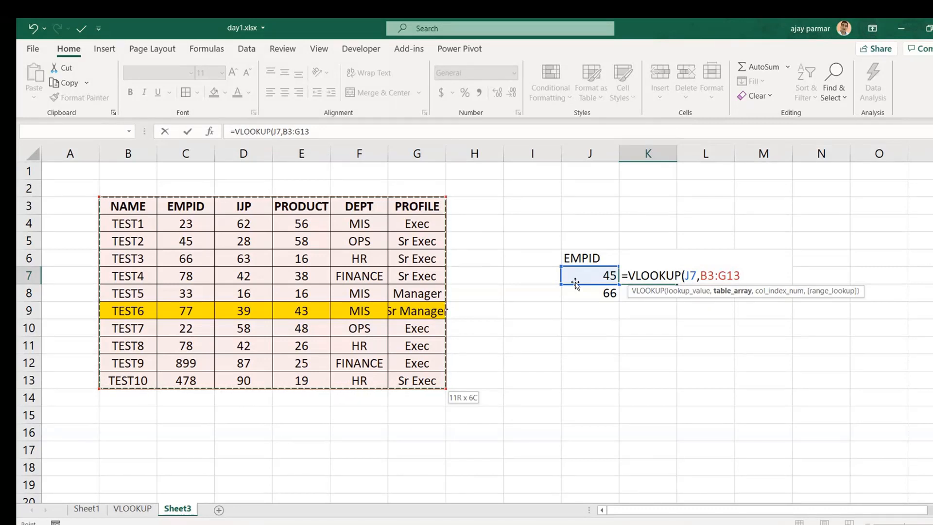
key("BackSpace")
key("BackSpace")
key("BackSpace")
key("BackSpace")
key("BackSpace")
key("BackSpace")
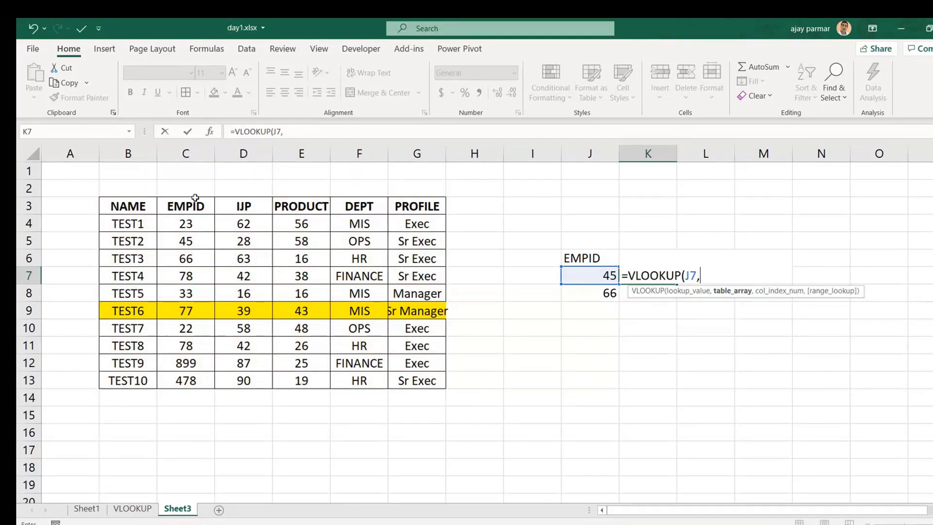
Try the range C3:G13, starting at the EMPID column, as K7's table range, and clear the VLOOKUP arguments
left_click_drag(193, 204, 190, 363)
key("shift+Right")
key("shift+Right")
key("shift+Right")
key("shift+Right")
key("shift+Right")
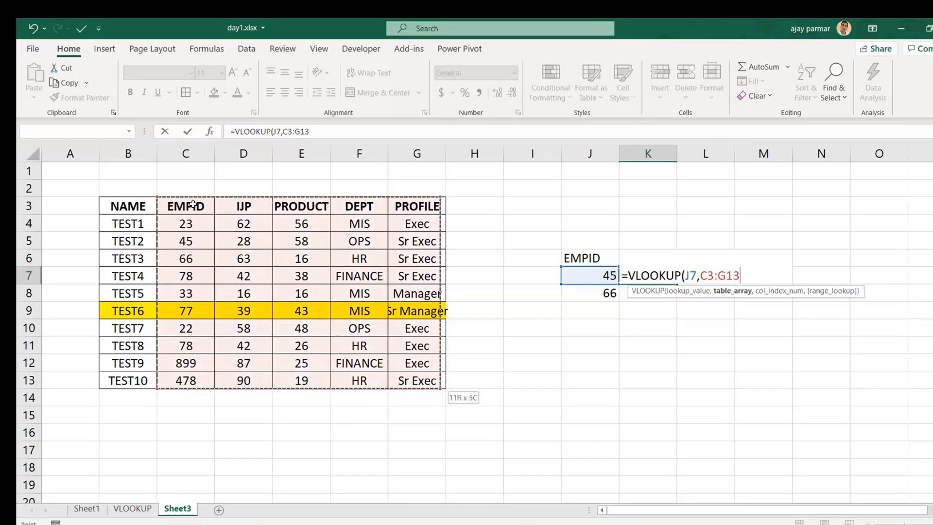
key("shift+Left")
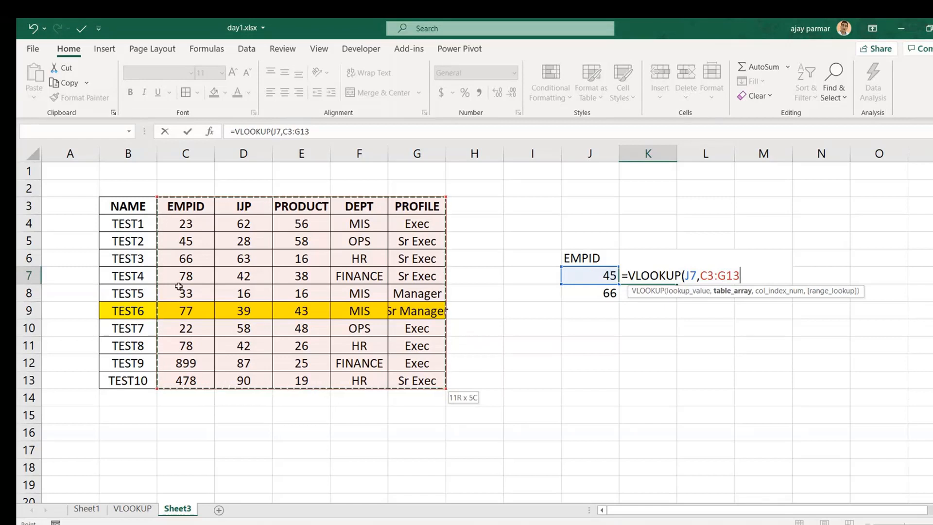
key("BackSpace")
key("BackSpace")
key("BackSpace")
key("BackSpace")
key("BackSpace")
key("BackSpace")
key("BackSpace")
key("BackSpace")
key("BackSpace")
key("BackSpace")
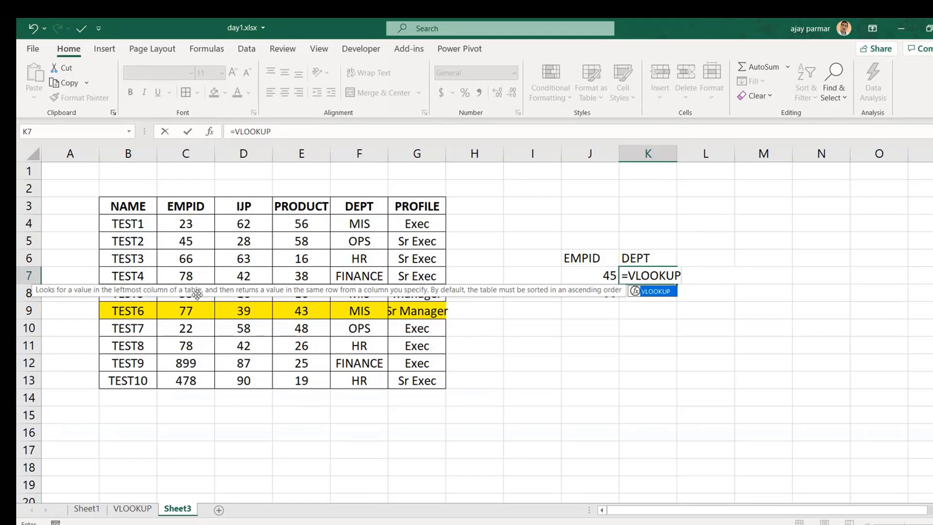
Reopen the VLOOKUP arguments in K7, mark the range C3:G13 starting at EMPID, and clear it again
type("(")
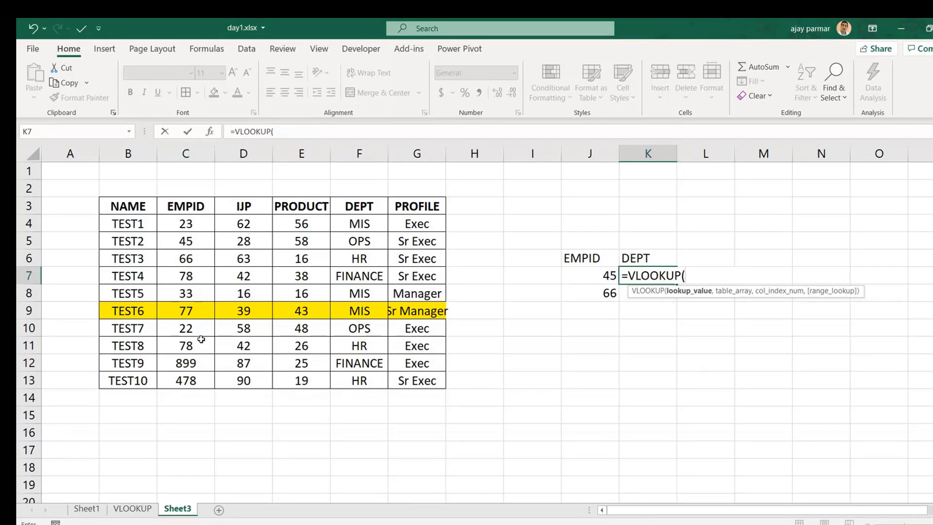
left_click(193, 204)
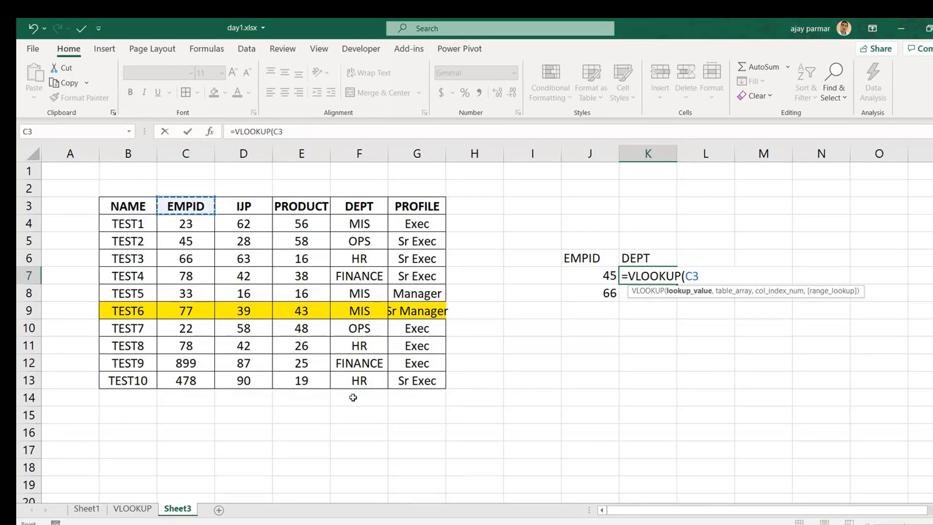
left_click(438, 380, "shift")
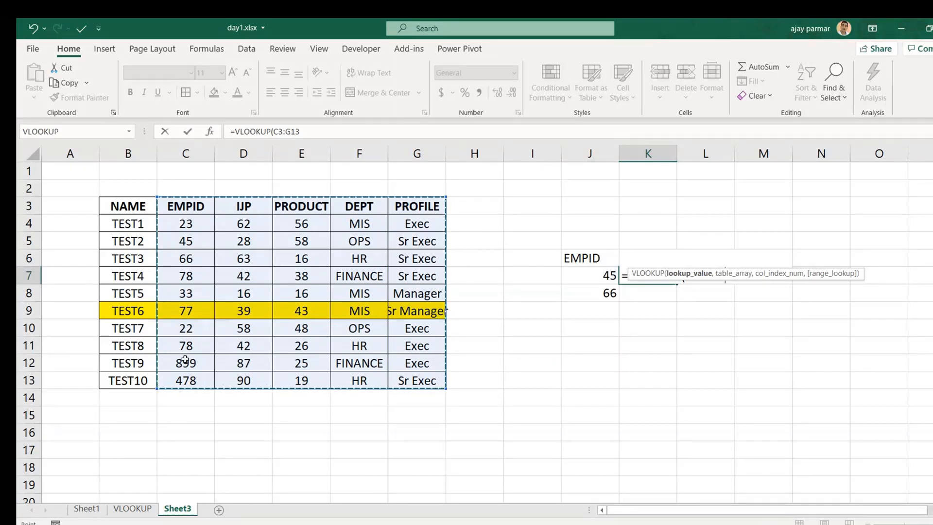
key("BackSpace")
key("BackSpace")
key("BackSpace")
key("BackSpace")
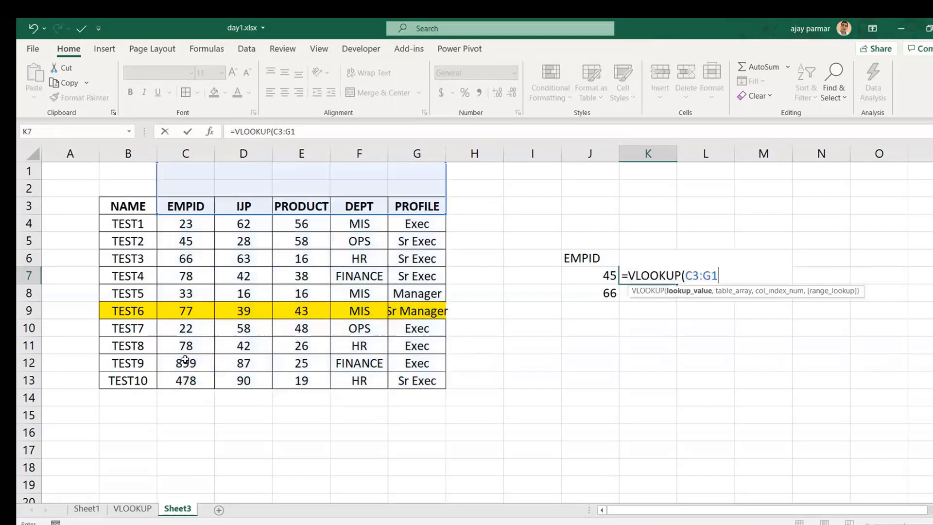
key("BackSpace")
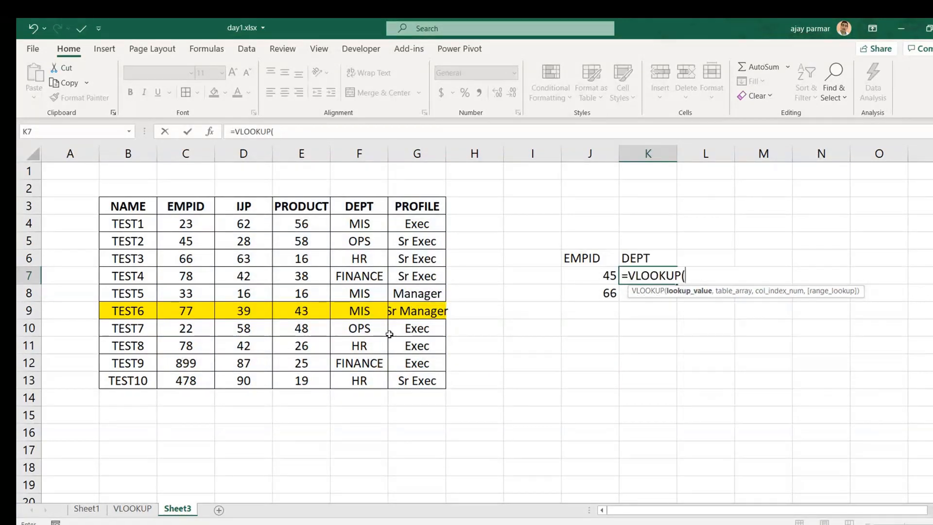
Complete K7's VLOOKUP with lookup value J7, table range C3:G13, column index 2 and range lookup 0
left_click(588, 274)
type(",")
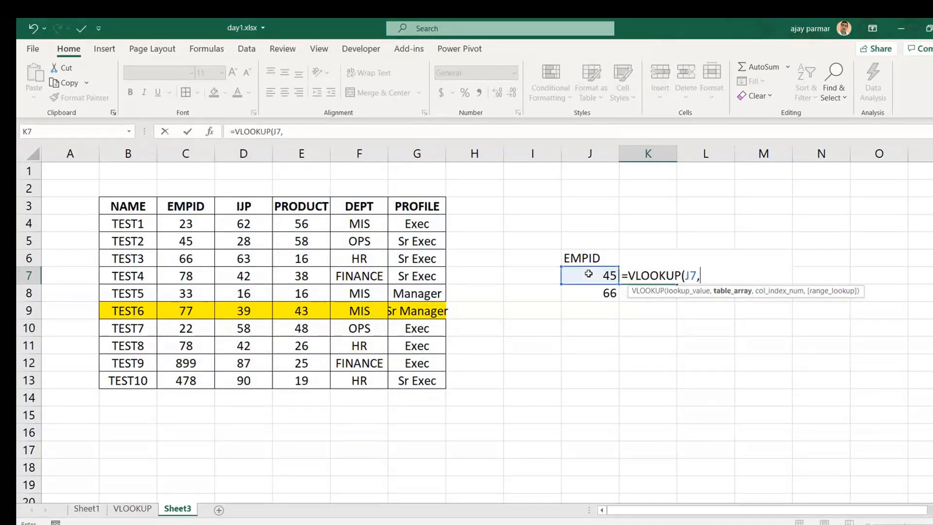
left_click_drag(192, 206, 428, 375)
type(",")
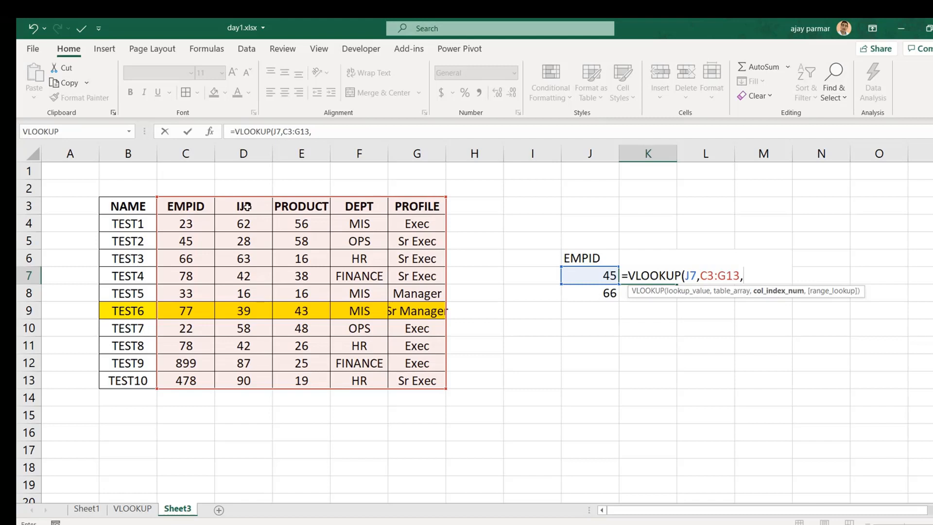
type("2,0)")
key("ctrl+Return")
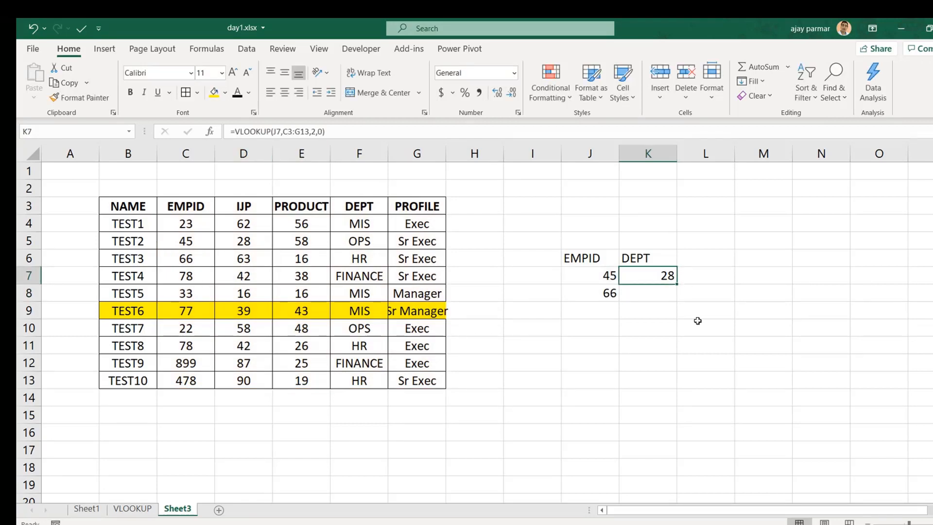
Add the header NAME in L6 beside the DEPT header
left_click(129, 209)
key("ctrl+shift+Down")
key("ctrl+shift+Right")
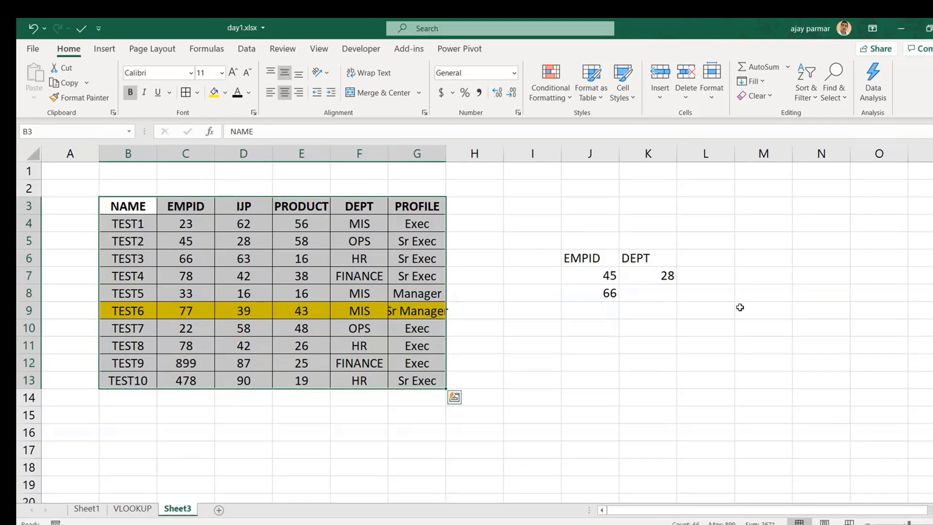
left_click(715, 254)
type("NAME")
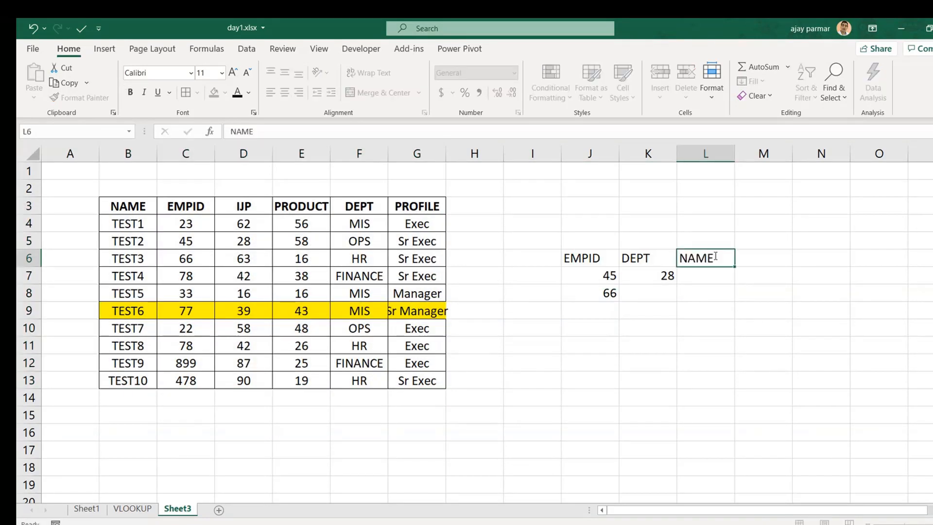
key("Return")
Start a VLOOKUP in L7 under the NAME header with J7 as the lookup value
left_click(595, 270)
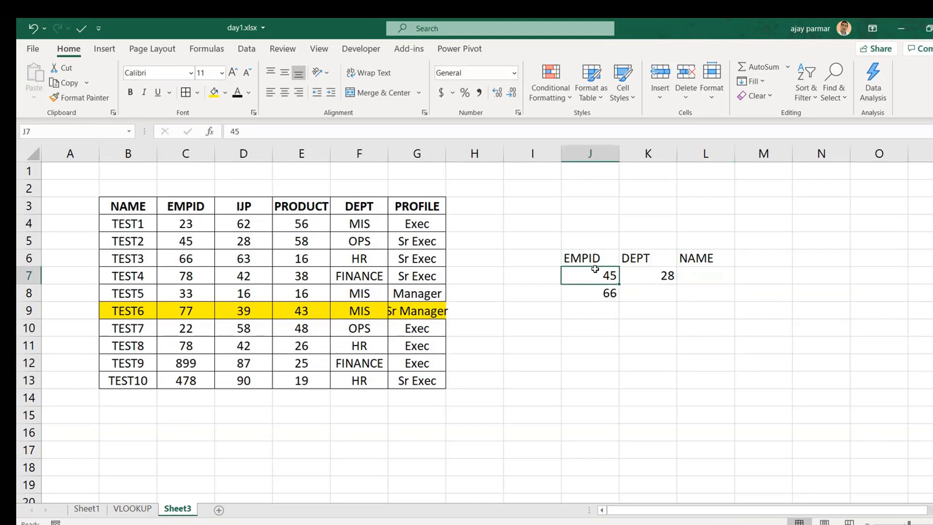
left_click(713, 271)
type("=VL")
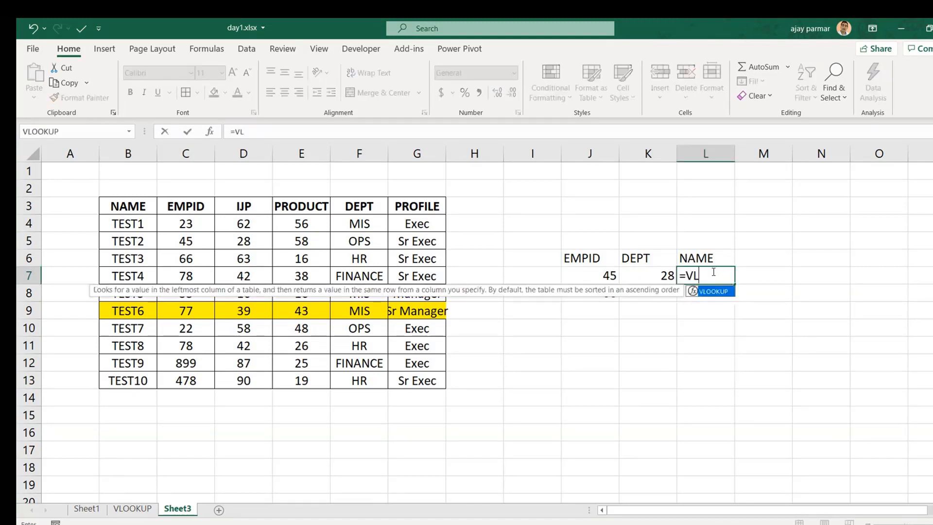
key("Tab")
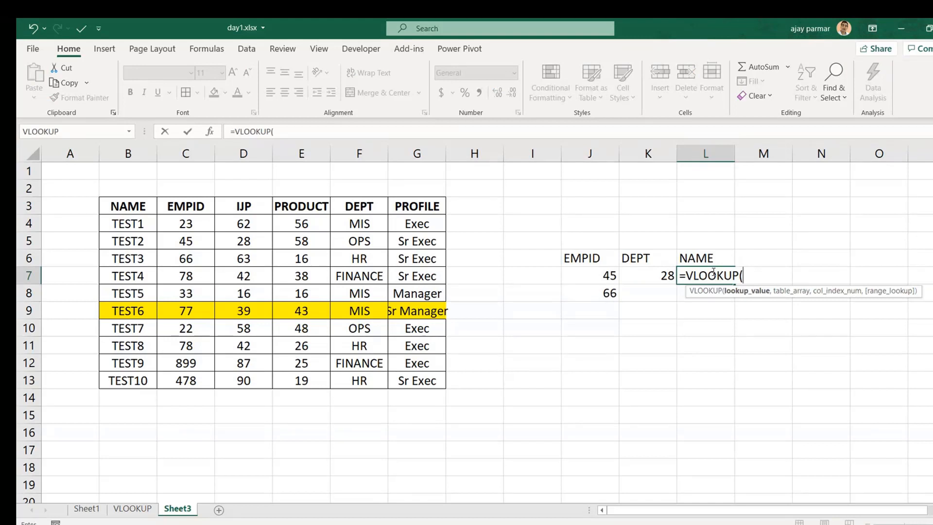
left_click(579, 273)
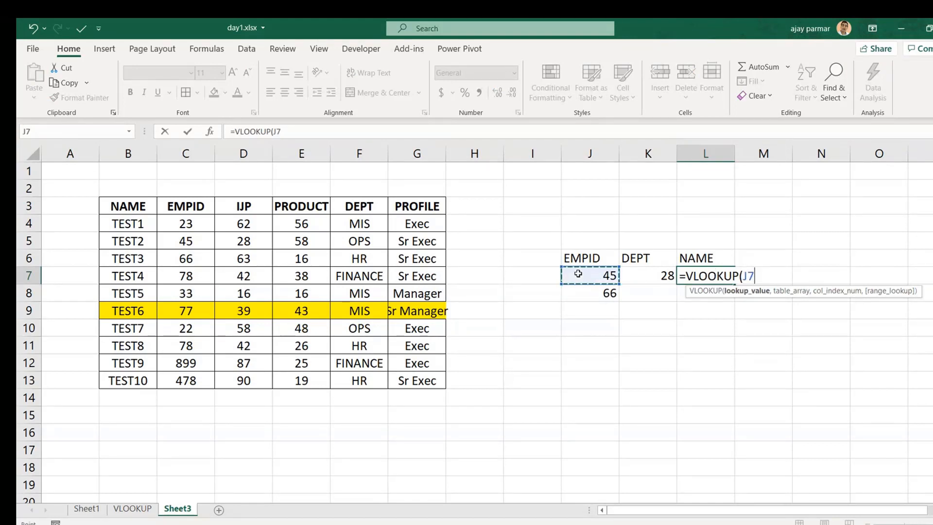
type(",")
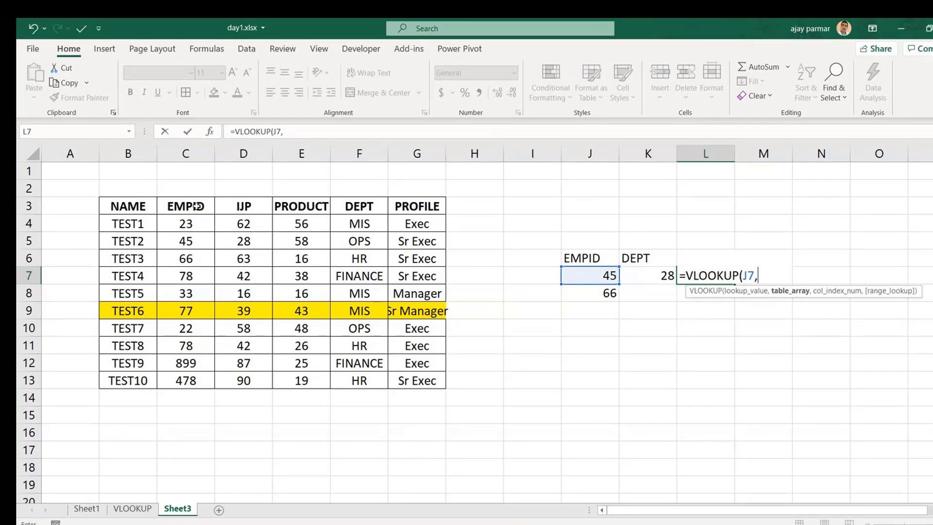
Try C3:G13 as L7's table range, shrink it and extend it back over the NAME column to B3:C13, and clear it
left_click_drag(197, 206, 417, 380)
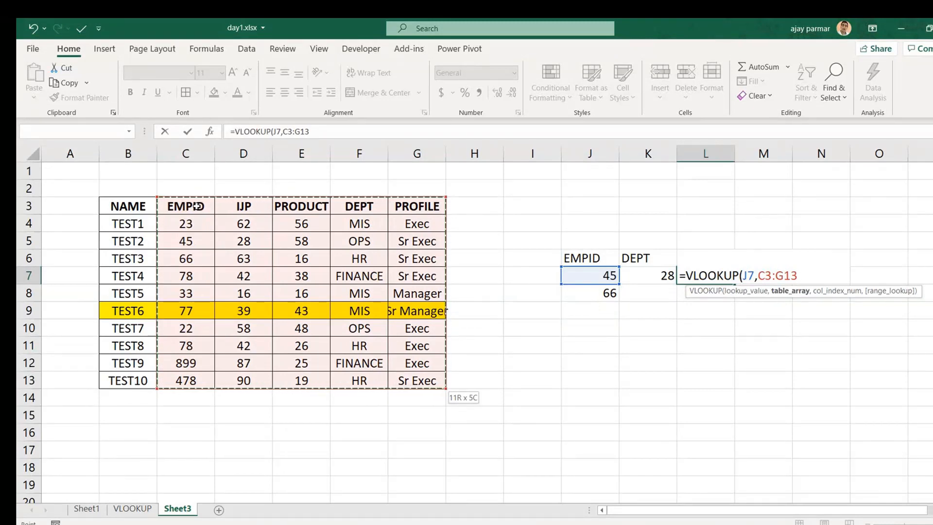
key("shift+Left")
key("shift+Left")
key("shift+Left")
key("shift+Left")
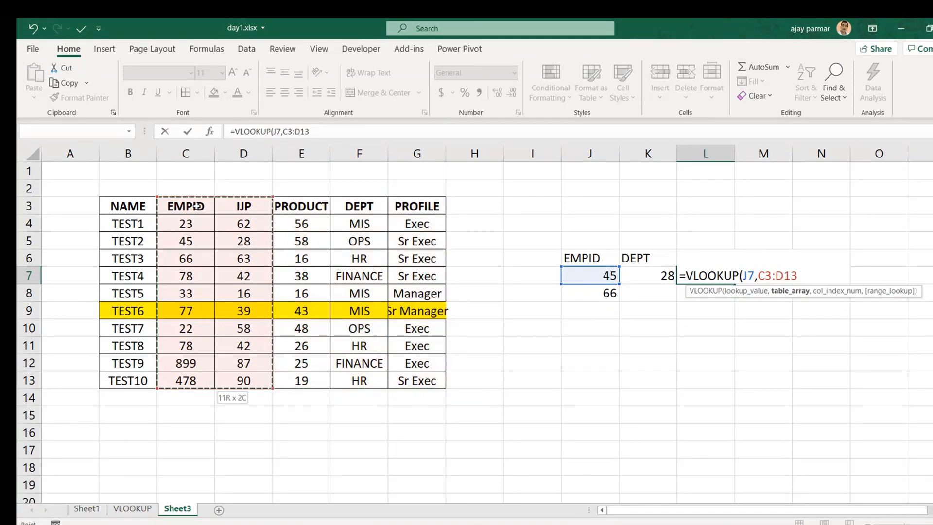
key("shift+Left")
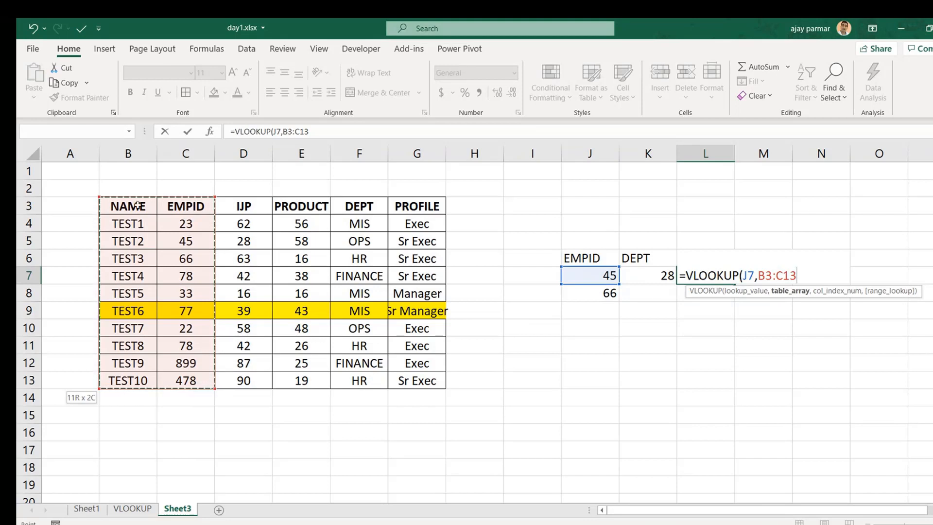
key("BackSpace")
key("BackSpace")
key("BackSpace")
key("BackSpace")
key("BackSpace")
key("BackSpace")
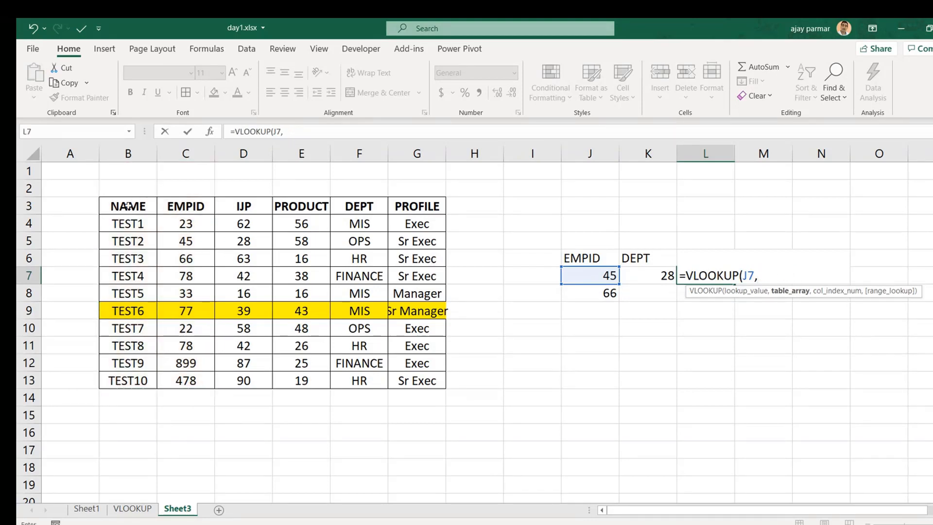
Try B3:C13, starting at the NAME column, as L7's table range and clear it again
left_click_drag(127, 206, 204, 384)
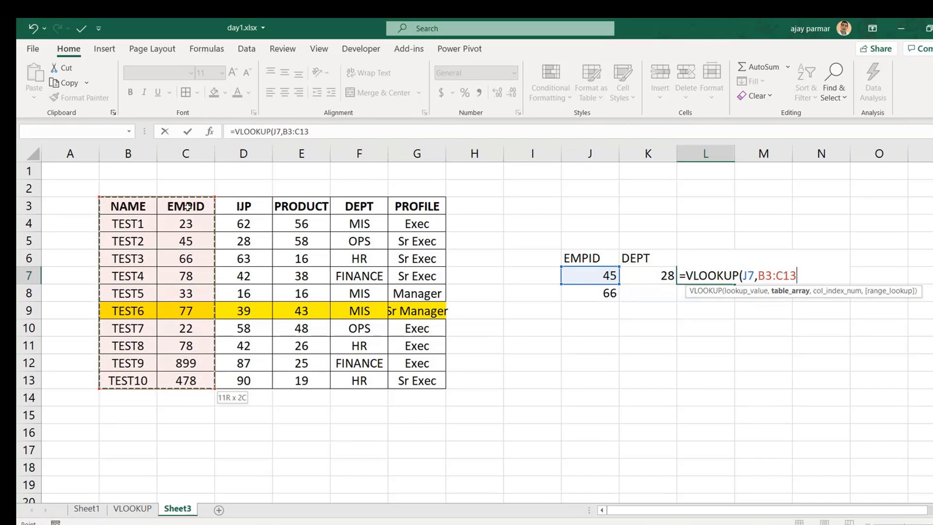
key("BackSpace")
key("BackSpace")
key("BackSpace")
key("BackSpace")
key("BackSpace")
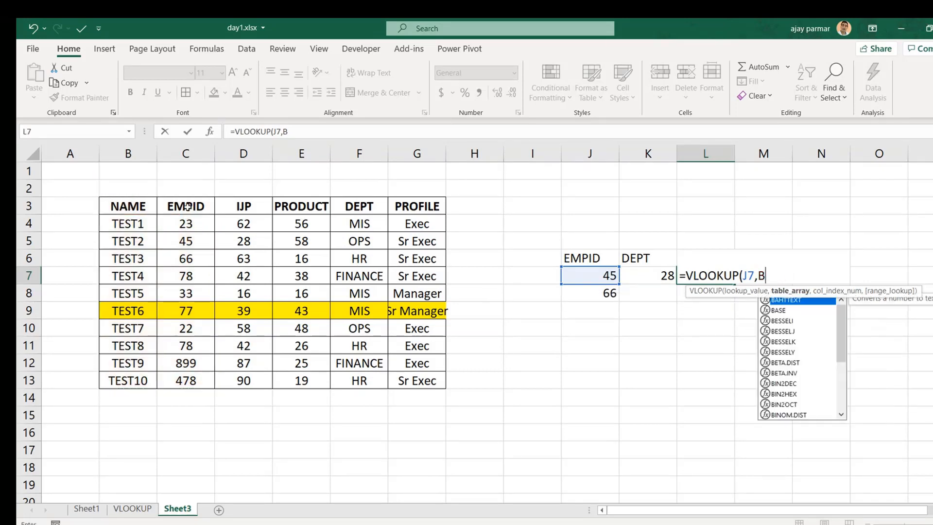
key("BackSpace")
Mark the EMPID column C3:C13 as L7's table range and extend it backwards over the NAME column to B3:C13
left_click_drag(187, 206, 189, 380)
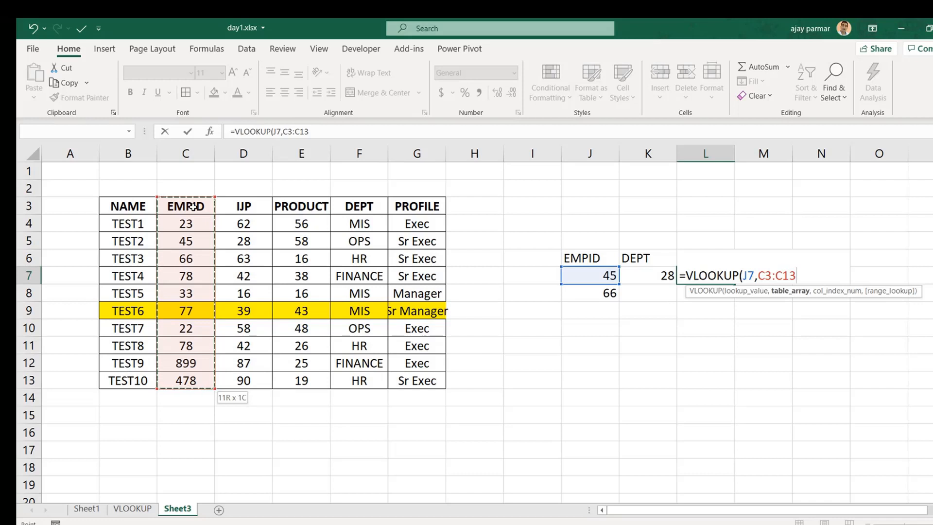
key("shift+Left")
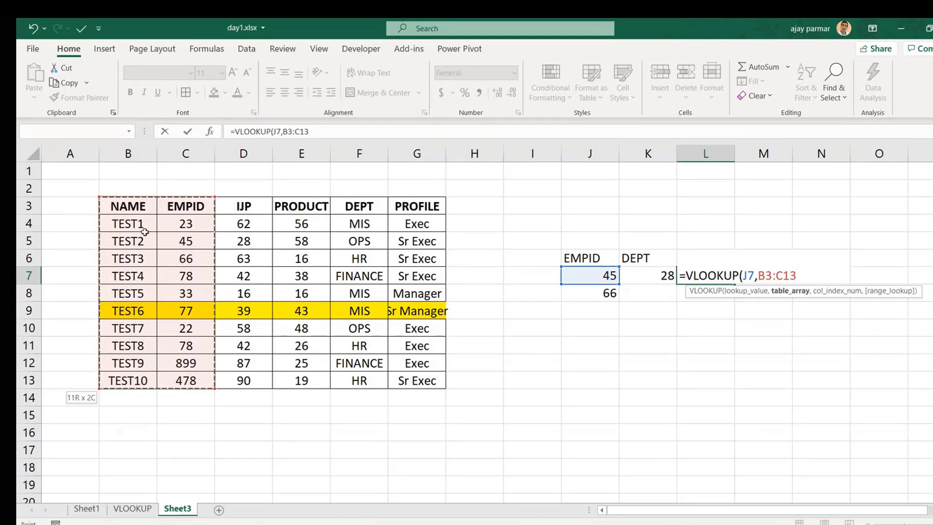
left_click_drag(189, 206, 187, 345)
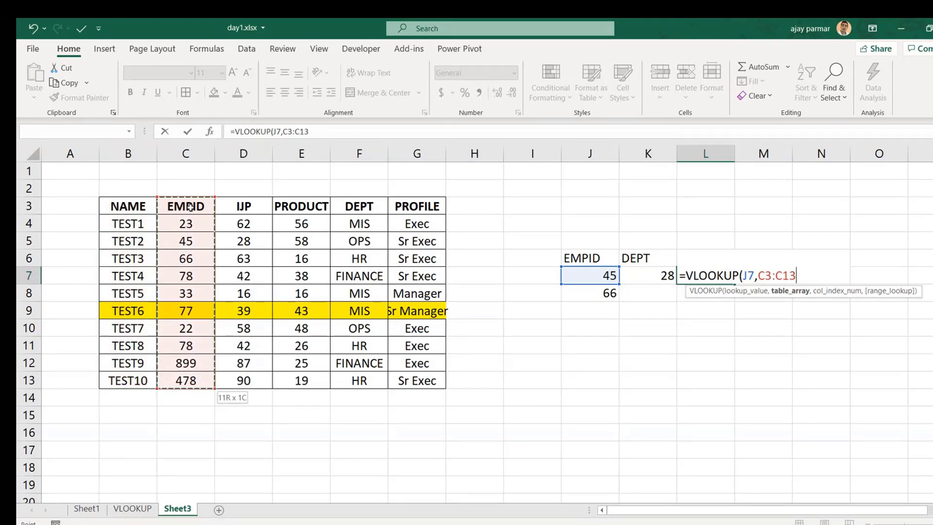
left_click_drag(186, 380, 128, 381)
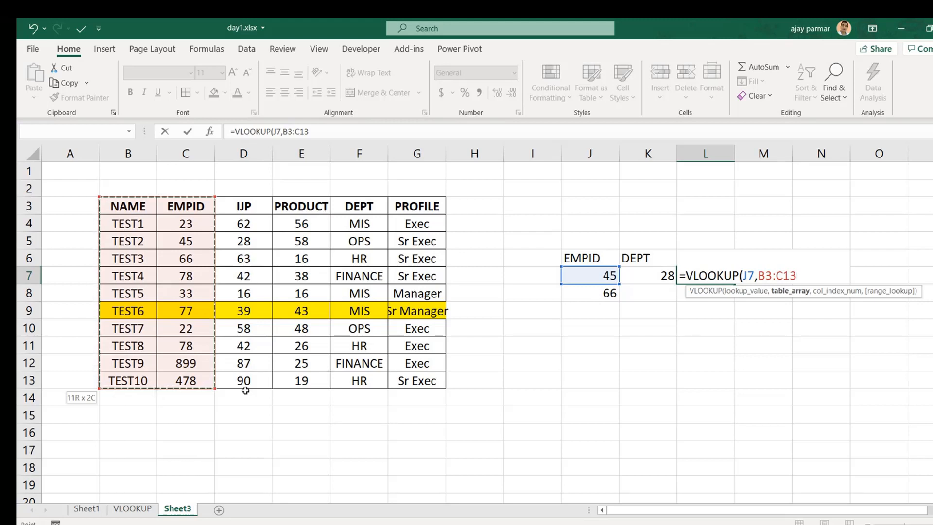
Extend L7's table range forwards from EMPID to C3:H13 and cancel the formula
key("shift+Right")
key("shift+Right")
key("shift+Right")
key("shift+Right")
key("shift+Right")
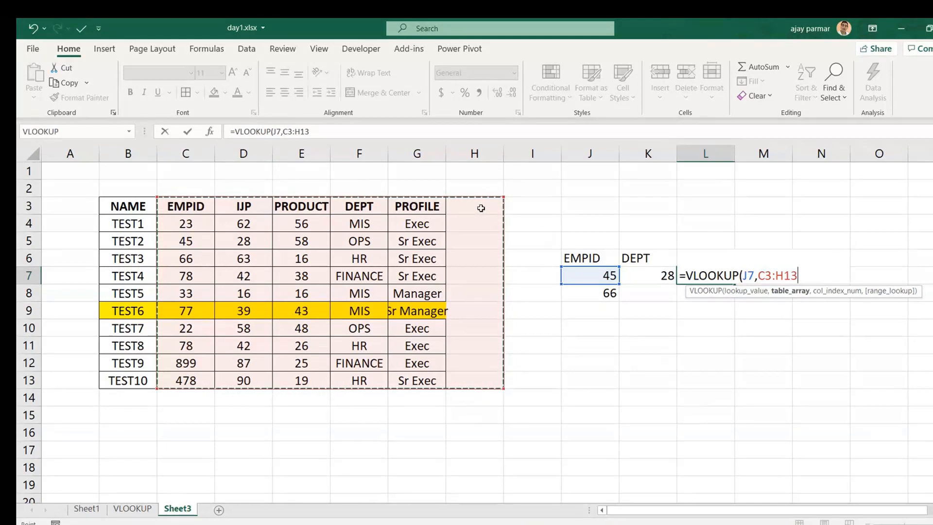
key("Escape")
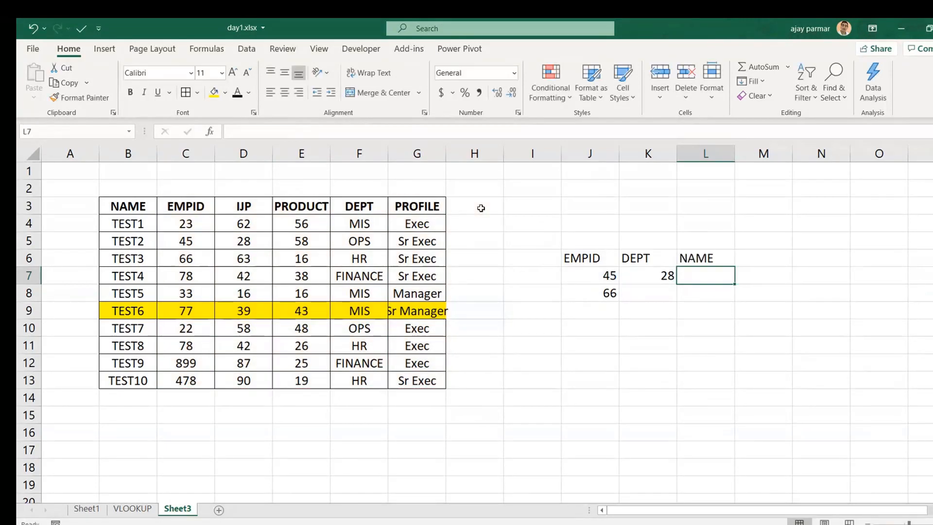
Highlight the whole employee table, B3:G13
left_click(138, 201)
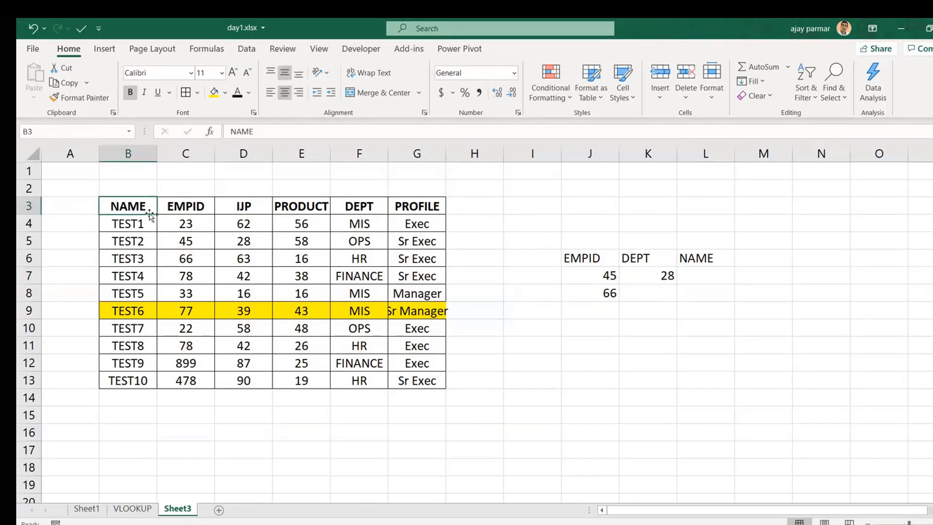
key("shift+Right")
key("shift+Right")
key("shift+Right")
key("shift+Right")
key("shift+Right")
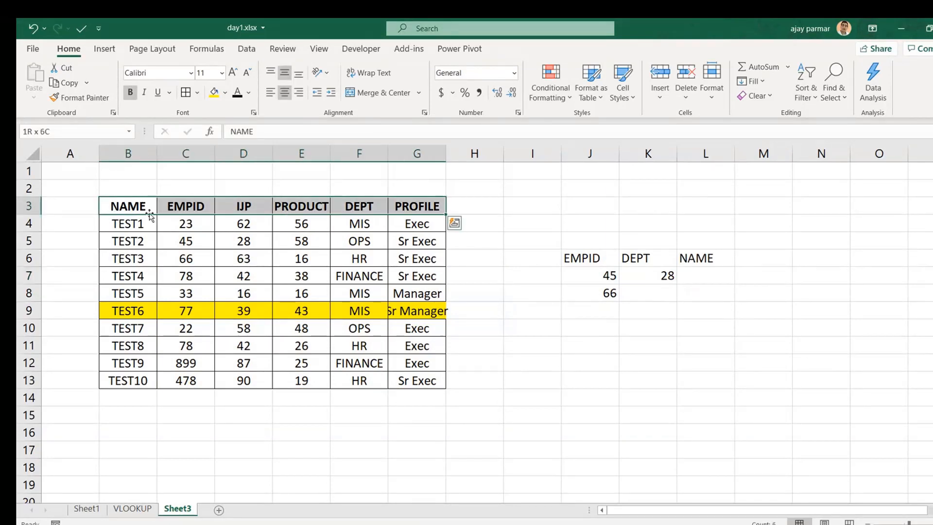
key("ctrl+shift+Down")
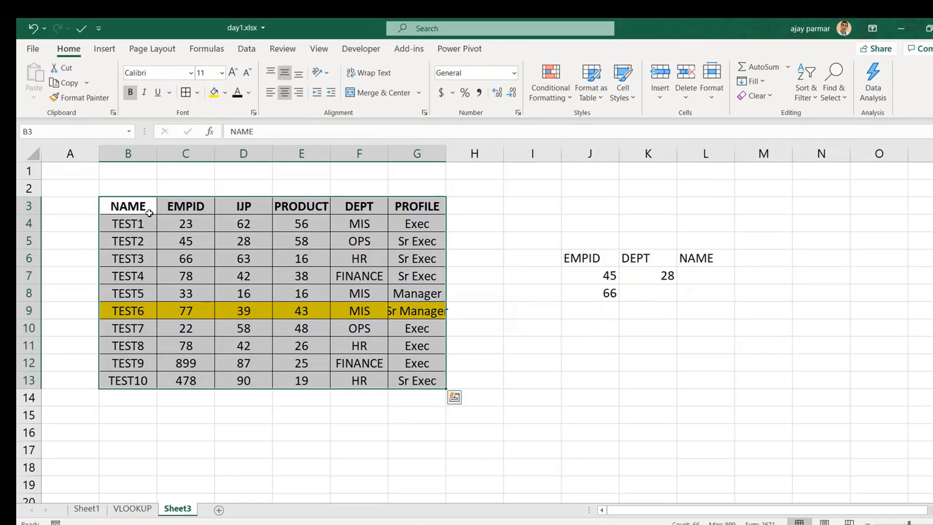
Try moving the NAME column B3:B13 to H3, beside the PROFILE column
left_click(149, 213)
key("ctrl+shift+Down")
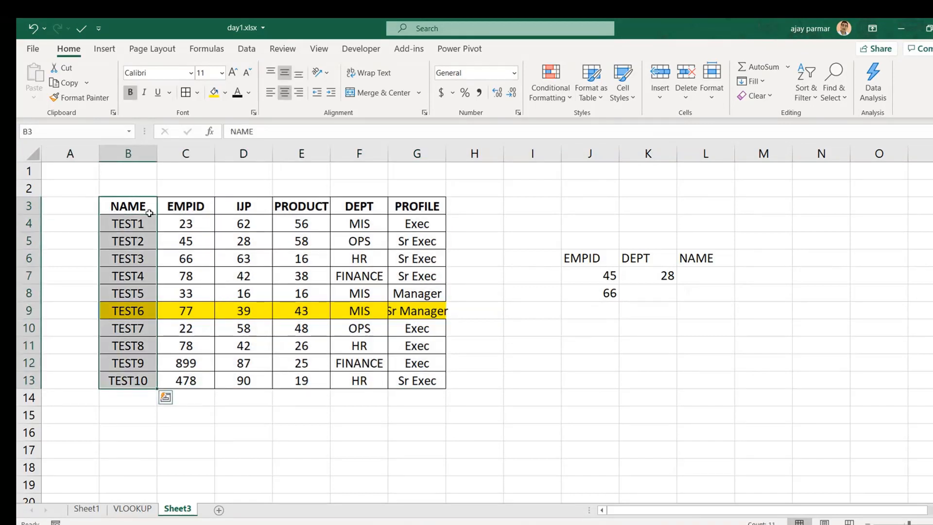
key("ctrl+c")
key("ctrl+q")
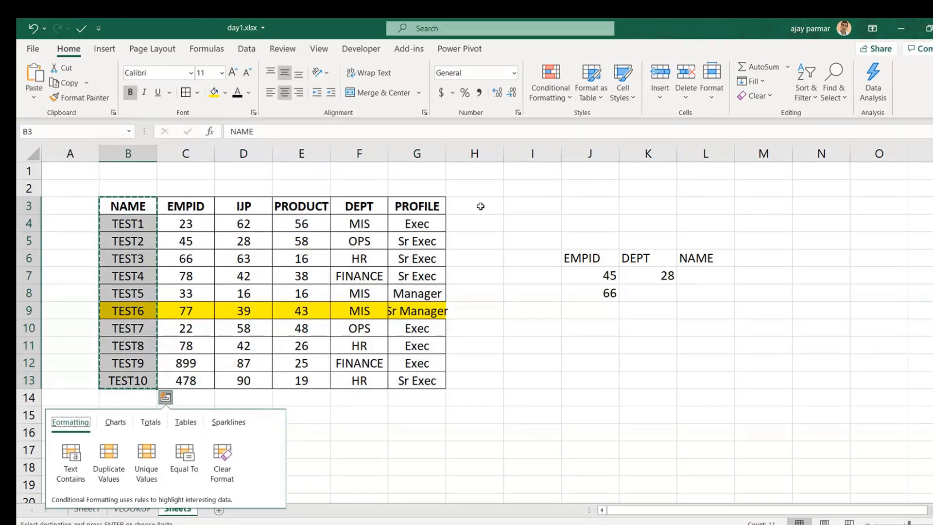
left_click(480, 206)
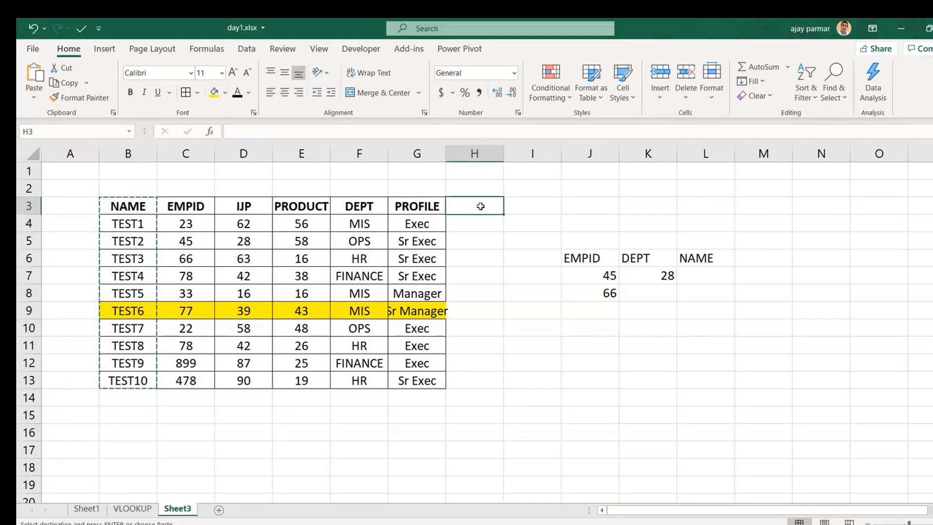
key("ctrl+v")
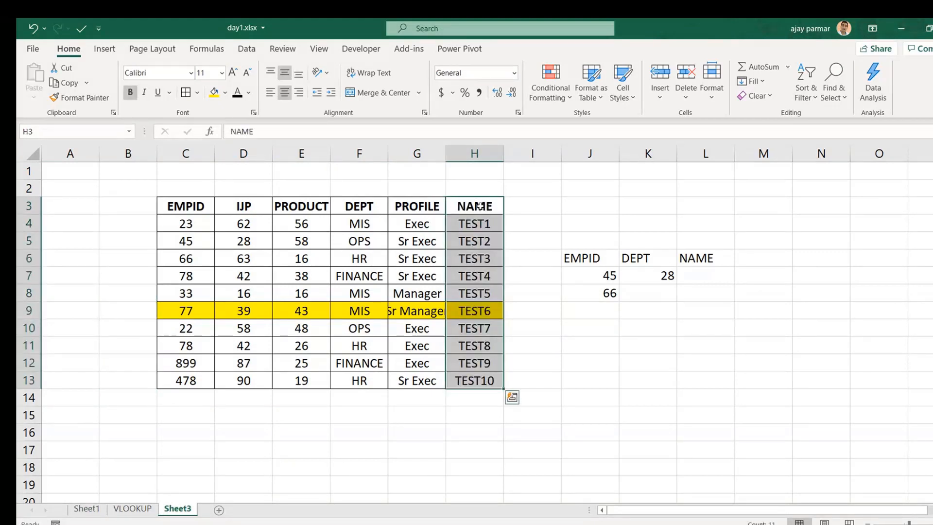
Check the vacated cells in column B and undo the move of the NAME column
left_click(124, 223)
left_click(442, 223)
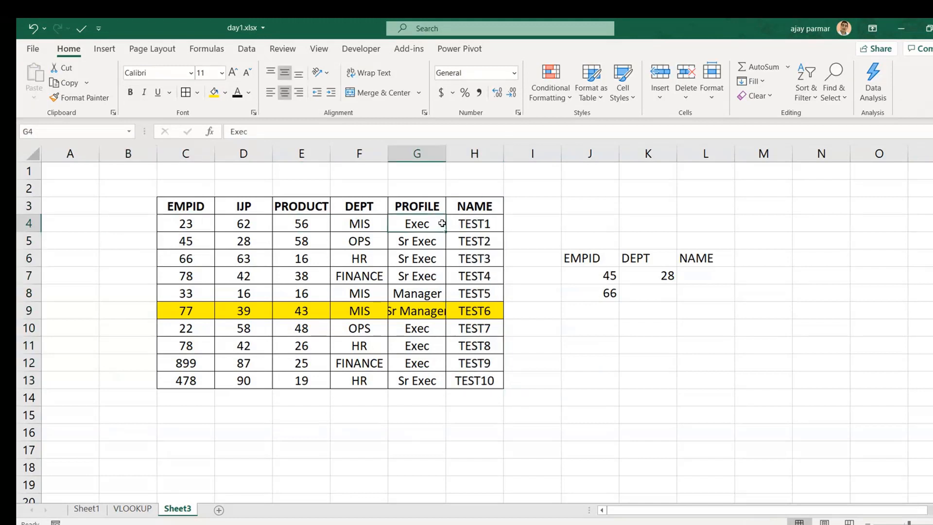
left_click(122, 223)
left_click(122, 287)
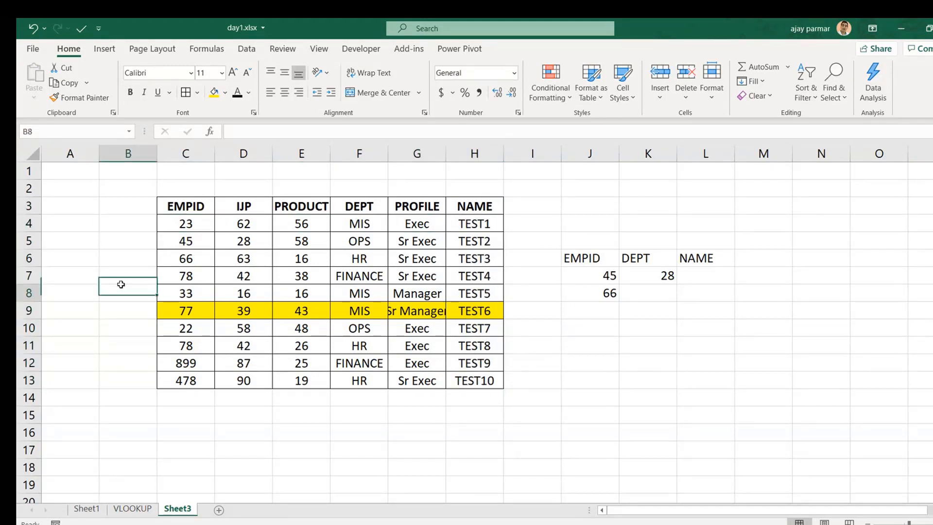
left_click(124, 346)
left_click(129, 240)
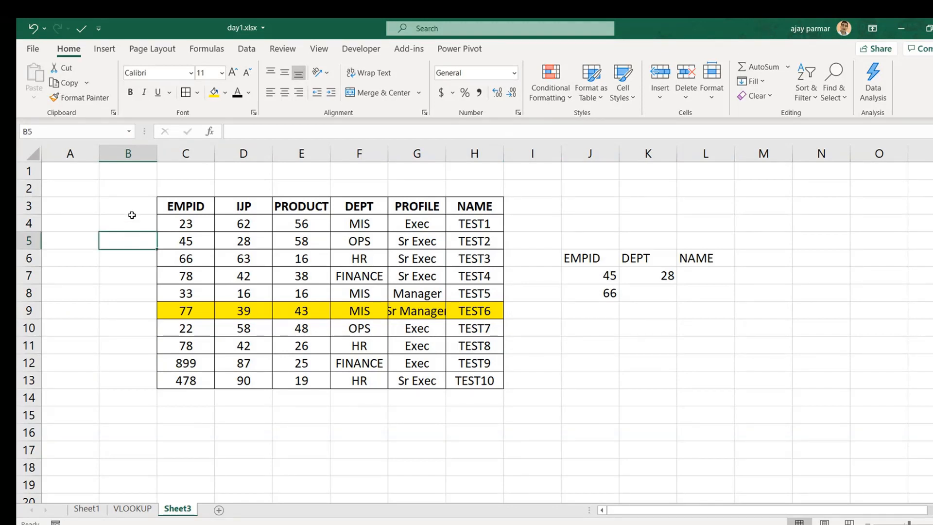
left_click(132, 216)
key("ctrl+z")
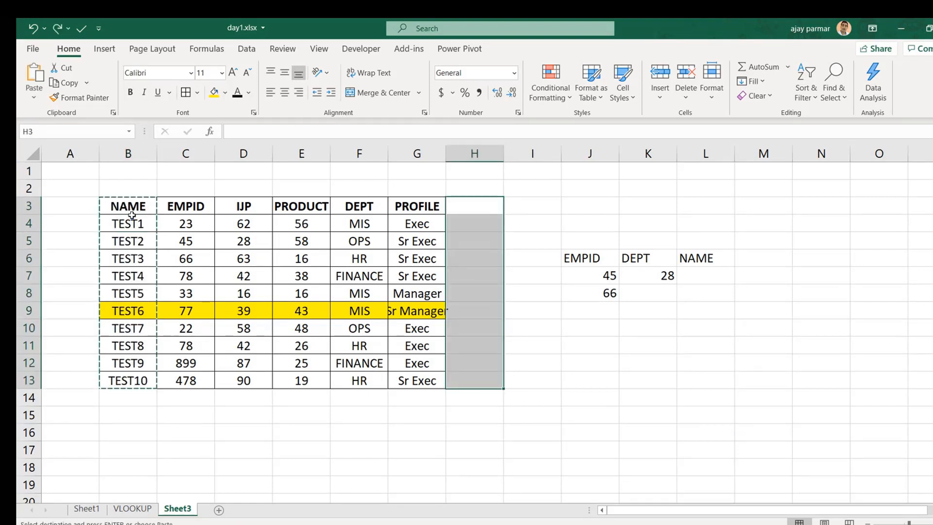
Copy the NAME column B3:B13 to H3, keeping the original in place
left_click(130, 207)
key("ctrl+shift+Down")
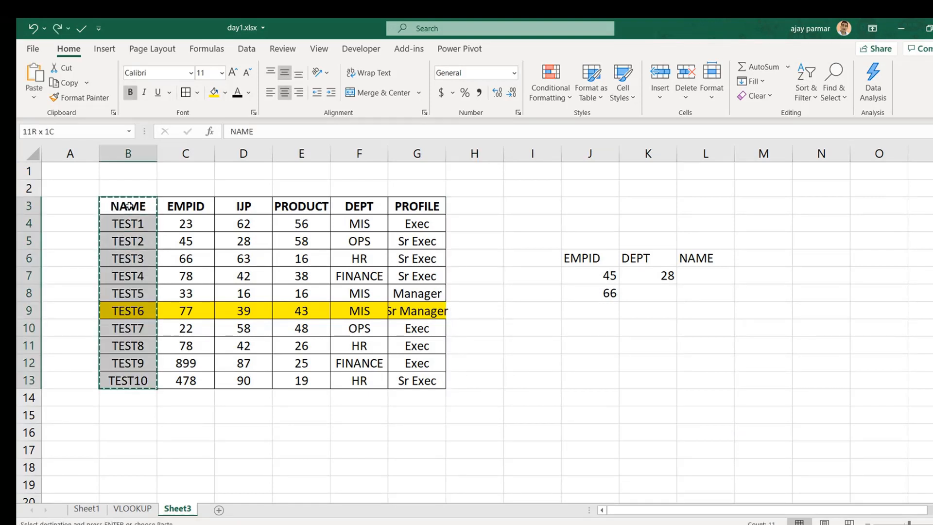
left_click(473, 204)
key("ctrl+v")
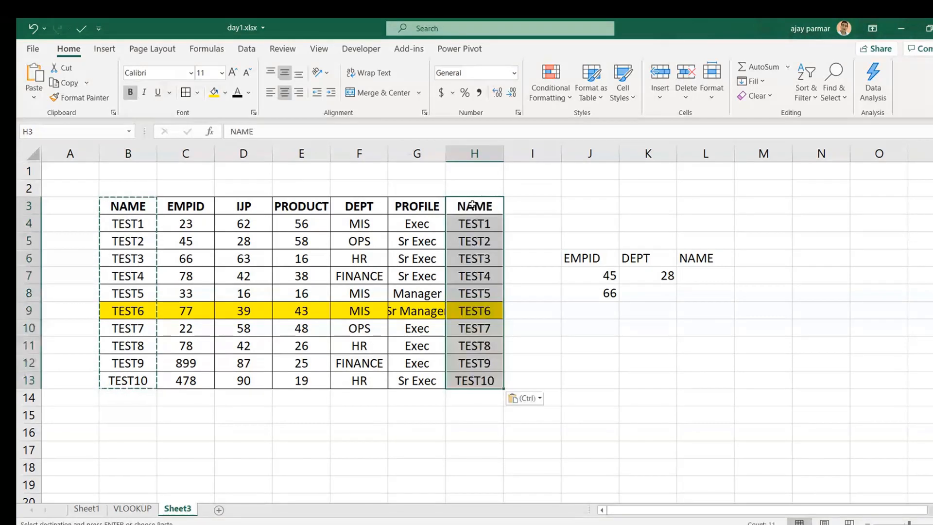
Compare the original NAME column B3:B13, its copy in H3:H13 and the EMPID column C3:C13 by highlighting each
left_click(113, 207)
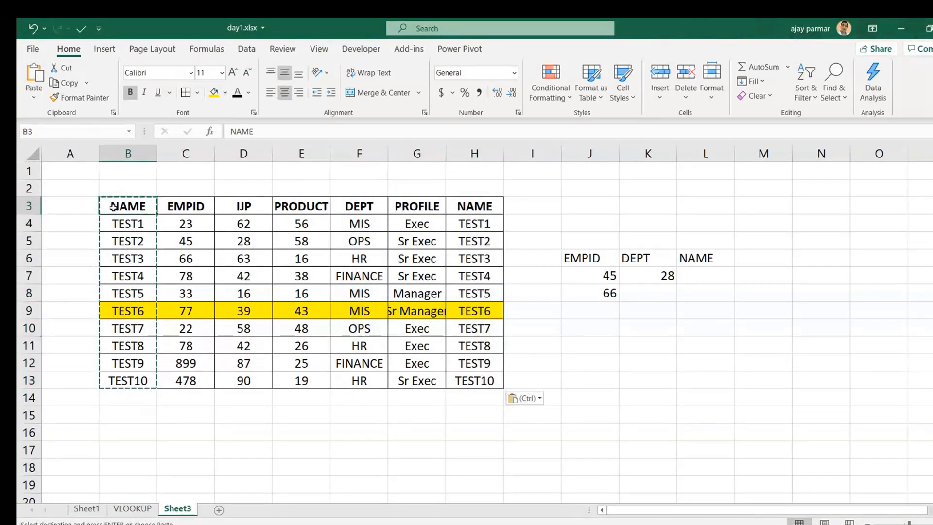
key("shift+Down")
key("shift+Down")
key("shift+Down")
key("shift+Down")
key("shift+Down")
key("shift+Down")
key("shift+Down")
key("shift+Down")
key("shift+Down")
key("shift+Down")
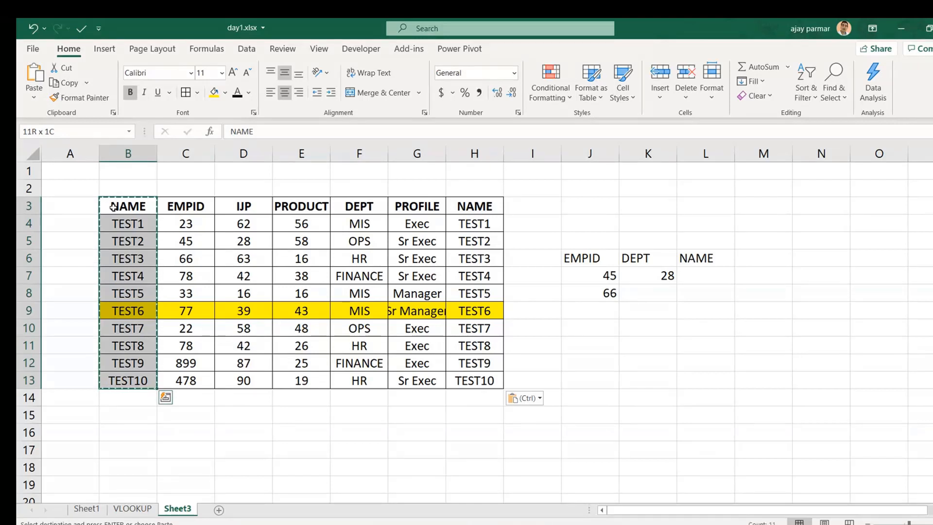
left_click(472, 217)
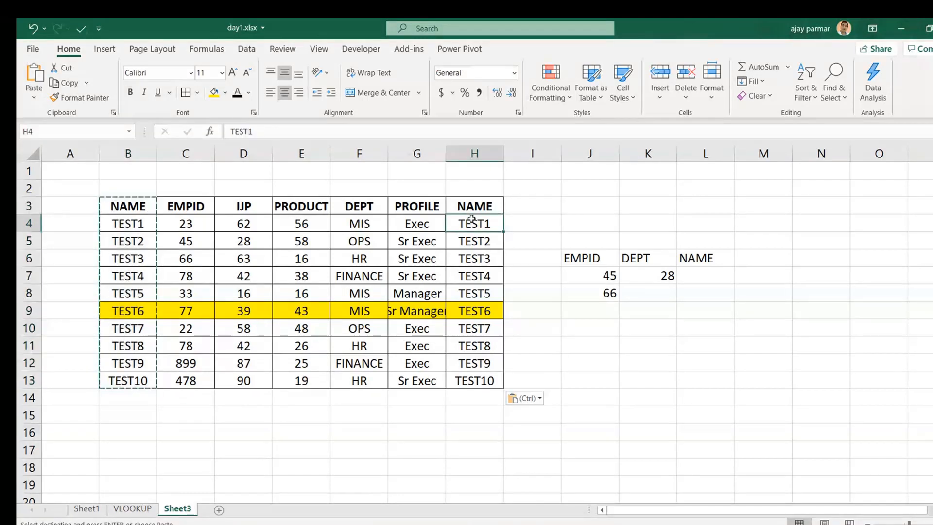
key("ctrl+shift+Down")
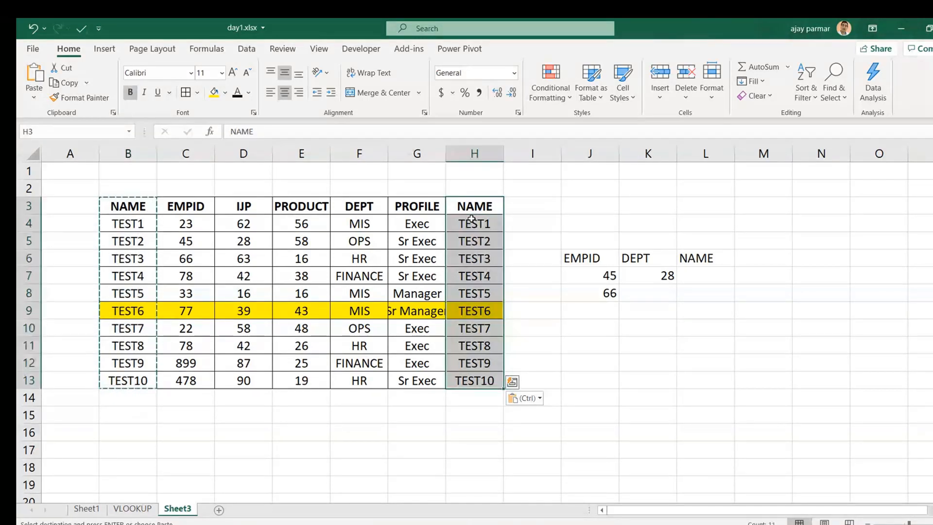
left_click(197, 208)
key("ctrl+shift+Down")
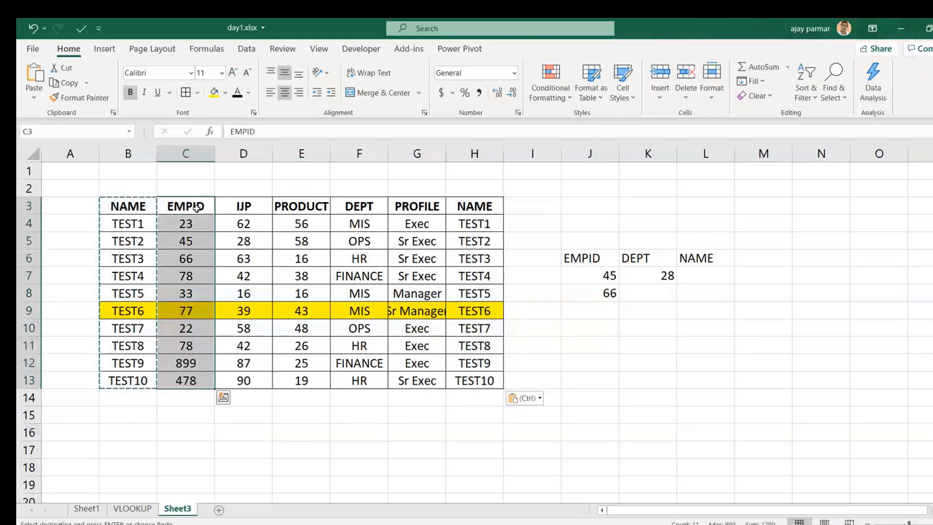
Enter =VLOOKUP(J7,C3:H13,6,0) in L7 to look up the NAME for the EMPID in J7
left_click(703, 275)
type("=V")
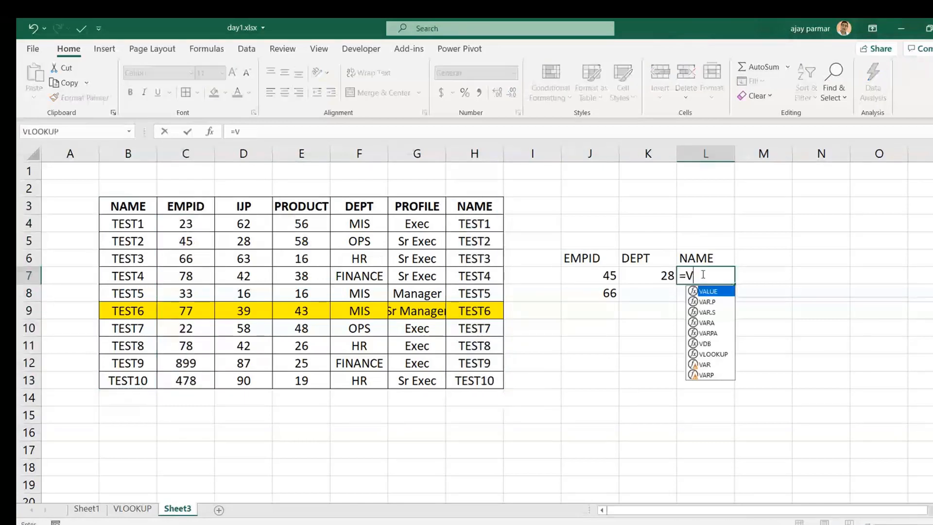
type("L")
key("Tab")
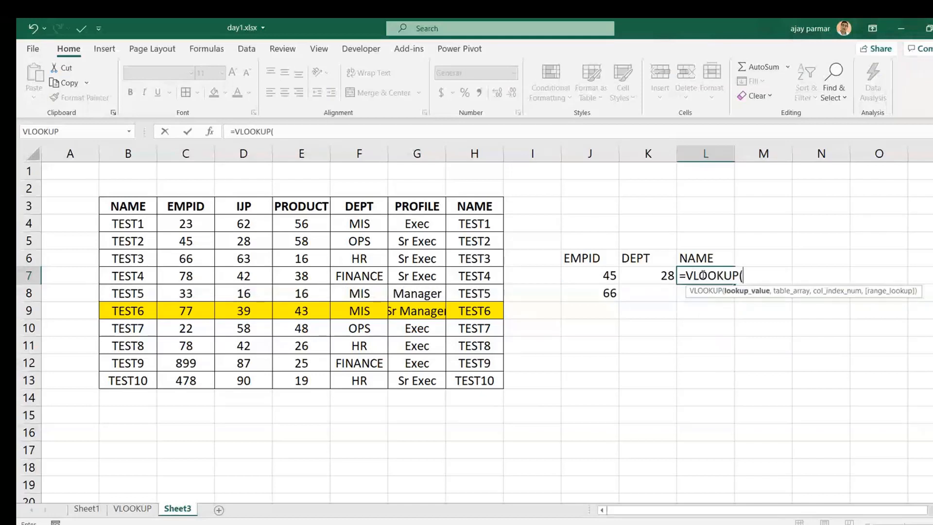
left_click(582, 276)
type(",")
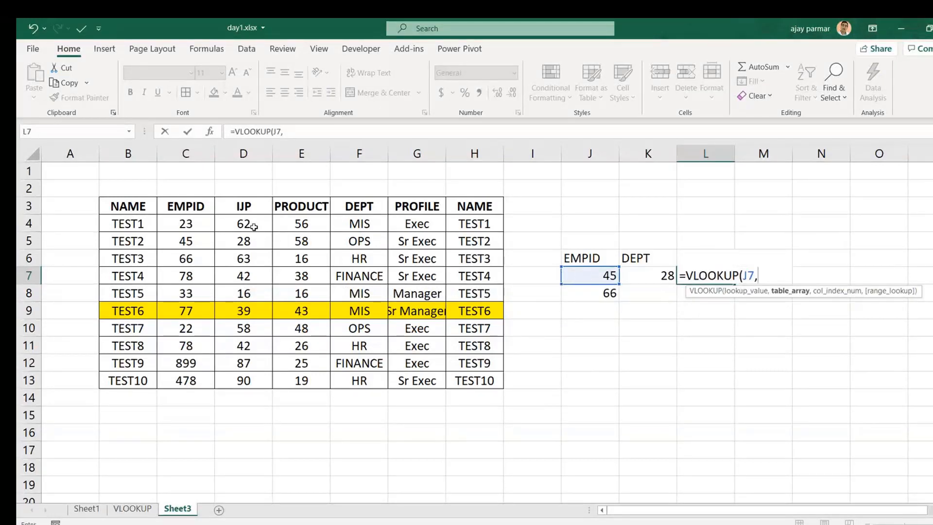
left_click_drag(187, 205, 483, 381)
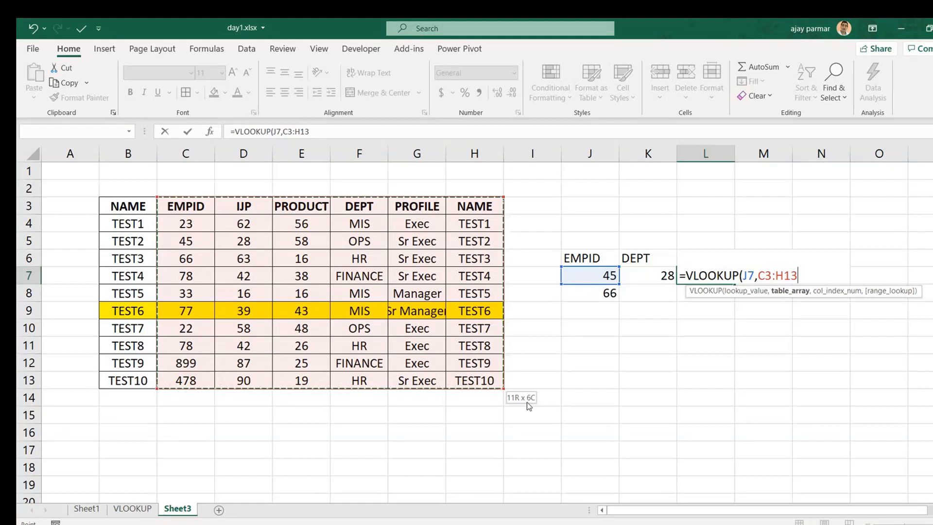
key("shift+Left")
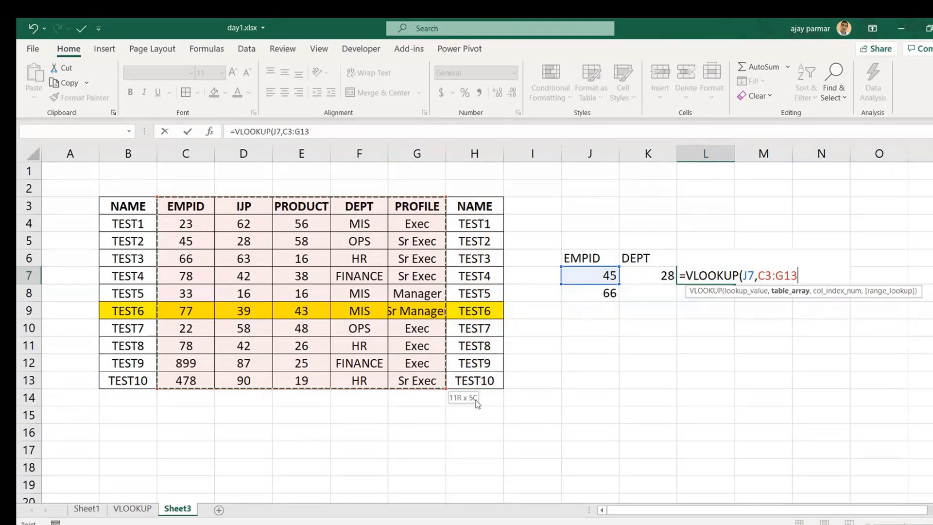
key("shift+Right")
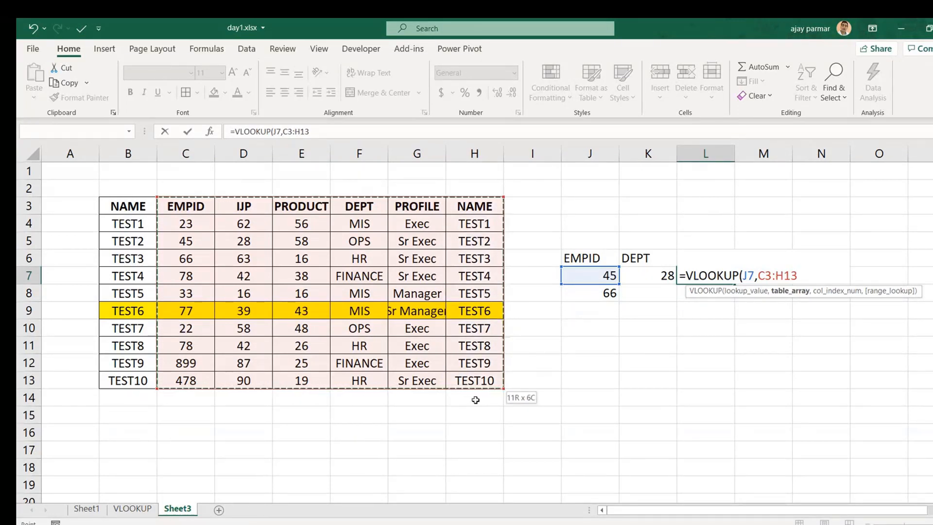
type(",6,0)")
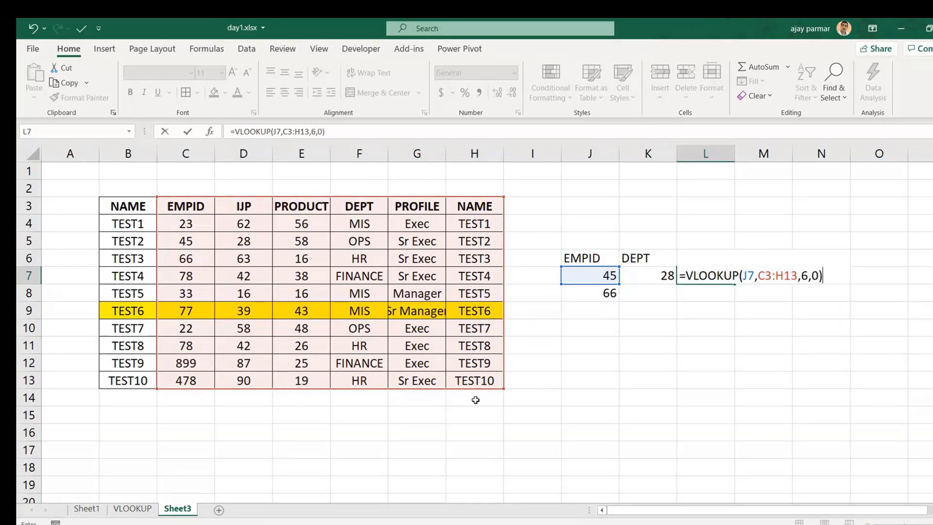
key("Return")
Make the table range in L7's VLOOKUP formula absolute as $C$3:$H$13
key("Up")
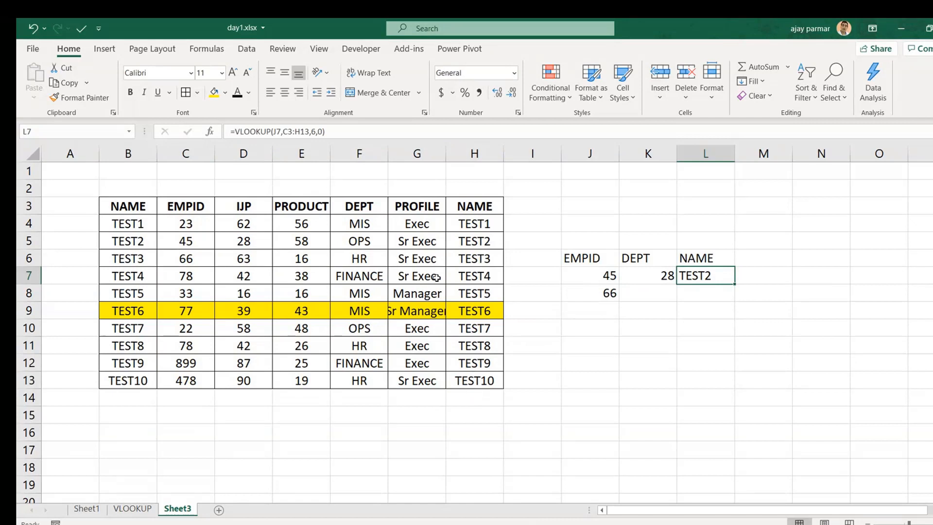
left_click(290, 132)
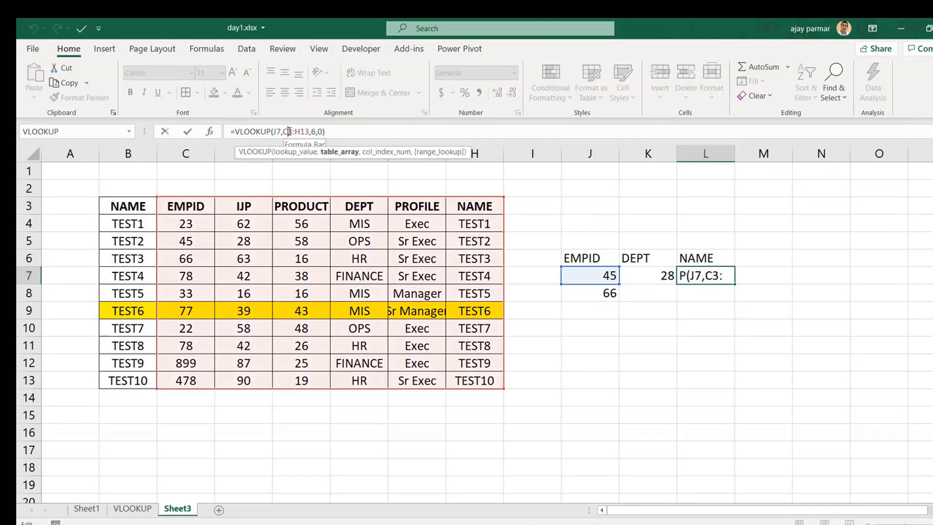
key("F4")
left_click(314, 132)
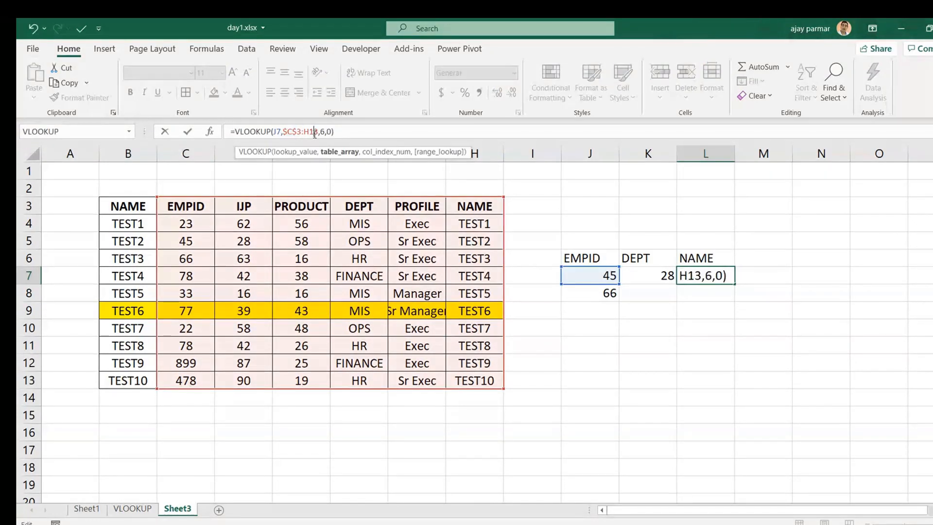
key("F4")
key("Return")
Make the table range in K7's VLOOKUP formula absolute as $C$3:$G$13
key("Up")
key("Left")
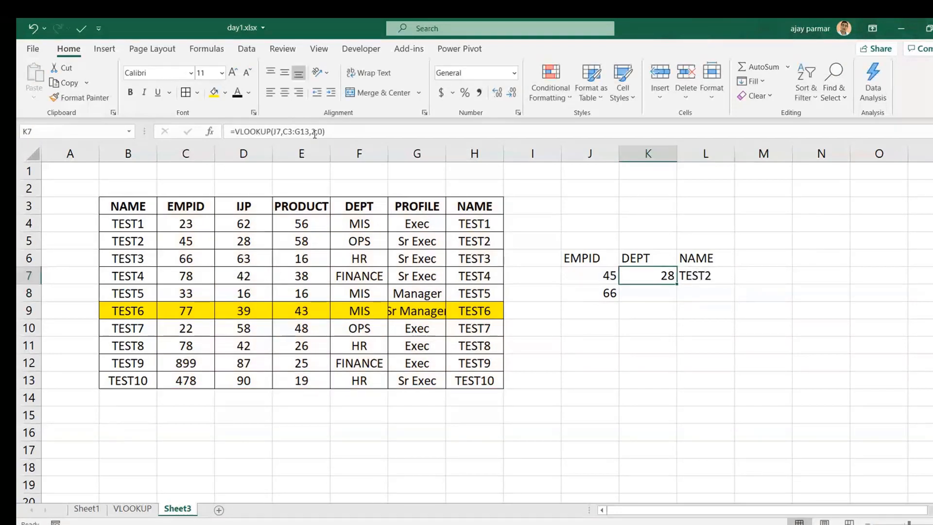
left_click(289, 131)
key("F4")
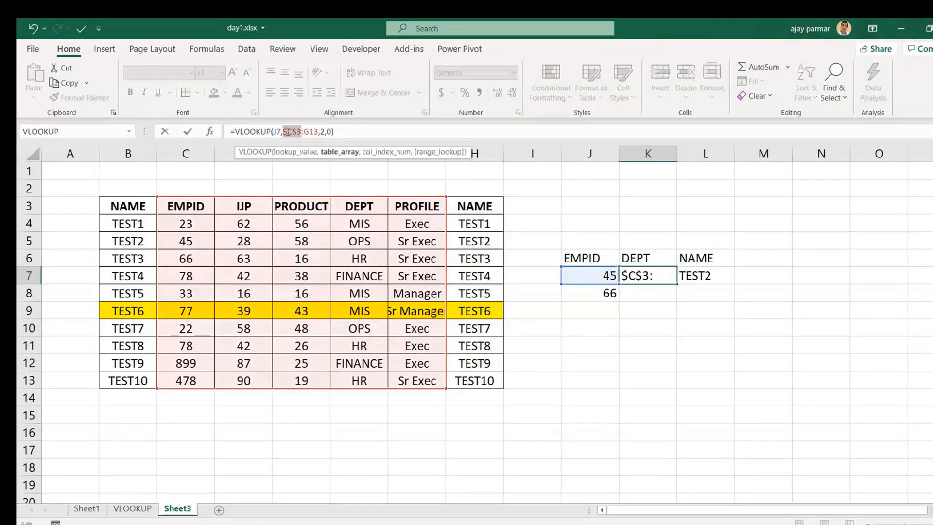
left_click(309, 132)
key("F4")
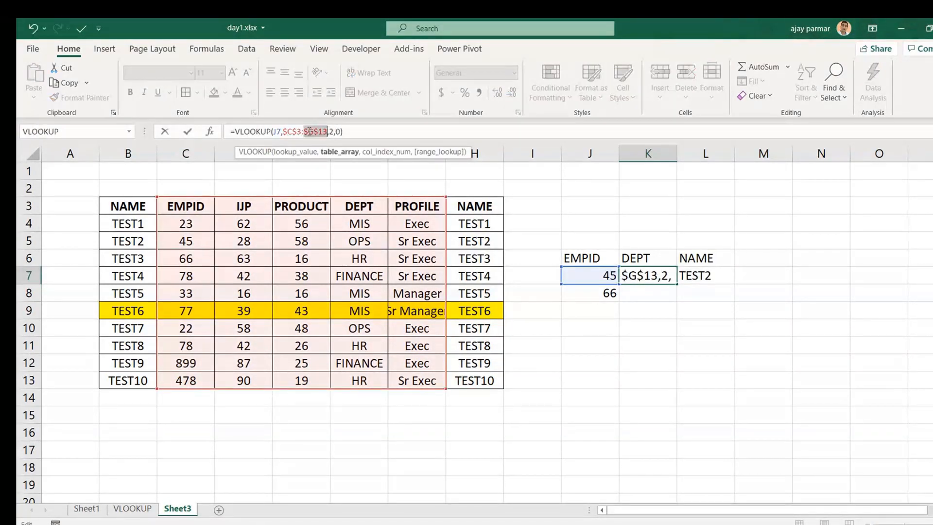
key("Return")
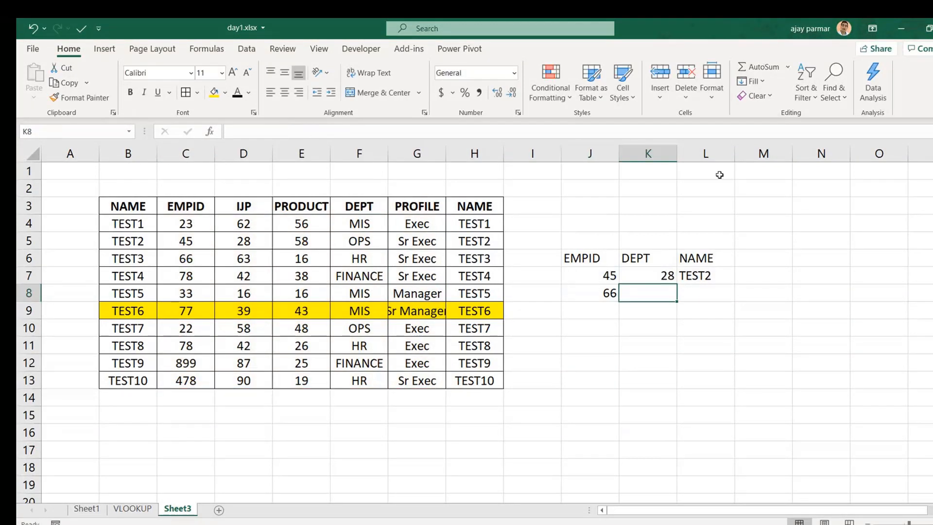
Enter the shortcut label F4 in cell M1
left_click(741, 170)
type("F")
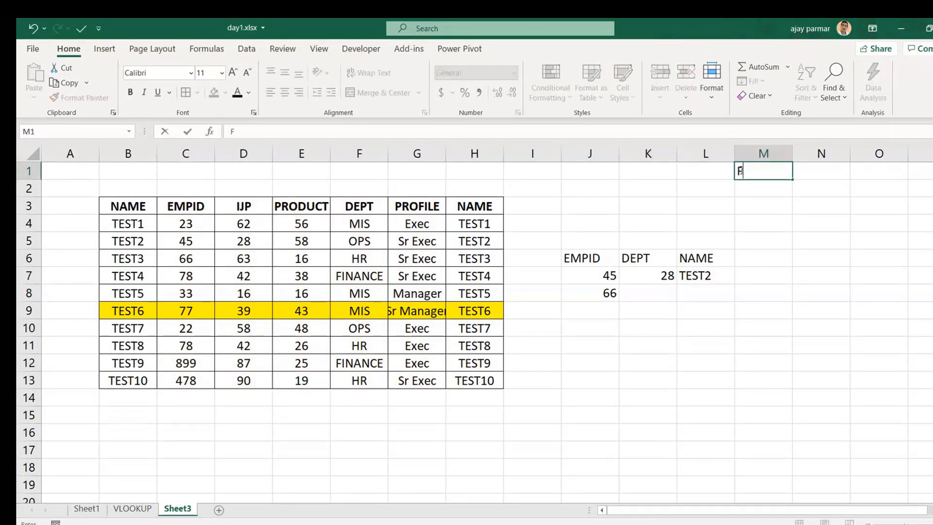
type("4")
key("Tab")
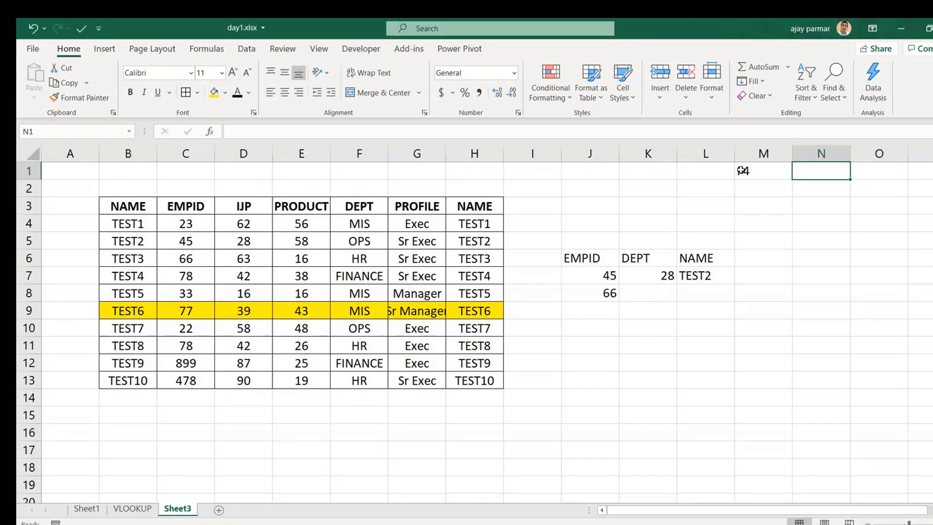
Enter the explanation "to insert dollars / to lock either row or column or both" in cell N1
type("to in")
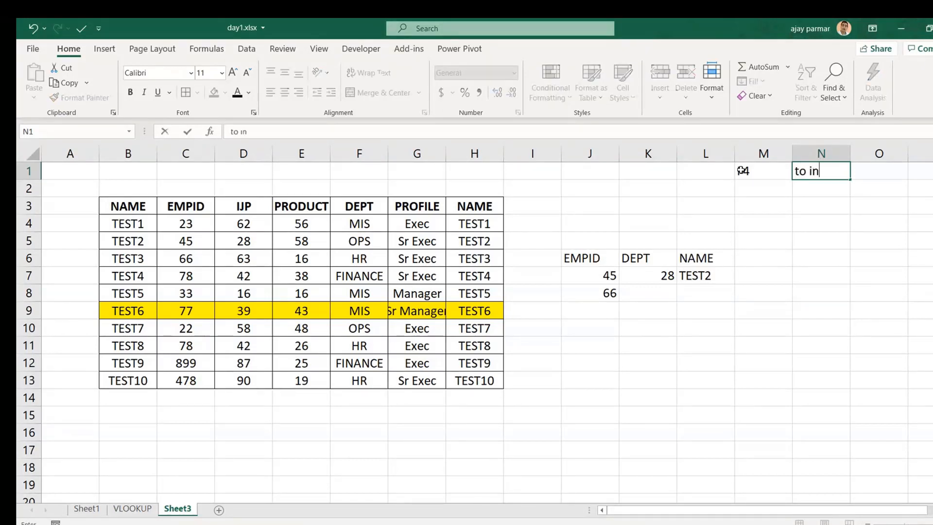
type("sert dolo")
key("BackSpace")
key("BackSpace")
key("BackSpace")
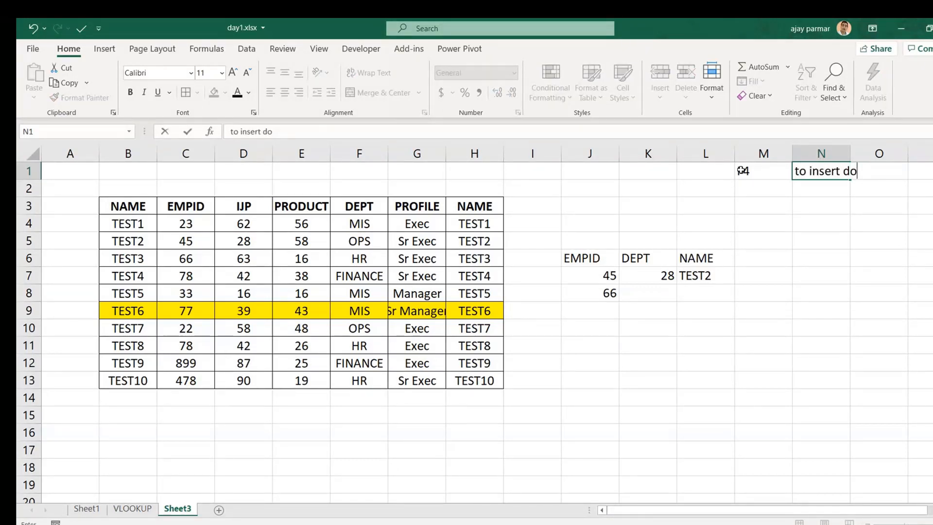
type("ollars / to lc")
key("BackSpace")
type("lcok")
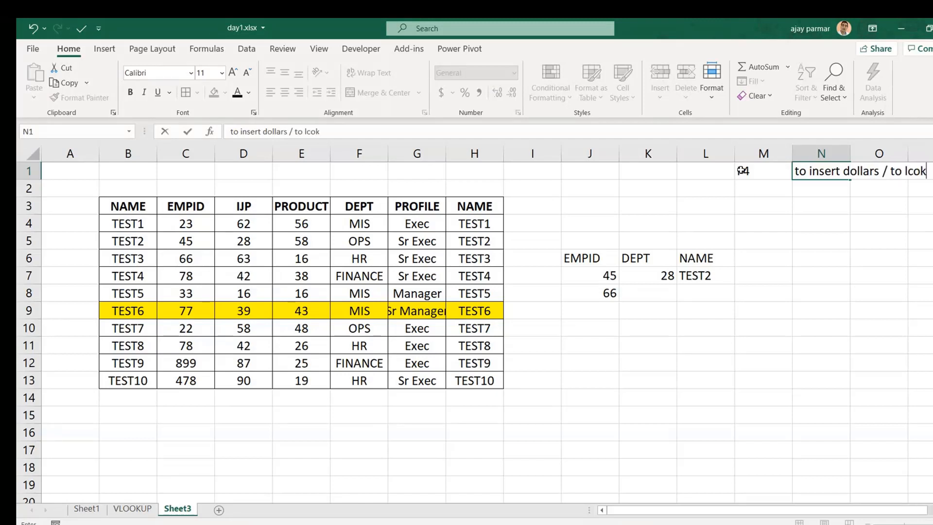
key("BackSpace")
key("BackSpace")
key("BackSpace")
type("ock either row or f")
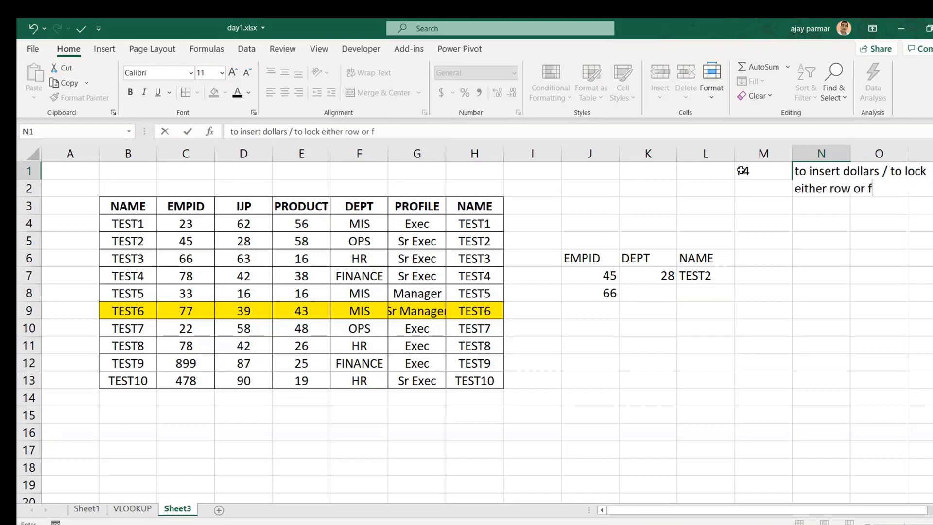
key("BackSpace")
type("column or bot")
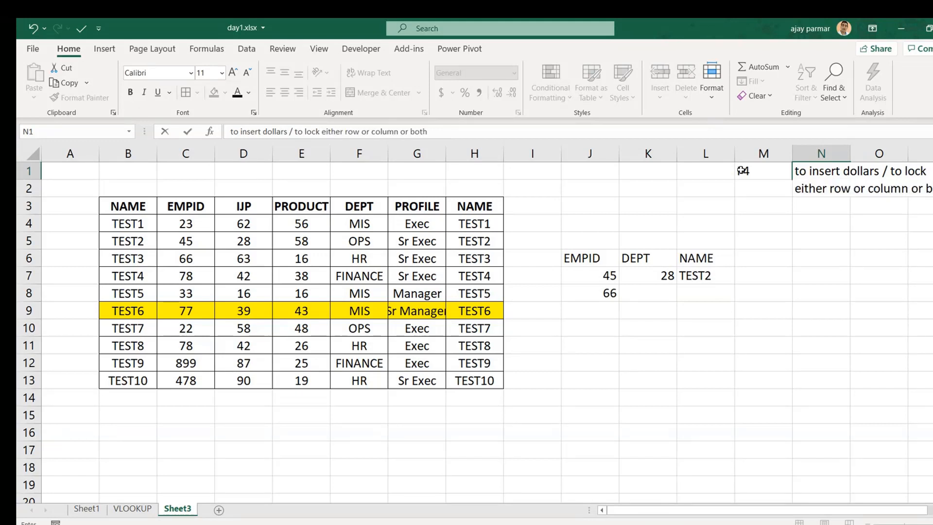
type("h")
key("Return")
Copy the NAME lookup formula from L7 to L8
key("Left")
key("Down")
key("Down")
key("Down")
key("Down")
key("Down")
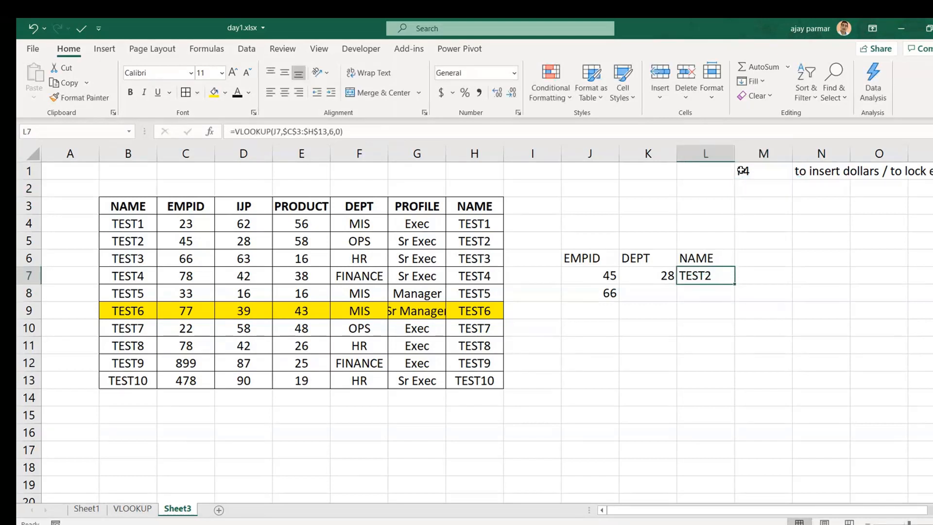
key("ctrl+c")
key("Down")
key("ctrl+v")
Copy the DEPT lookup formula from K7 to K8
key("Up")
key("Left")
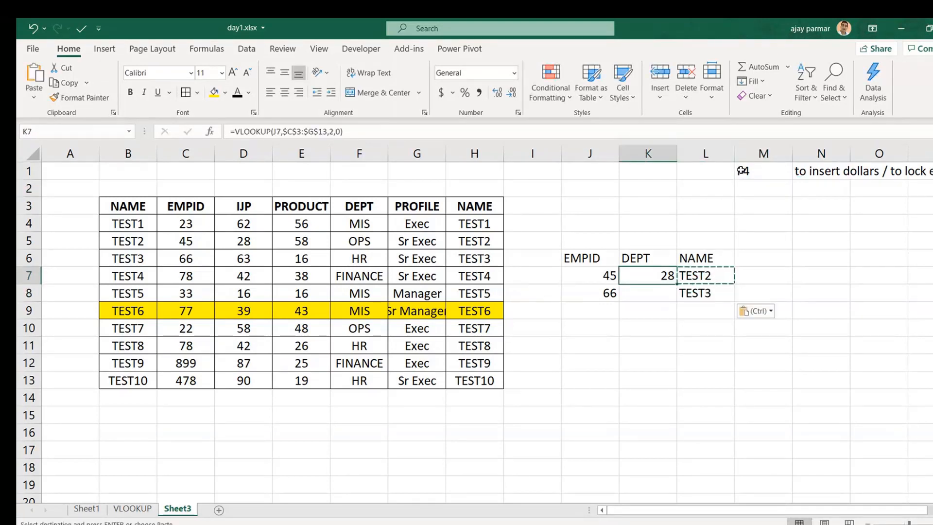
key("ctrl+c")
key("Down")
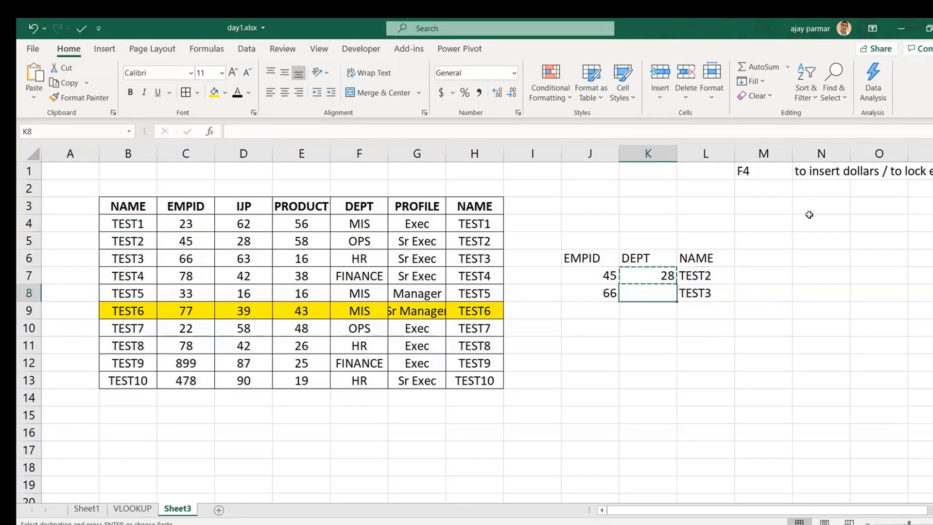
key("ctrl+v")
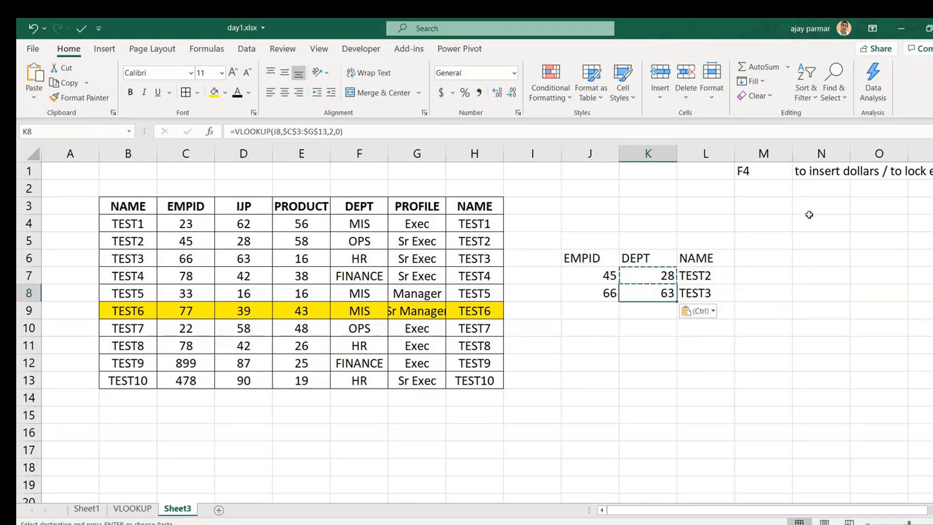
key("Up")
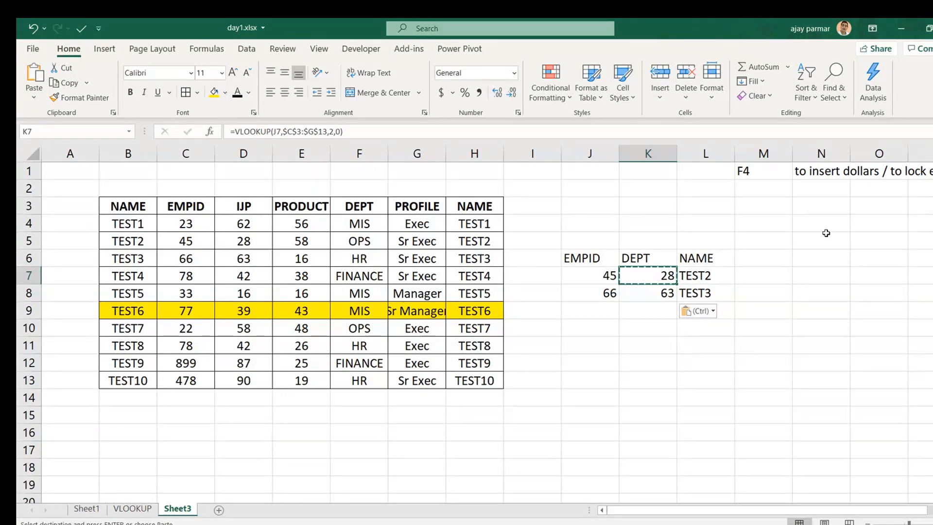
Clear the copy selection and add the header PROFILE in M6, beside the NAME header
left_click(770, 261)
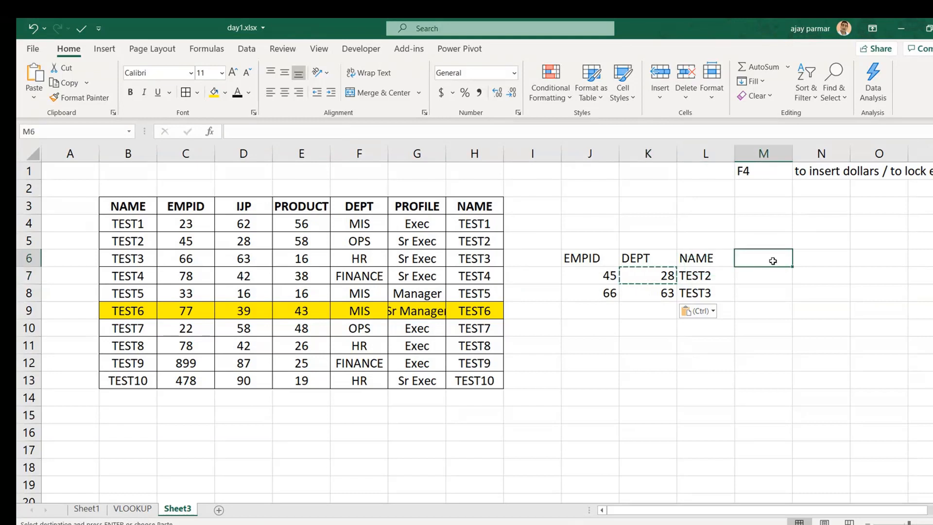
key("Escape")
double_click(773, 261)
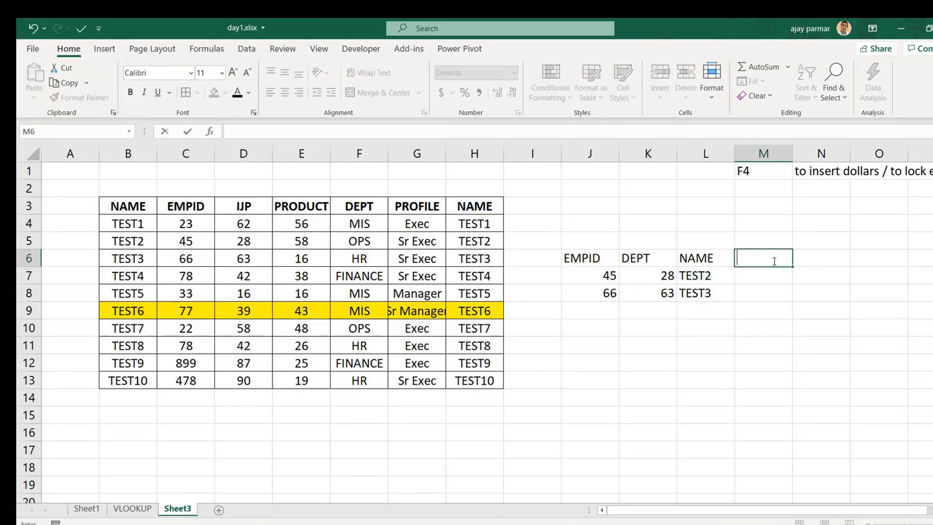
type("PROFILE")
key("Return")
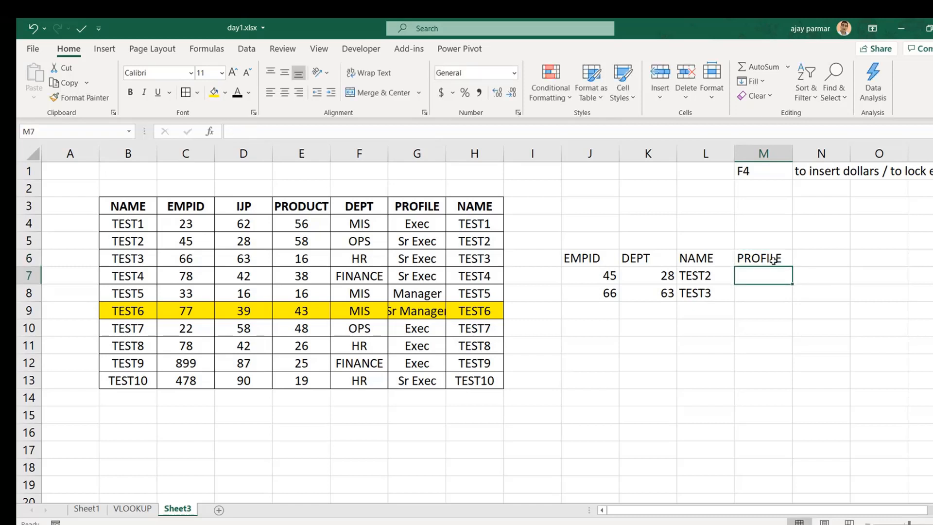
Start a VLOOKUP in M7 with the employee ID in J7 as lookup value and C3:F13 as the table range
type("=VL")
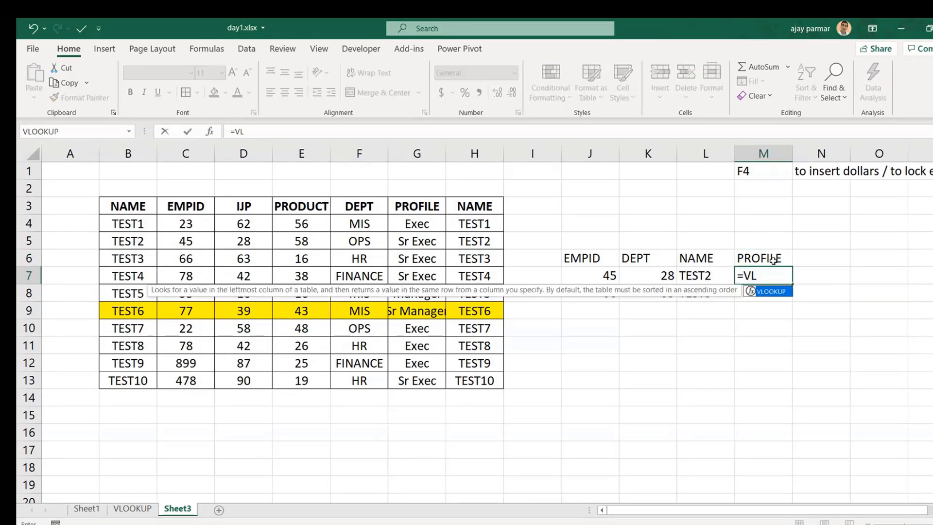
key("Tab")
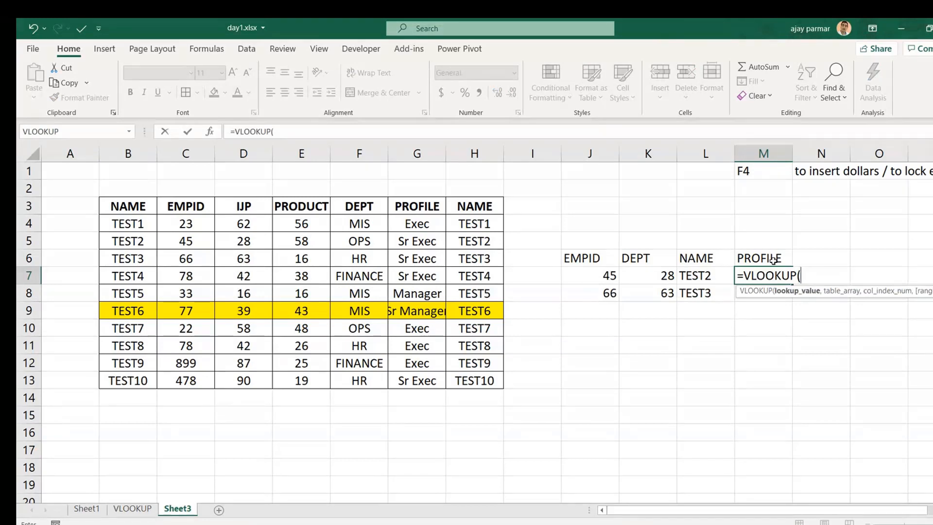
left_click(594, 279)
type(",")
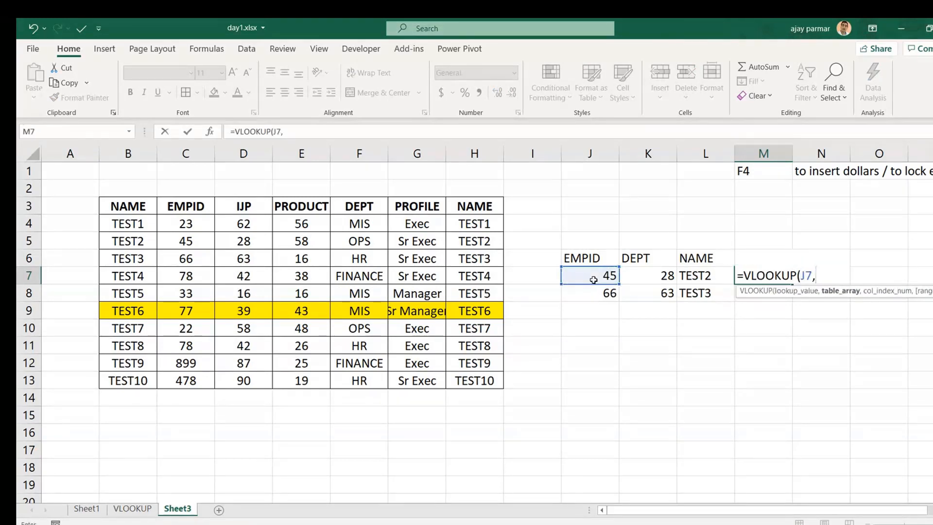
left_click_drag(183, 206, 440, 384)
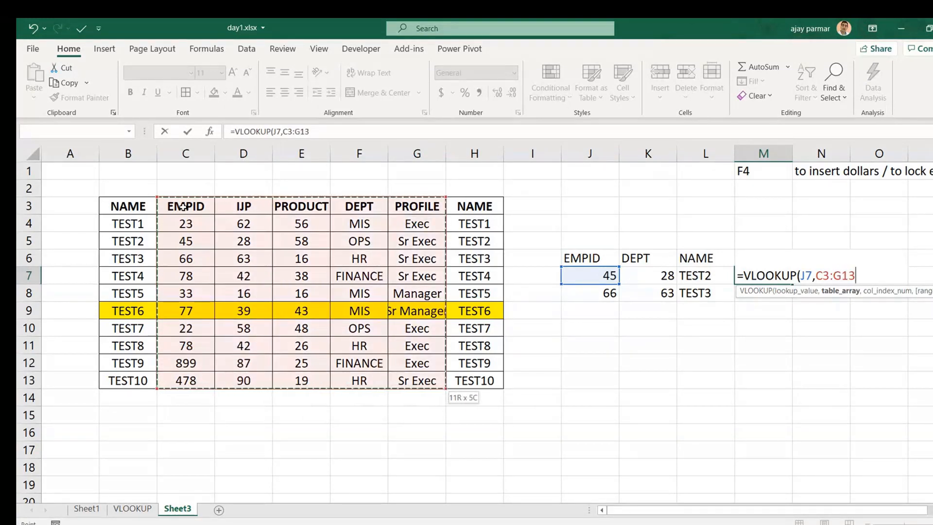
key("shift+Right")
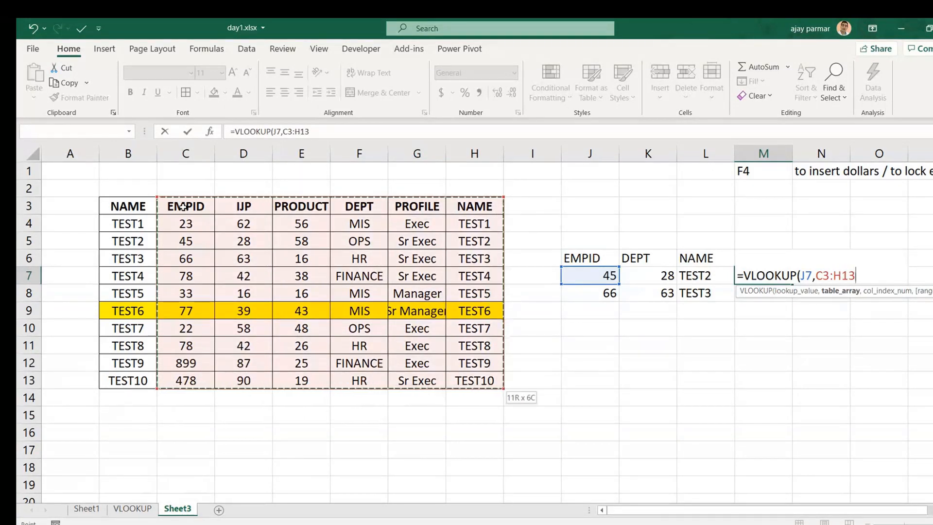
key("shift+Left")
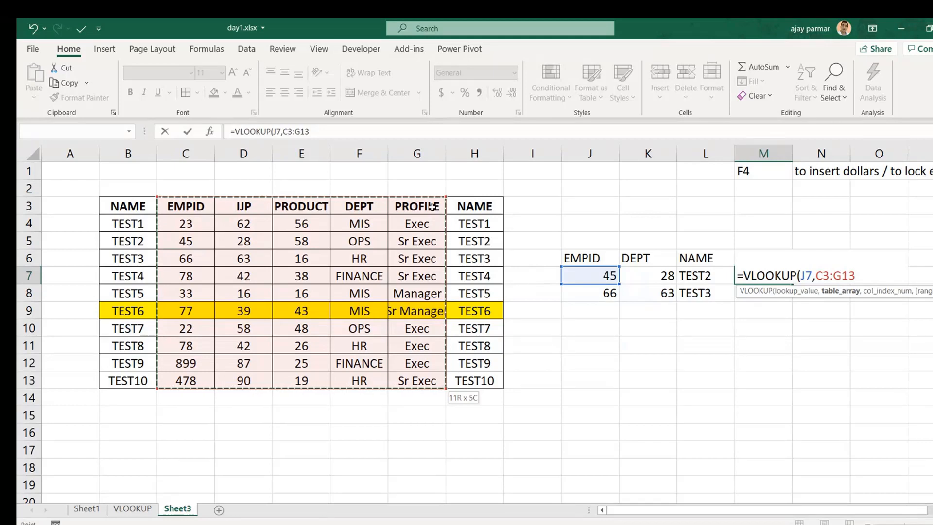
key("shift+Left")
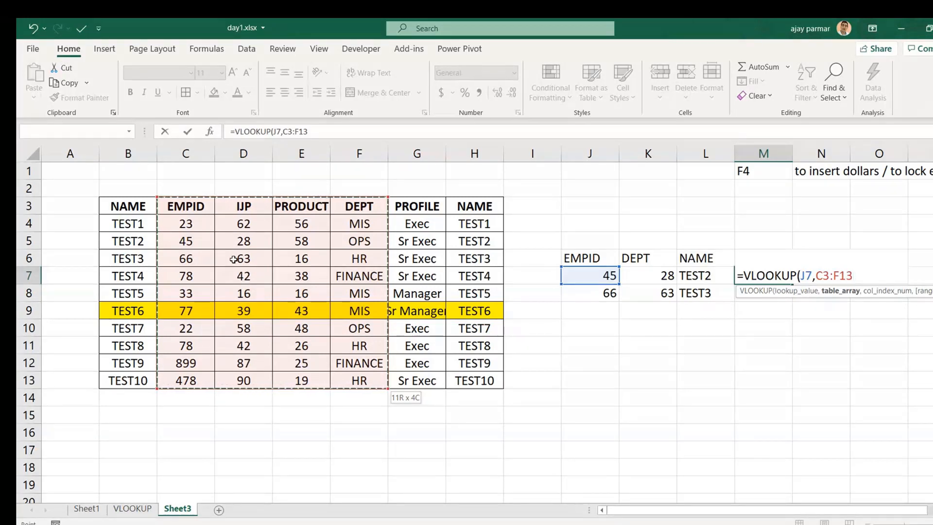
Complete the PROFILE lookup in M7 with column index 5 and exact match 0
type(",")
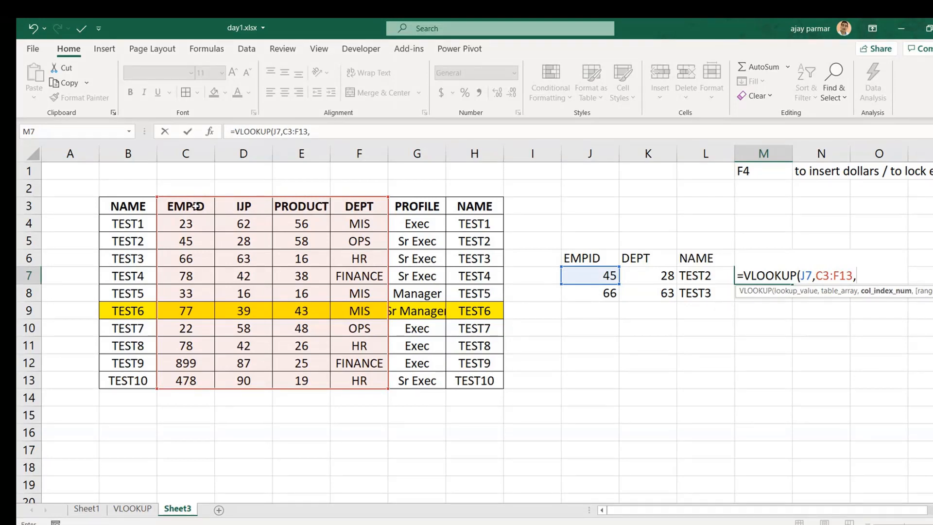
type("5")
type(",")
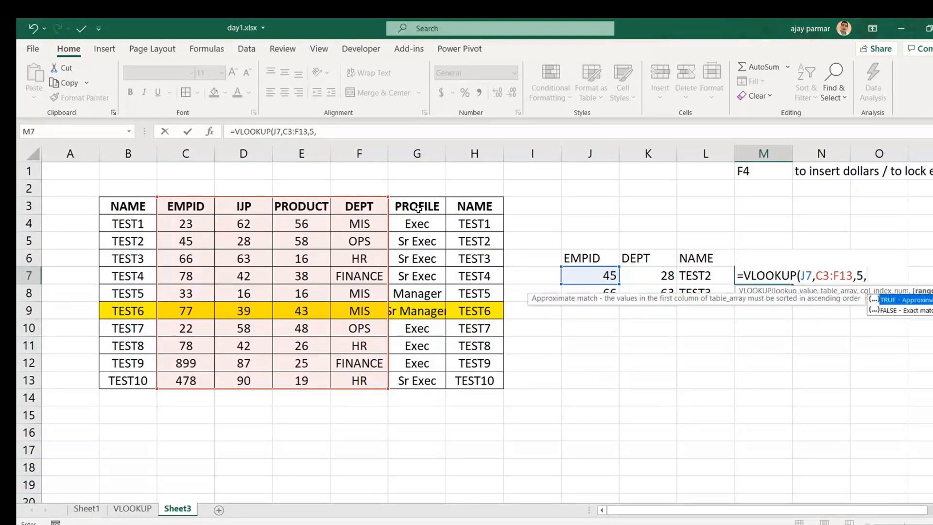
type("0)")
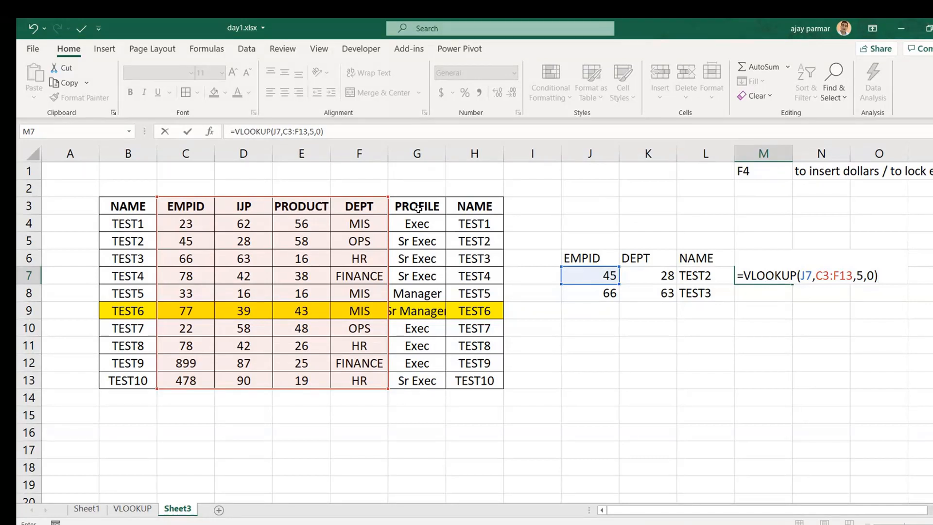
key("Return")
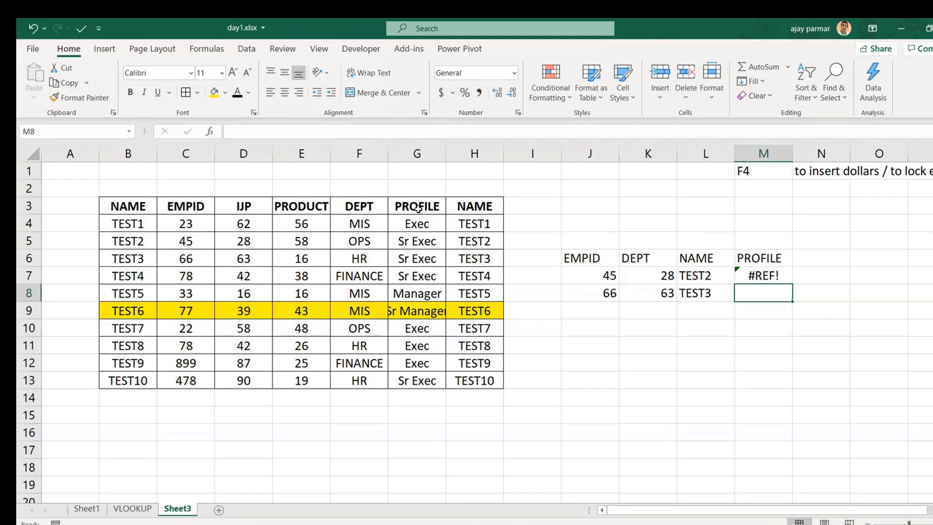
key("Up")
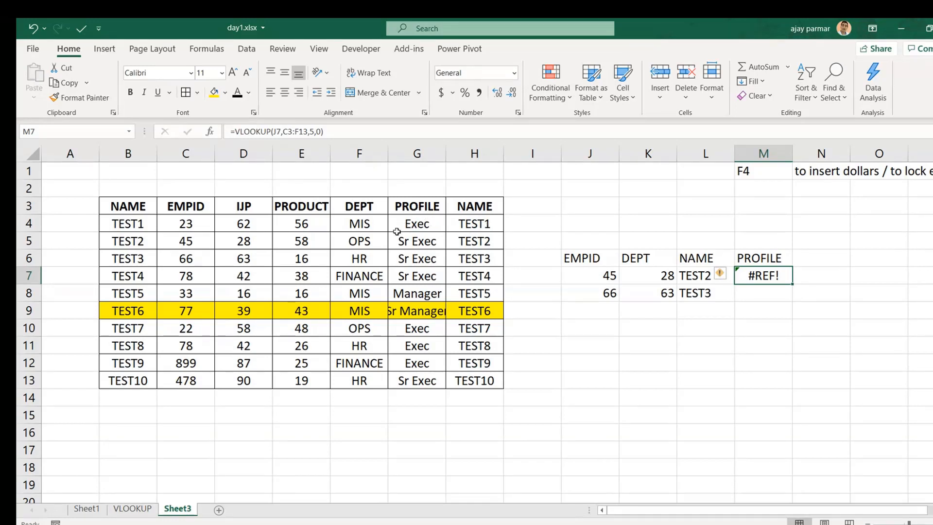
Enter the reference formula =B4 in J13 and check which cell it points to
left_click(577, 384)
type("=")
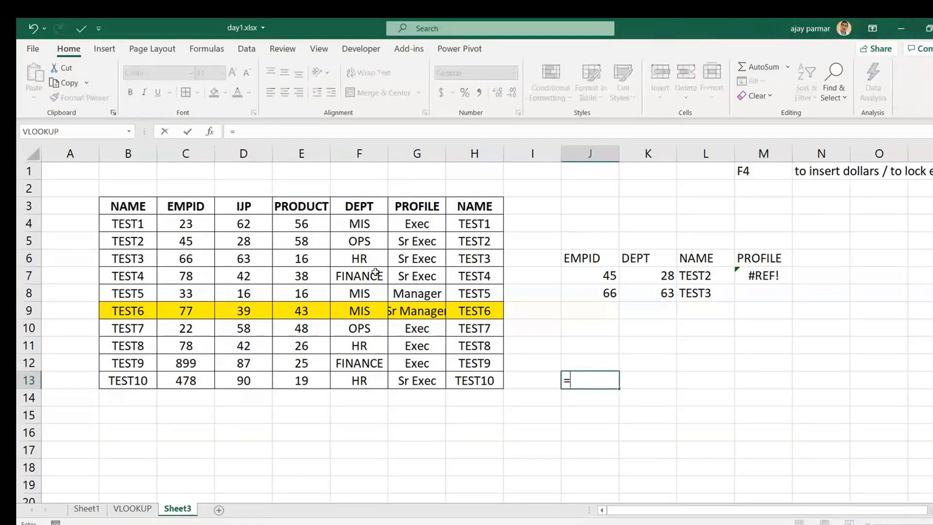
left_click(145, 224)
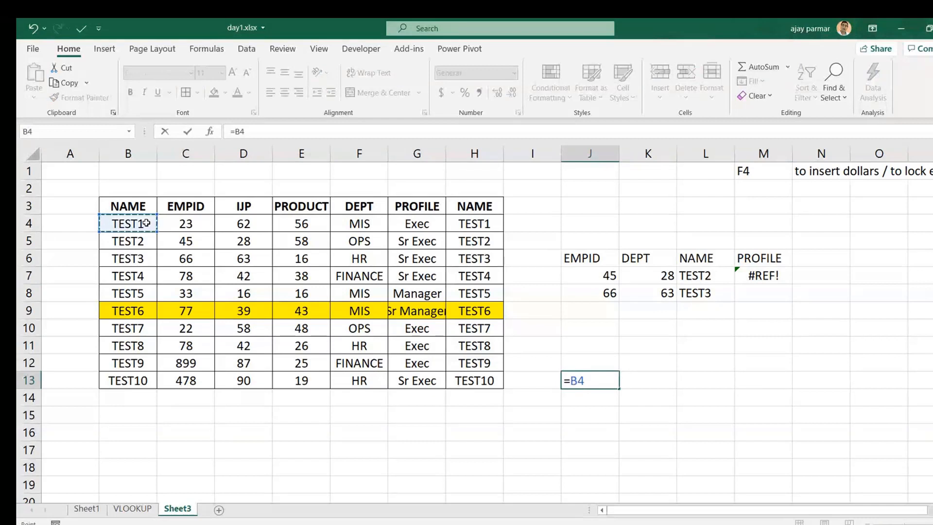
key("ctrl+Return")
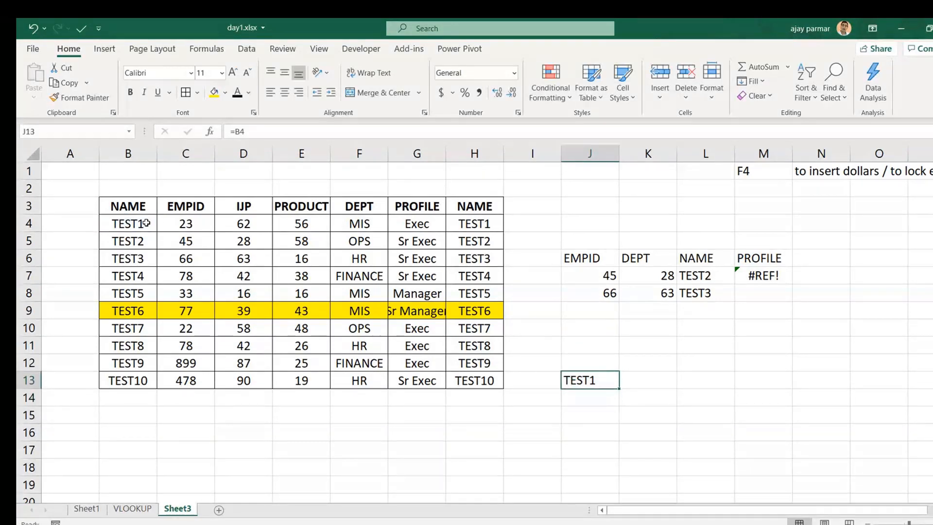
left_click(254, 130)
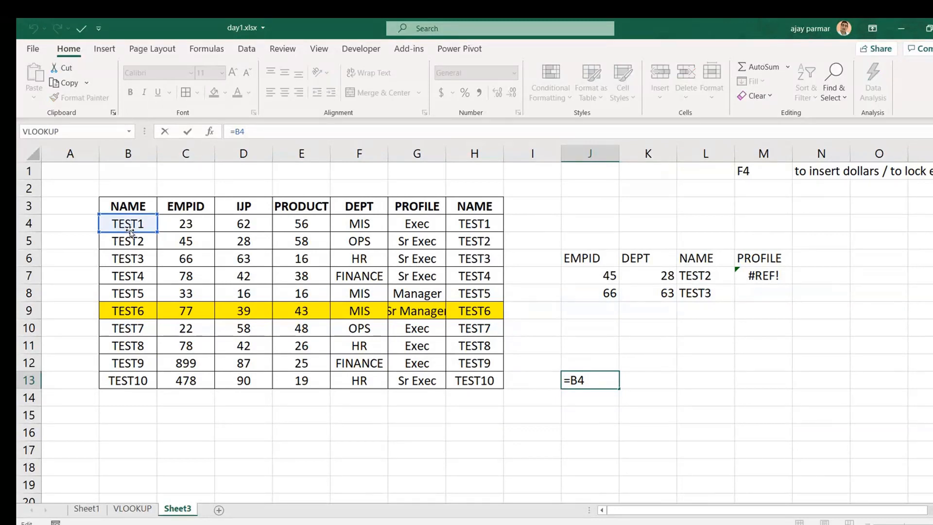
key("Return")
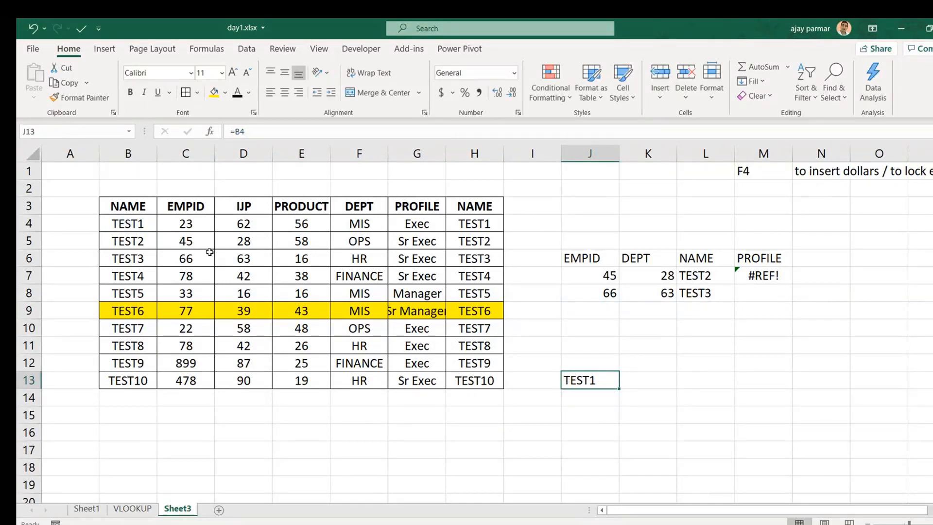
left_click(773, 276)
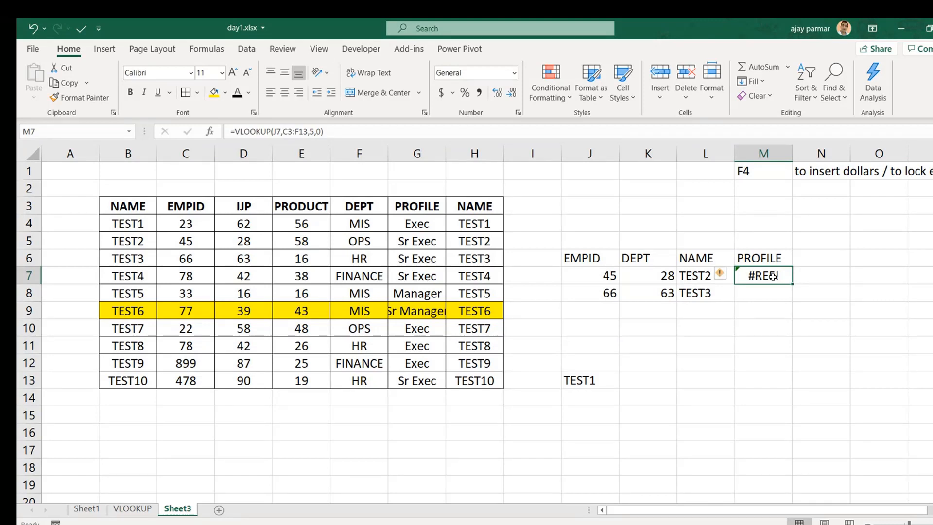
Enter the reference formula =A1 in I15 and fill A1 with the text K
left_click(545, 413)
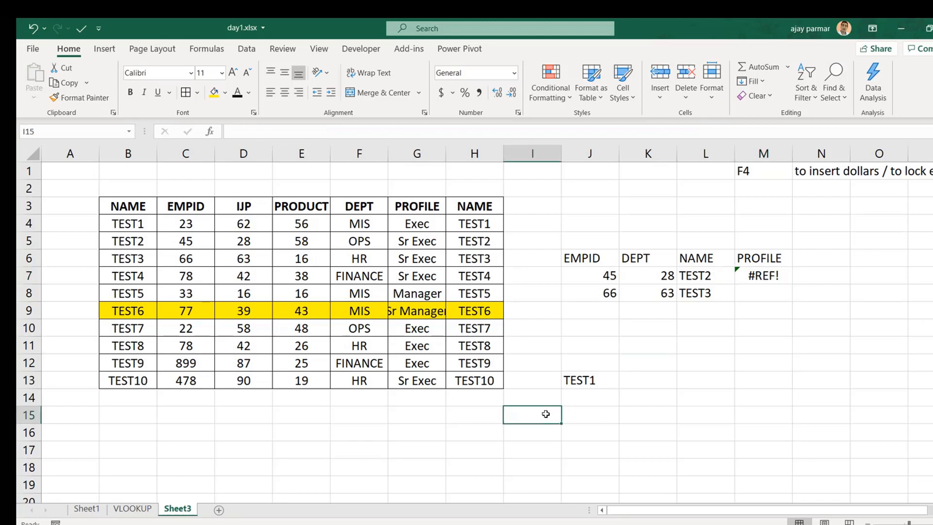
type("=")
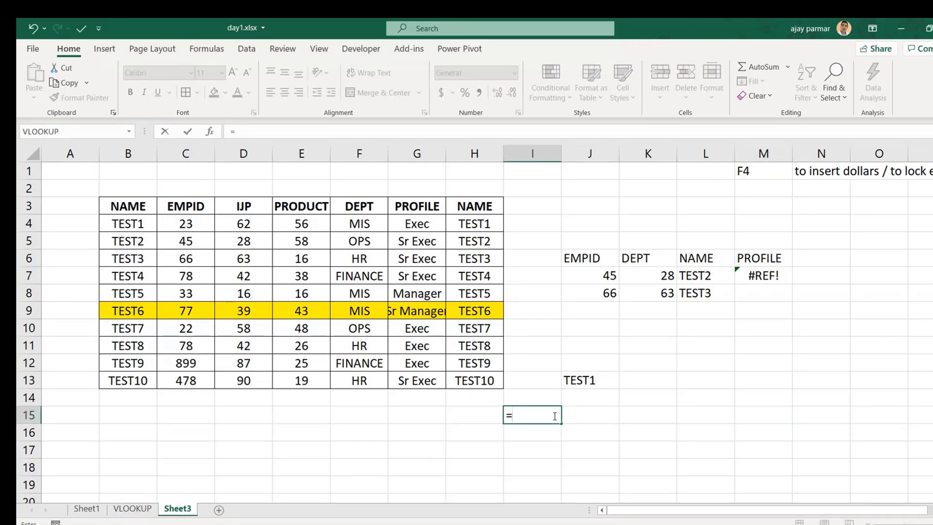
type("A1")
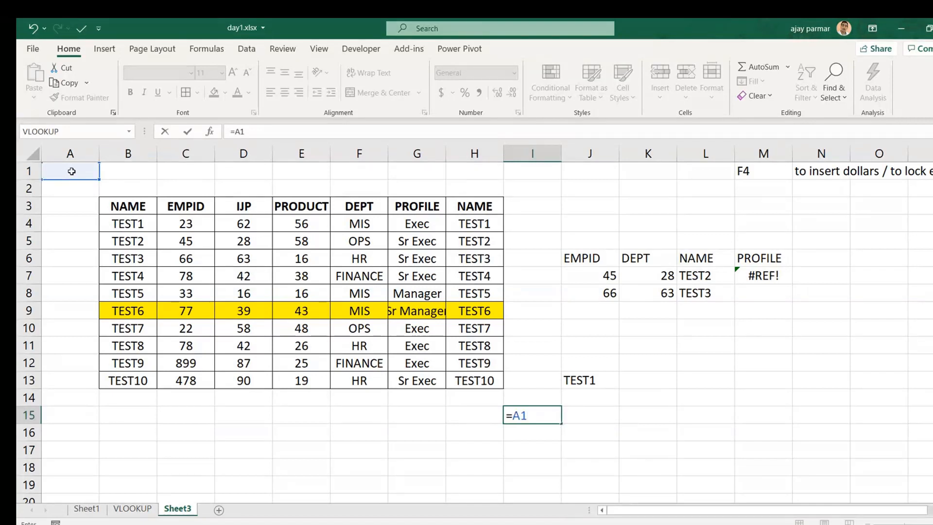
key("ctrl+Return")
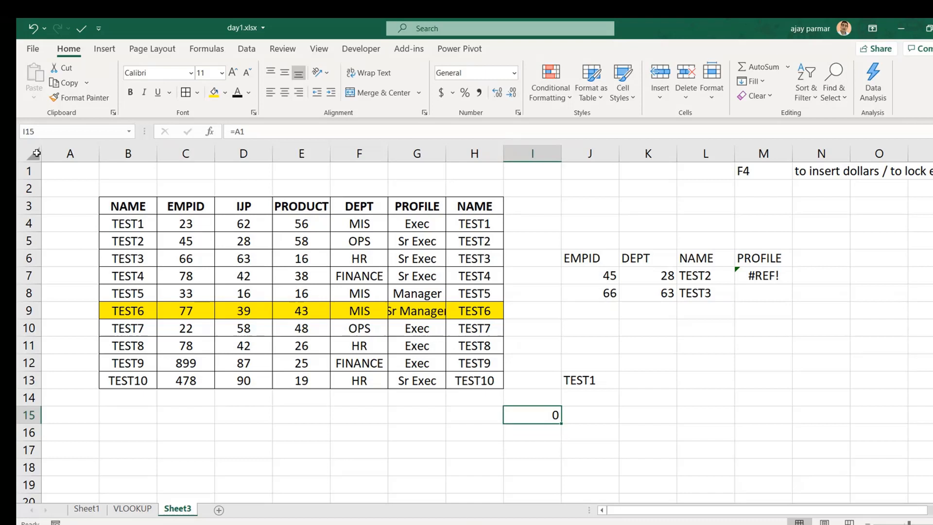
left_click(67, 172)
type("K")
key("Return")
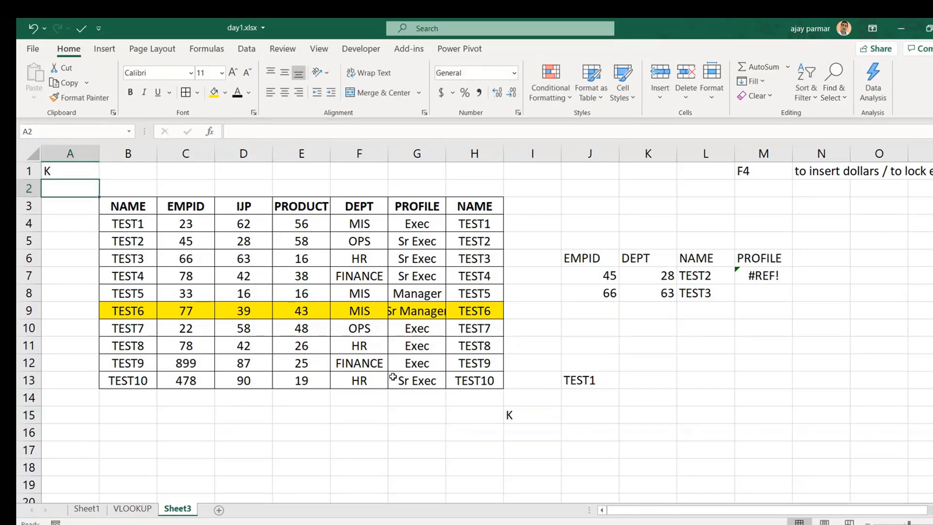
left_click(505, 412)
Enter the invalid reference formula =A0 in I17 and select that cell to inspect it
left_click(534, 445)
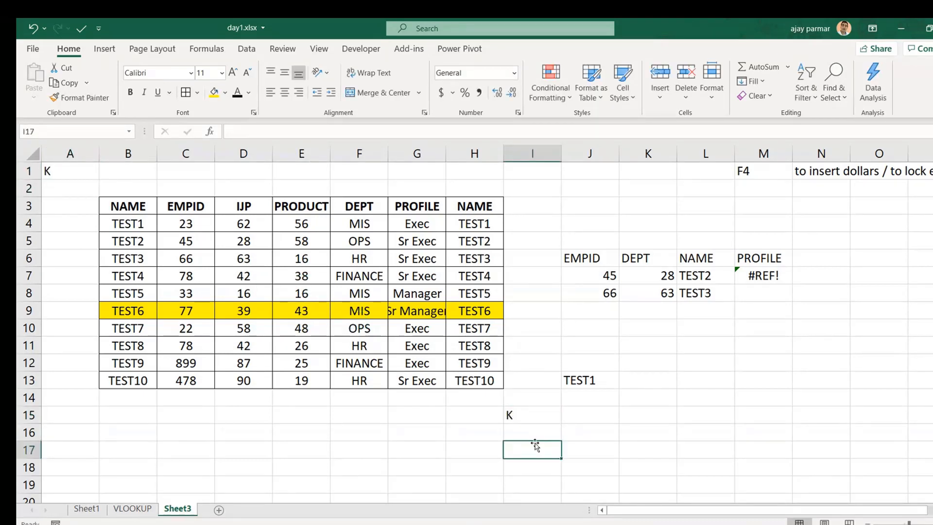
type("=AD")
key("Return")
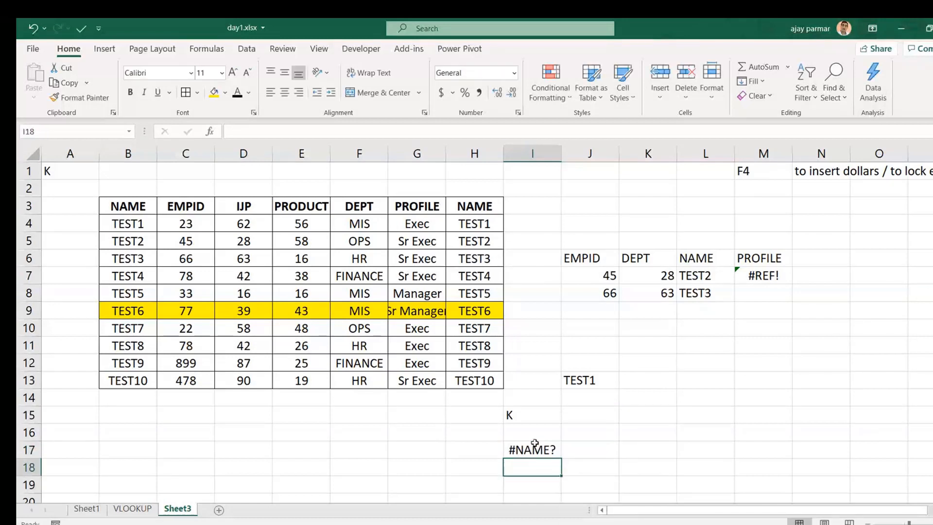
left_click(535, 444)
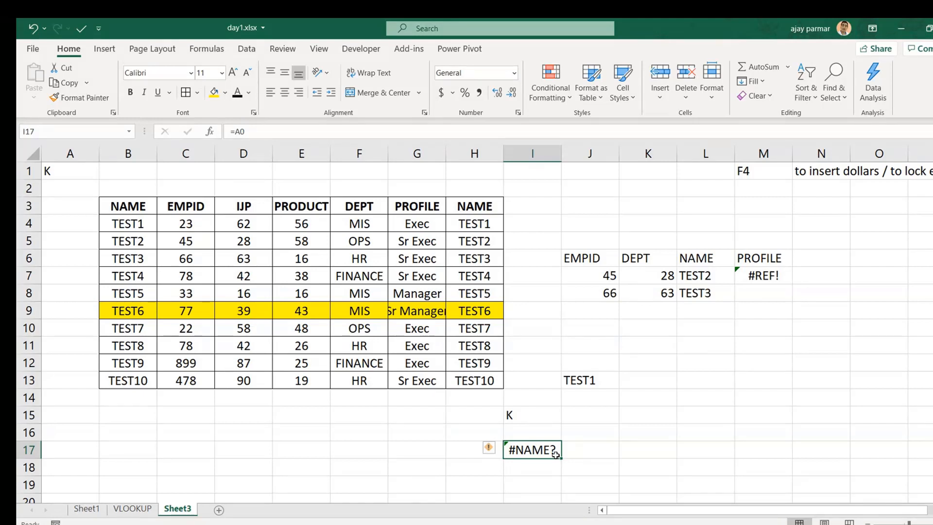
Open the PROFILE lookup formula in M7 and review its table range, column index and match arguments
left_click(762, 276)
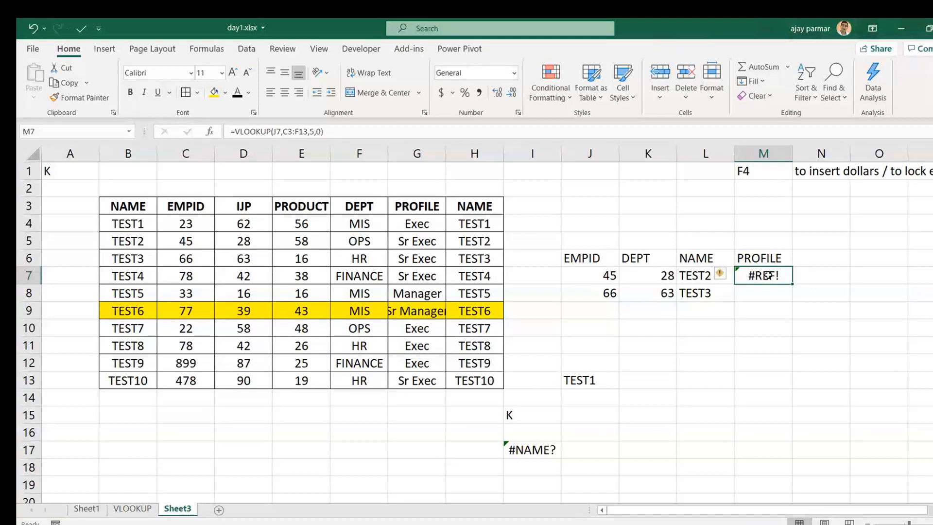
left_click(340, 132)
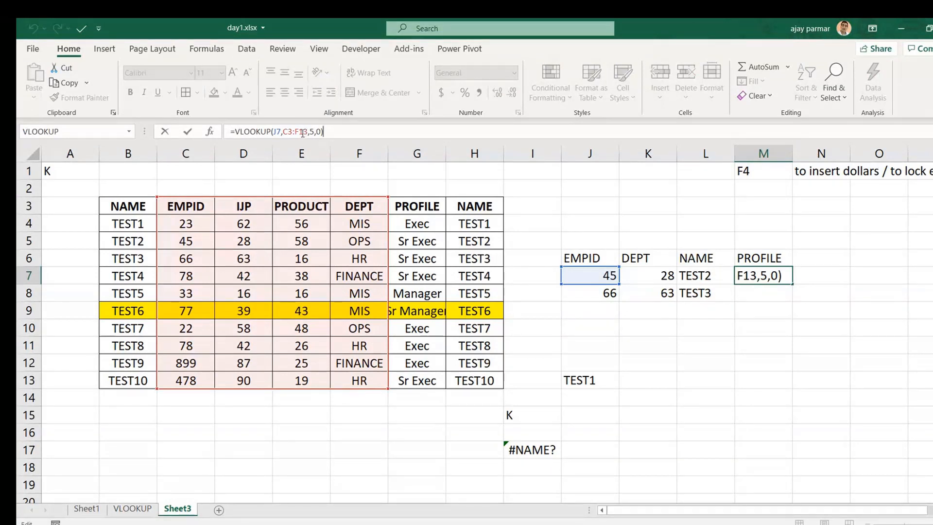
left_click(287, 131)
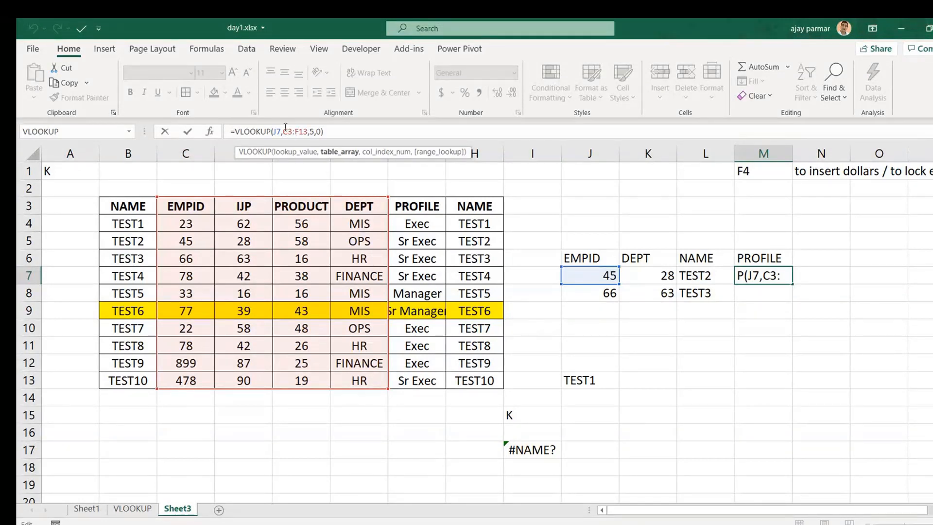
left_click(313, 132)
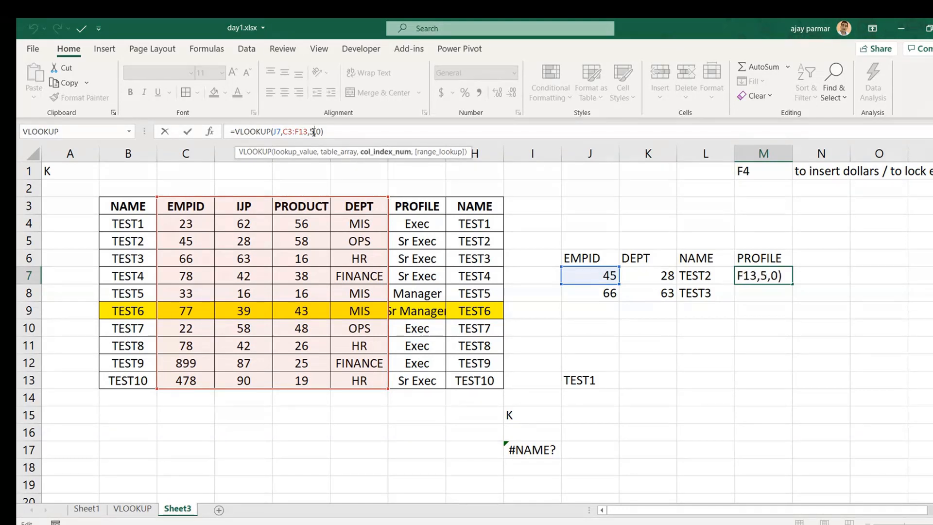
left_click(322, 131)
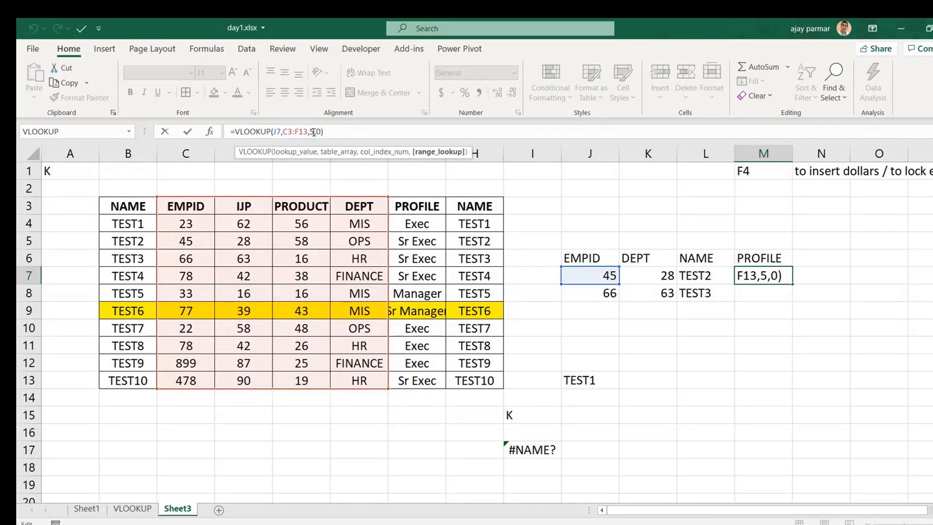
Try column index 4 in the M7 lookup formula and restore it to 5
left_click(314, 132)
key("BackSpace")
type("4")
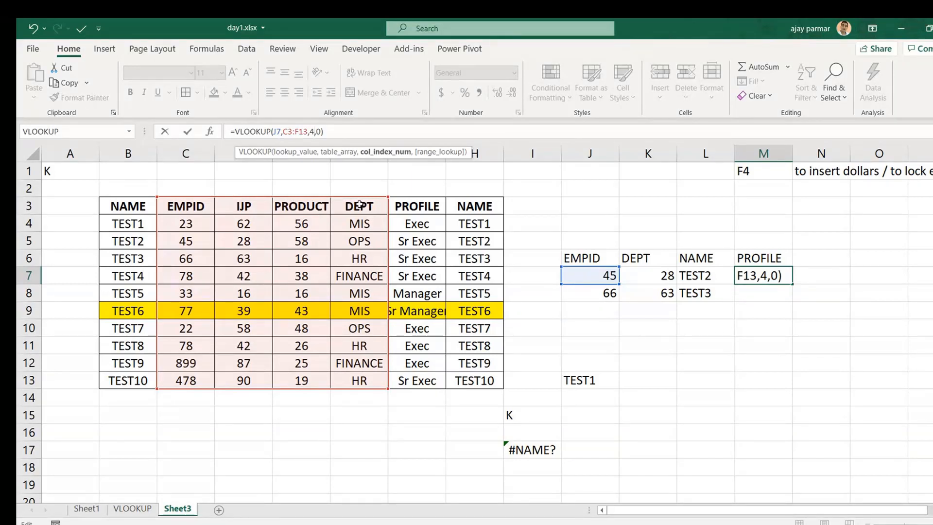
key("BackSpace")
type("5")
Extend the M7 lookup's table range to C3:G13 so it includes the PROFILE column, and commit the formula
left_click(299, 131)
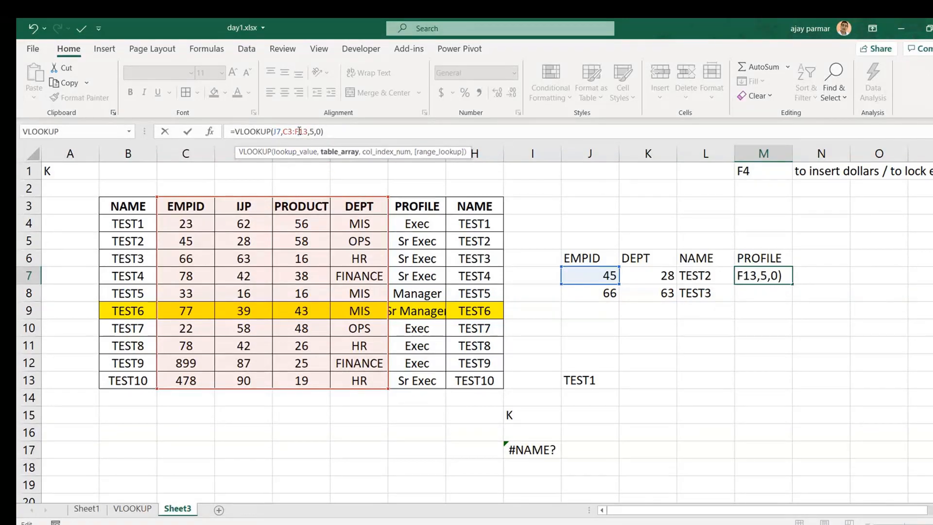
left_click_drag(388, 389, 431, 390)
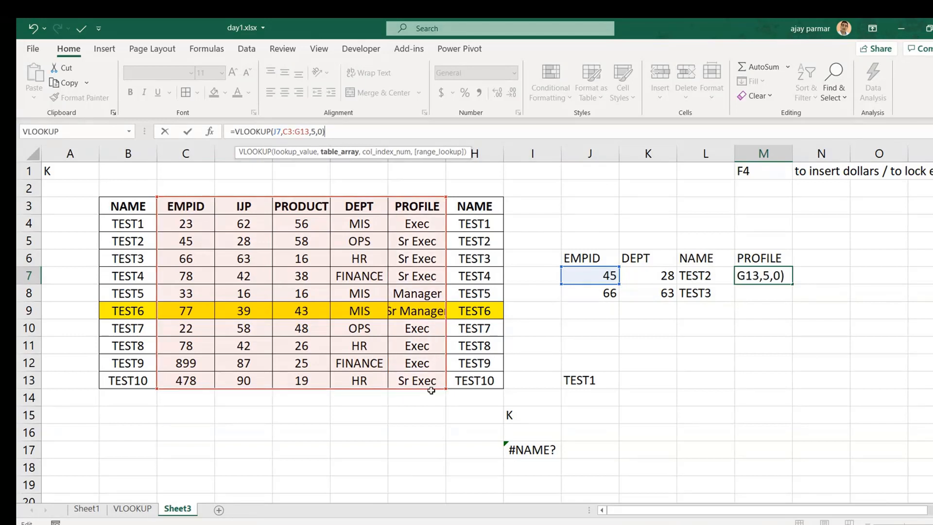
key("Return")
key("Up")
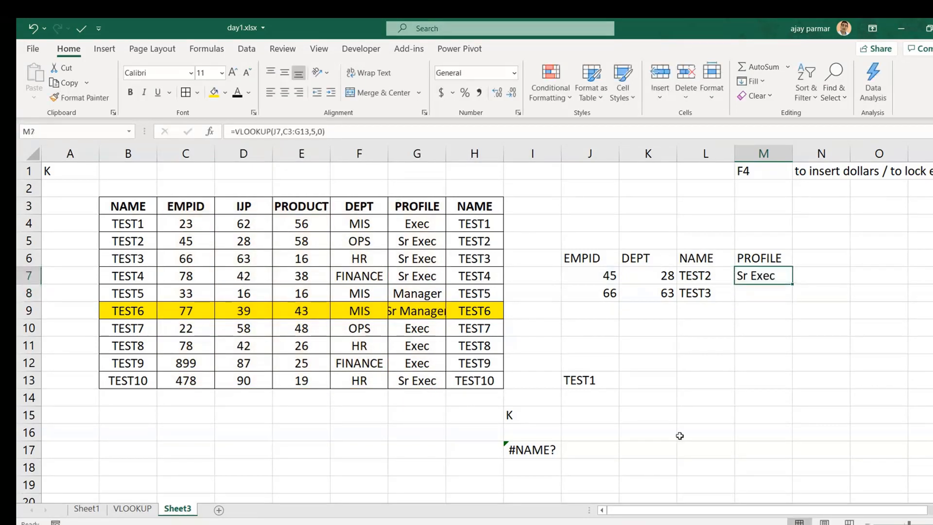
Lock the table range in the M7 lookup formula as $C$3:$G$13 and commit it
double_click(291, 132)
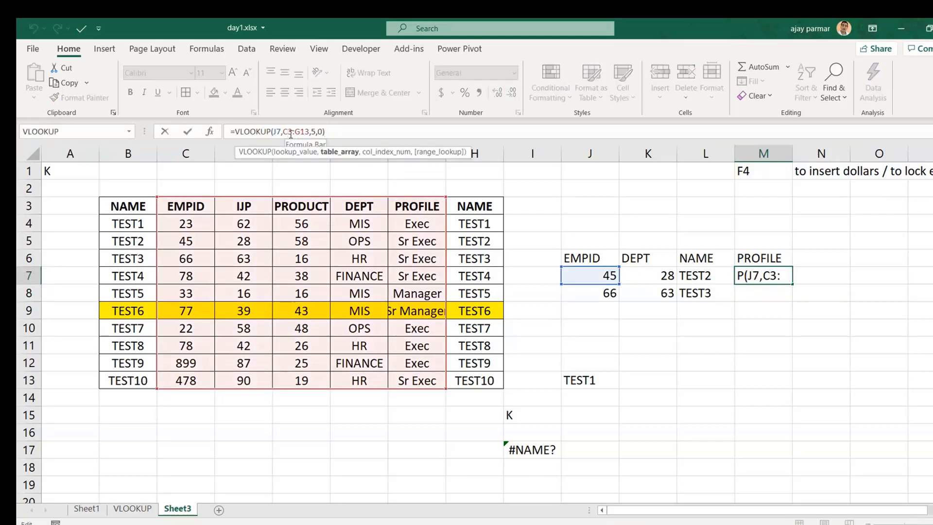
key("F4")
left_click(306, 133)
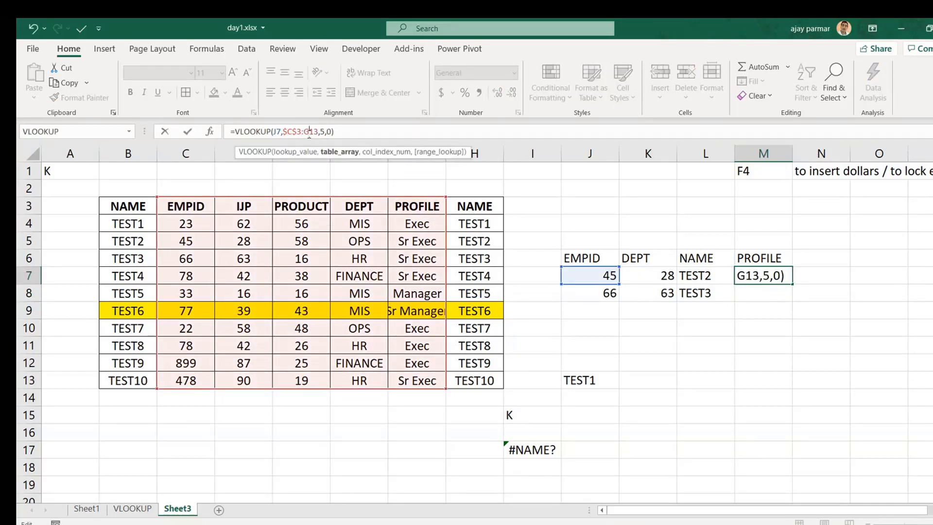
key("F4")
key("Return")
Copy the PROFILE lookup formula from M7 to M8
key("Up")
key("ctrl+c")
key("Down")
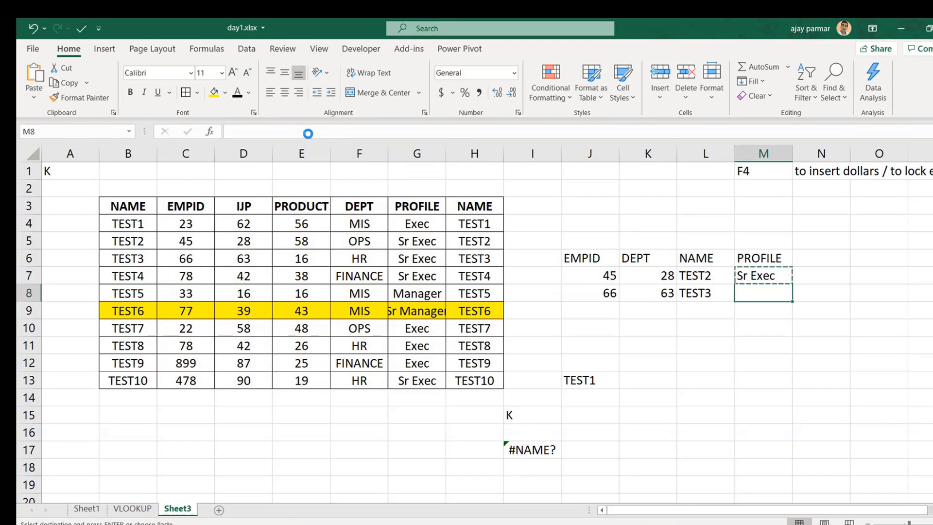
key("ctrl+v")
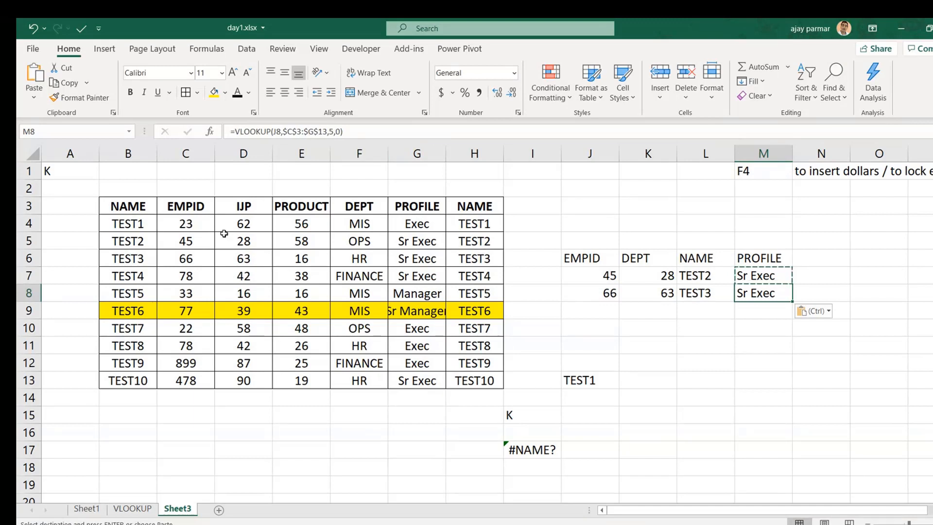
Copy the whole employee data table B3:H13
left_click(154, 205)
key("ctrl+shift+Right")
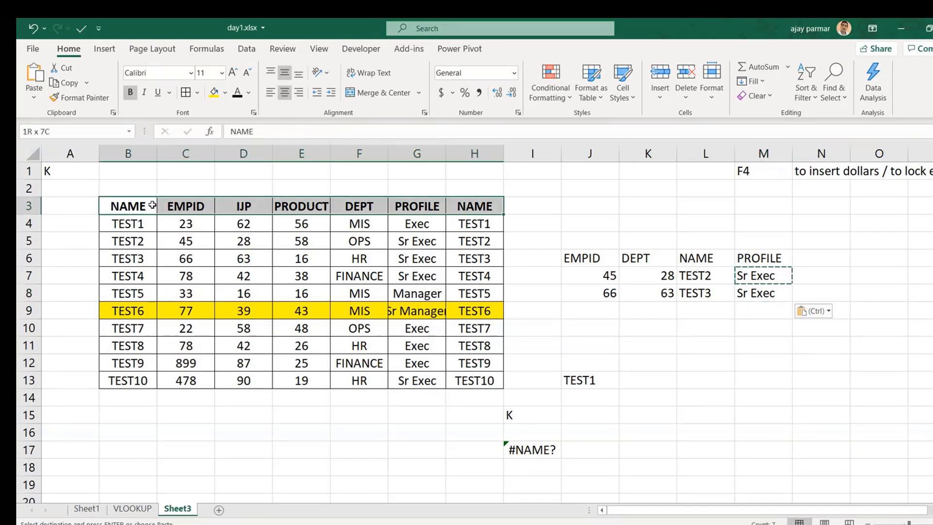
key("ctrl+shift+Down")
key("ctrl+q")
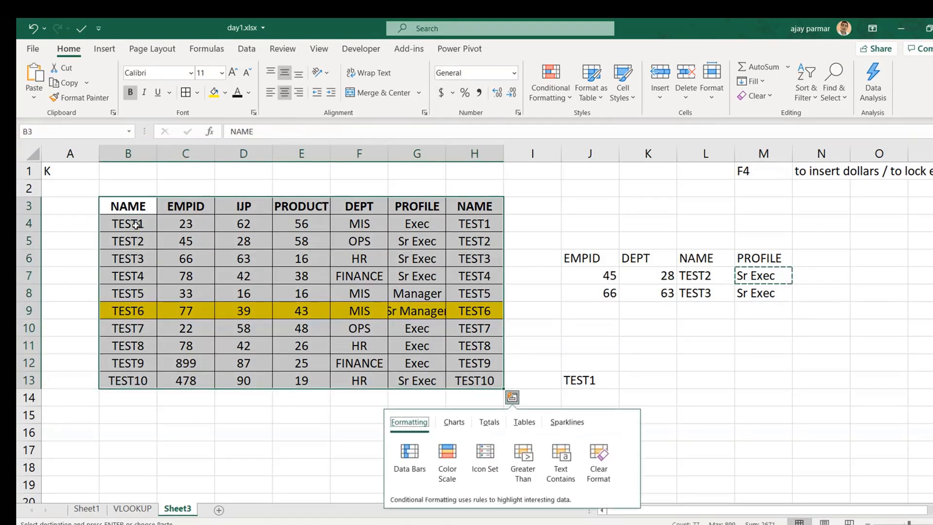
key("Escape")
key("ctrl+c")
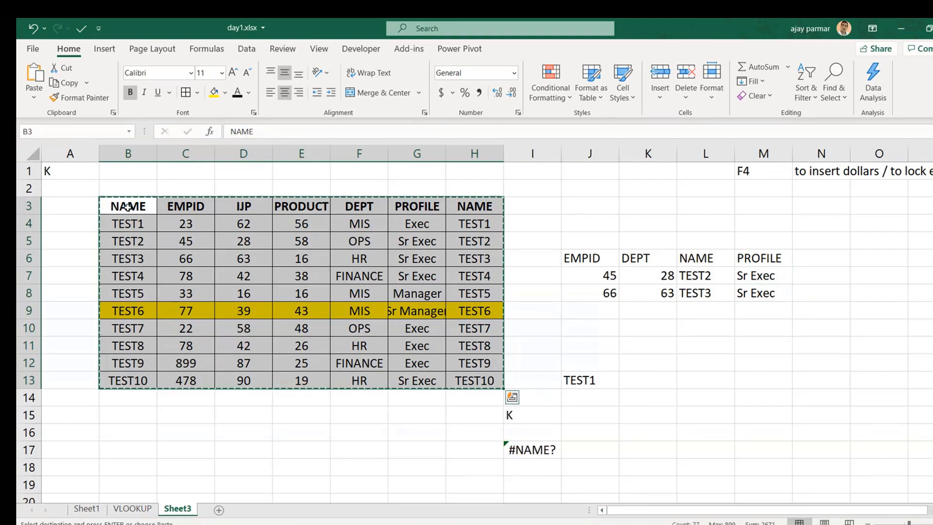
Rename the Sheet3 worksheet as VLOOKUP2
double_click(178, 509)
type("VLOOKUP2")
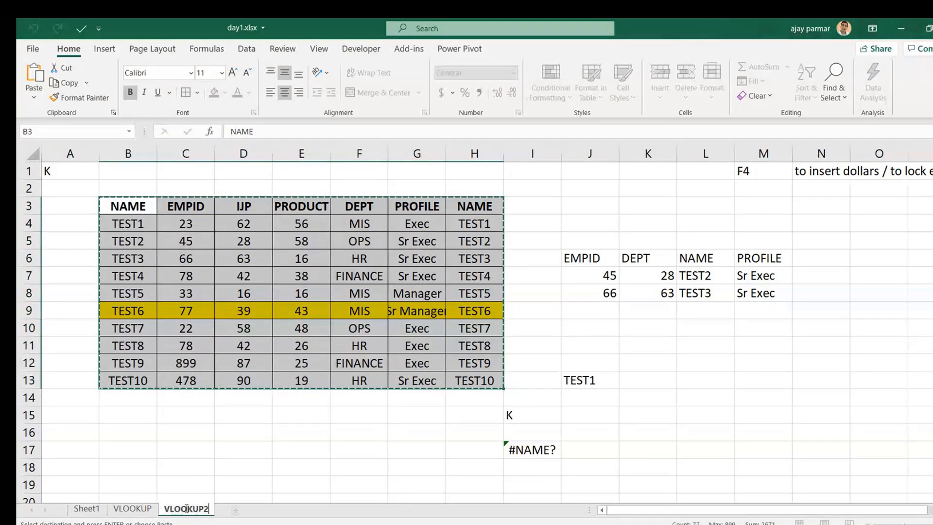
key("Return")
Add a new worksheet and paste the copied employee table starting at B2
left_click(235, 509)
left_click(170, 190)
scroll(135, 188, "up", 3)
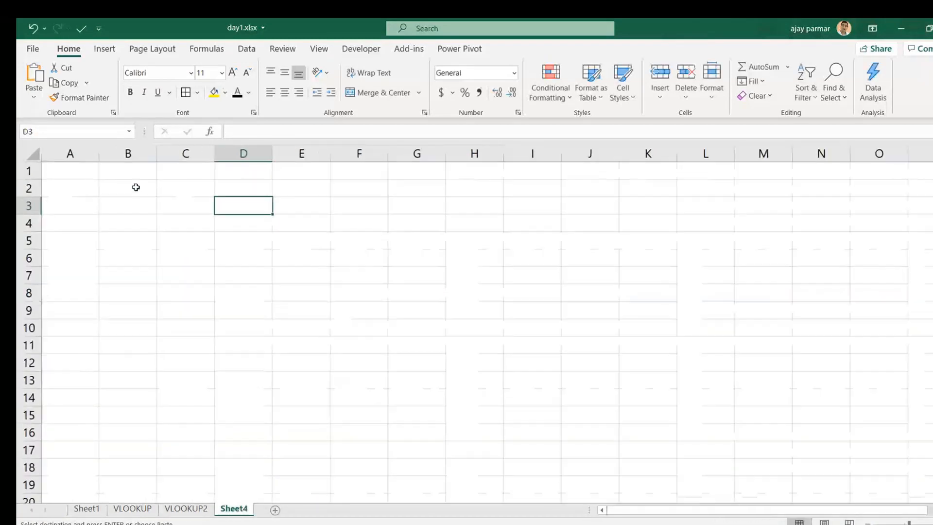
left_click(136, 187)
key("ctrl+v")
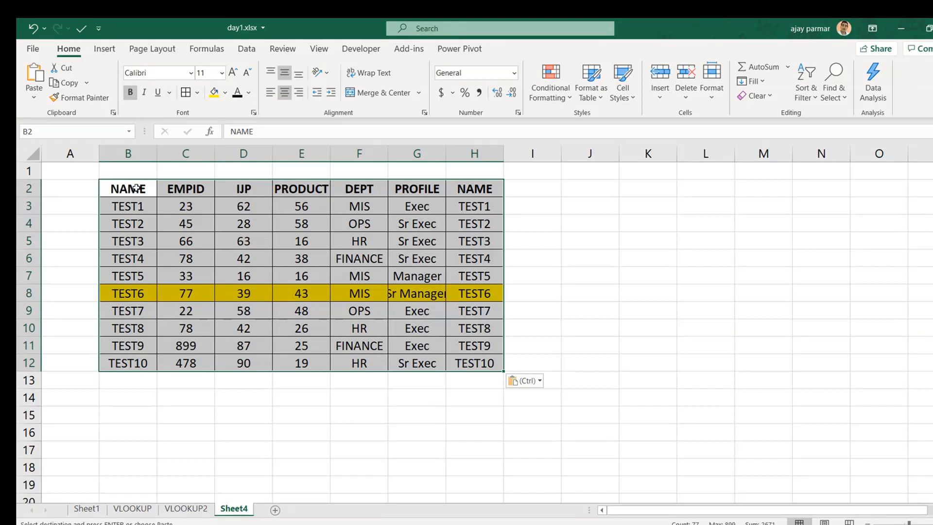
Move the EMPID column data C2:C12 to column A, in front of the NAME column
left_click(139, 188)
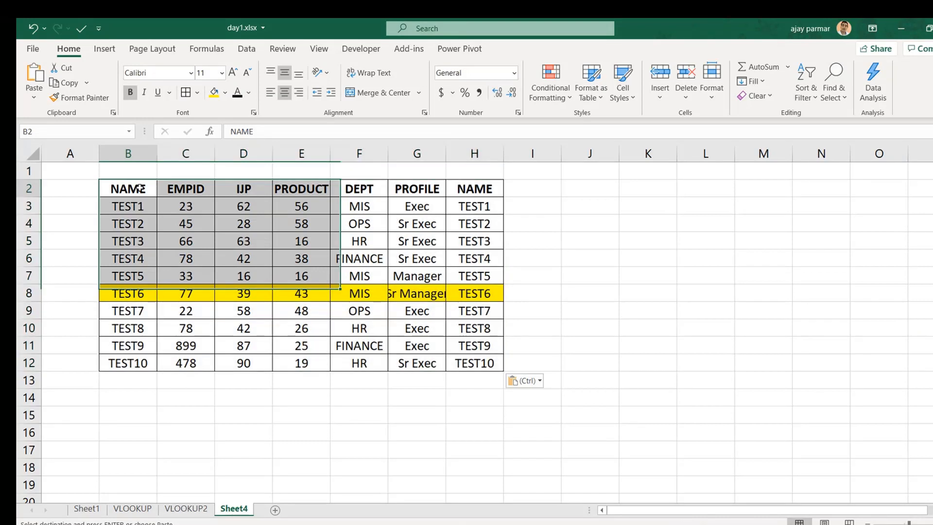
key("Right")
key("ctrl+shift+Down")
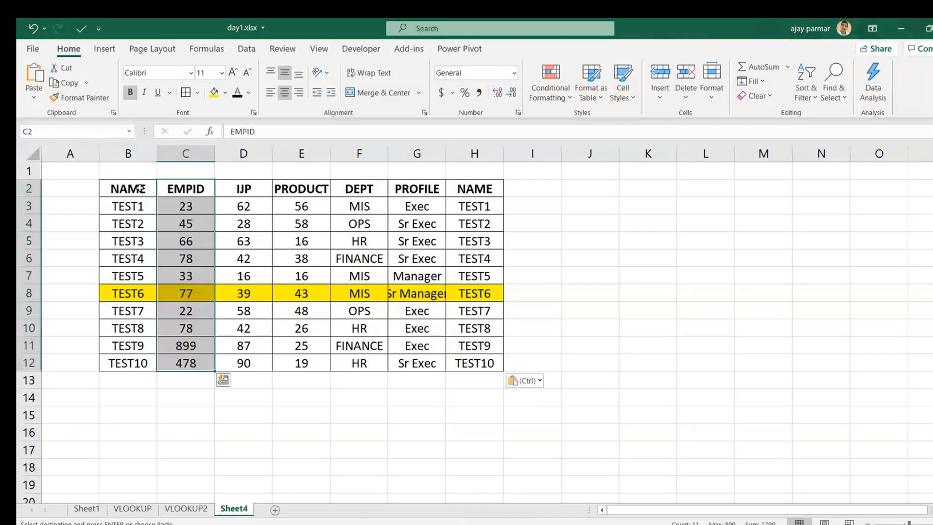
key("ctrl+c")
key("Left")
key("Left")
key("ctrl+v")
Delete the emptied column C so the table is contiguous
key("Right")
key("Right")
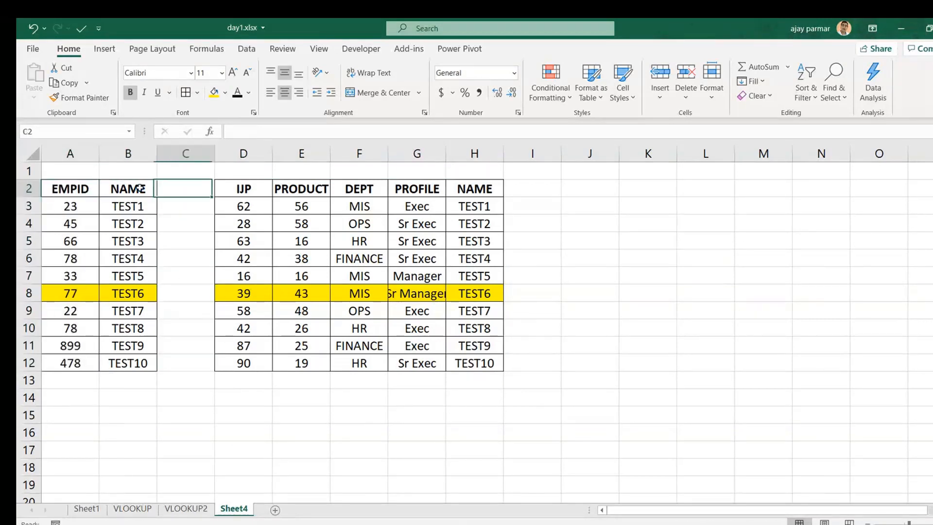
key("ctrl+space")
key("ctrl+minus")
Move the whole table A2:G12 so that it starts at D2
key("Left")
key("Left")
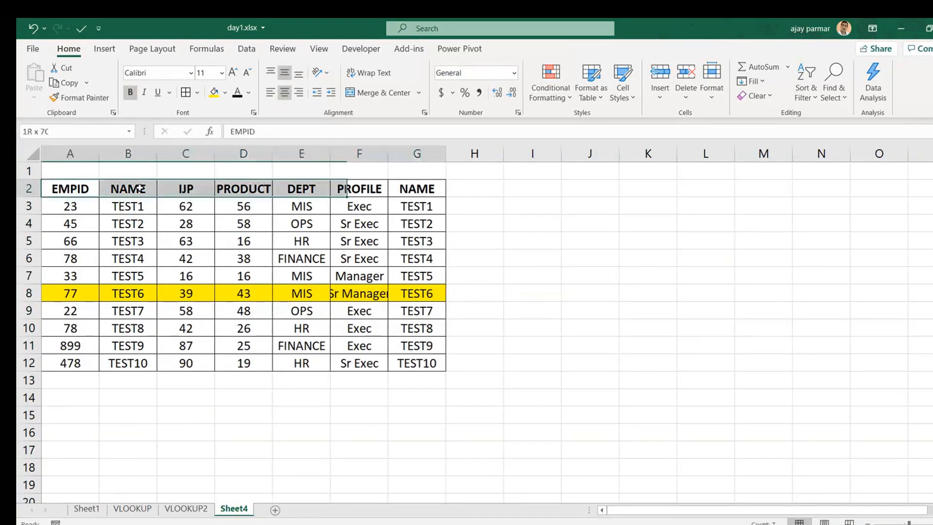
key("ctrl+a")
key("ctrl+c")
key("Right")
key("Right")
key("Right")
key("Right")
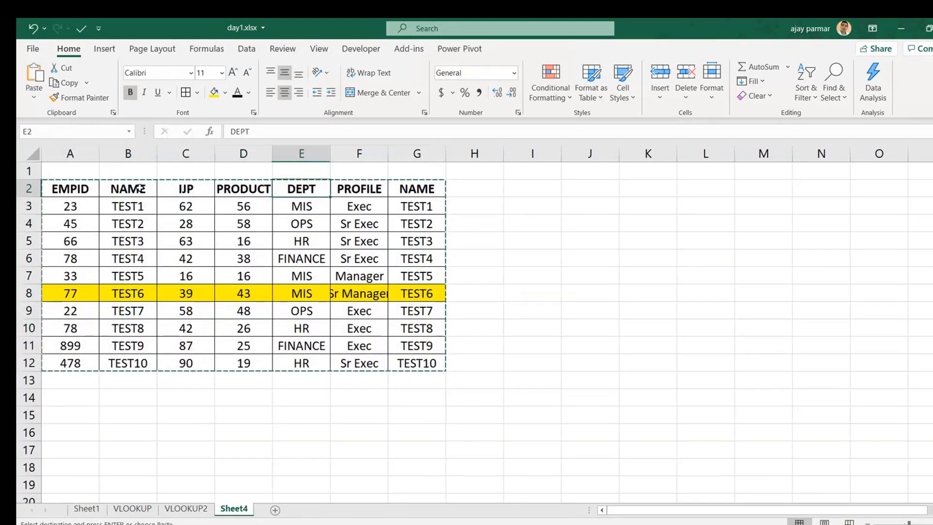
key("Left")
key("ctrl+v")
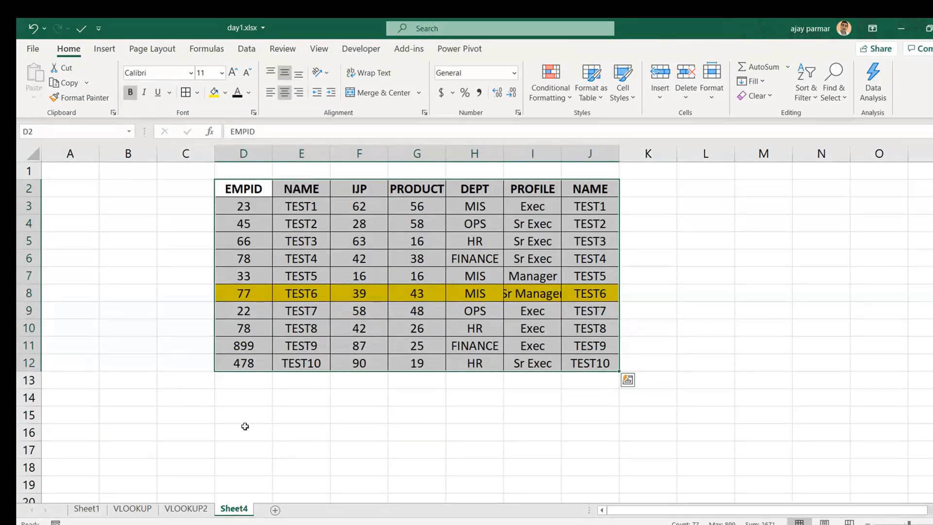
Copy the EMPID and NAME entries D2:E5 and paste them at M9
left_click(867, 523)
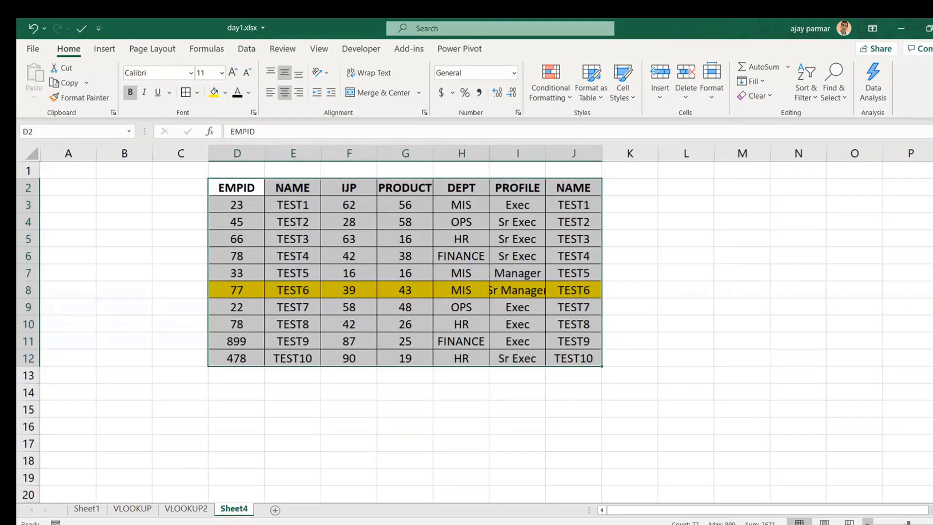
left_click_drag(236, 190, 290, 238)
key("ctrl+c")
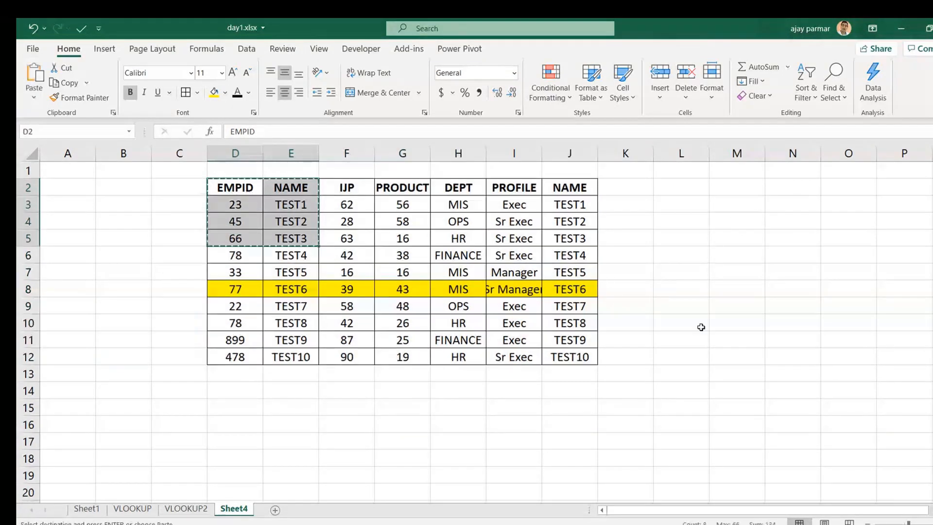
left_click(714, 306)
key("ctrl+v")
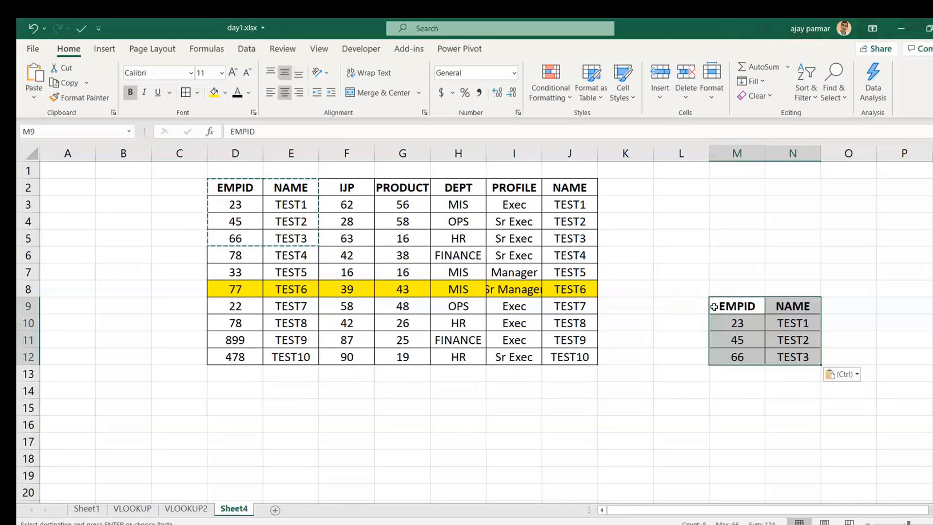
Move the row with EMPID 45 and TEST2 from M11:N11 up to M10:N10, replacing the row there
key("Down")
key("Down")
key("shift+Right")
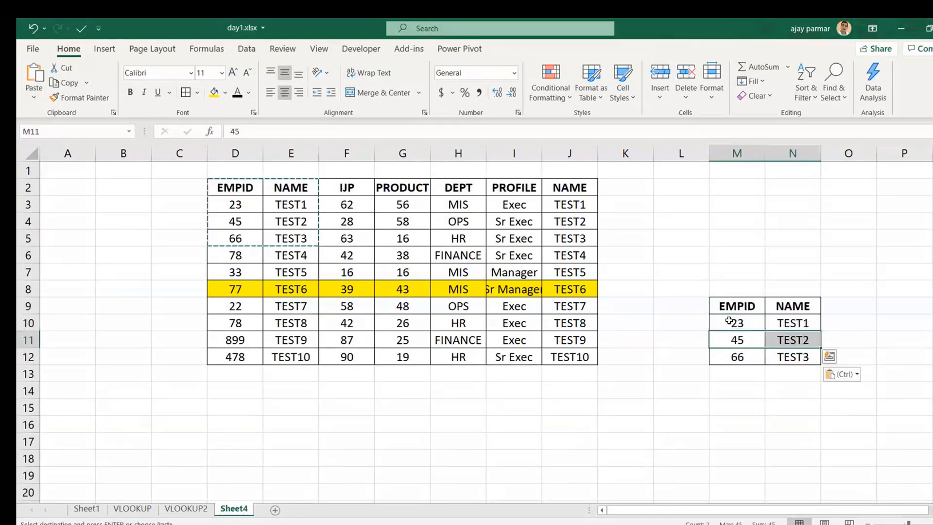
key("ctrl+c")
key("Up")
key("Up")
key("Down")
key("ctrl+v")
Enter EMPID 23 in M11 and the name TEST1 in N11
key("Down")
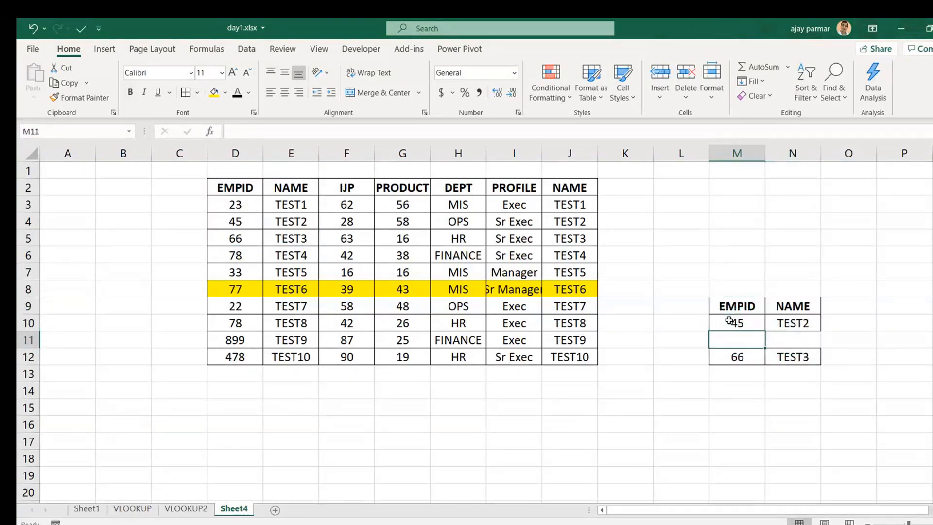
type("23")
key("Tab")
type("tEST")
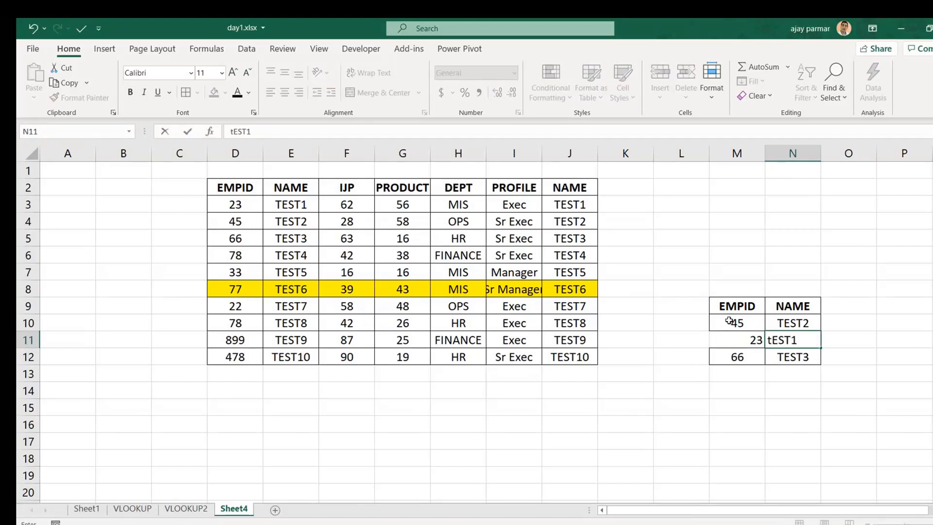
key("BackSpace")
key("BackSpace")
key("BackSpace")
type("e")
key("BackSpace")
key("BackSpace")
type("TEST1")
key("ctrl+Return")
Enter the heading DEPT in O9, beside the NAME heading
key("Right")
key("Up")
key("Up")
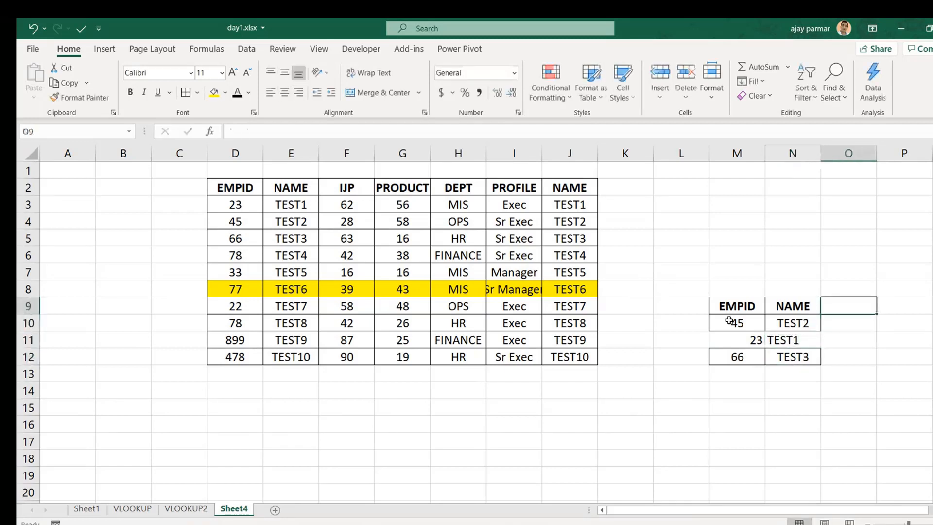
type("DE")
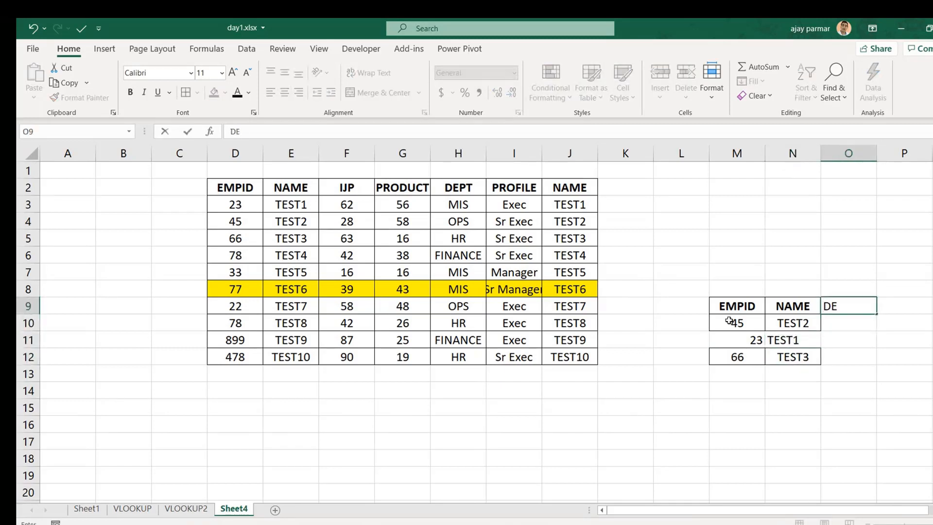
type("PT")
Apply all borders and centre alignment to the lookup table M9:O12
key("Left")
key("Left")
key("shift+Right")
key("shift+Down")
key("shift+Down")
key("shift+Down")
key("shift+Right")
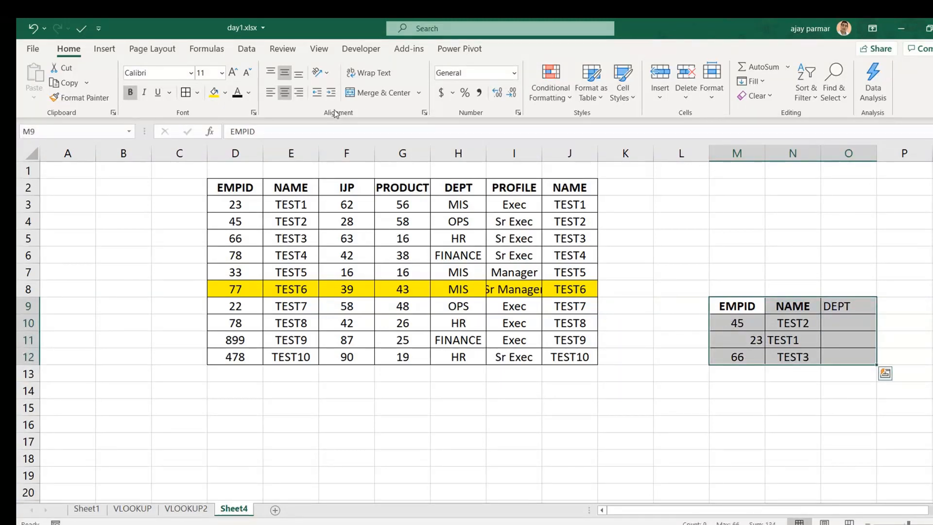
left_click(290, 93)
left_click(290, 93)
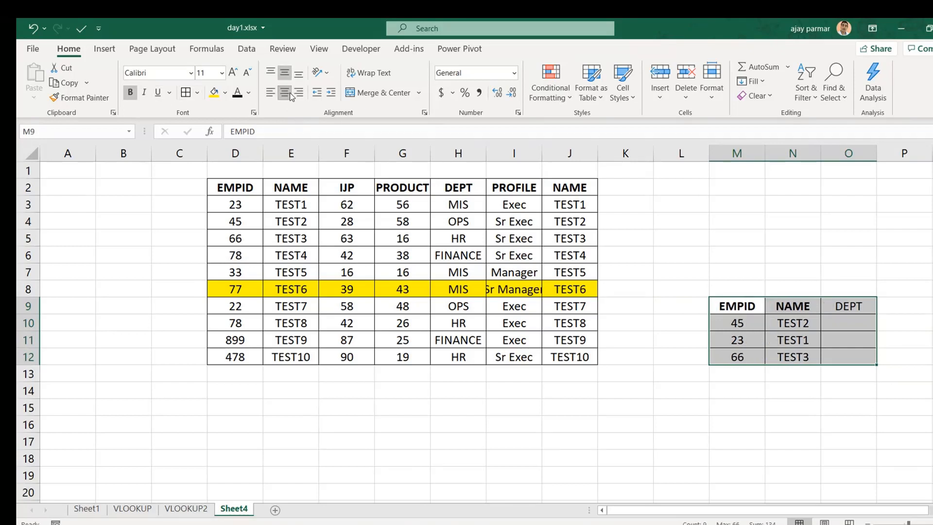
Widen column O, which holds the DEPT heading
left_click(848, 327)
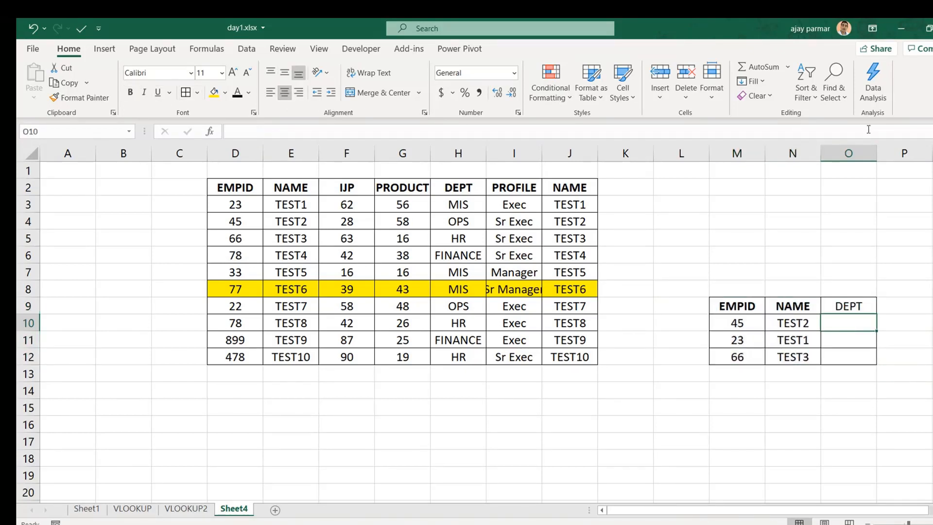
left_click_drag(876, 153, 906, 153)
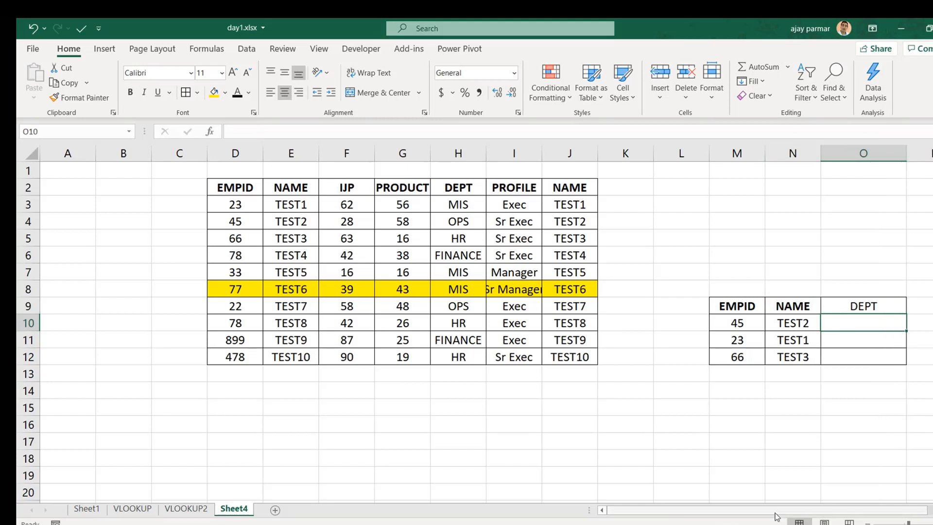
left_click_drag(775, 515, 797, 515)
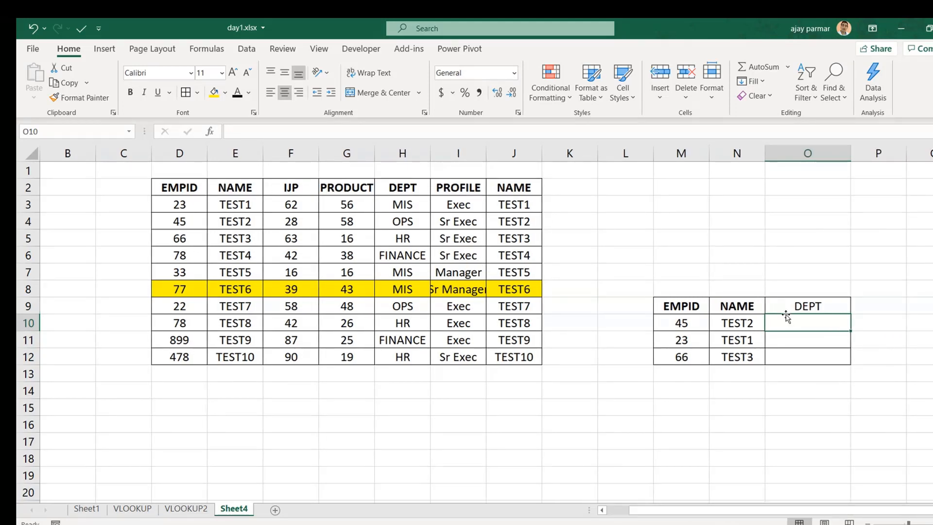
left_click(189, 183)
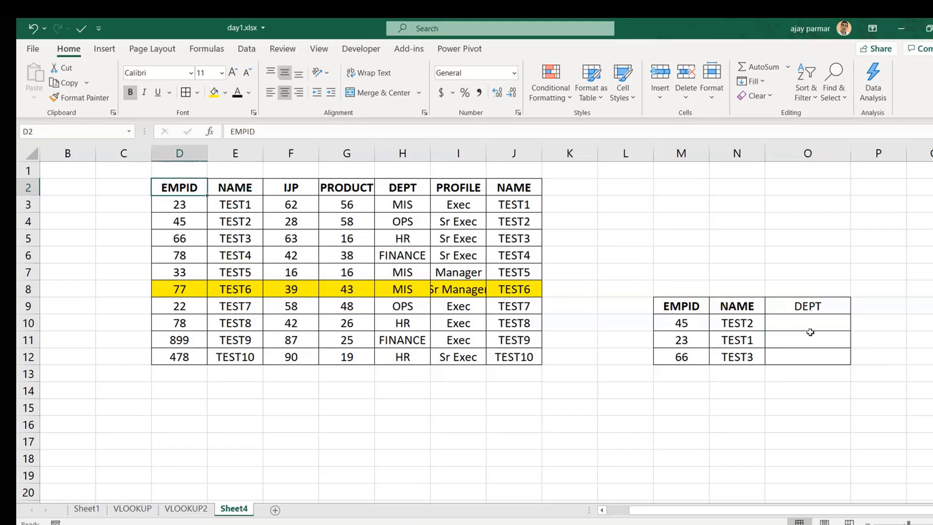
left_click(800, 321)
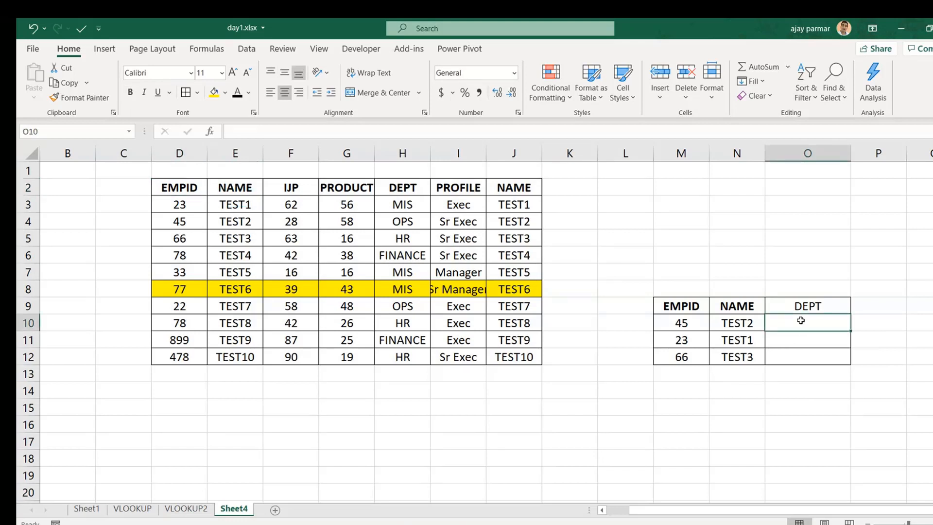
key("Left")
key("Left")
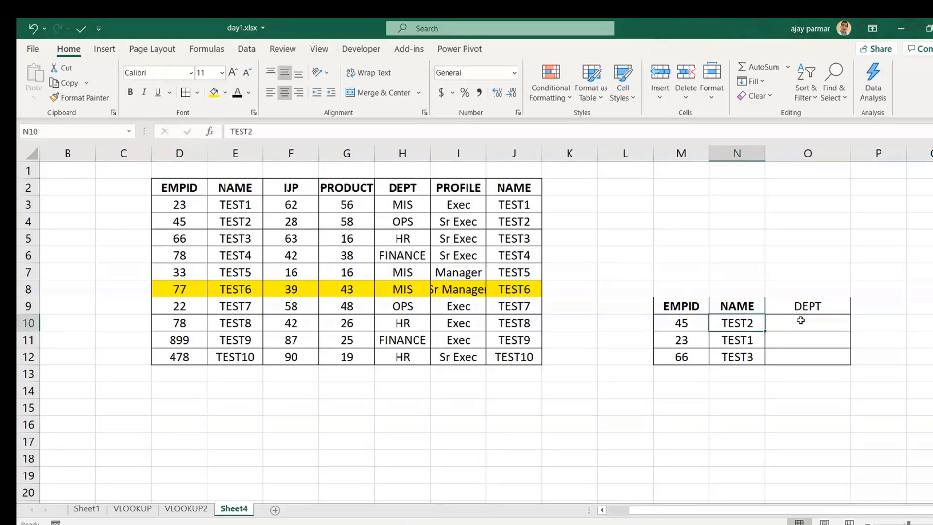
key("Right")
Narrow the empty column C in front of the employee table
left_click_drag(152, 155, 117, 155)
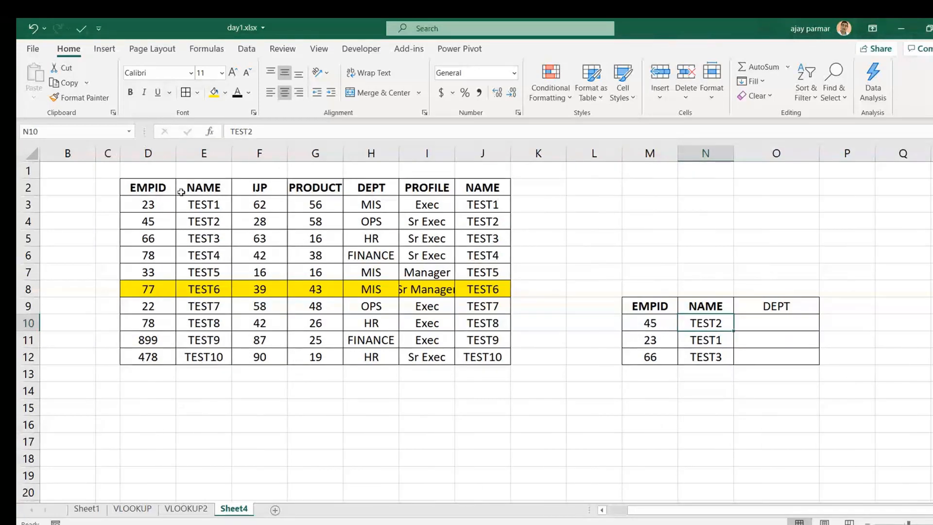
left_click(219, 173)
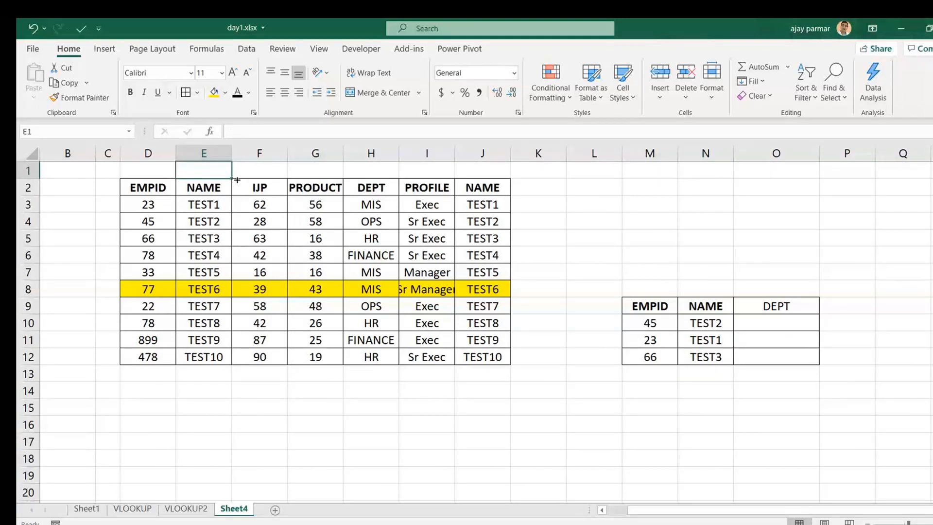
left_click(667, 174)
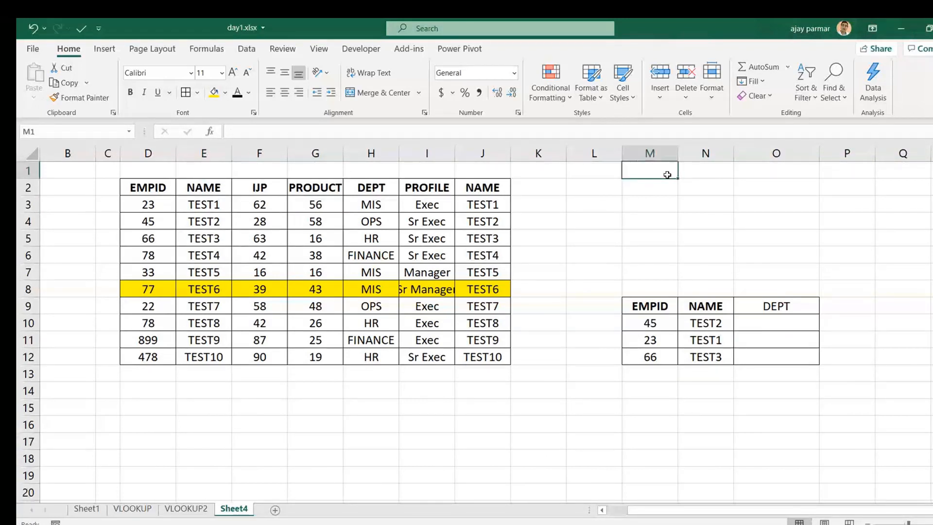
Enter the note LOOKUP IS A UNIQUE in cell M1 above the lookup table
type("IT IS")
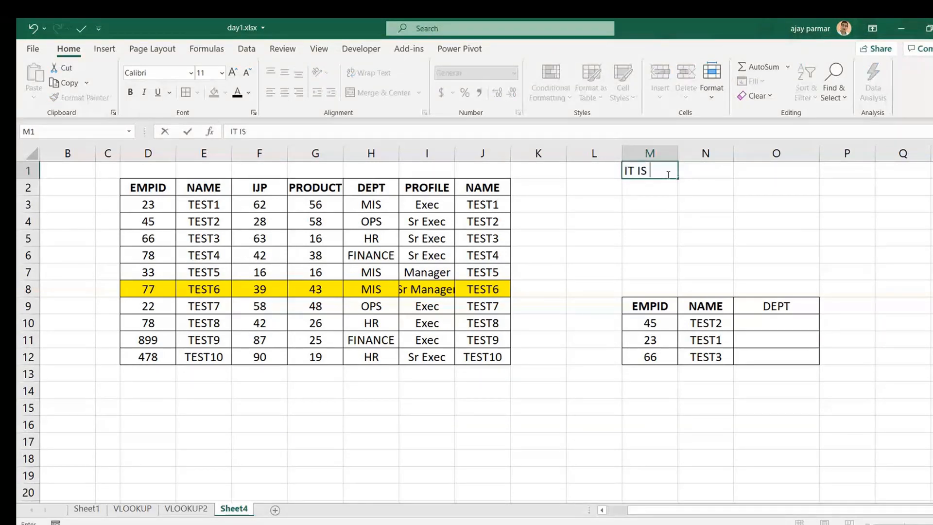
key("BackSpace")
key("BackSpace")
key("BackSpace")
key("BackSpace")
key("BackSpace")
key("BackSpace")
type("LOOKUP IS A UNIQUE")
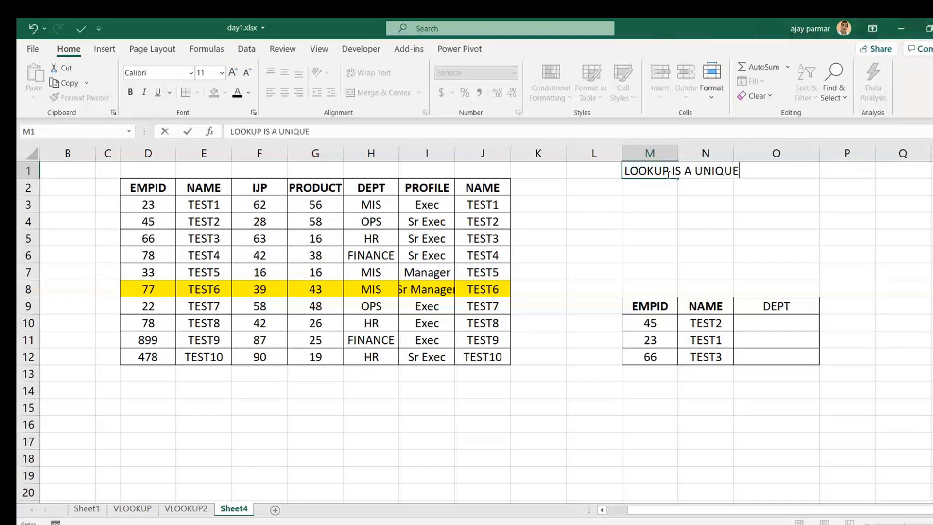
key("Return")
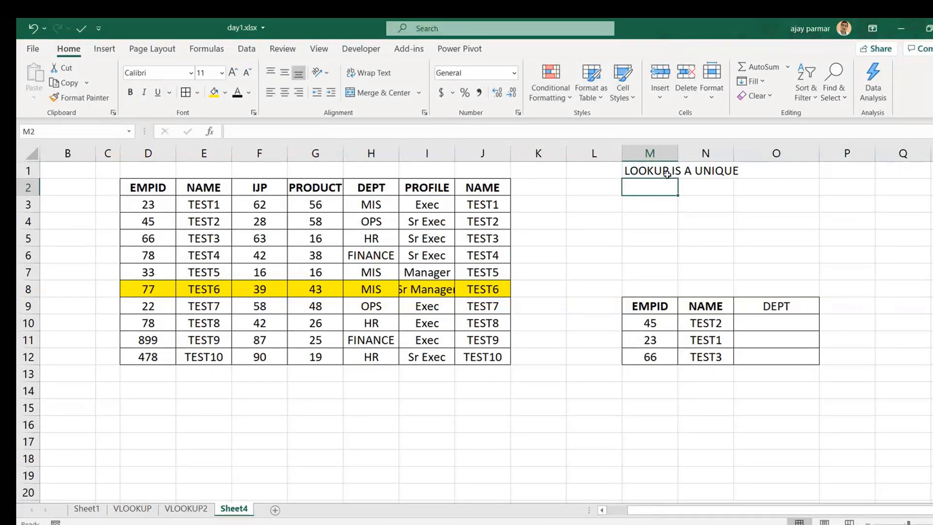
Examine the EMPID and NAME columns in both tables as possible unique lookup values
left_click(134, 189)
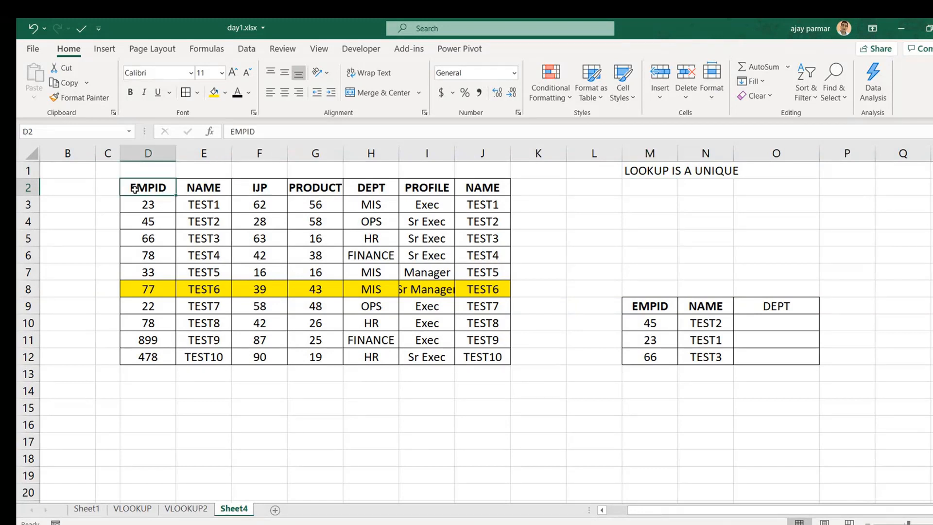
key("ctrl+shift+Down")
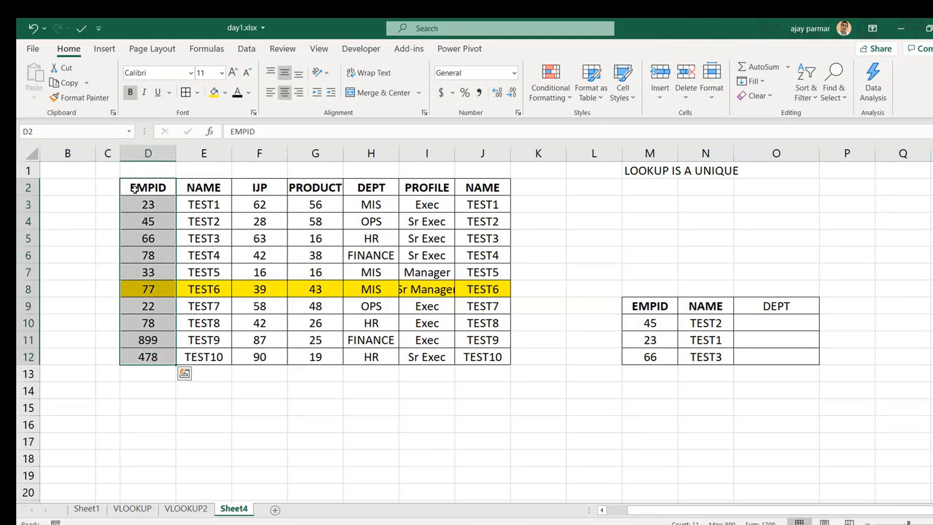
left_click(134, 190)
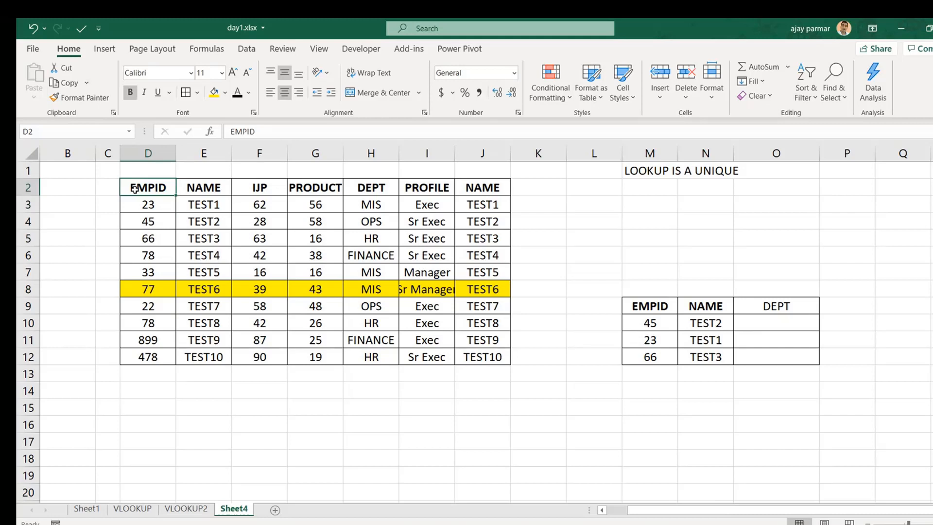
key("ctrl+shift+Down")
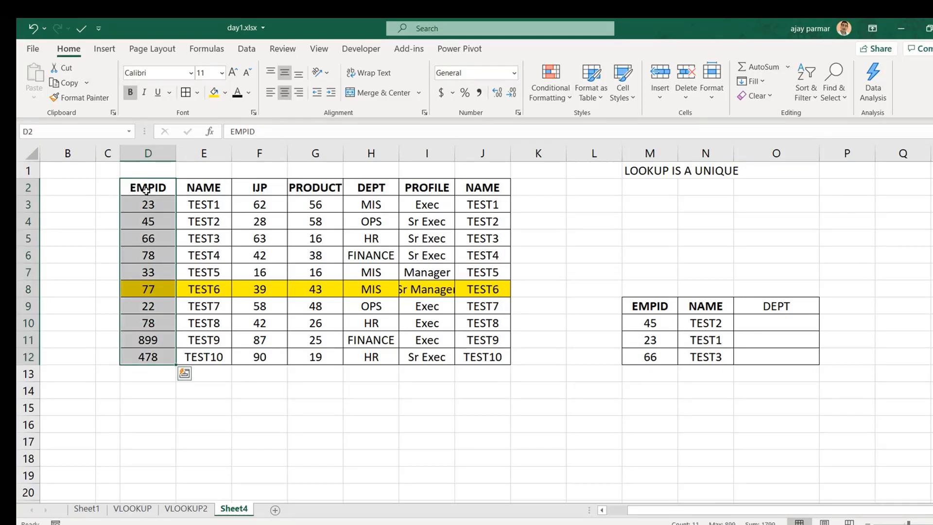
left_click(183, 187)
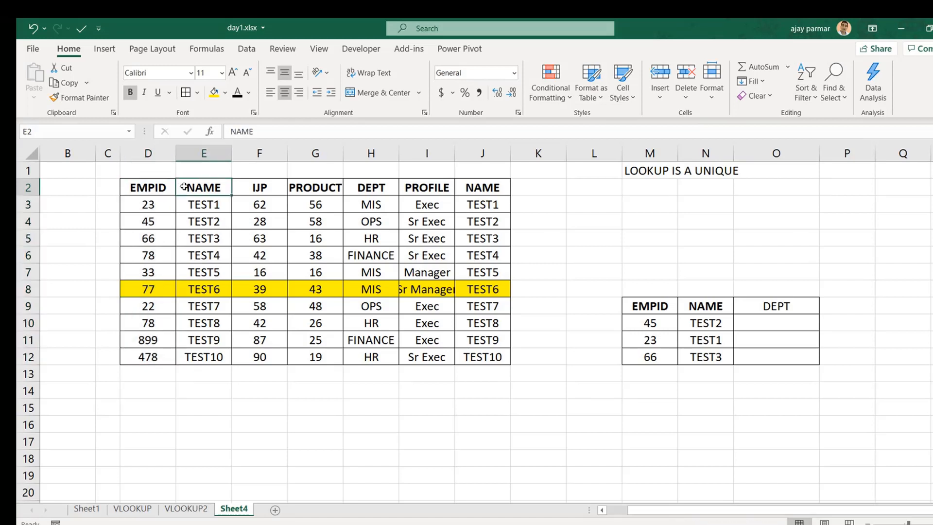
left_click(655, 318)
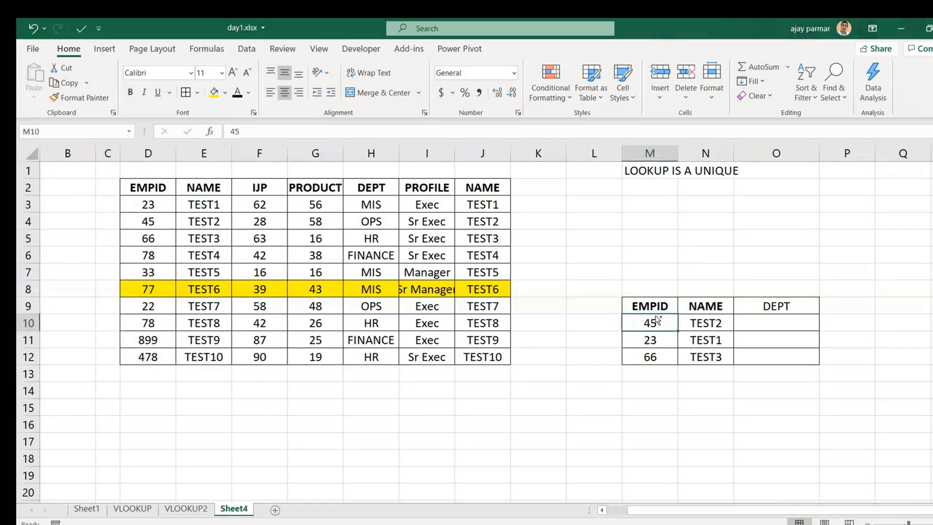
key("ctrl+shift+Down")
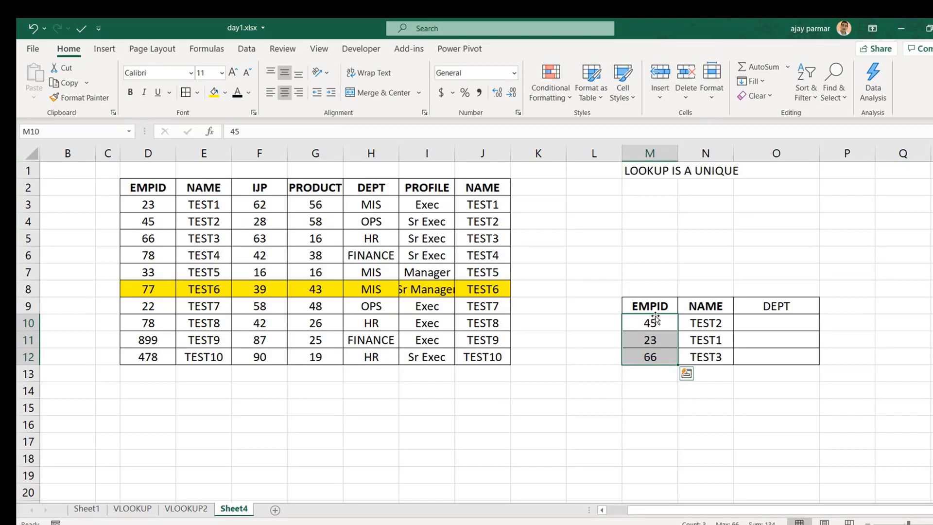
left_click(694, 323)
left_click(216, 210)
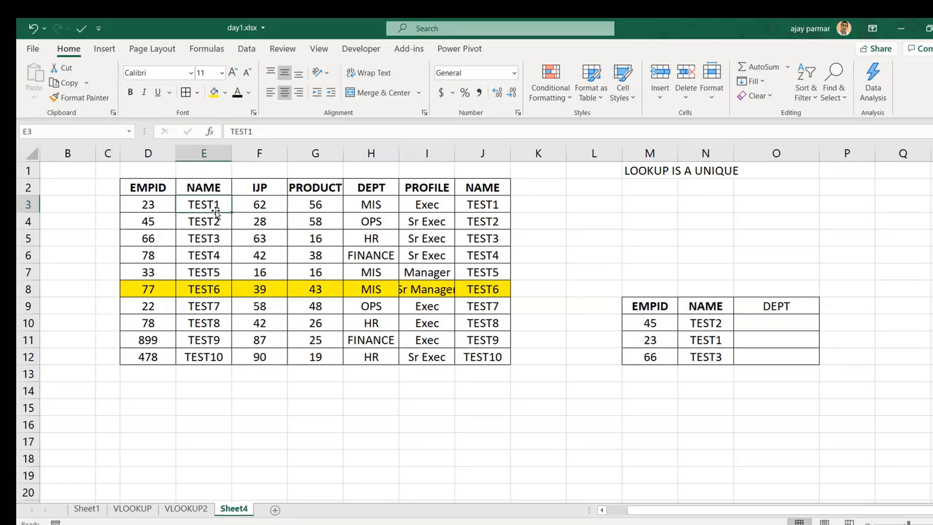
left_click(212, 351, "shift")
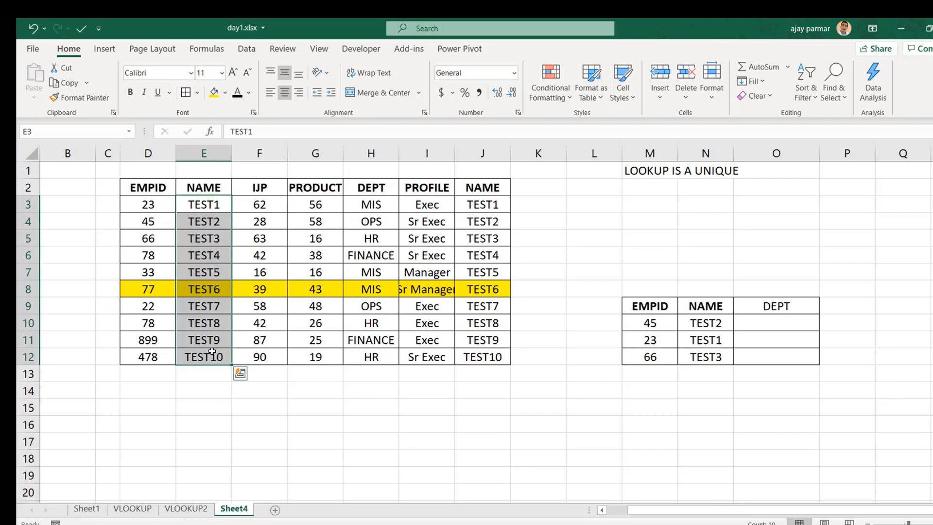
left_click(757, 324)
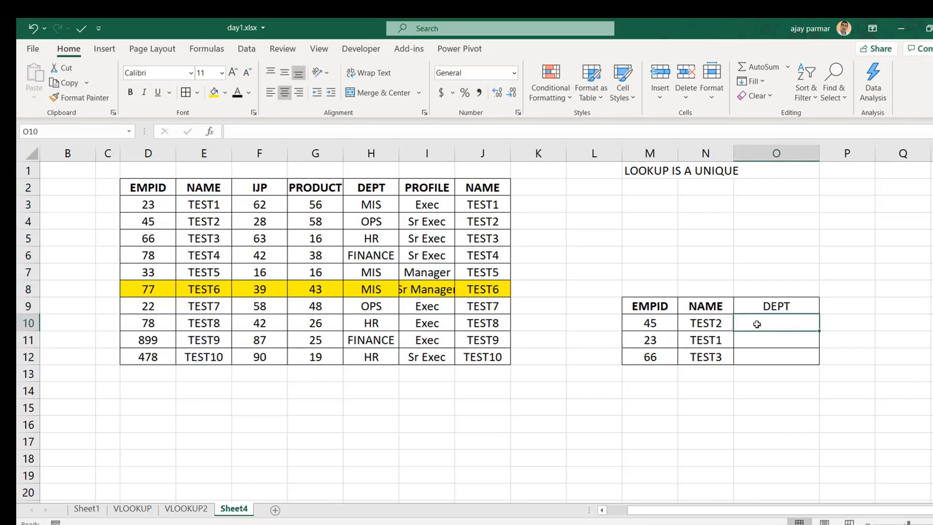
left_click(723, 318)
key("ctrl+shift+Down")
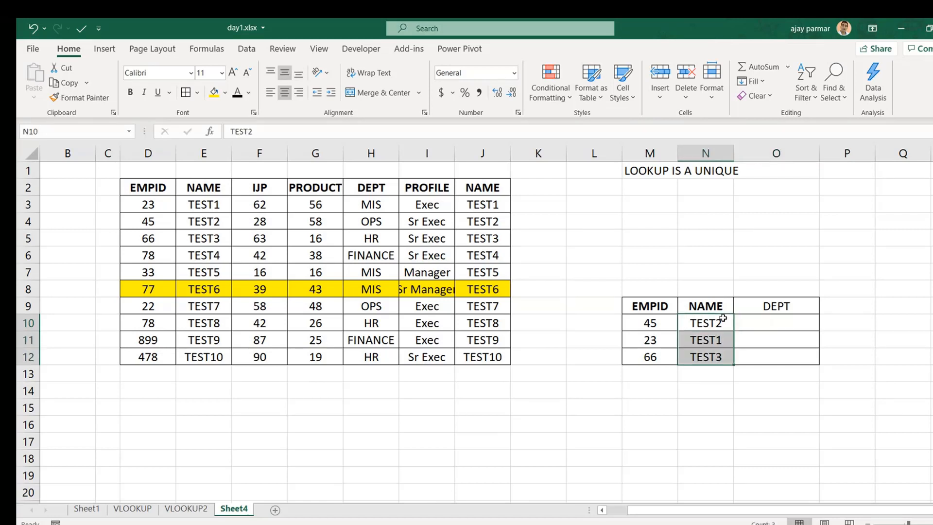
Compare the lookup IDs in M10:M12 with the employee IDs in D3:D12
key("Left")
key("ctrl+shift+Down")
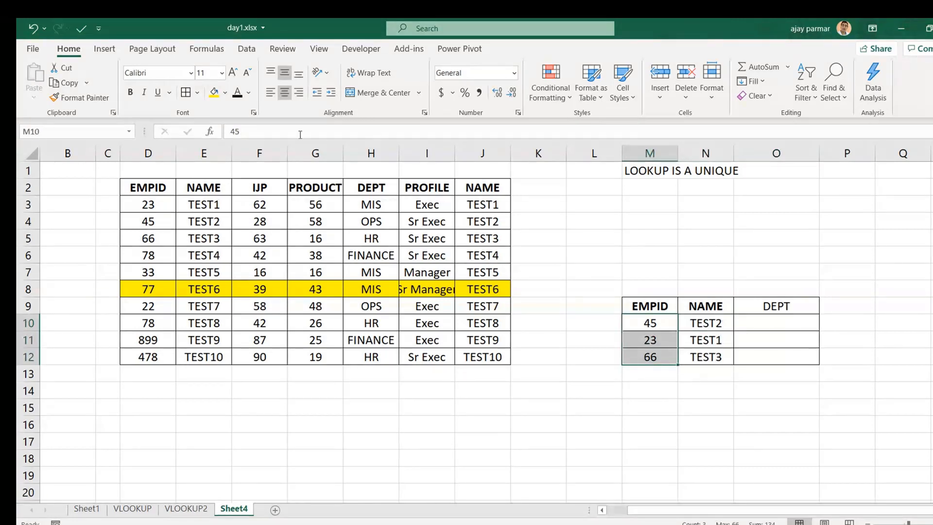
left_click(153, 204)
key("shift+Down")
key("shift+Down")
key("shift+Down")
key("shift+Down")
key("shift+Down")
key("shift+Down")
key("shift+Down")
key("shift+Down")
key("shift+Down")
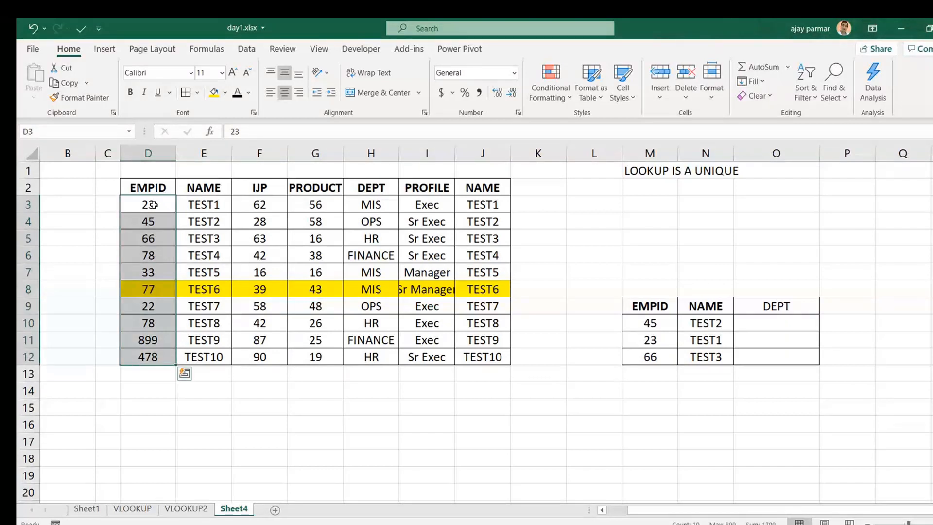
Enter =VLOOKUP(M10,D2:J12,5,0) in O10 to look up the department by EMPID
left_click(775, 328)
type("=VLOOKUP(")
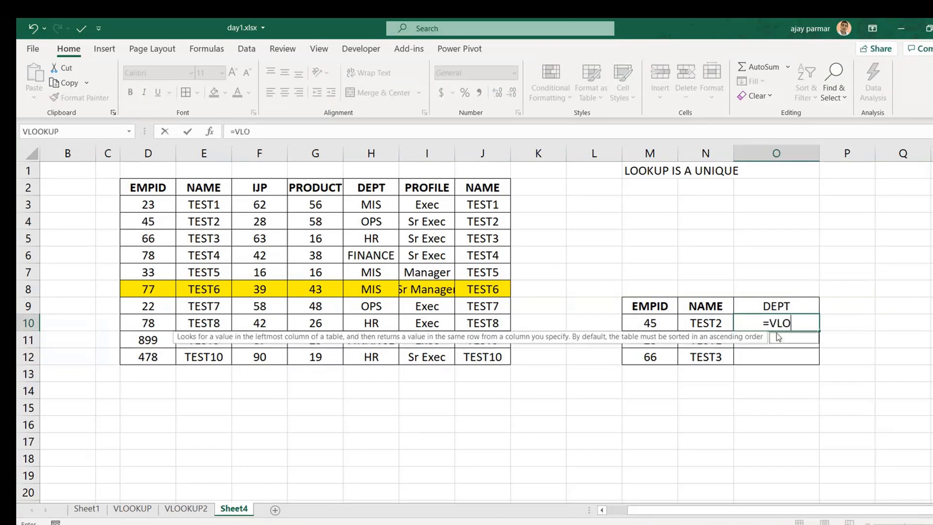
left_click(655, 322)
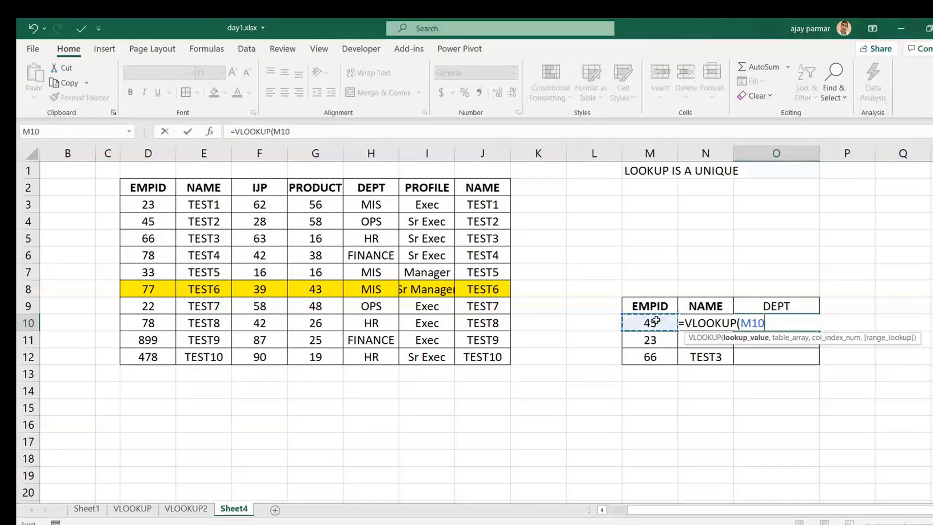
type(",")
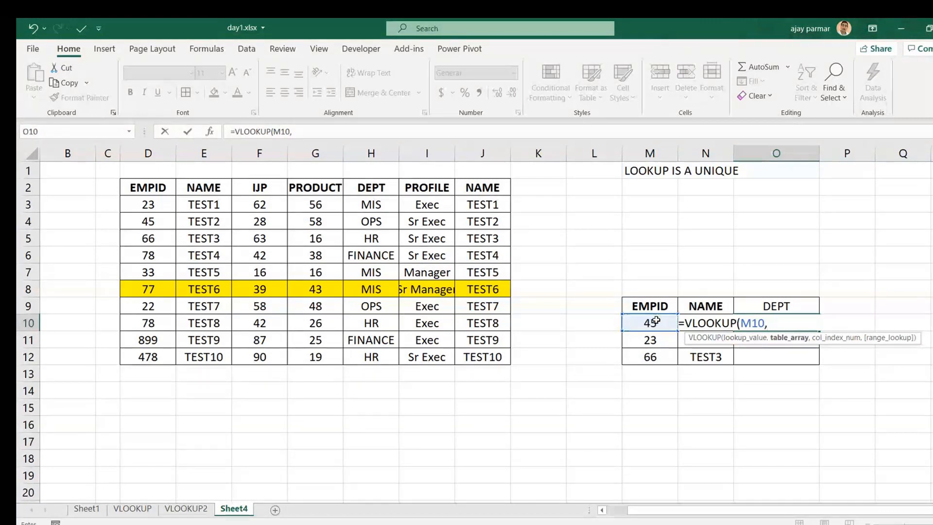
left_click(151, 186)
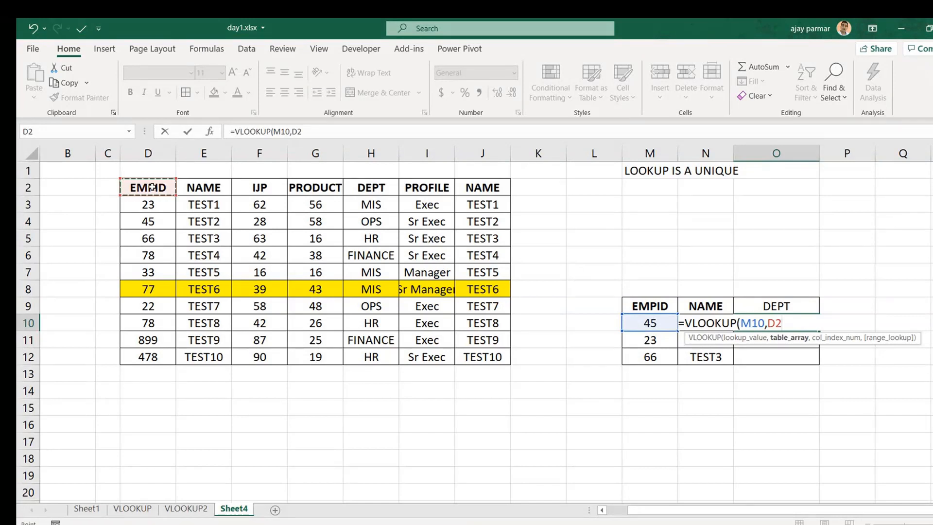
key("ctrl+shift+Down")
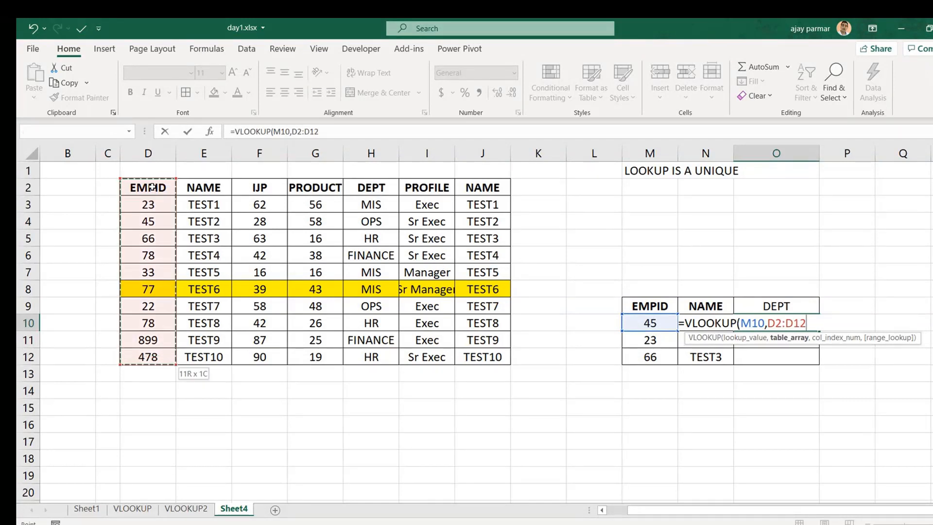
key("ctrl+shift+Right")
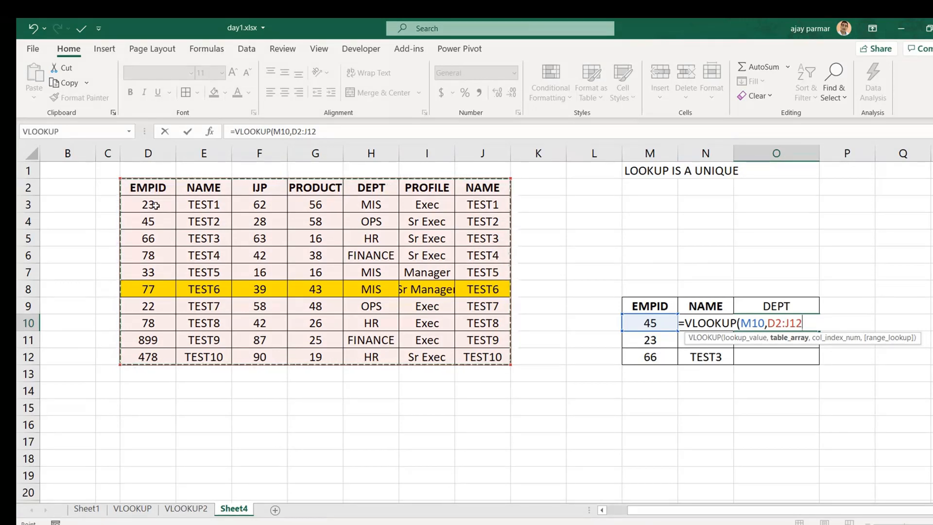
type(",")
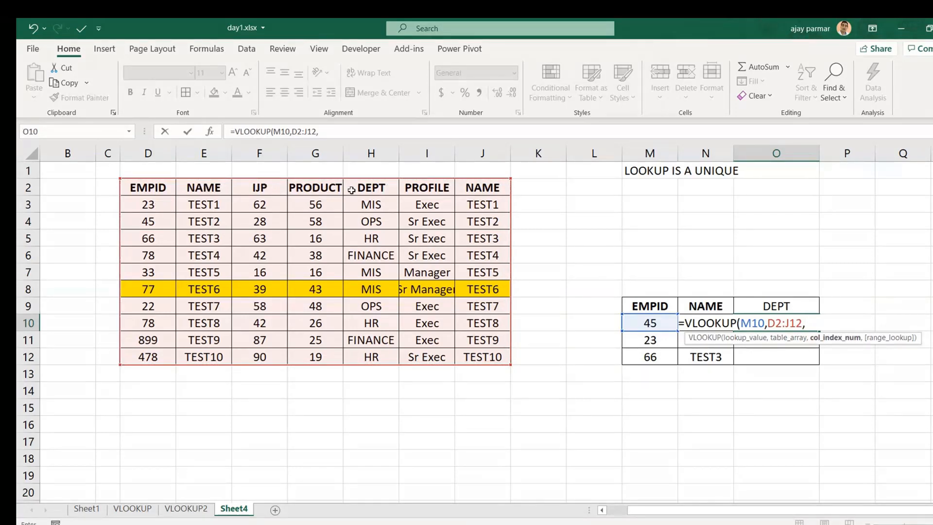
type("5,0)")
key("ctrl+Return")
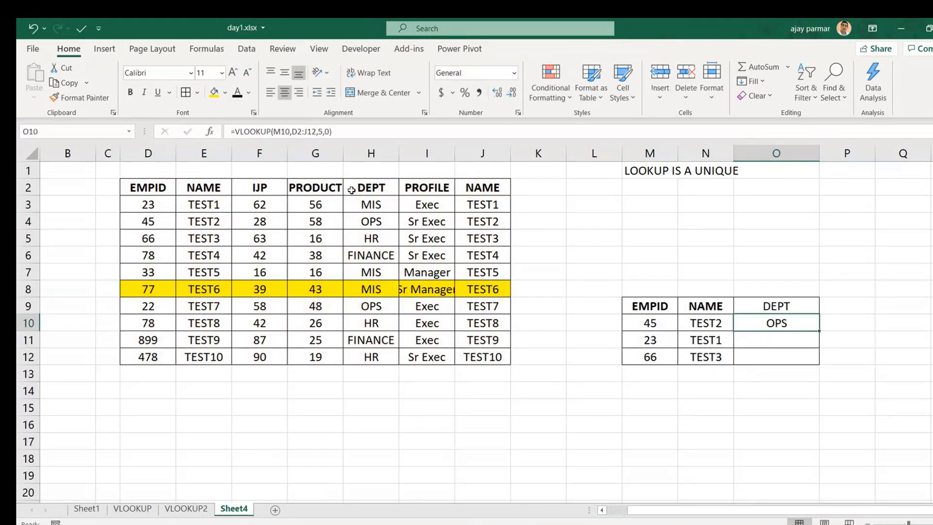
Lock the table range in O10's formula as $D$2:$J$12 and fill the formula down to O12
left_click(294, 132)
key("F4")
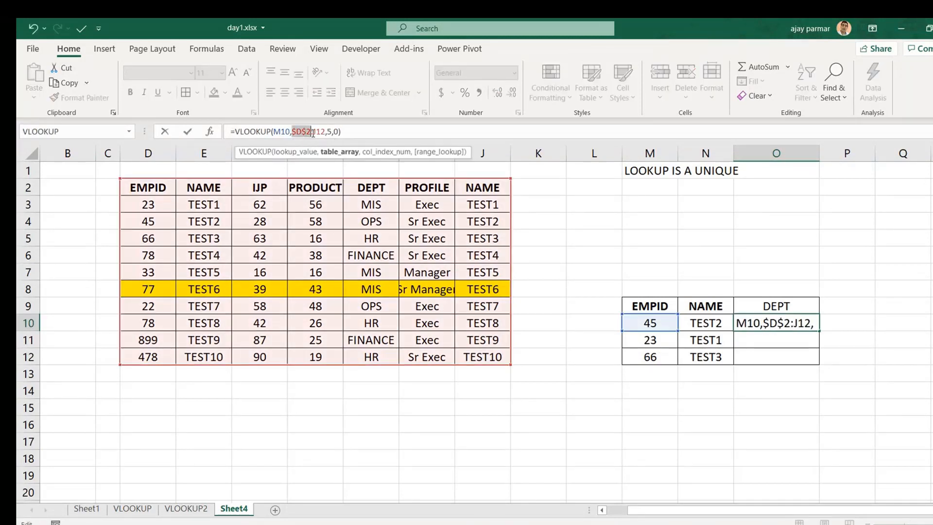
left_click(320, 132)
key("F4")
key("ctrl+Return")
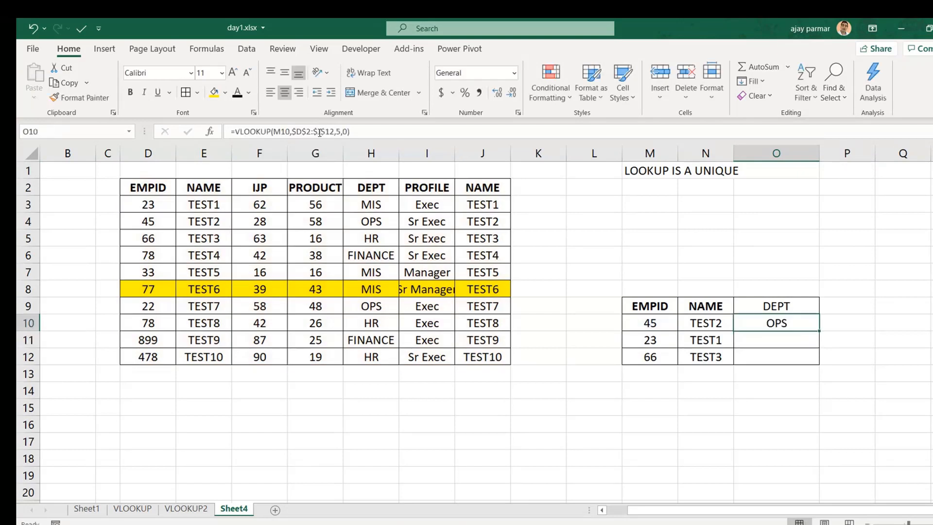
left_click_drag(818, 333, 821, 359)
Widen column P slightly and enter a second DEPT heading in P9
left_click(854, 300)
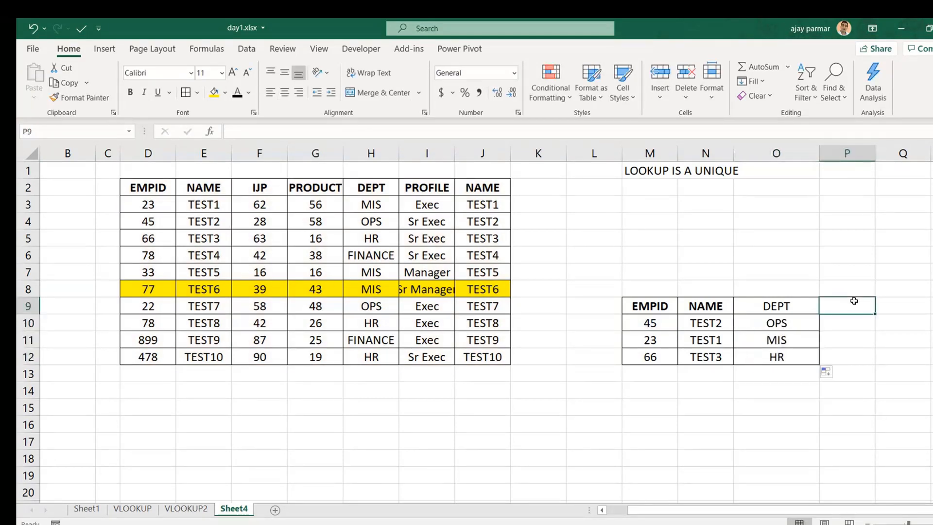
left_click_drag(875, 160, 890, 158)
type("DEPT")
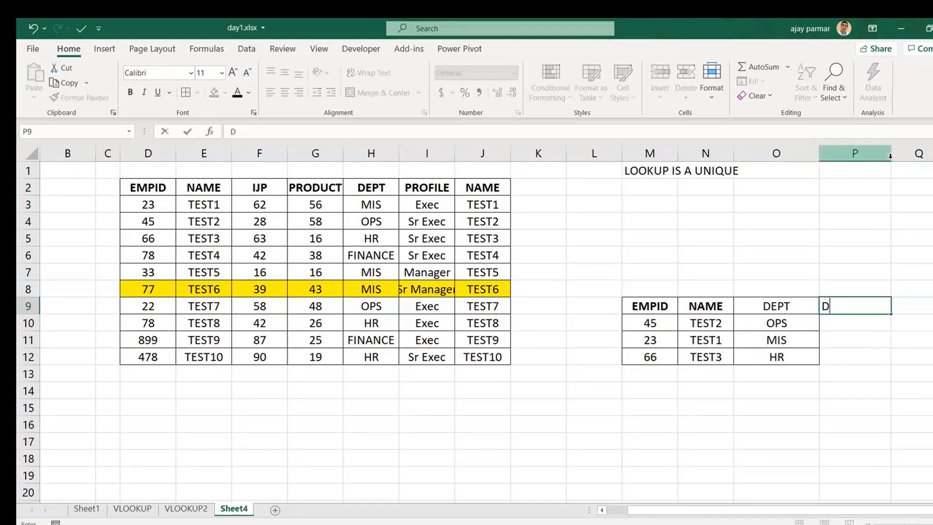
key("Return")
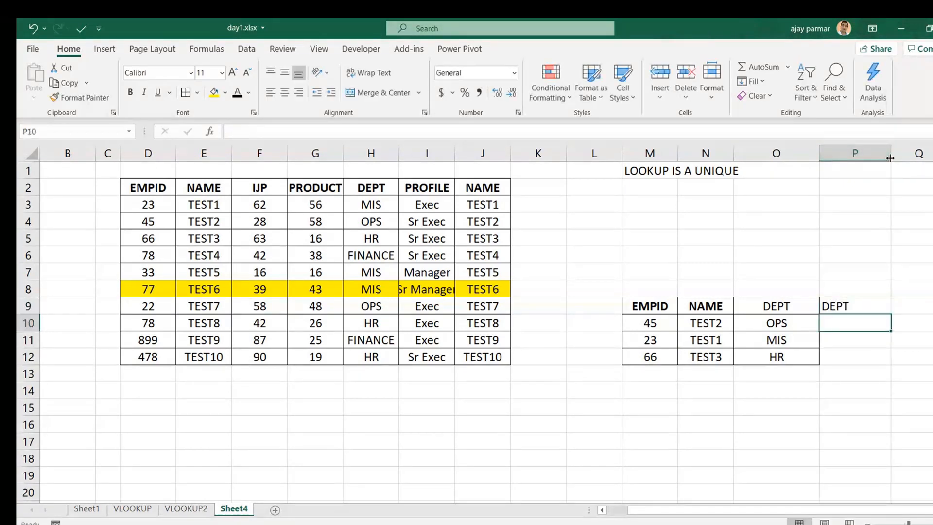
Enter =VLOOKUP(N10,E2:J12,4,0) in P10 to look up the department by NAME
type("=vl")
key("Tab")
key("Left")
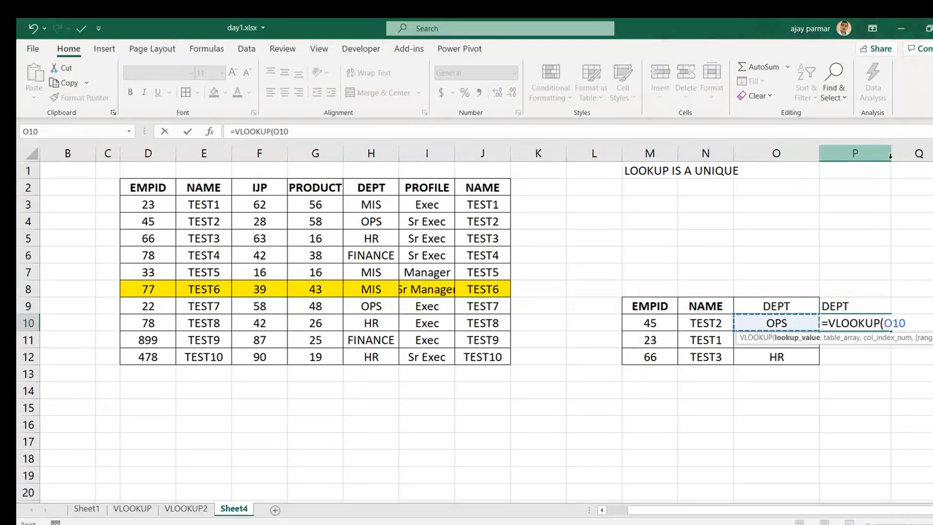
key("Left")
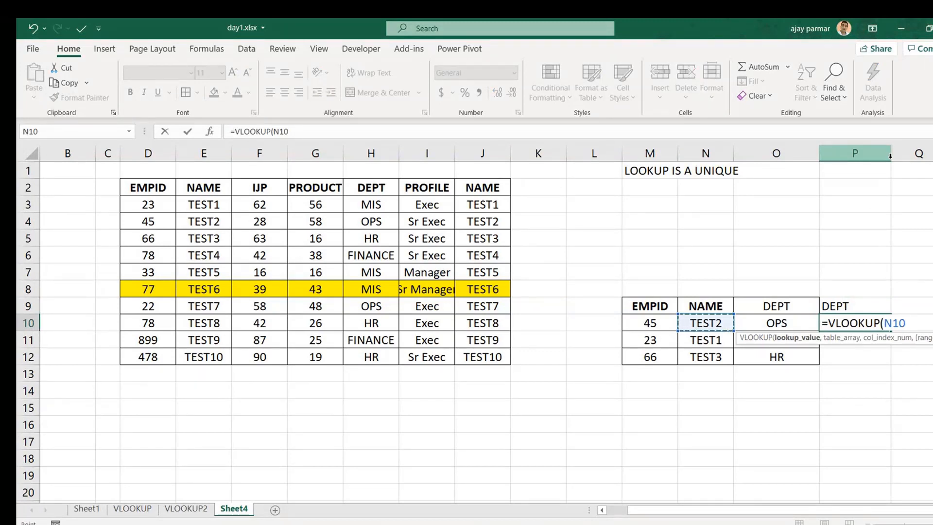
type(",")
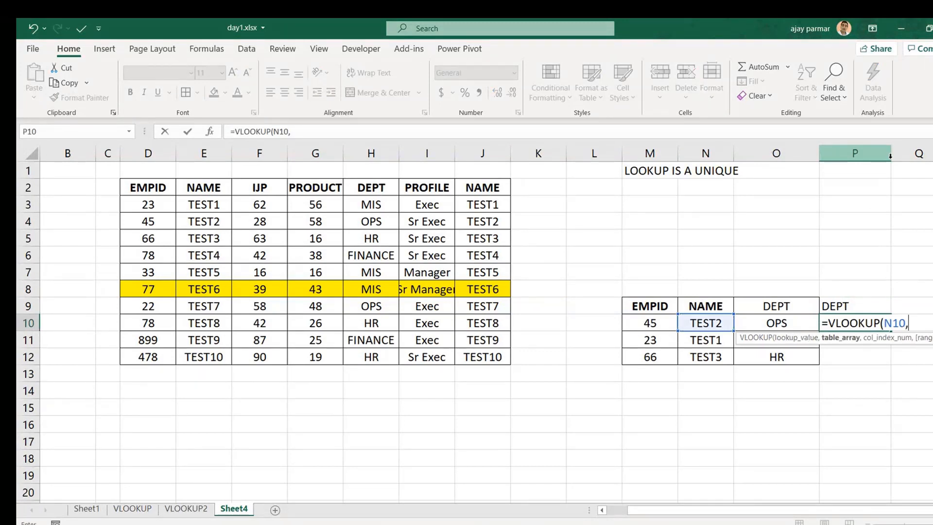
left_click(218, 188)
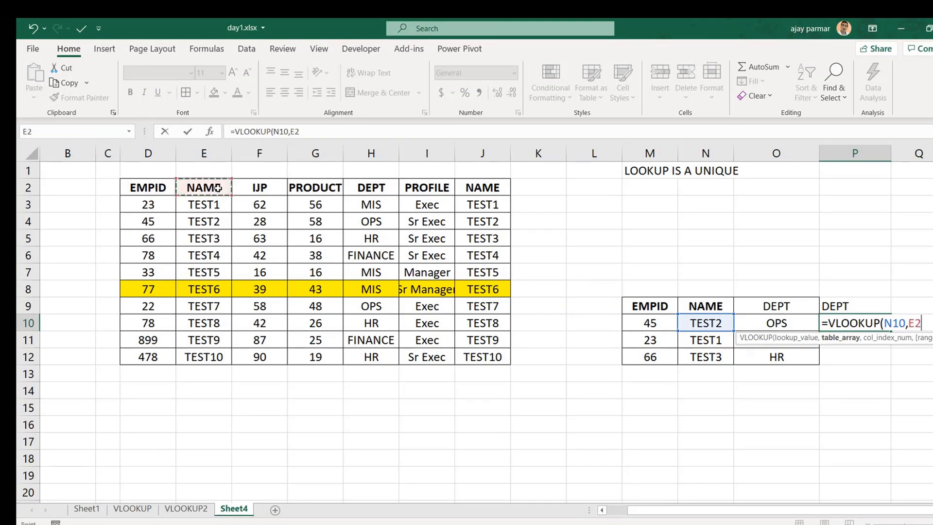
key("ctrl+shift+Down")
key("shift+Right")
key("shift+Right")
key("shift+Right")
key("shift+Right")
key("shift+Right")
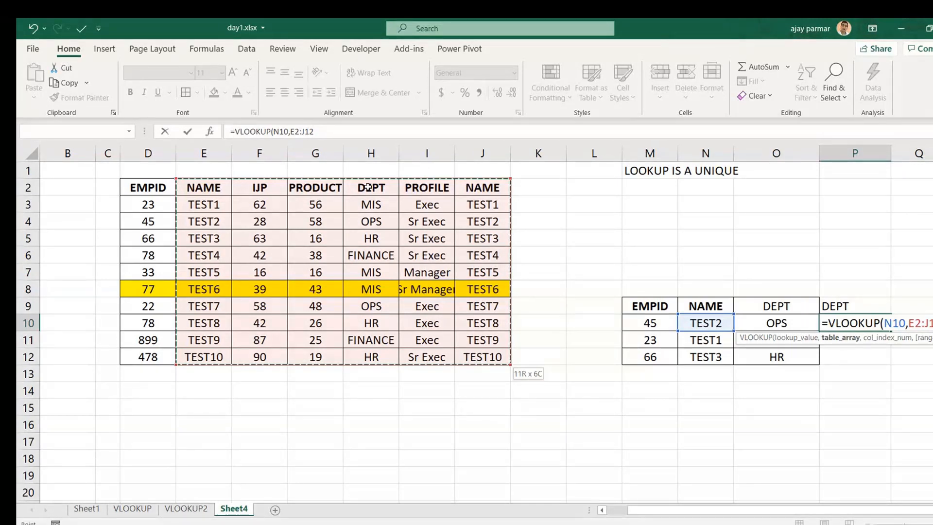
type(",4")
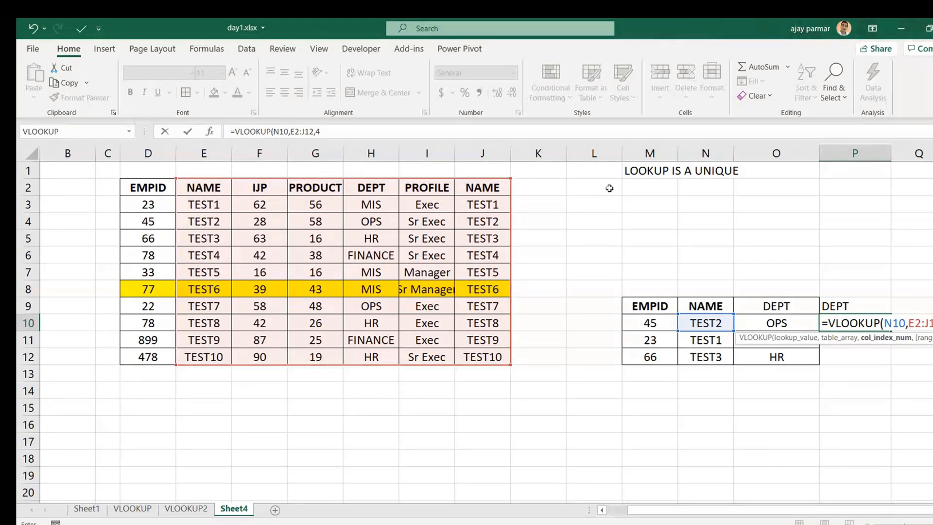
left_click(340, 132)
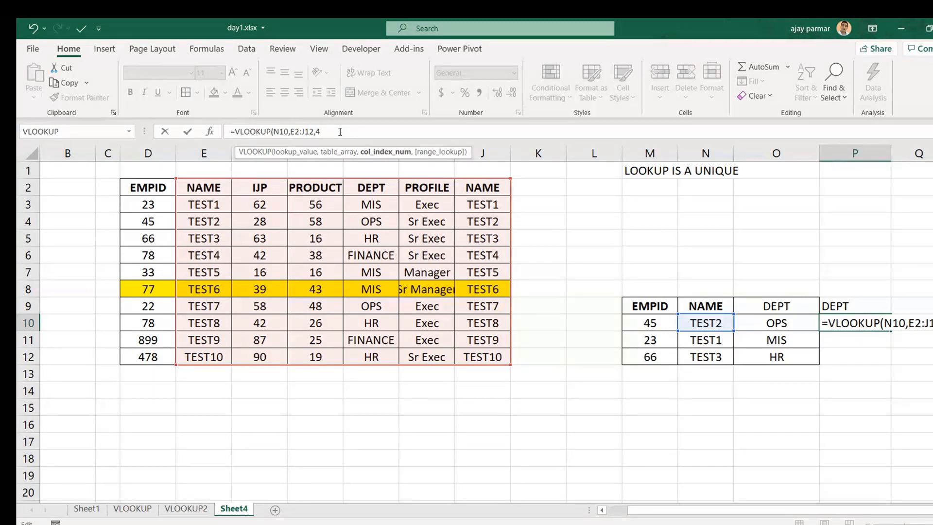
type(",0)")
key("Return")
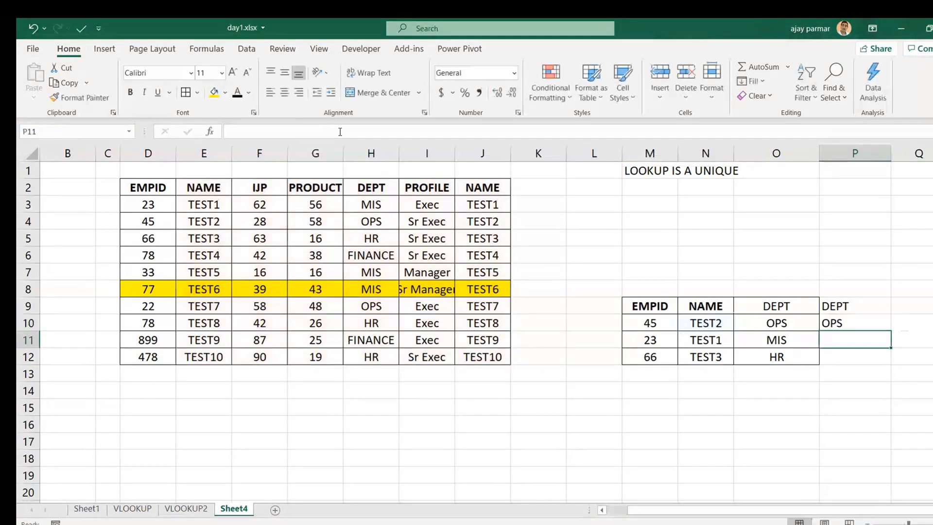
Lock the table range in P10's formula as $E$2:$J$12 and fill the formula down to P12
key("Up")
left_click(299, 132)
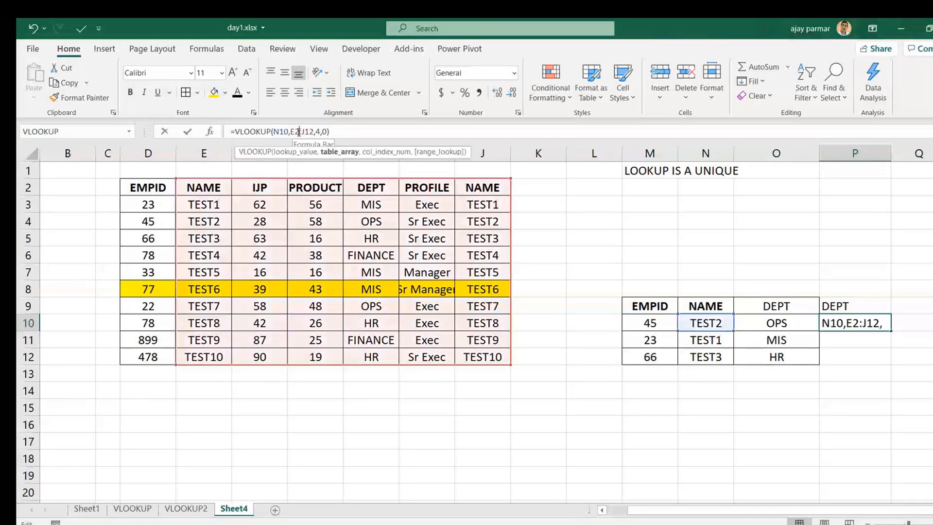
key("F4")
left_click(317, 131)
key("F4")
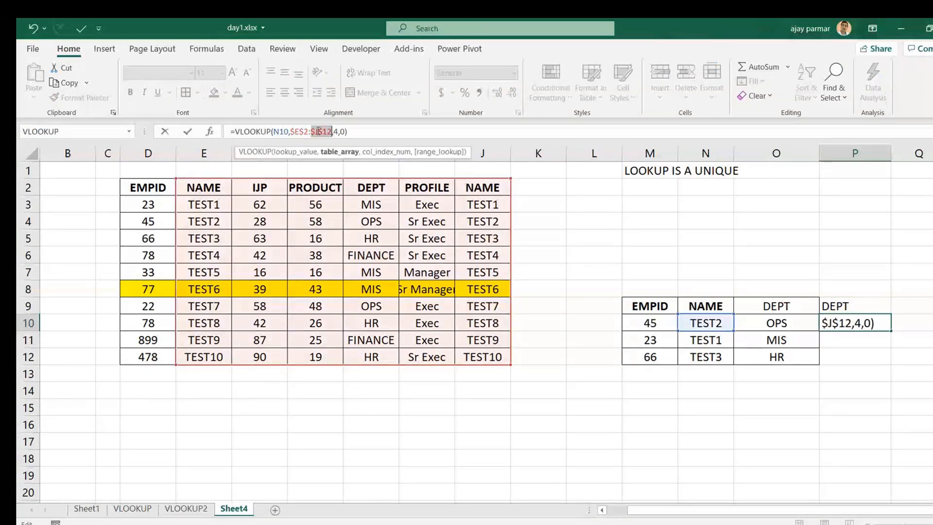
key("Return")
key("Up")
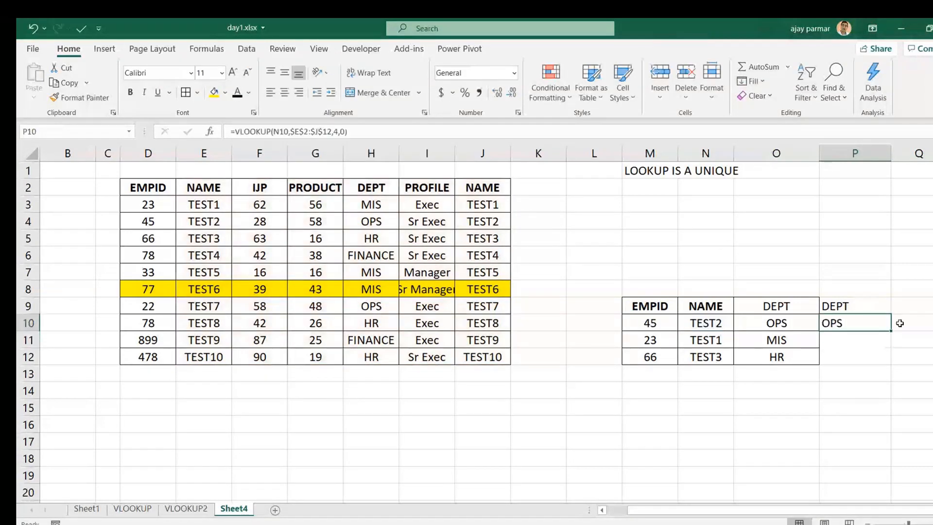
left_click_drag(891, 331, 890, 363)
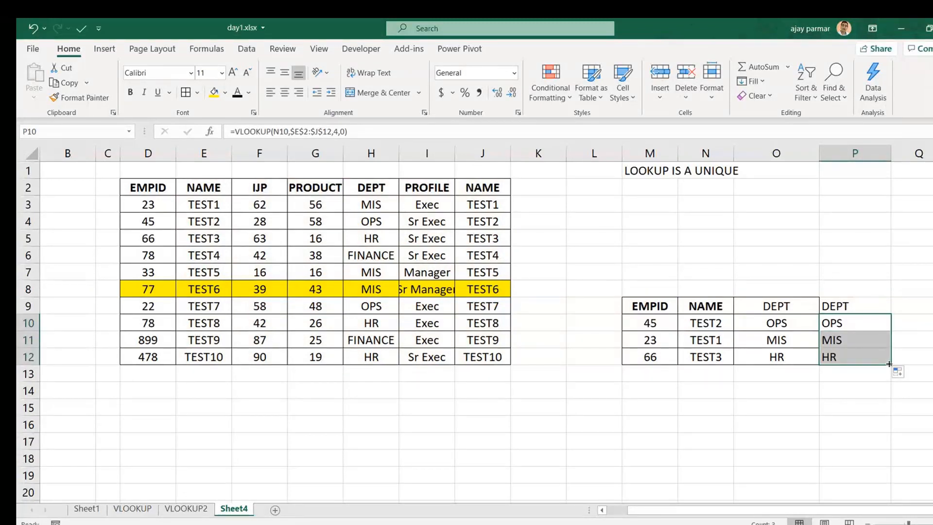
Examine the EMPID column in D2:D12 and the NAME lookup values in N9:N12
left_click(142, 189)
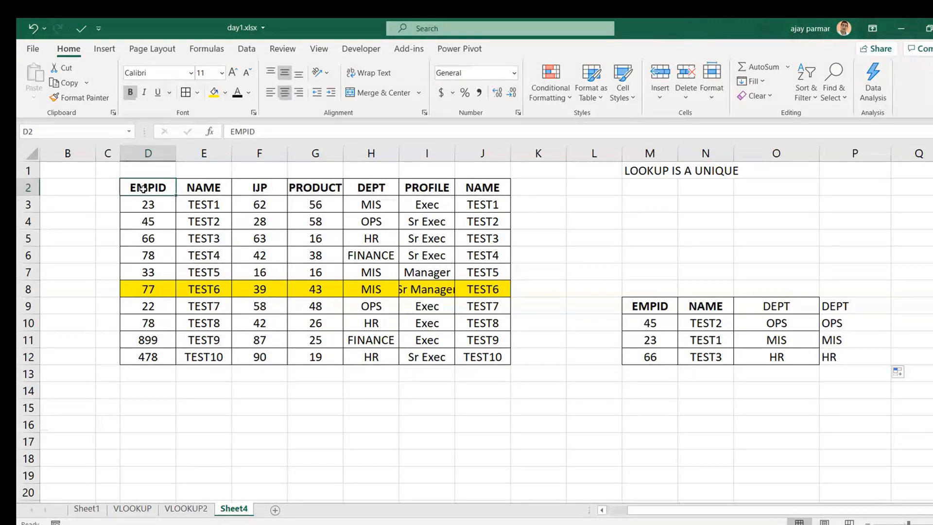
key("ctrl+shift+Down")
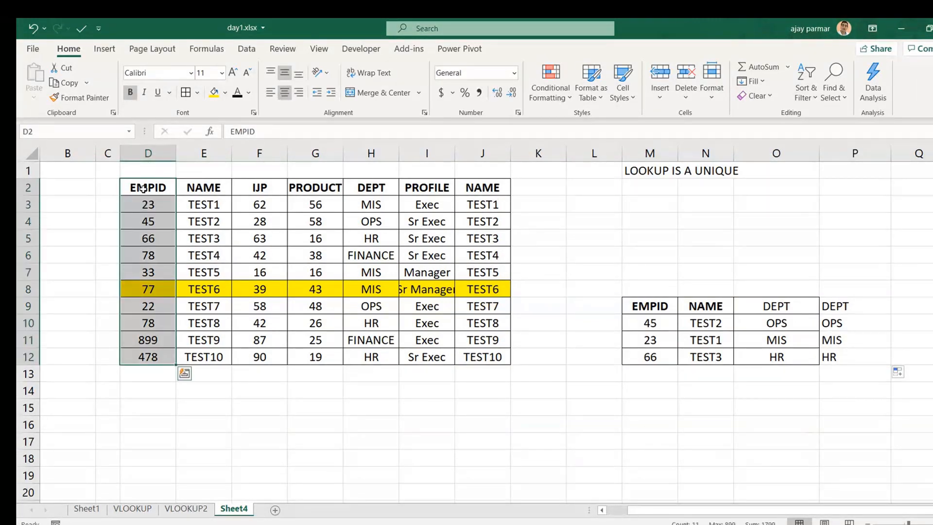
left_click(705, 314)
key("ctrl+shift+Down")
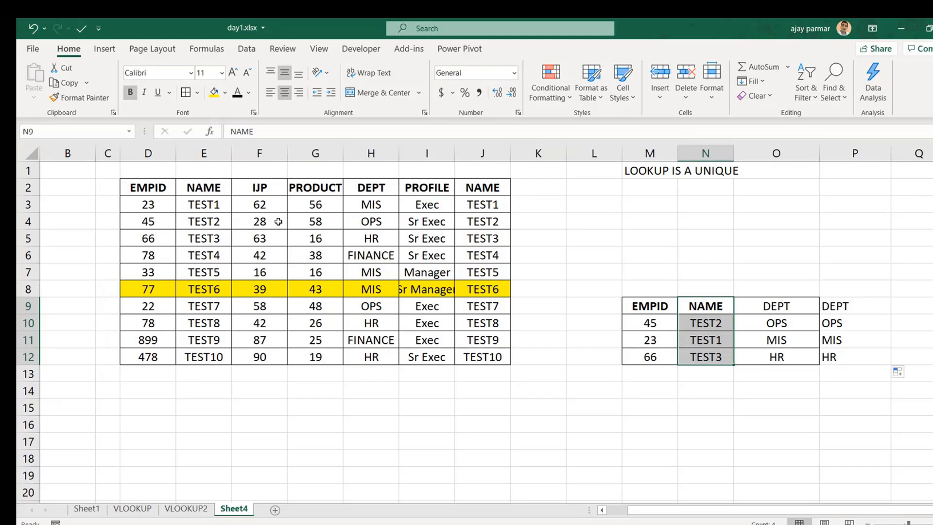
Try NAME as the G2 heading with a range selected from column G onward, and undo the heading change
left_click(311, 192)
type("NAME")
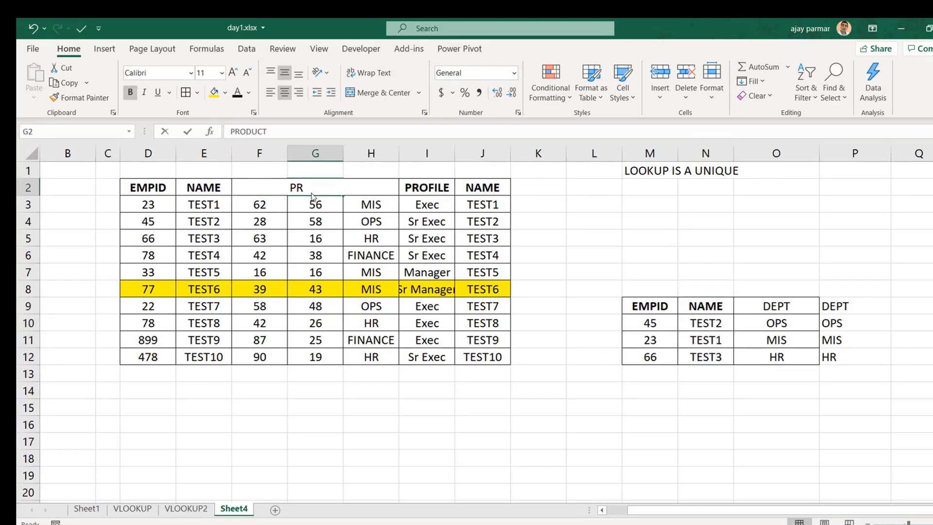
key("Return")
left_click(311, 192)
key("ctrl+shift+Down")
key("shift+Right")
key("shift+Right")
key("shift+Right")
key("shift+Right")
key("shift+Right")
key("shift+Right")
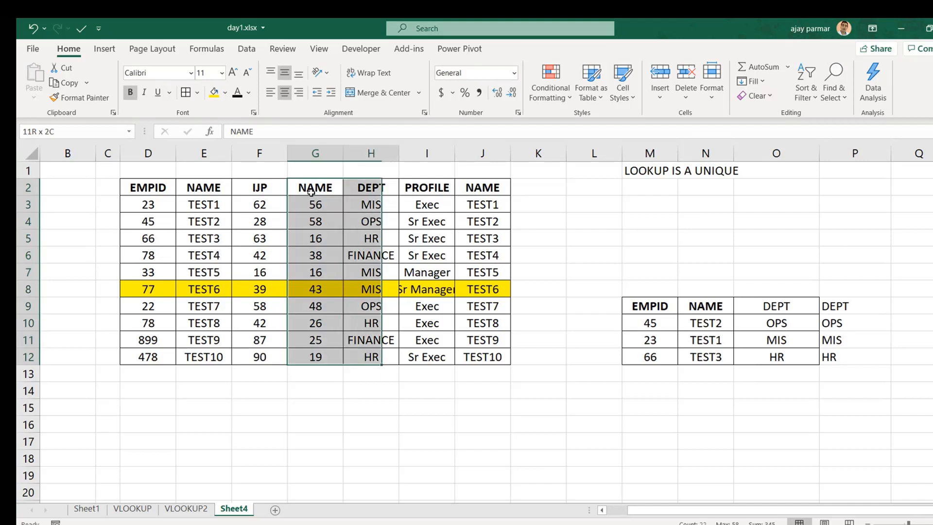
key("shift+Right")
key("shift+Right")
key("shift+Right")
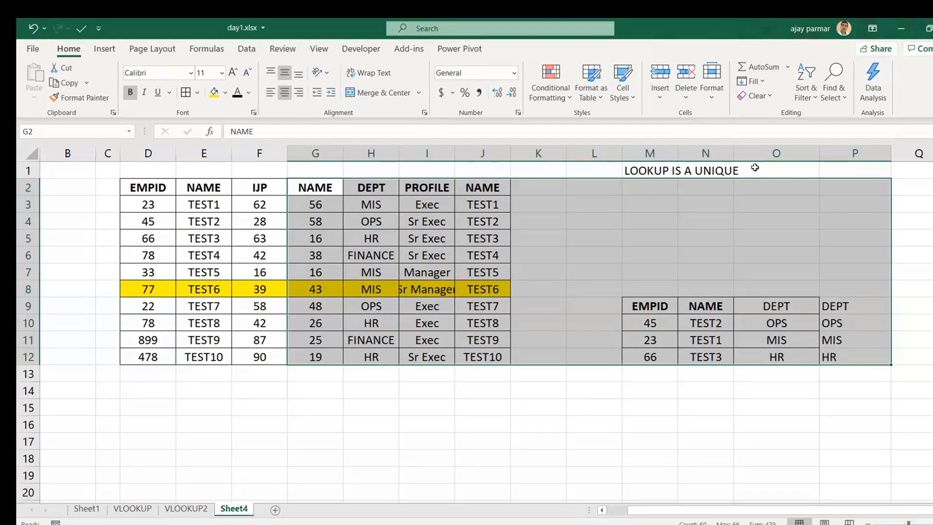
key("ctrl+z")
left_click(564, 287)
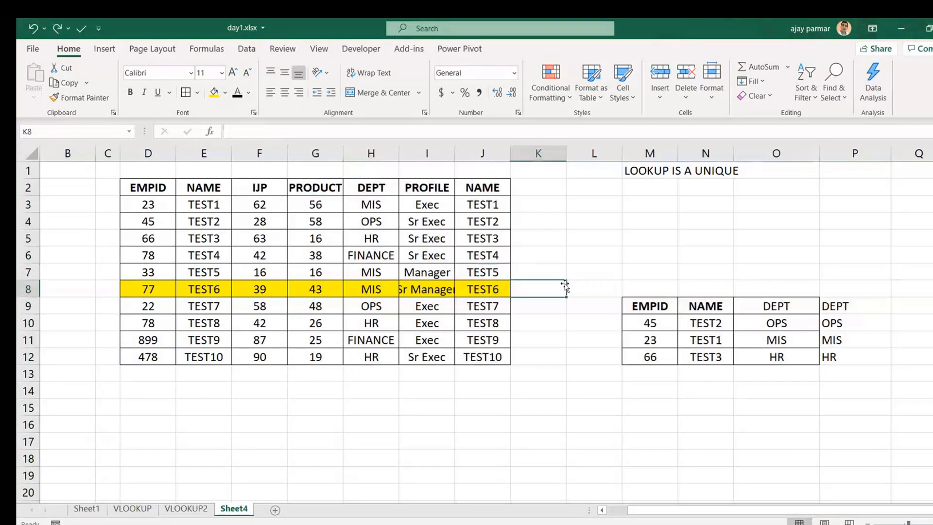
Add the note LOOKUP CANNOT BE REPEATED in M2, below the existing lookup note
left_click(649, 171)
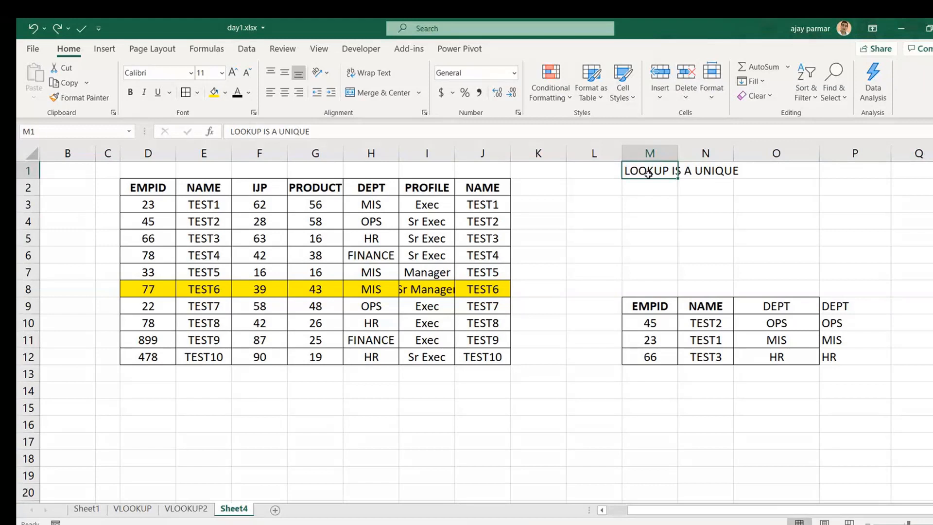
double_click(649, 188)
type("LOOKUP CNAN")
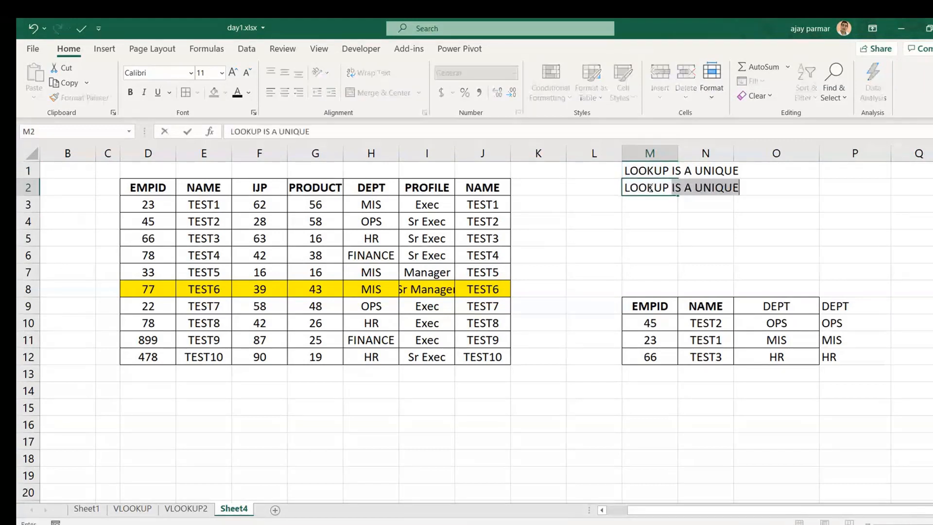
key("BackSpace")
key("BackSpace")
key("BackSpace")
type("ANNOT")
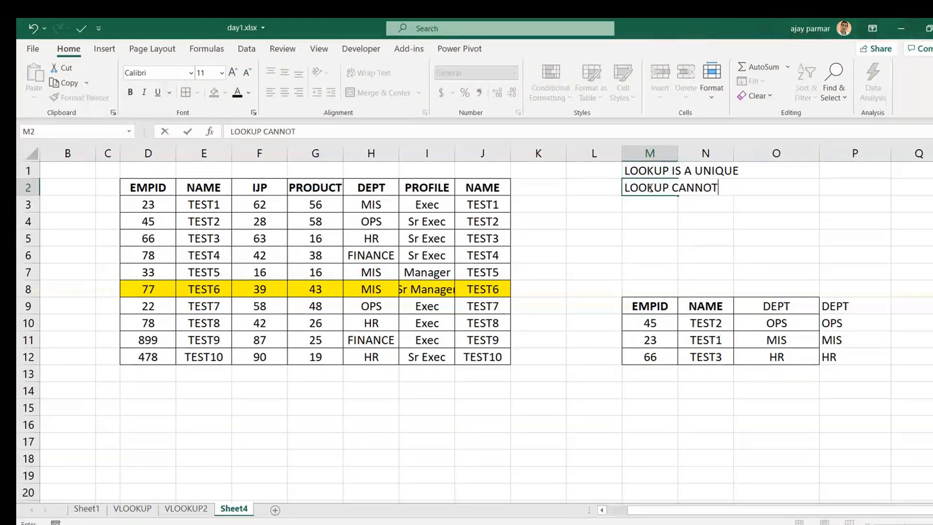
type(" BE REPEATED")
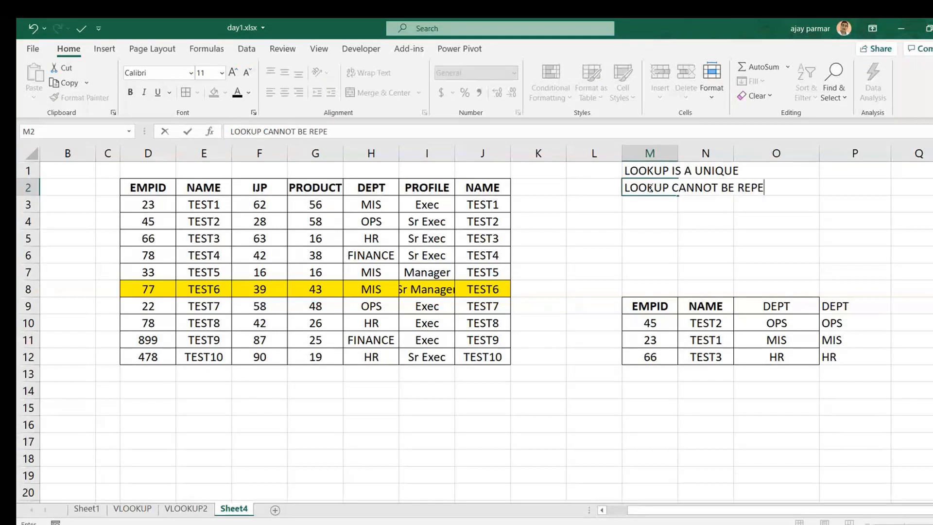
key("Return")
key("Up")
key("Up")
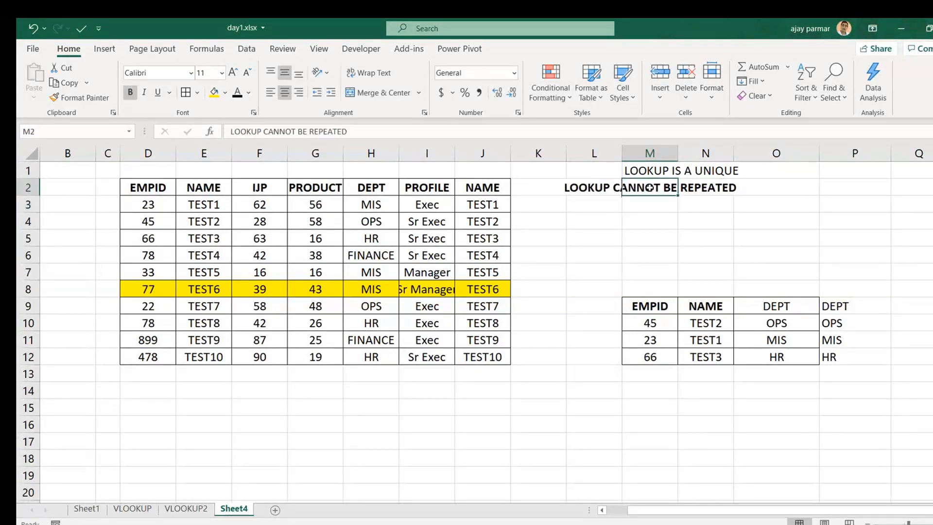
key("Down")
Rename the Sheet4 worksheet as VLOOKUP3
double_click(234, 509)
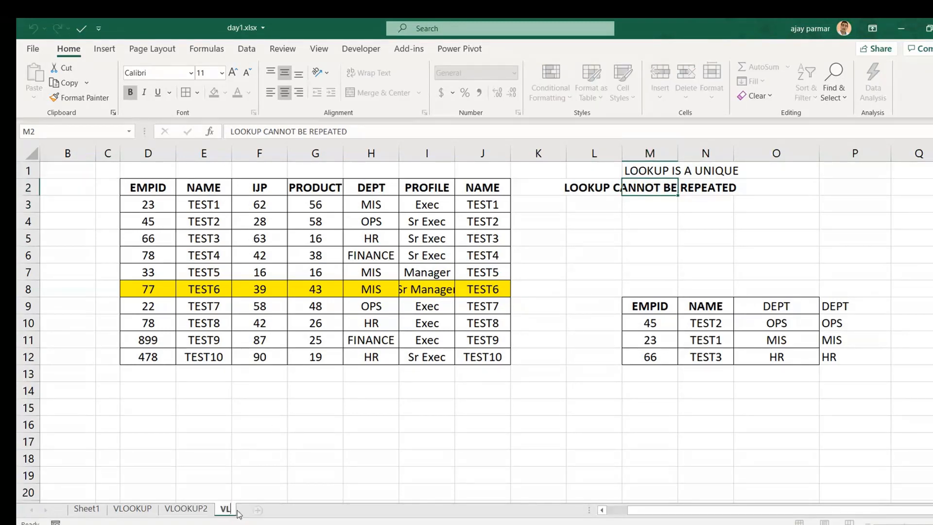
type("VLOOKUP")
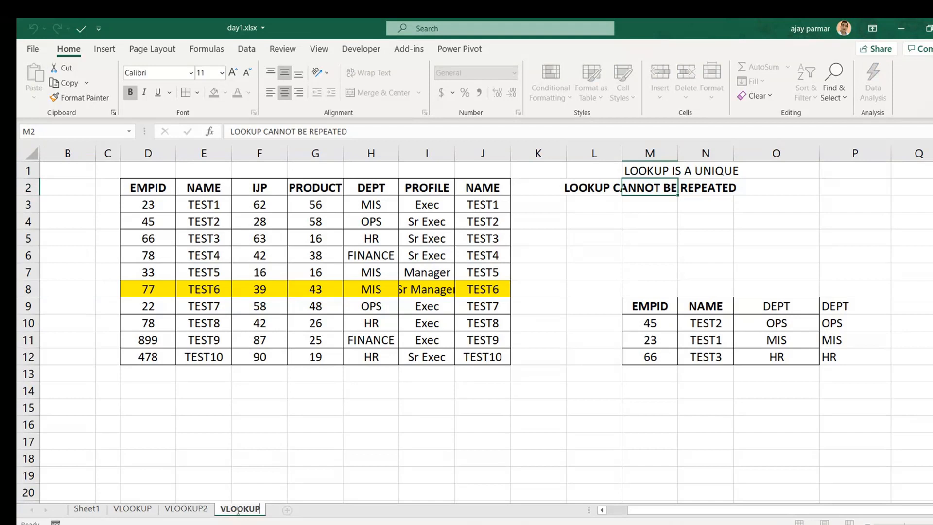
type("3")
key("Return")
Copy the whole employee table in D2:J12, including its headings
left_click(148, 189)
key("ctrl+shift+Right")
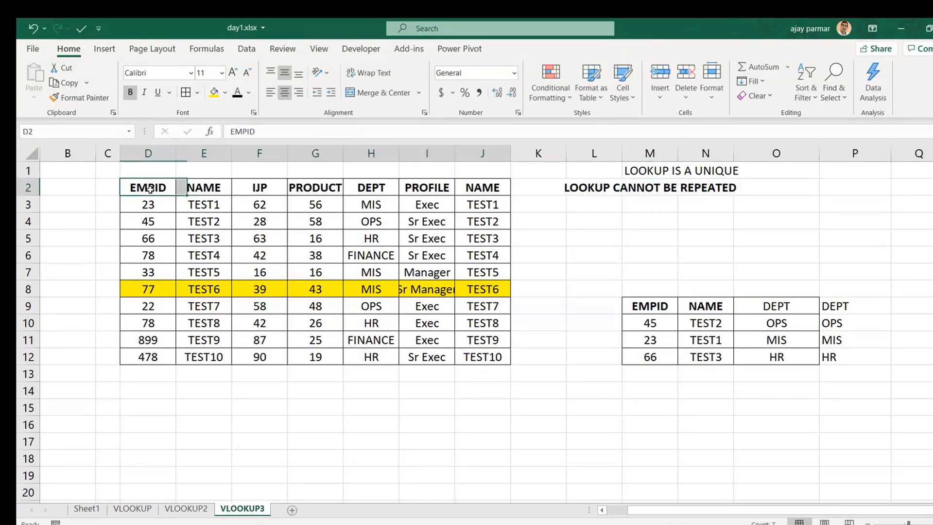
key("ctrl+shift+Down")
key("ctrl+c")
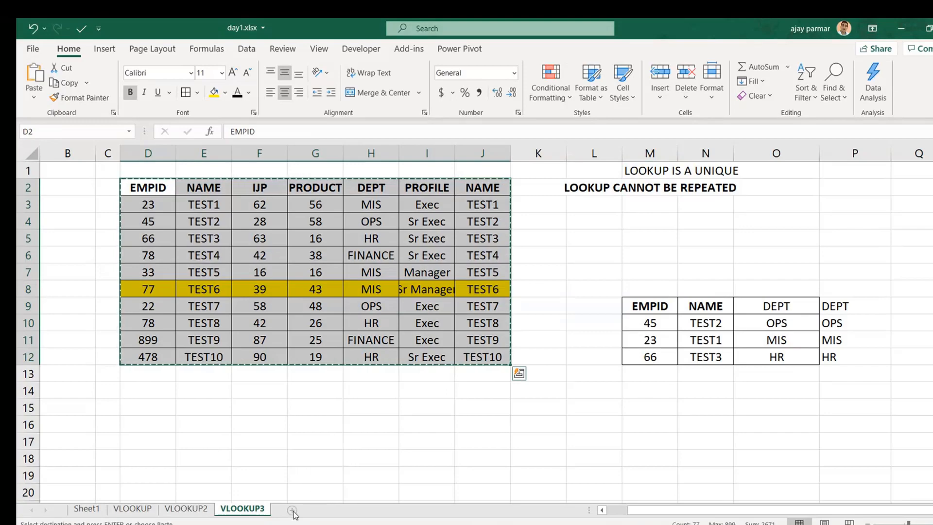